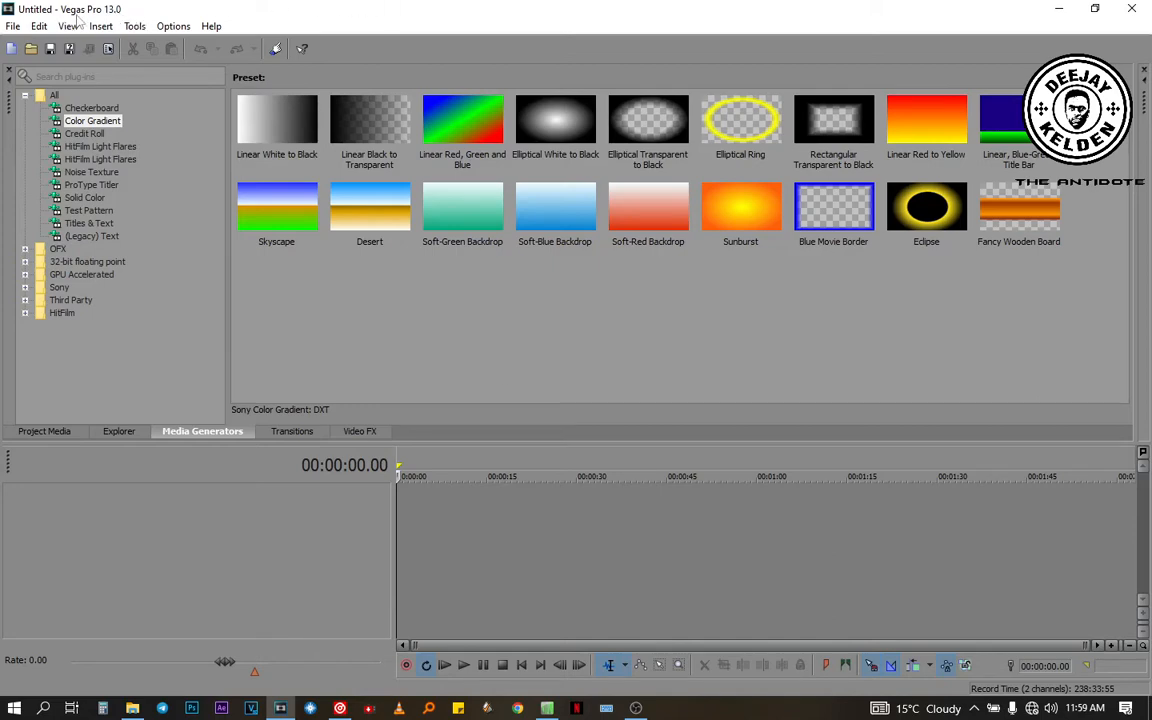
Step: Minimize Vegas Pro and VirtualDJ, and switch to ACID Pro
{"action": "left_click", "coordinate": [1072, 8]}
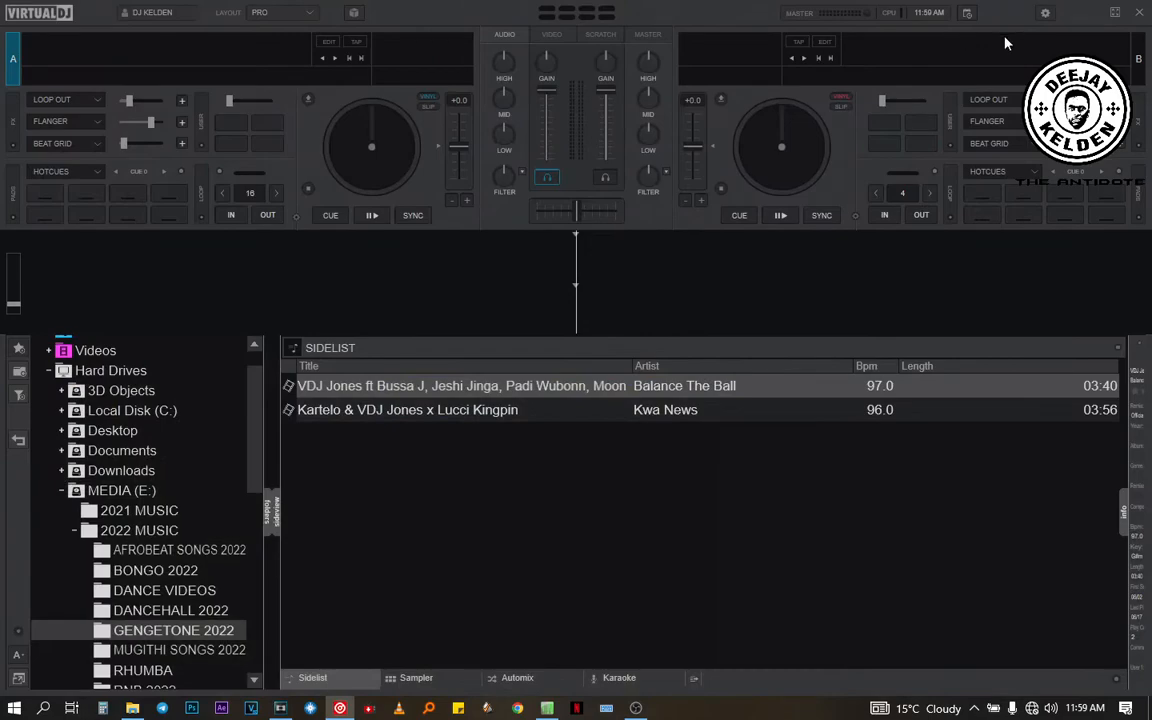
{"action": "left_click", "coordinate": [1087, 11]}
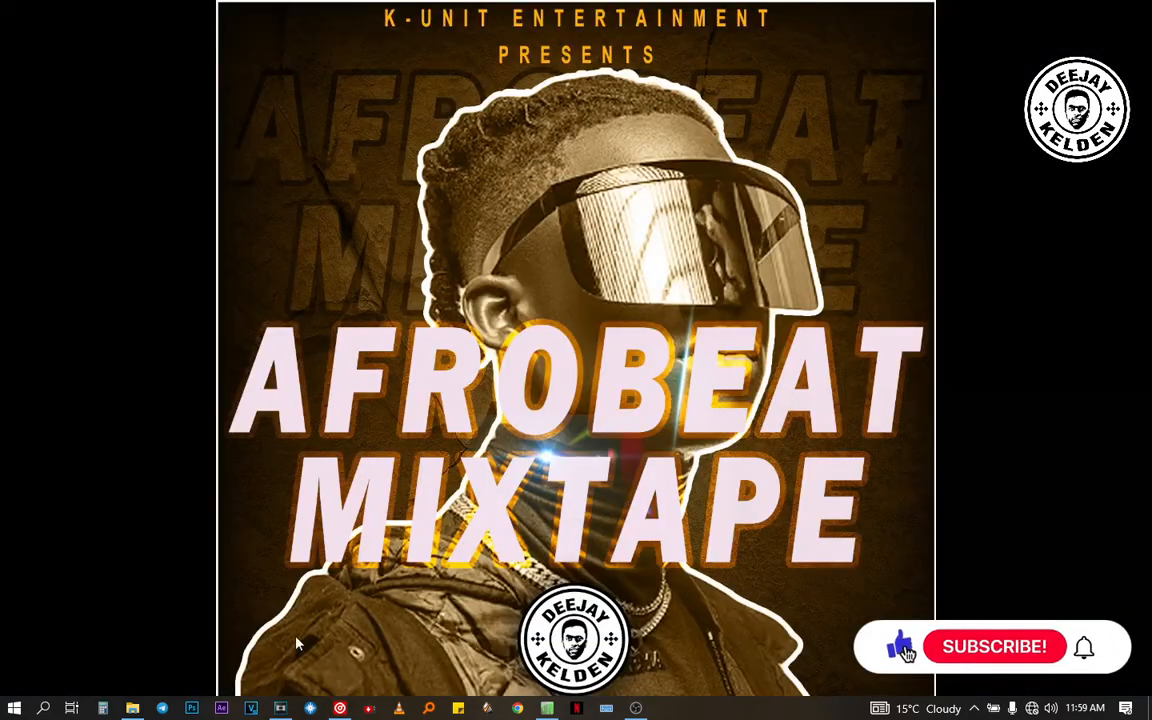
{"action": "left_click", "coordinate": [547, 708]}
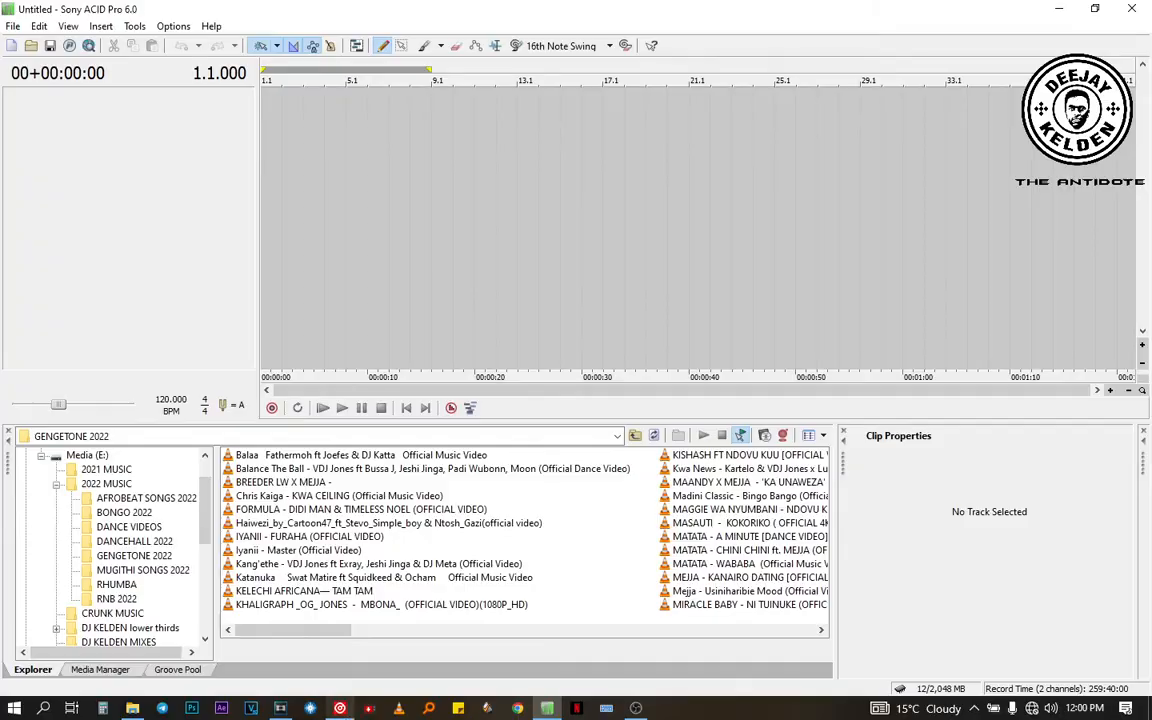
Step: Switch to VirtualDJ, load Balance The Ball from the sidelist onto deck A and close the floating video window
{"action": "left_click", "coordinate": [340, 708]}
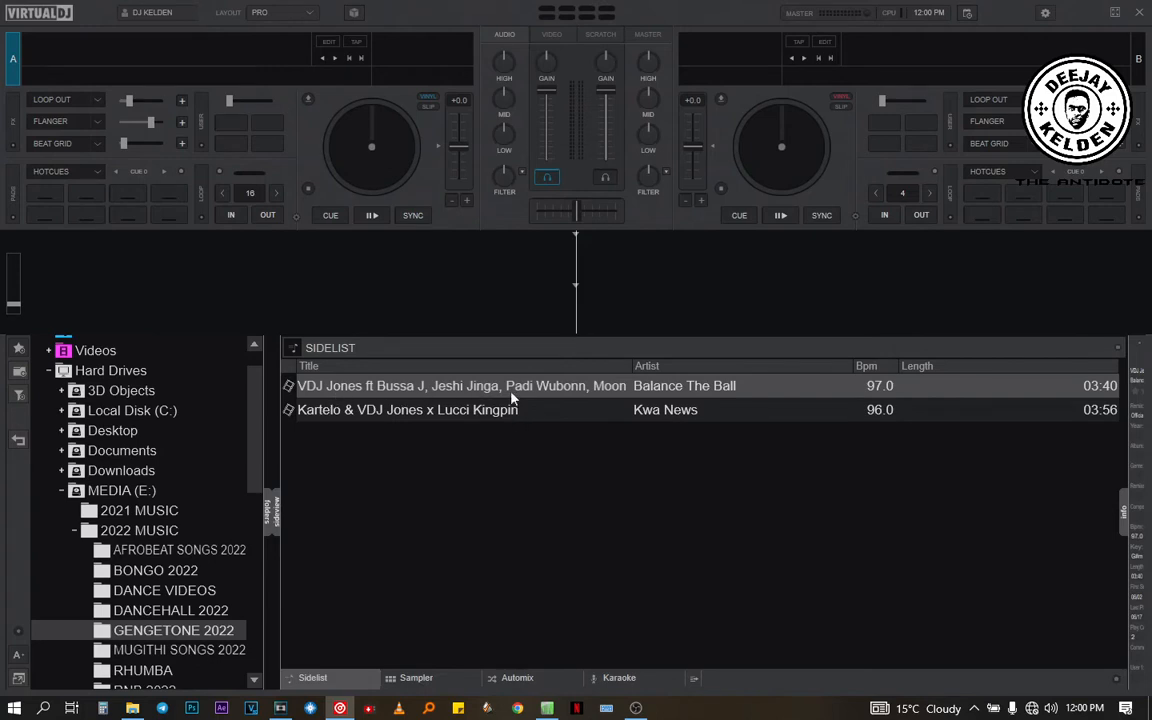
{"action": "left_click_drag", "start_coordinate": [683, 397], "coordinate": [341, 115]}
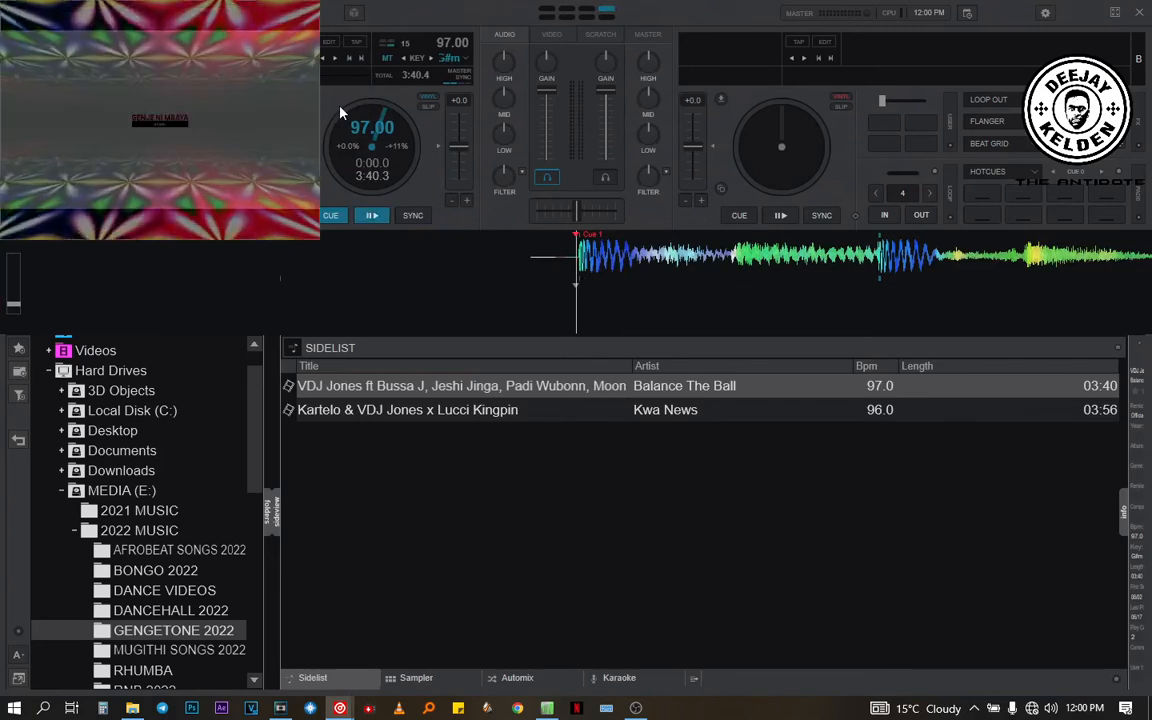
{"action": "left_click_drag", "start_coordinate": [213, 106], "coordinate": [260, 258]}
{"action": "right_click", "coordinate": [268, 240]}
{"action": "left_click", "coordinate": [300, 296]}
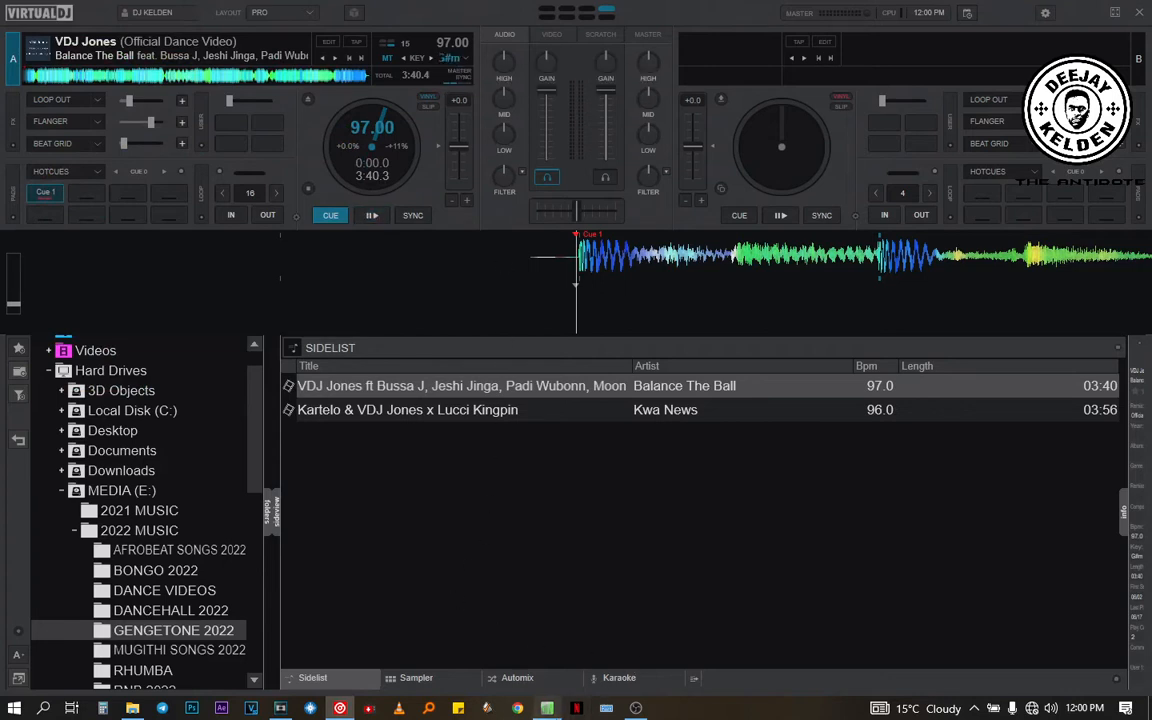
Step: Switch to ACID Pro and add Balance The Ball from the GENGETONE 2022 folder as a new track
{"action": "left_click", "coordinate": [548, 708]}
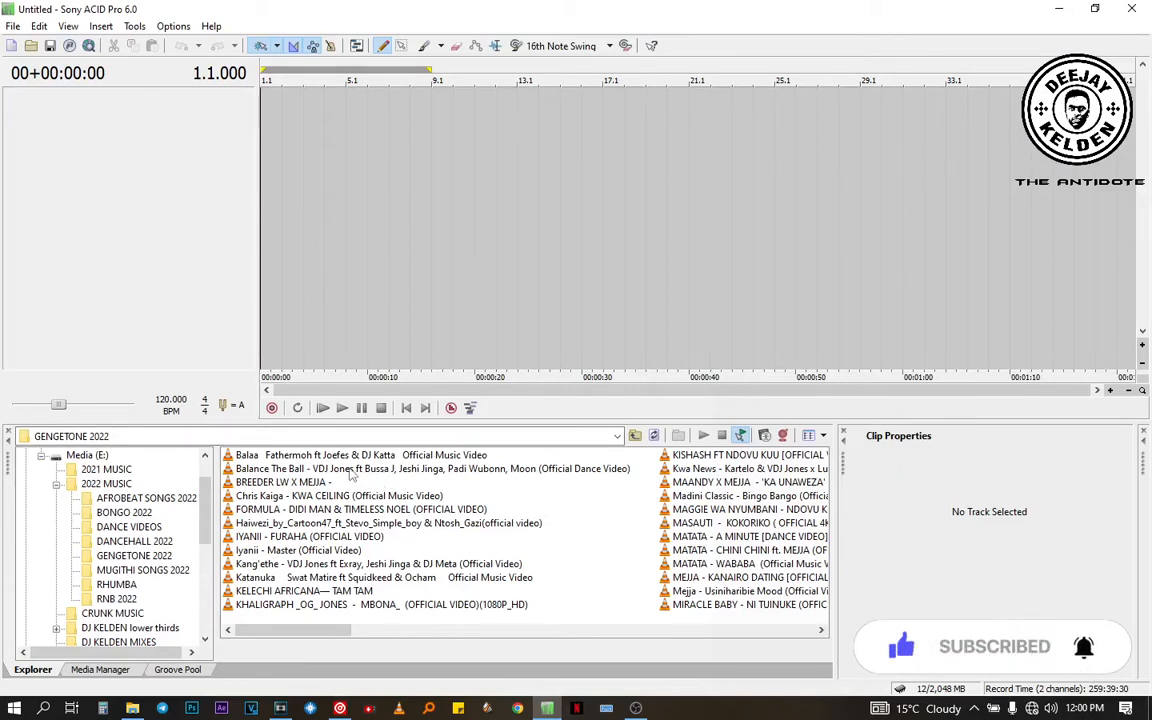
{"action": "left_click_drag", "start_coordinate": [350, 469], "coordinate": [250, 137]}
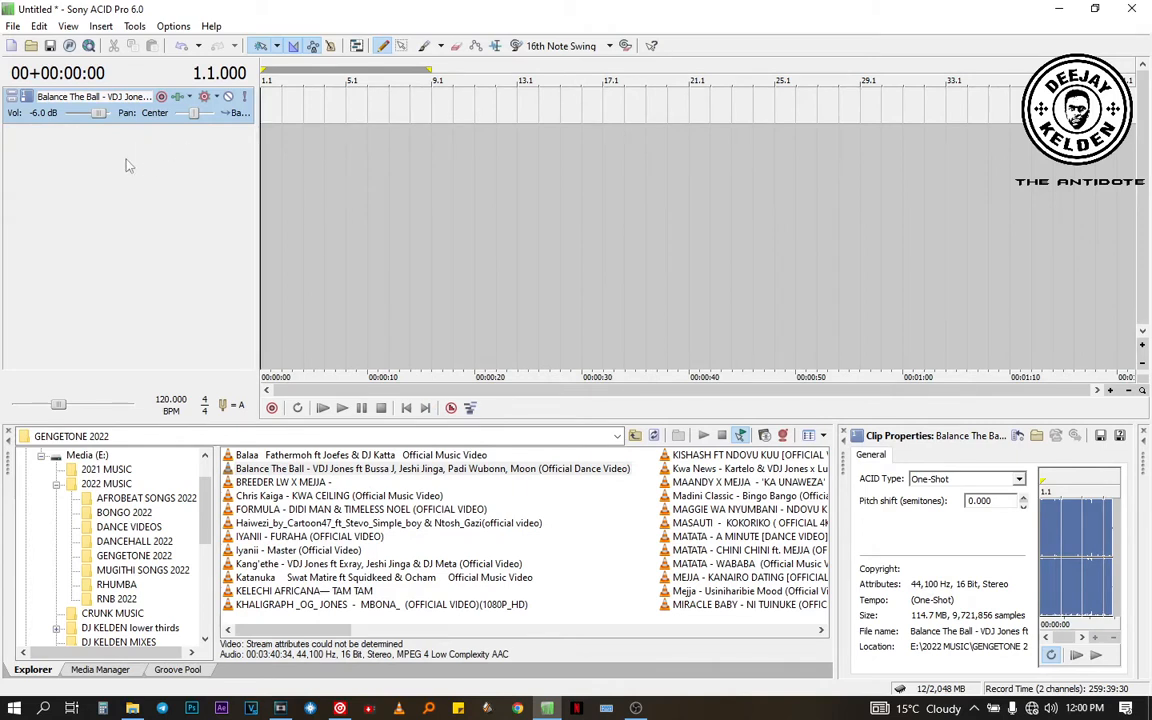
Step: Insert four empty audio tracks and set the volume of all five tracks to 0.0 dB
{"action": "key", "text": "ctrl+q"}
{"action": "key", "text": "ctrl+q"}
{"action": "key", "text": "ctrl+q"}
{"action": "key", "text": "ctrl+q"}
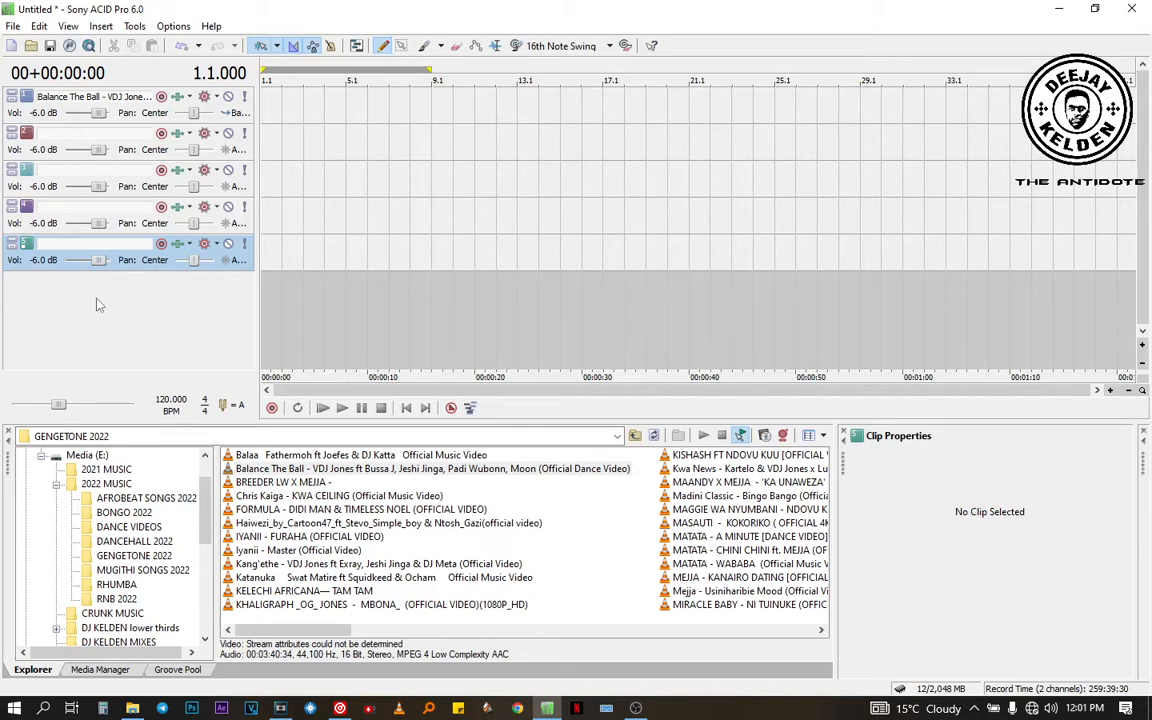
{"action": "key", "text": "ctrl+a"}
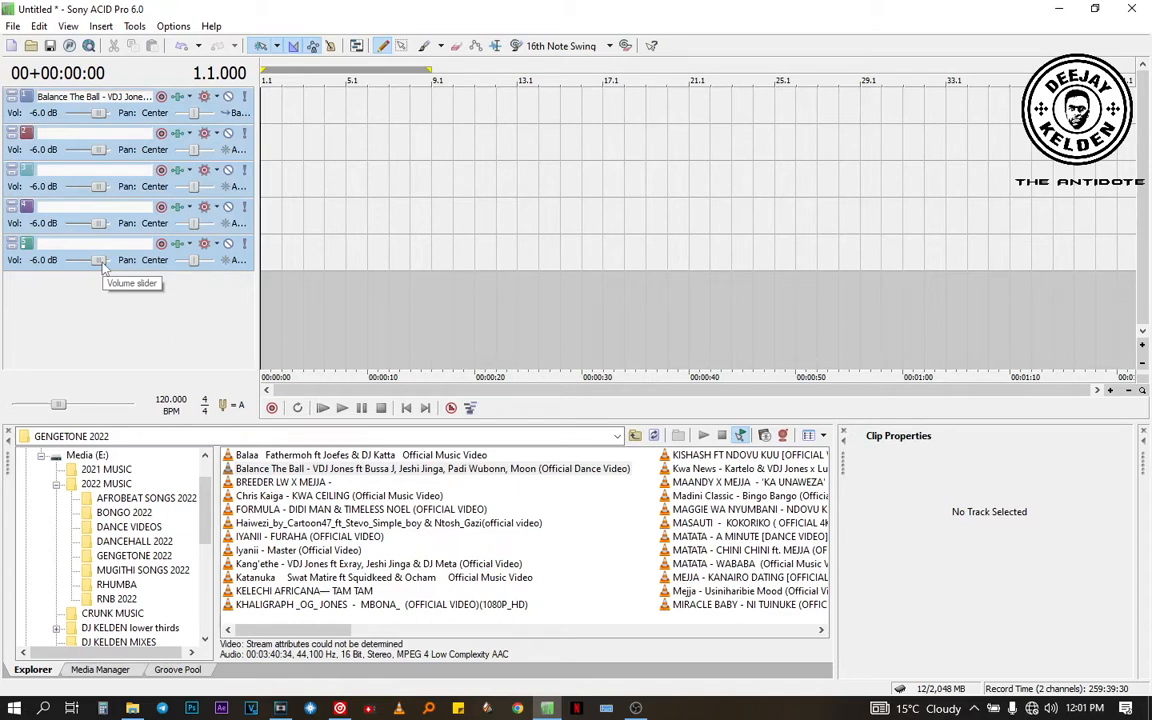
{"action": "double_click", "coordinate": [101, 262]}
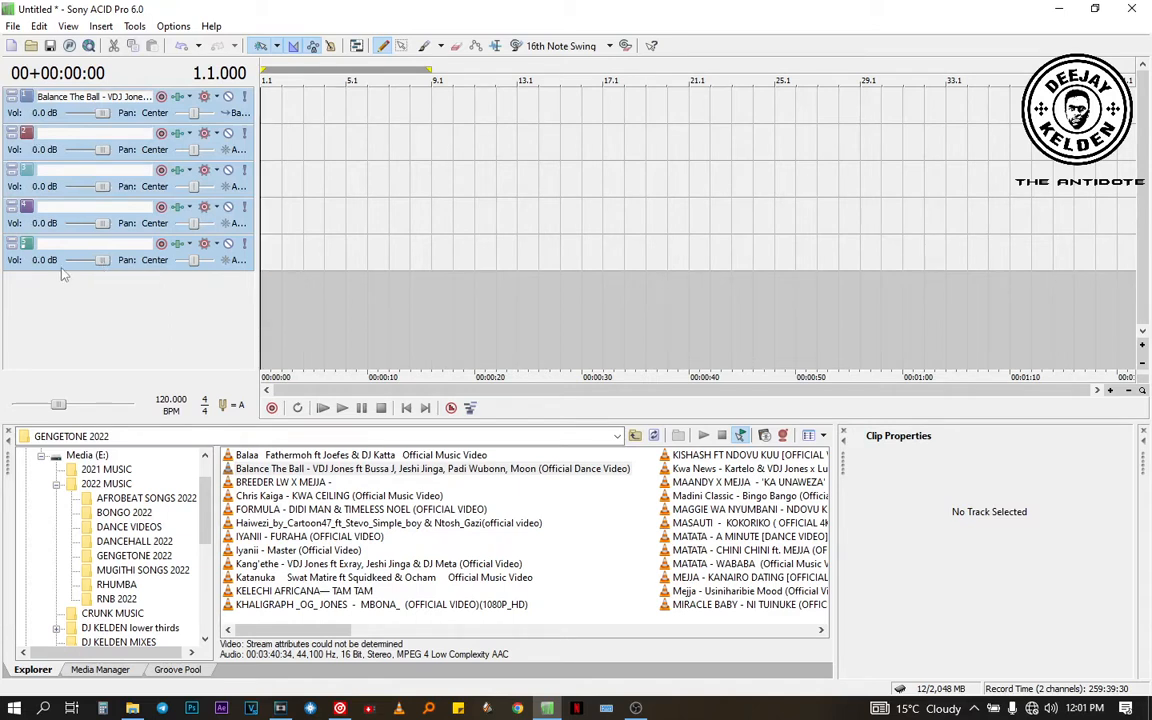
Step: Place the Balance The Ball song on the first track at the start of the timeline
{"action": "left_click", "coordinate": [57, 122]}
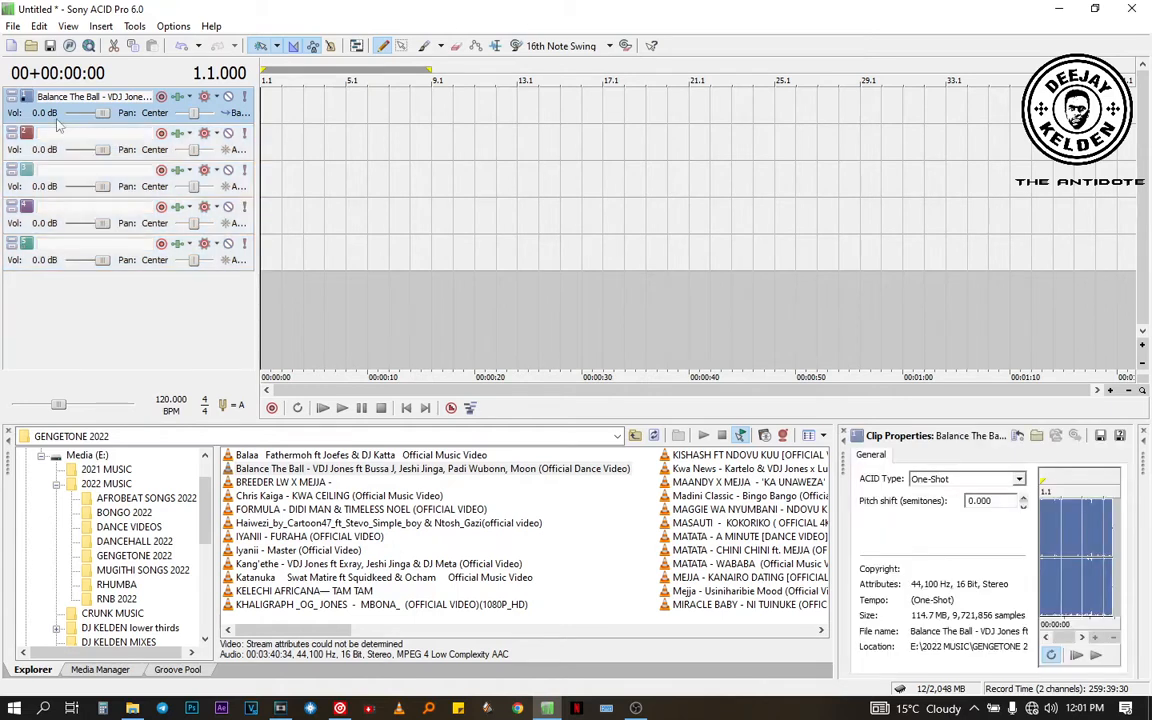
{"action": "scroll", "coordinate": [302, 290], "scroll_direction": "up", "scroll_amount": 4}
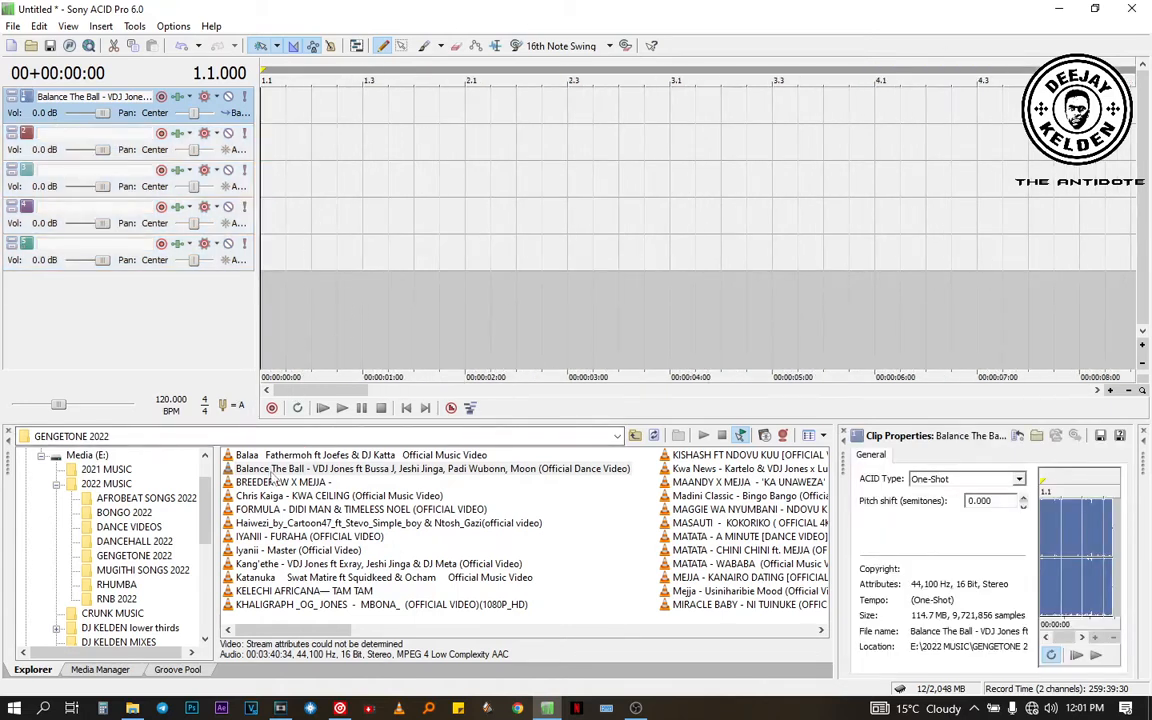
{"action": "left_click_drag", "start_coordinate": [272, 470], "coordinate": [250, 102]}
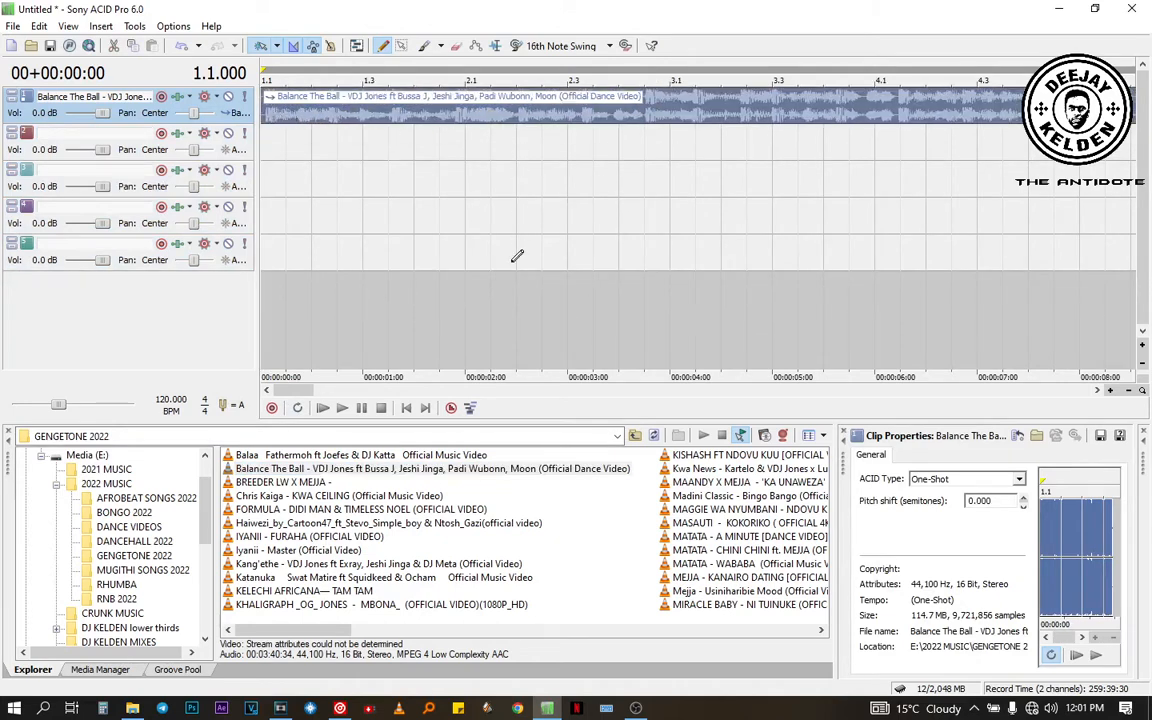
Step: Place the cursor at the onset of the beat near 03:26:49 in the song on the first track
{"action": "scroll", "coordinate": [502, 205], "scroll_direction": "down", "scroll_amount": 8}
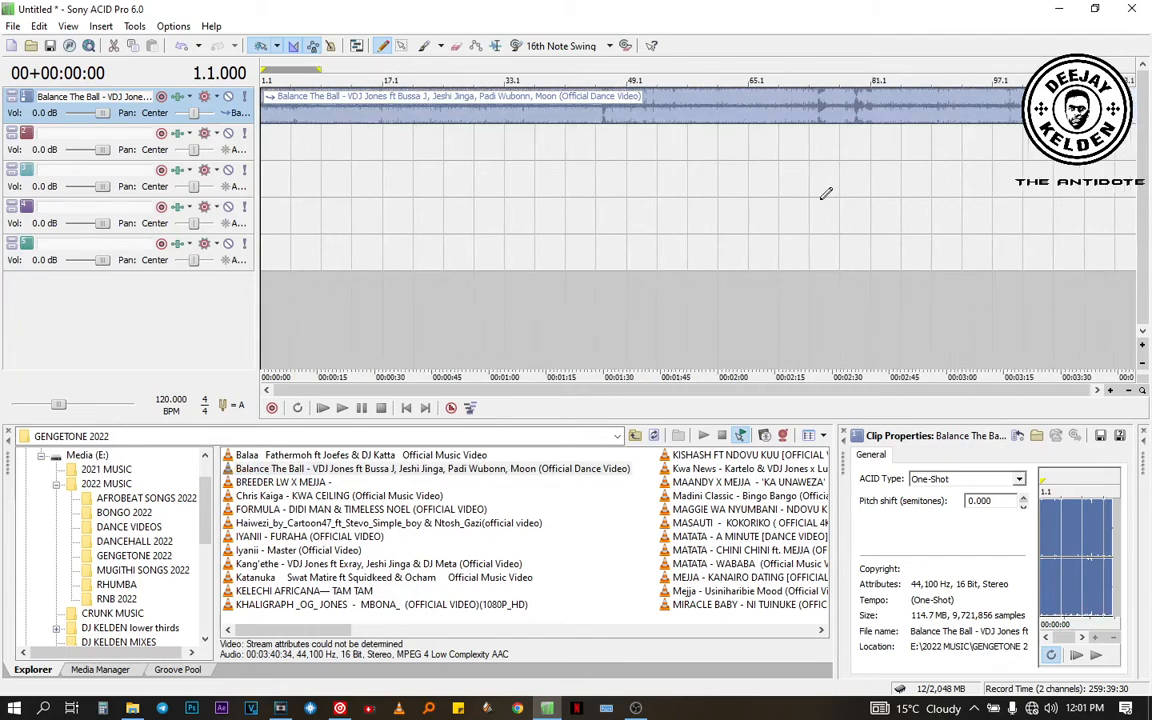
{"action": "left_click", "coordinate": [1022, 209]}
{"action": "scroll", "coordinate": [1024, 209], "scroll_direction": "up", "scroll_amount": 4}
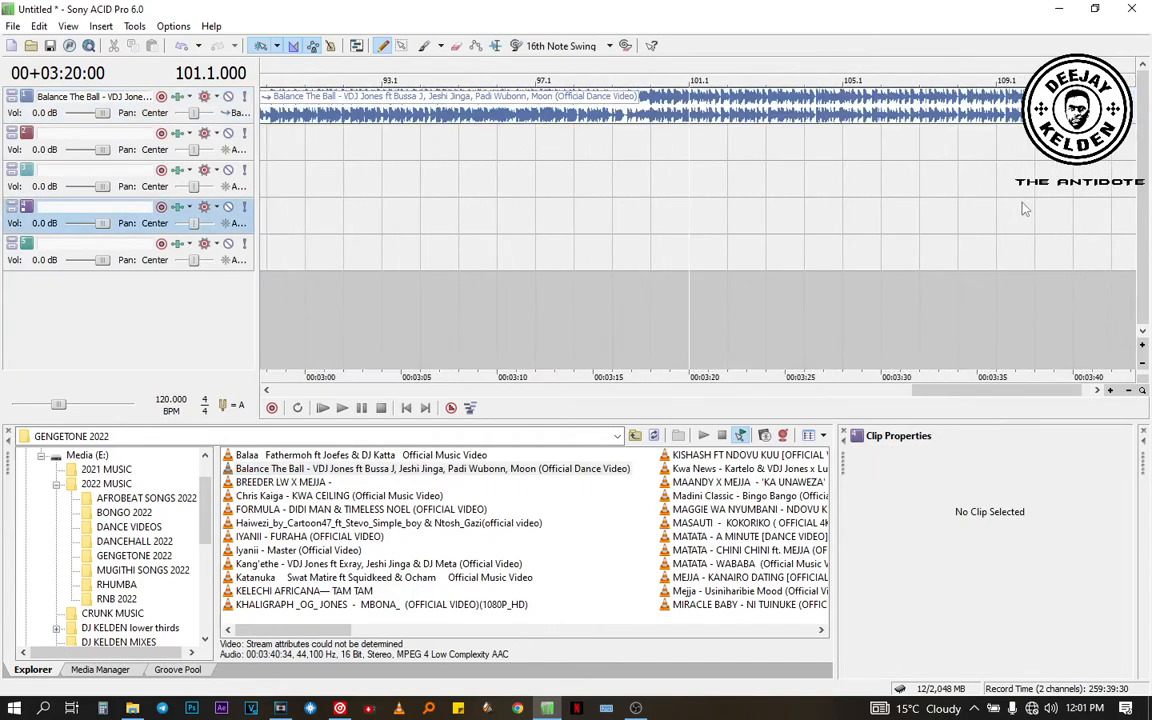
{"action": "left_click", "coordinate": [824, 183]}
{"action": "scroll", "coordinate": [735, 170], "scroll_direction": "up", "scroll_amount": 4}
{"action": "left_click", "coordinate": [770, 147]}
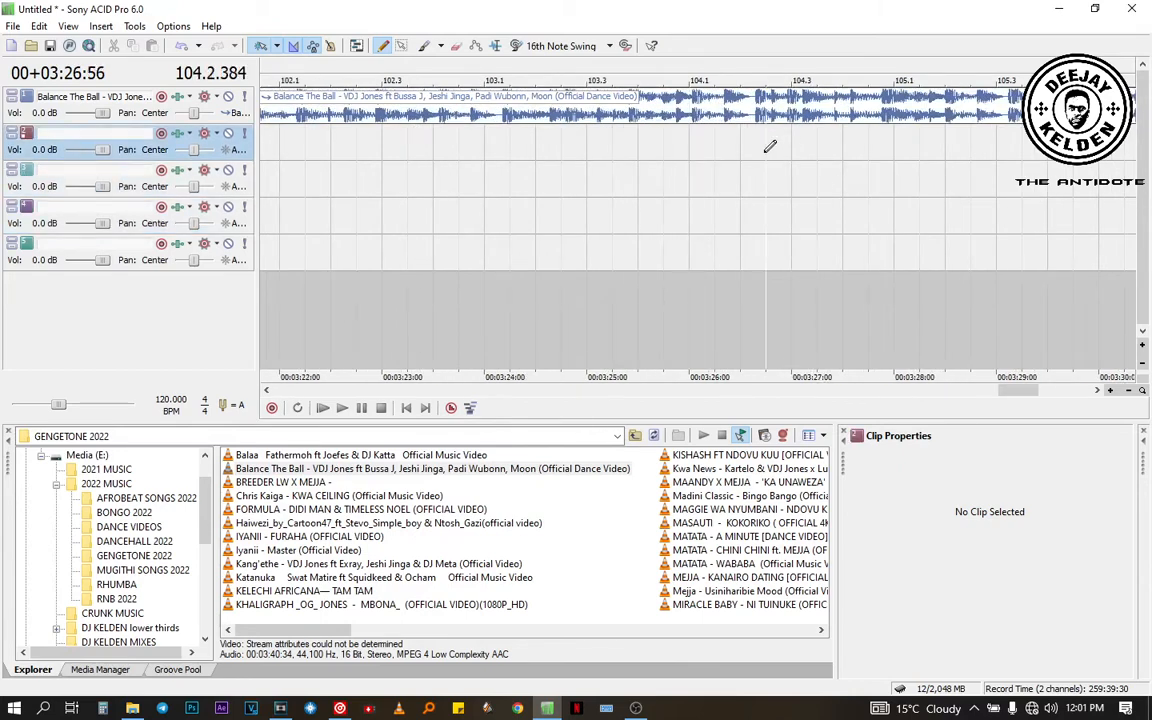
{"action": "scroll", "coordinate": [688, 137], "scroll_direction": "up", "scroll_amount": 3}
{"action": "left_click", "coordinate": [657, 118]}
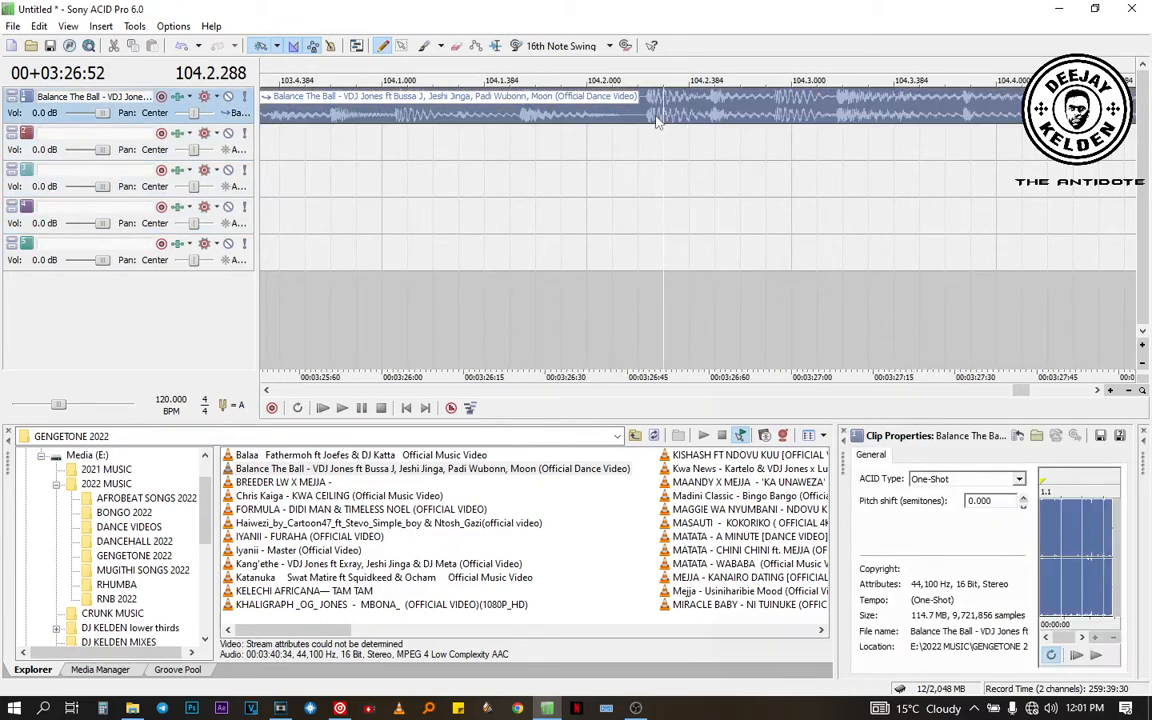
{"action": "scroll", "coordinate": [651, 139], "scroll_direction": "up", "scroll_amount": 3}
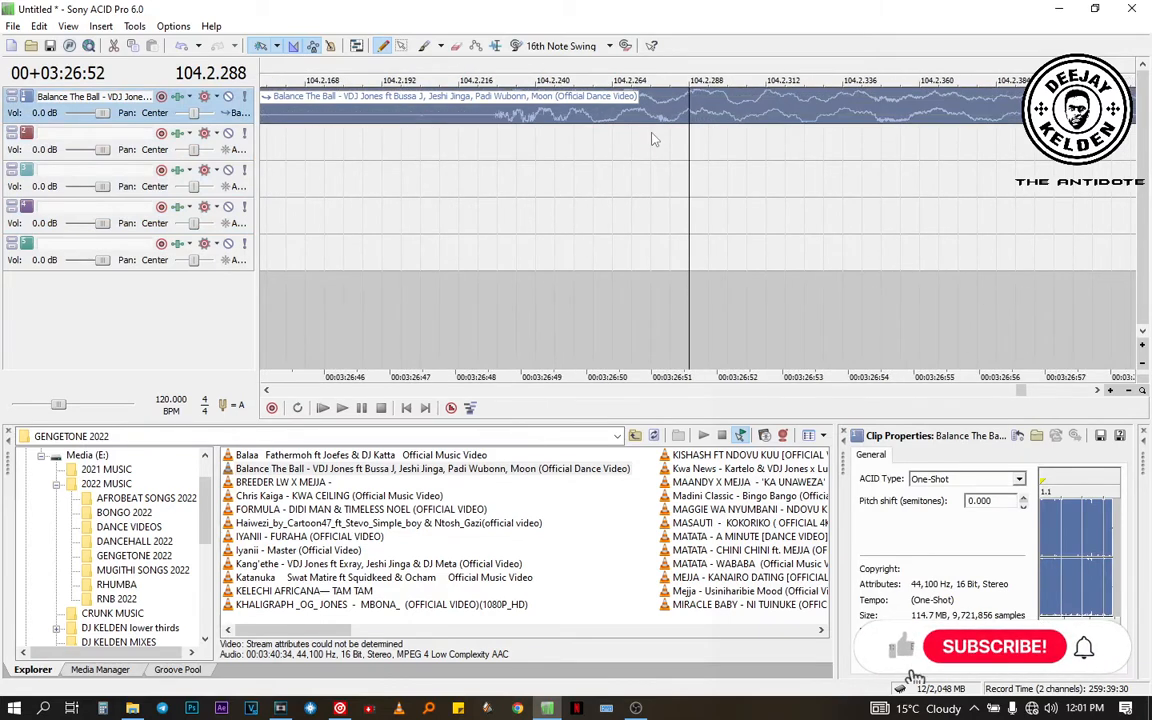
{"action": "left_click", "coordinate": [492, 124]}
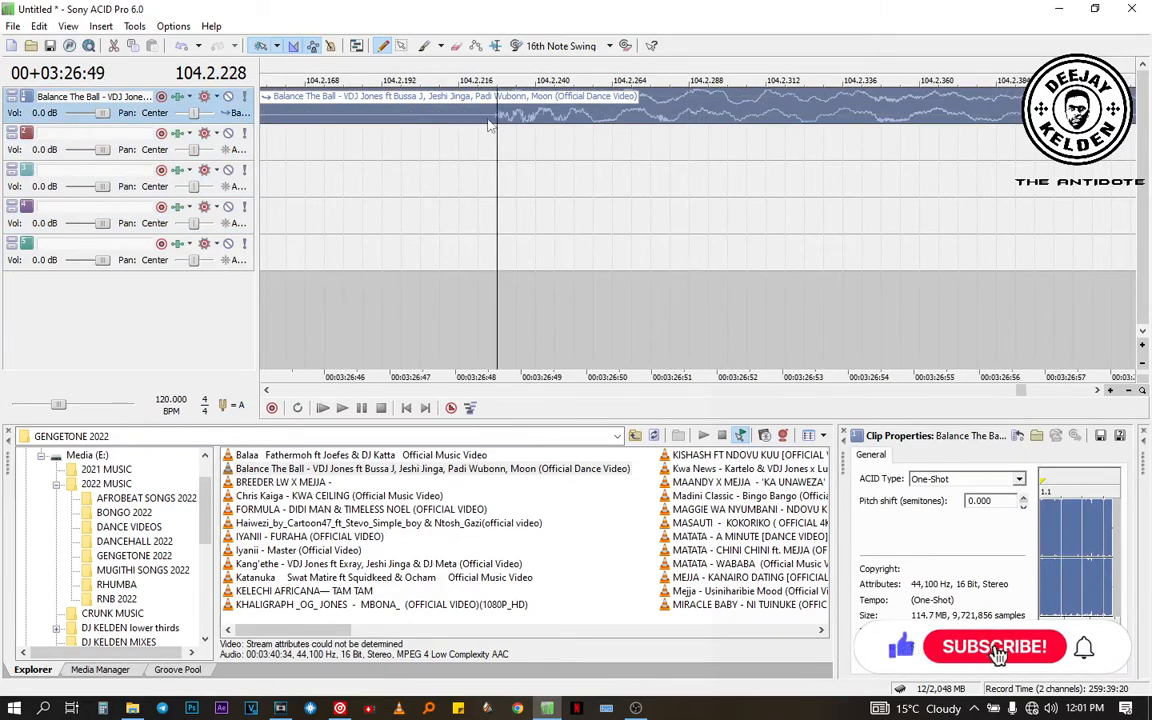
Step: Split the song exactly on the beat's onset at 104.2.227 and delete the part before it
{"action": "scroll", "coordinate": [697, 118], "scroll_direction": "up", "scroll_amount": 2}
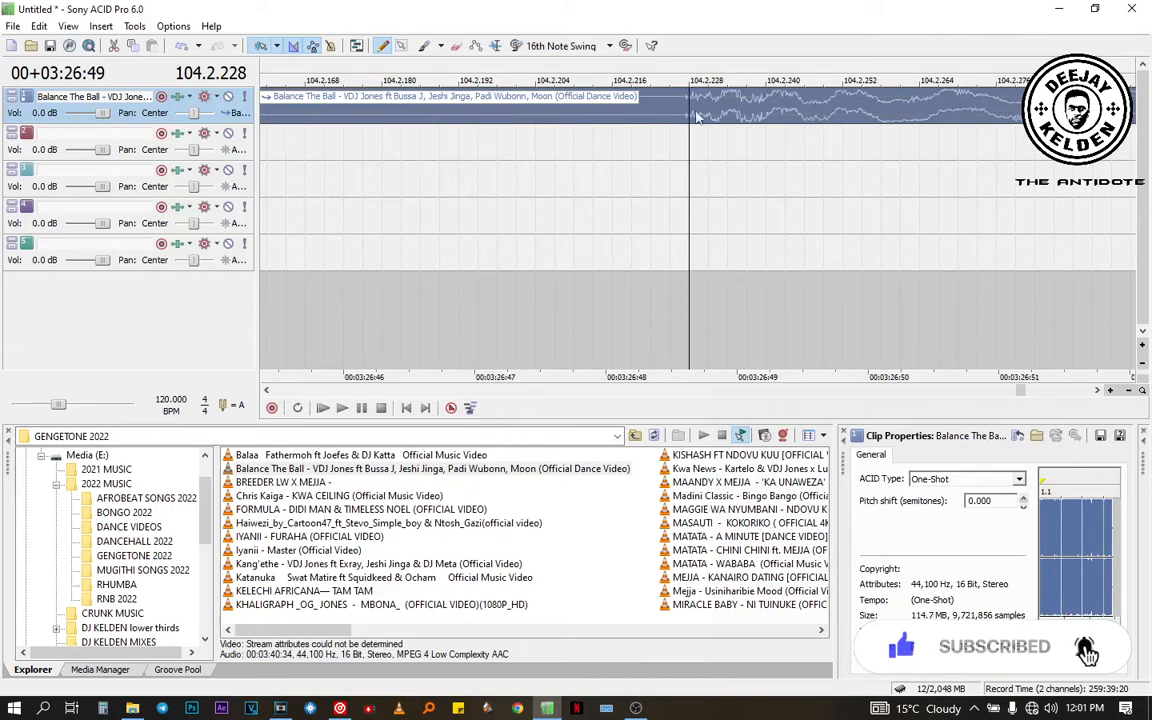
{"action": "scroll", "coordinate": [684, 172], "scroll_direction": "up", "scroll_amount": 4}
{"action": "left_click", "coordinate": [684, 172]}
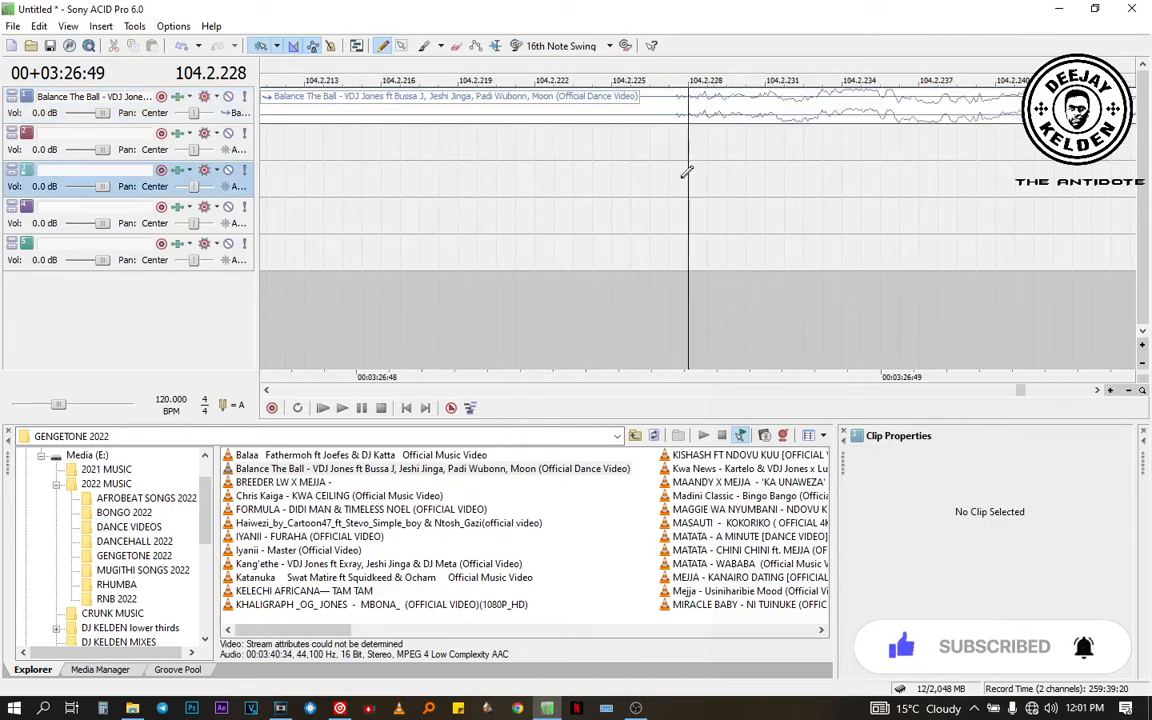
{"action": "left_click", "coordinate": [674, 108]}
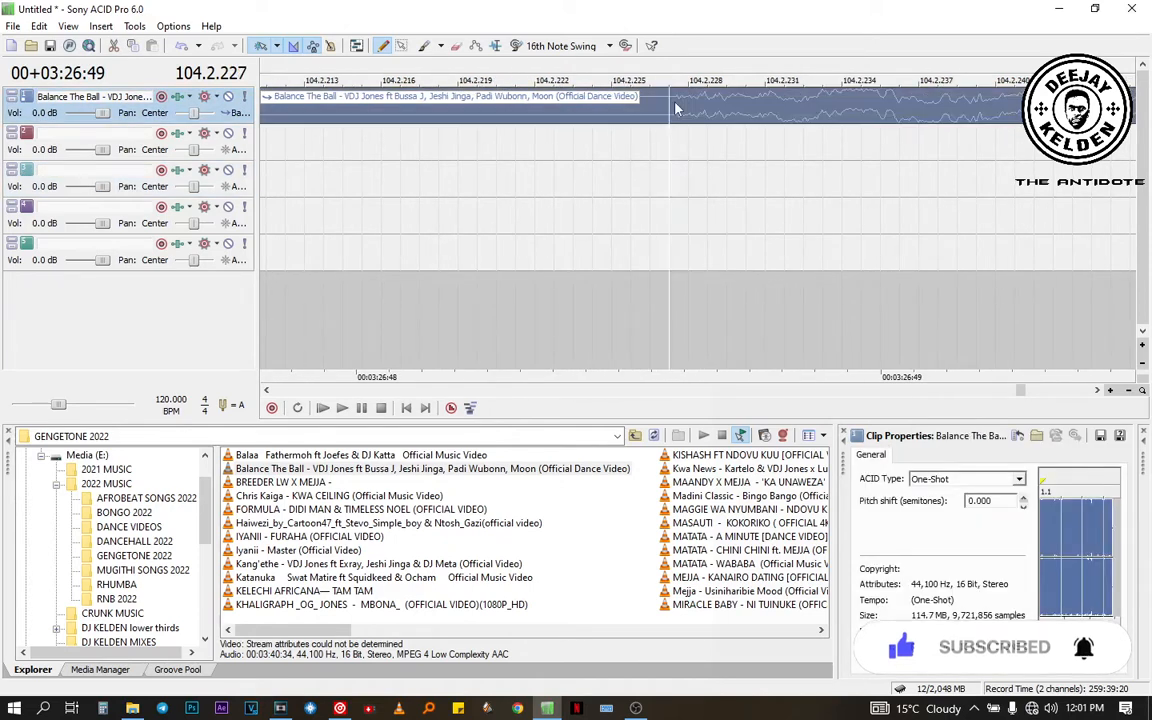
{"action": "key", "text": "s"}
{"action": "left_click", "coordinate": [521, 118]}
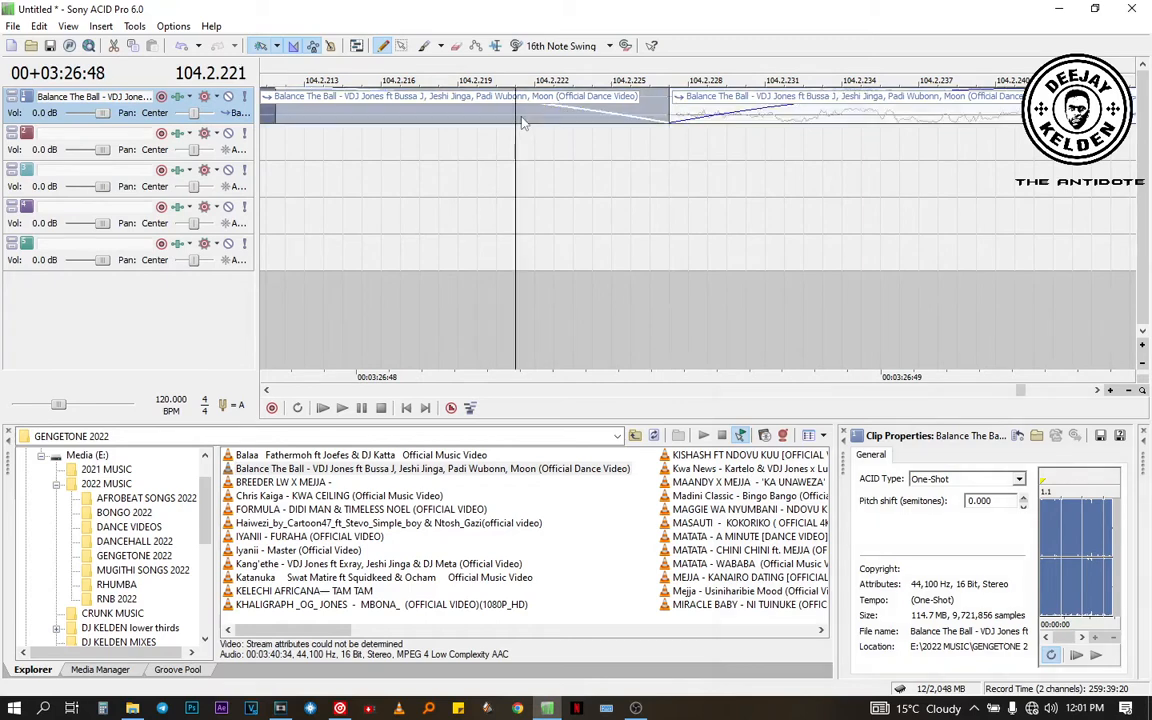
{"action": "key", "text": "Delete"}
Step: Move the remaining clip so it starts at 104.2.000 and play it from just before its start
{"action": "scroll", "coordinate": [690, 115], "scroll_direction": "down", "scroll_amount": 5}
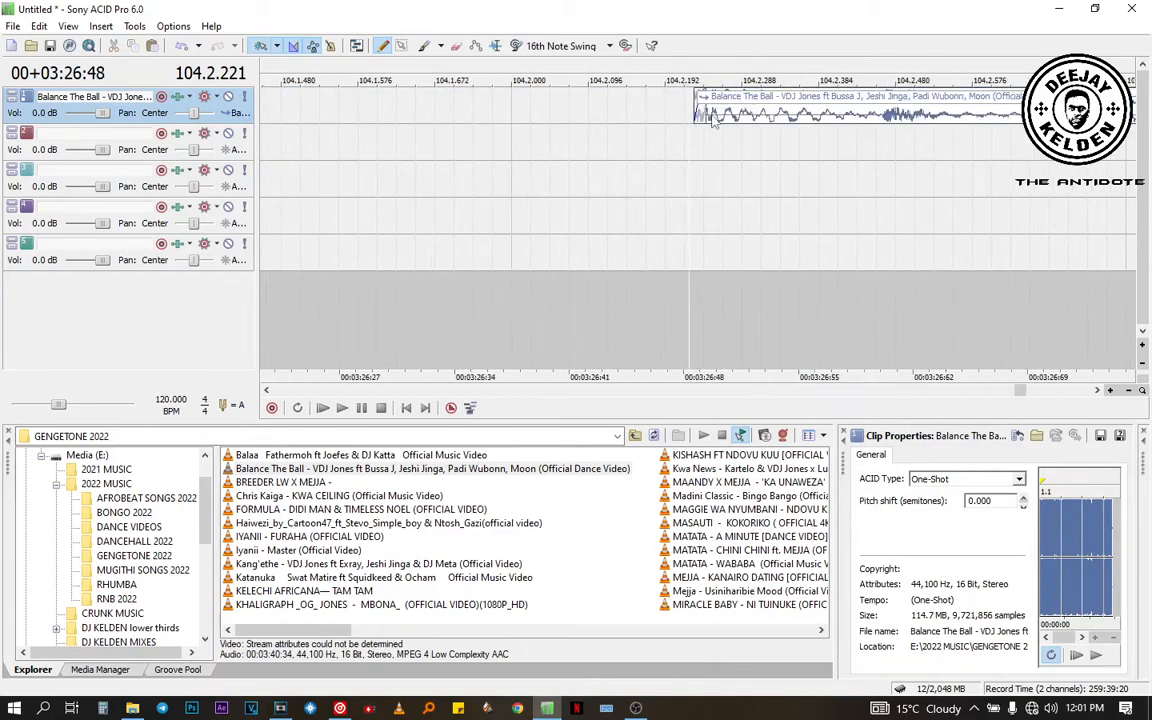
{"action": "left_click_drag", "start_coordinate": [713, 117], "coordinate": [648, 108]}
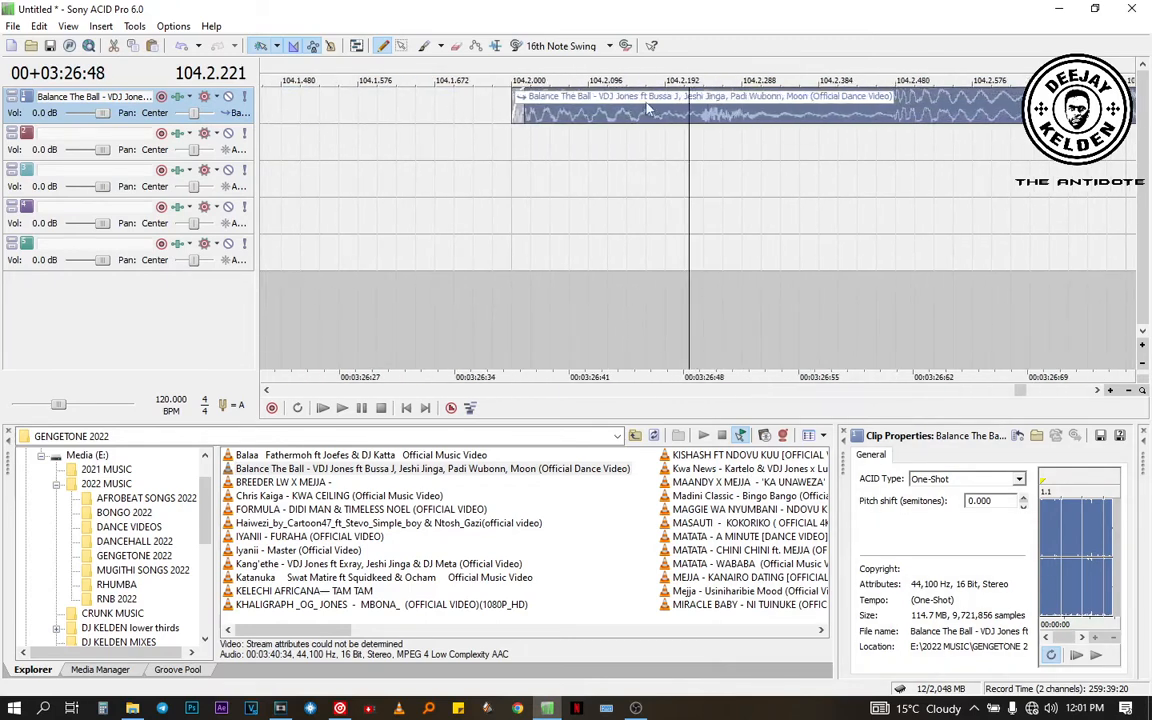
{"action": "left_click", "coordinate": [473, 148]}
{"action": "scroll", "coordinate": [472, 150], "scroll_direction": "down", "scroll_amount": 2}
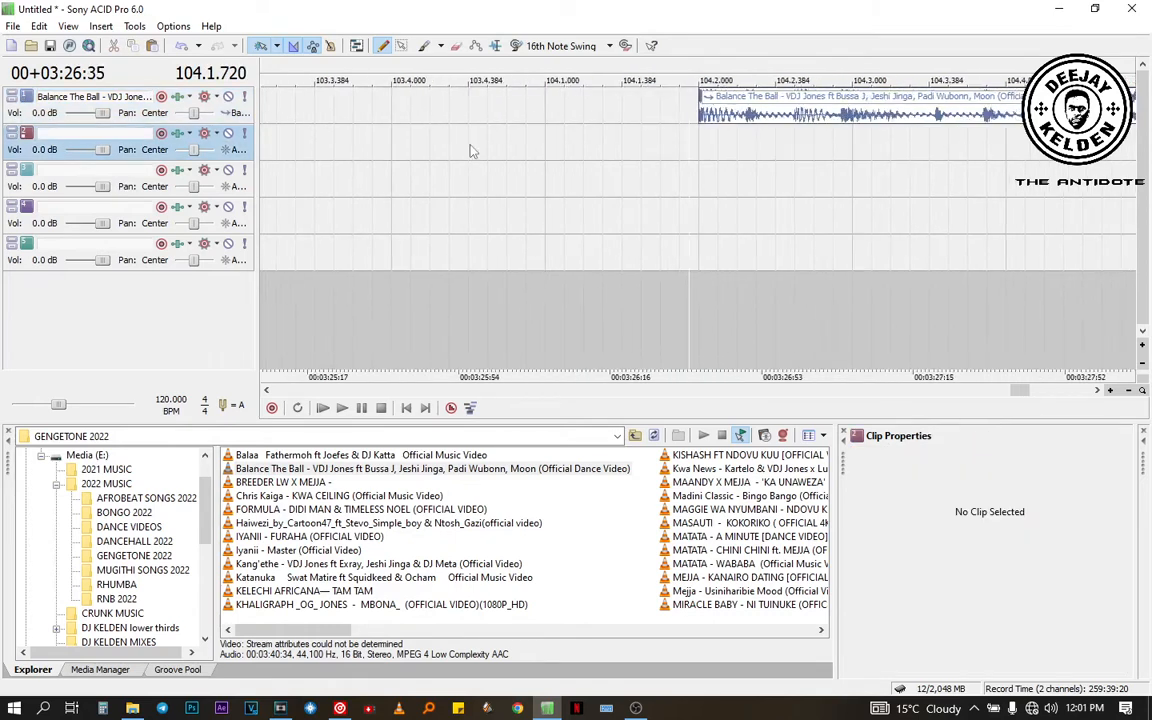
{"action": "key", "text": "space"}
{"action": "scroll", "coordinate": [660, 168], "scroll_direction": "down", "scroll_amount": 3}
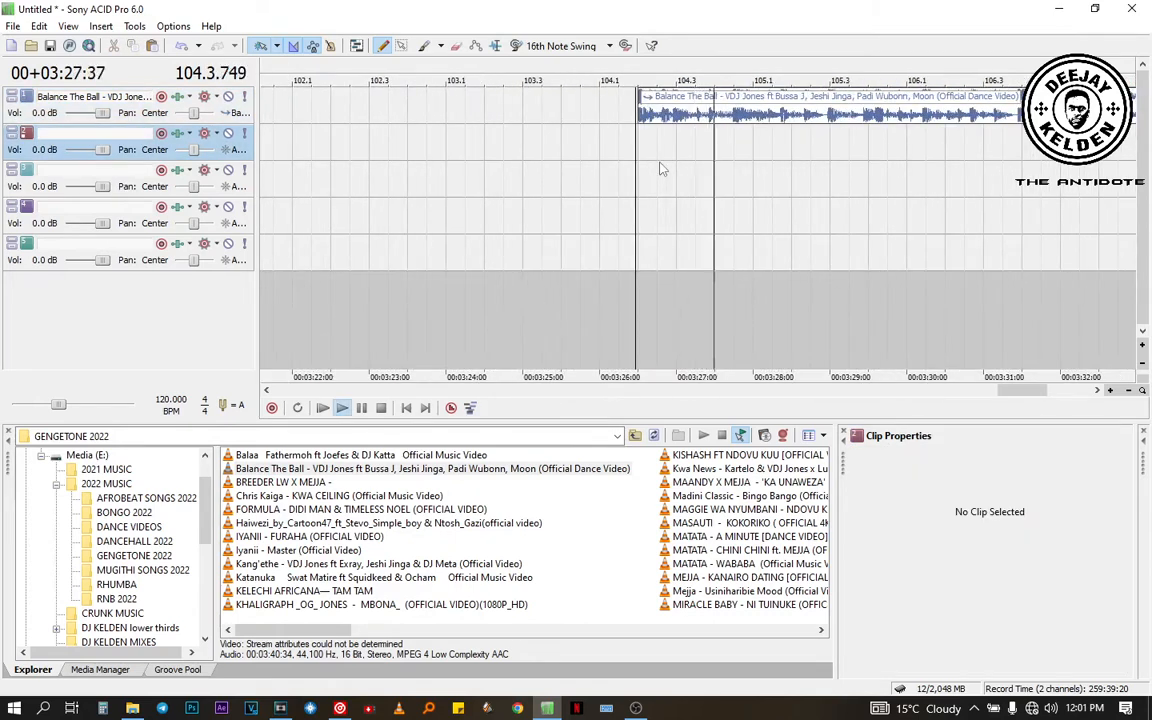
{"action": "key", "text": "space"}
Step: Move the clip earlier so it starts at about 99.4 and play back its opening beats
{"action": "left_click_drag", "start_coordinate": [695, 108], "coordinate": [346, 179]}
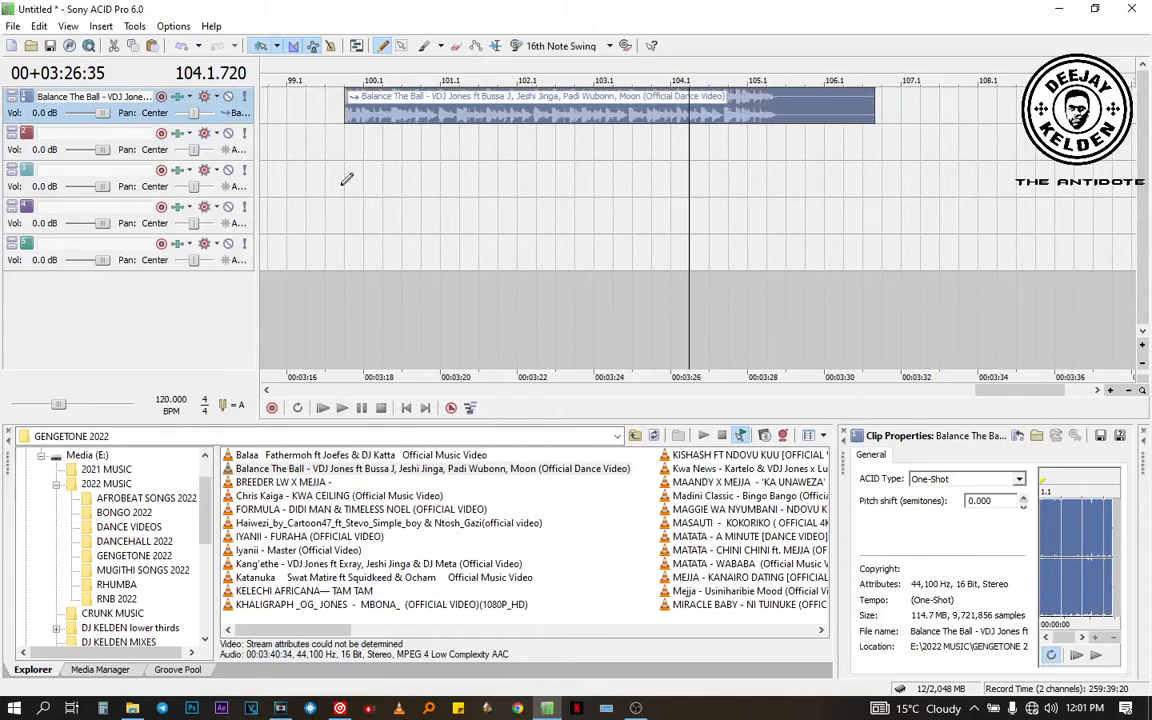
{"action": "left_click", "coordinate": [275, 193]}
{"action": "key", "text": "space"}
{"action": "key", "text": "space"}
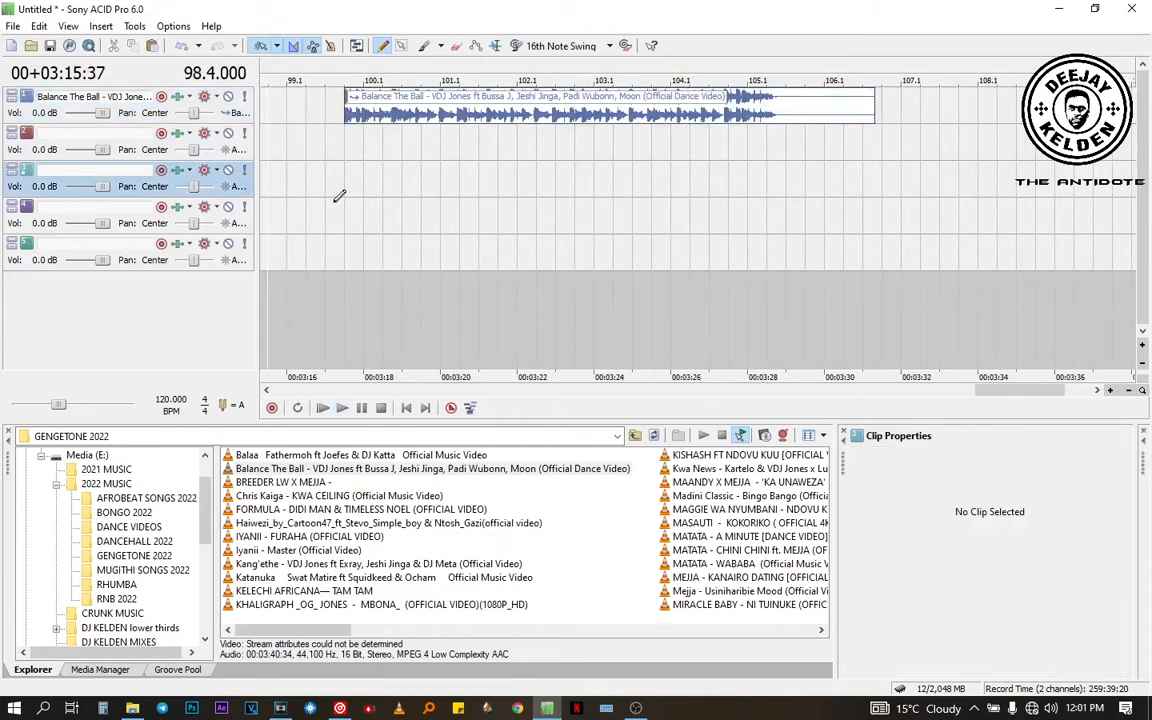
{"action": "left_click", "coordinate": [337, 207]}
{"action": "key", "text": "space"}
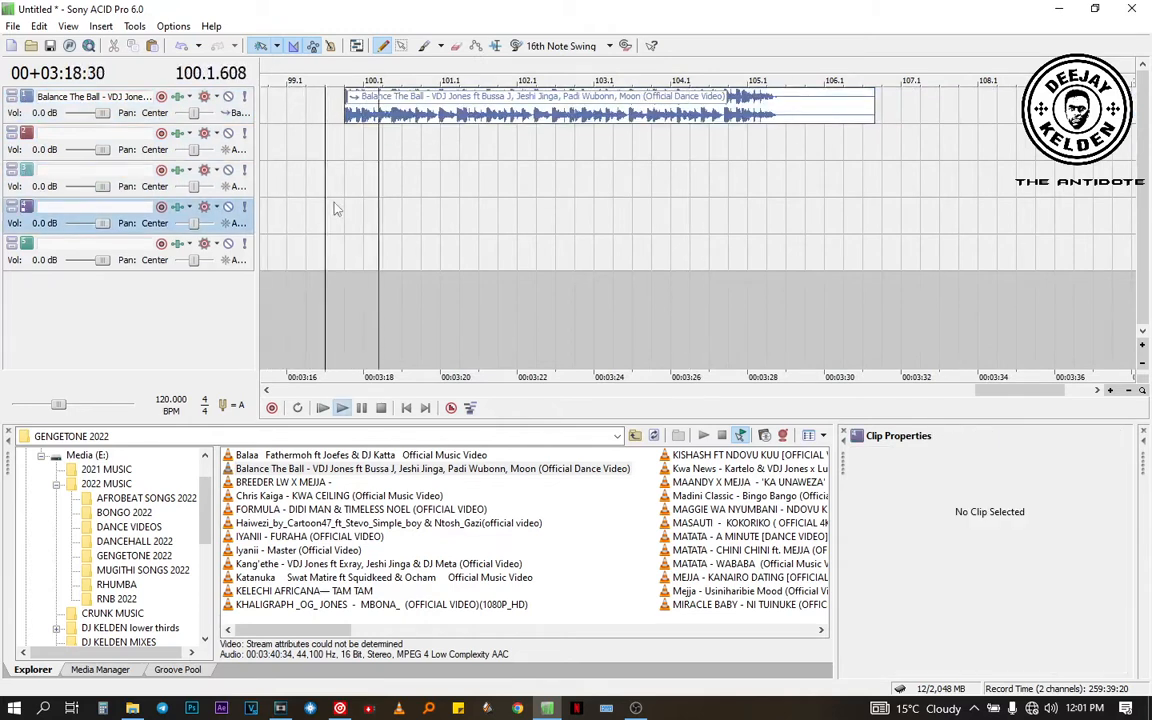
{"action": "left_click", "coordinate": [391, 166]}
{"action": "key", "text": "space"}
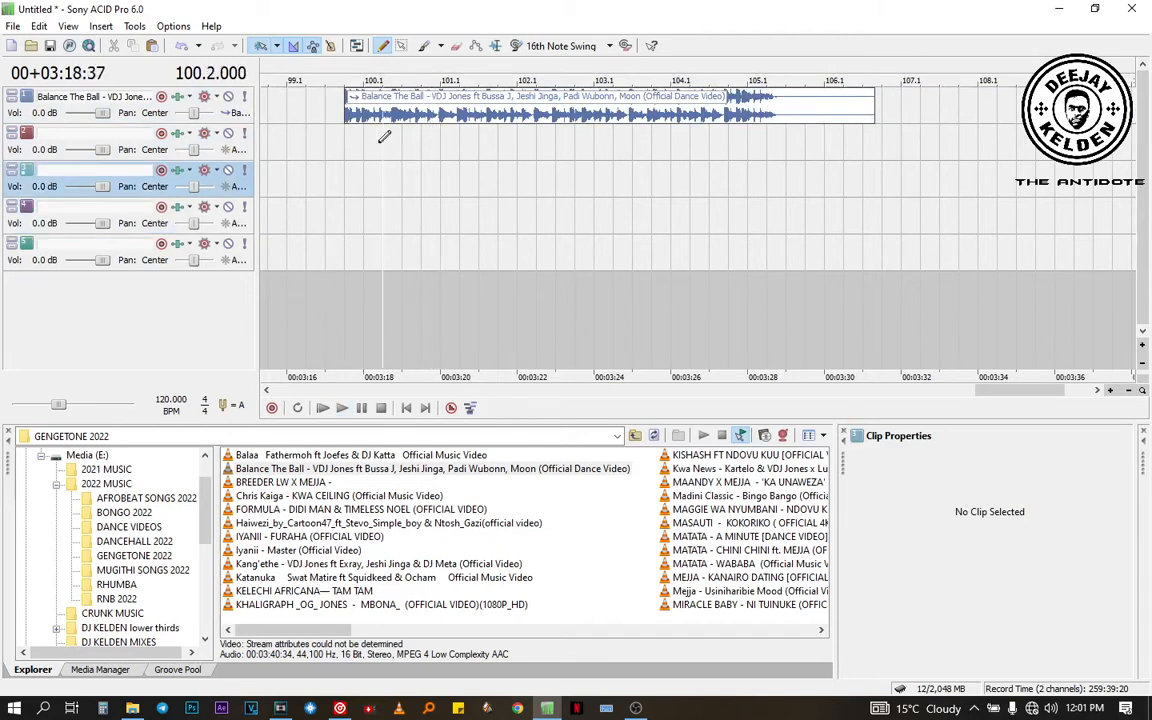
Step: Shift the clip later on the first track and adjust its front edge so it starts at 100.2.000
{"action": "left_click_drag", "start_coordinate": [365, 115], "coordinate": [423, 117]}
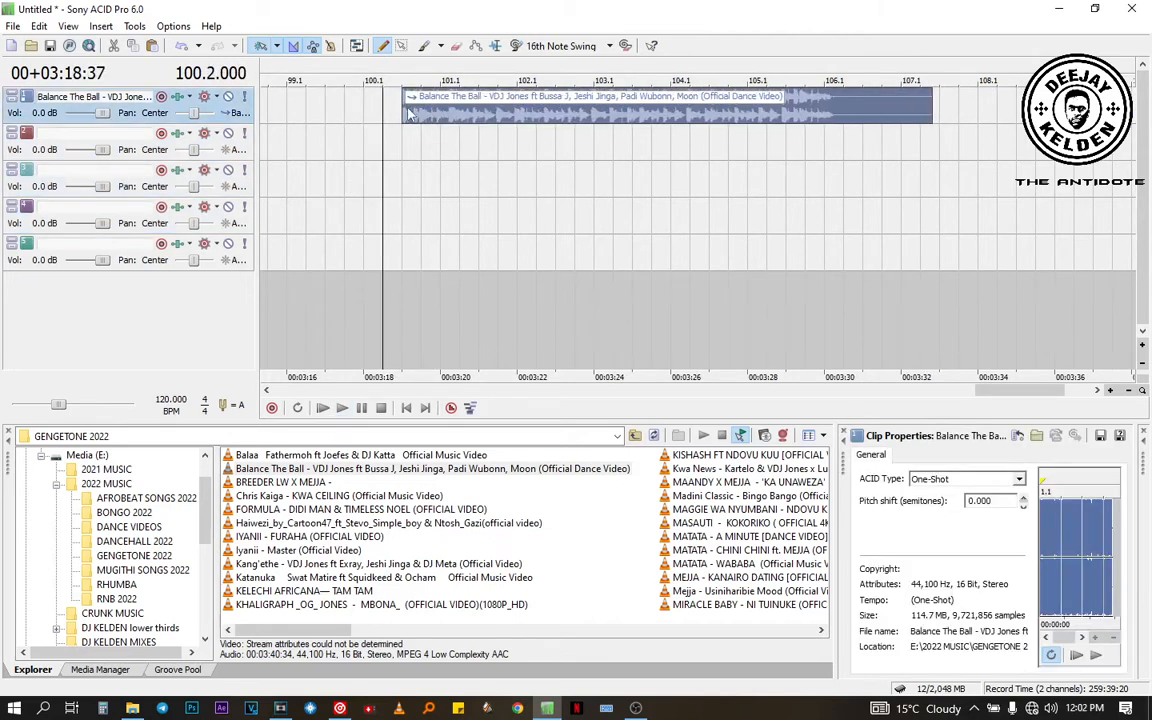
{"action": "mouse_move", "coordinate": [408, 113]}
{"action": "left_mouse_down"}
{"action": "mouse_move", "coordinate": [310, 107]}
{"action": "mouse_move", "coordinate": [413, 116]}
{"action": "left_mouse_up"}
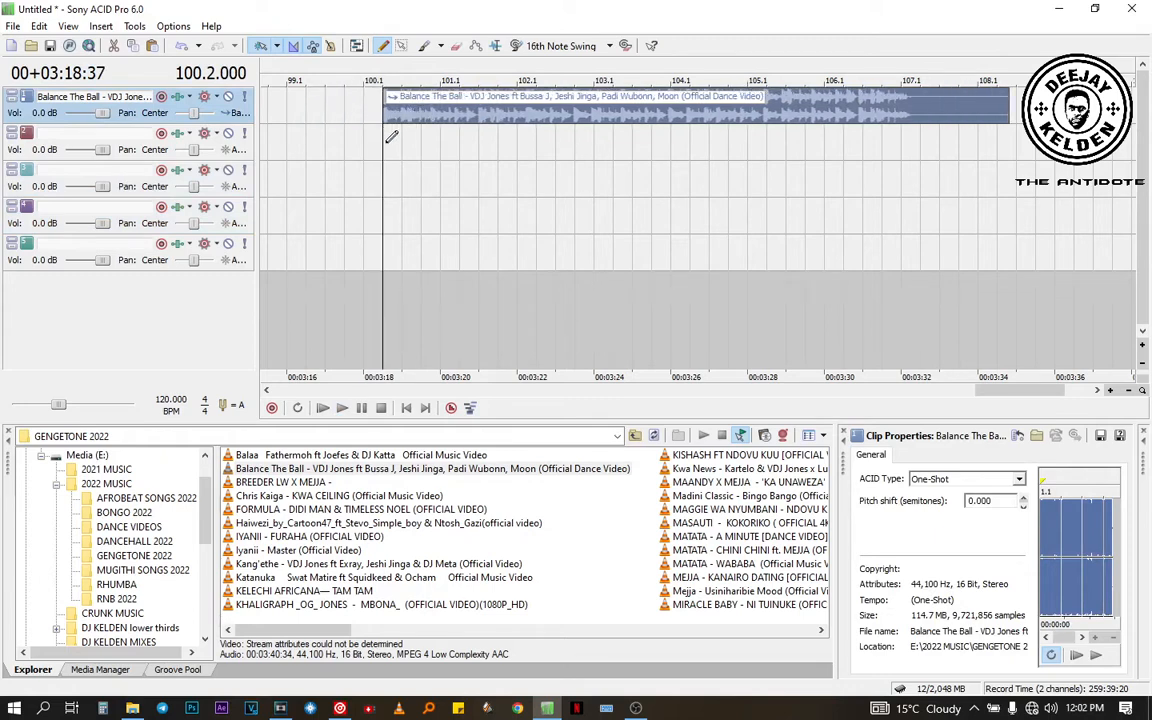
{"action": "mouse_move", "coordinate": [384, 113]}
{"action": "left_mouse_down"}
{"action": "mouse_move", "coordinate": [284, 113]}
{"action": "mouse_move", "coordinate": [391, 115]}
{"action": "left_mouse_up"}
{"action": "left_click", "coordinate": [437, 196]}
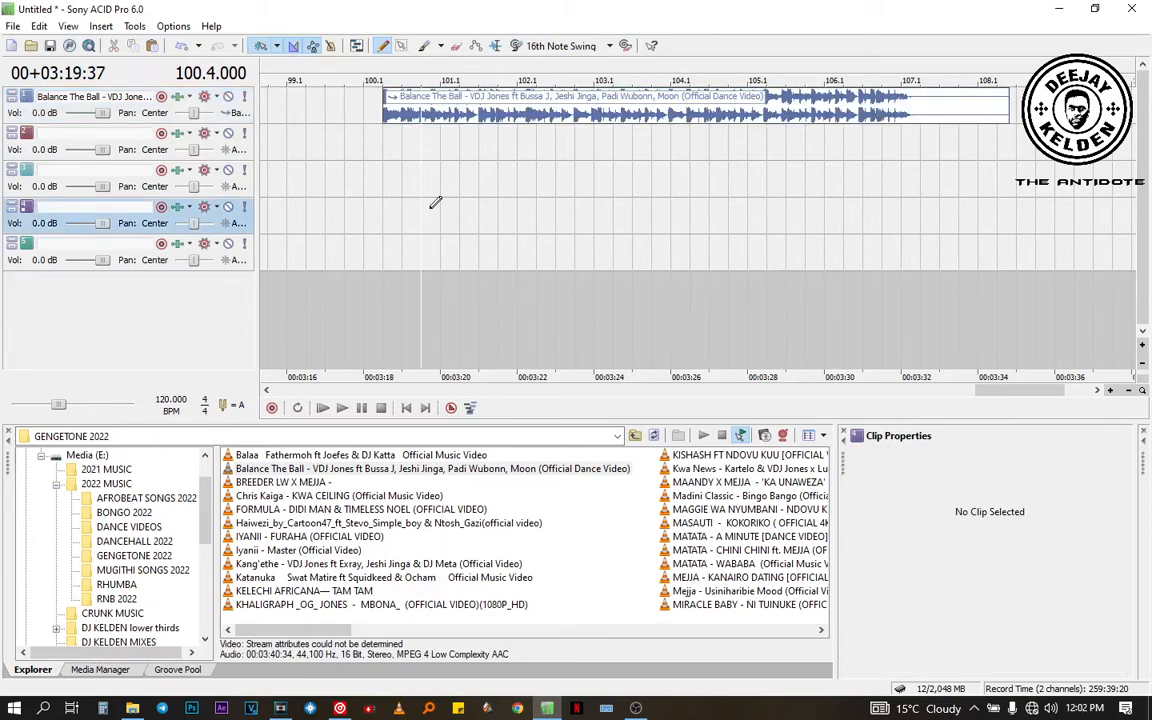
Step: Switch to VirtualDJ to check the BPM of Balance The Ball and return to the ACID Pro project
{"action": "left_click", "coordinate": [449, 118]}
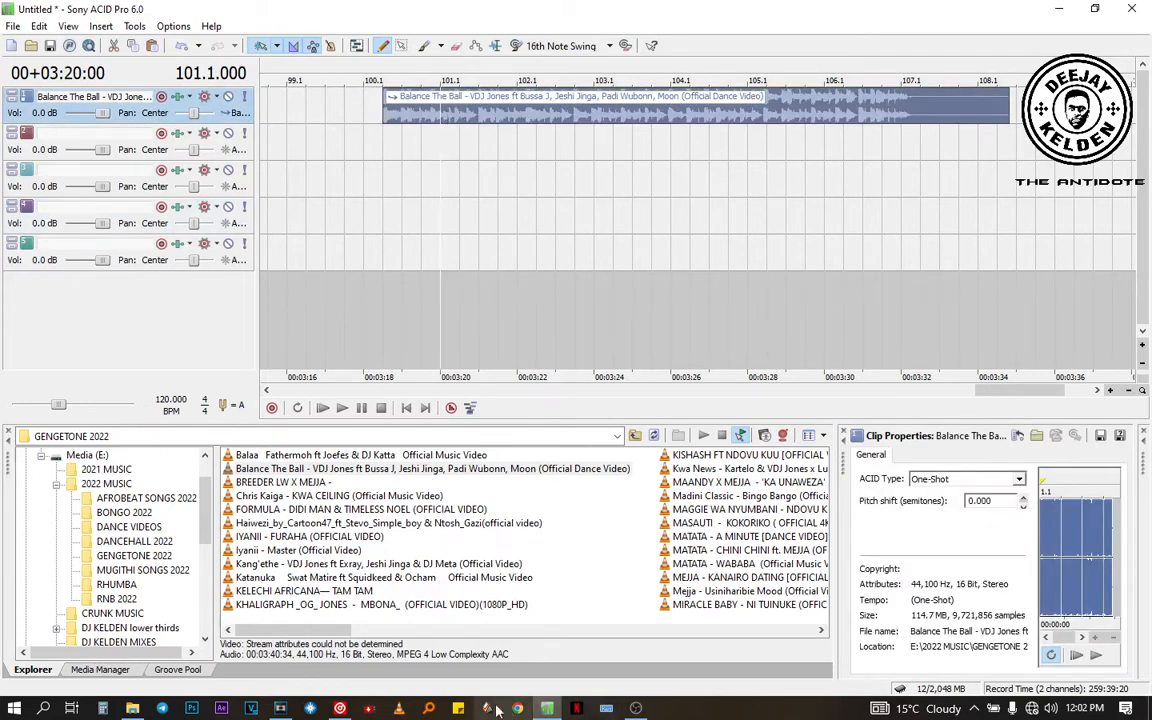
{"action": "left_click", "coordinate": [340, 708]}
{"action": "left_click", "coordinate": [345, 712]}
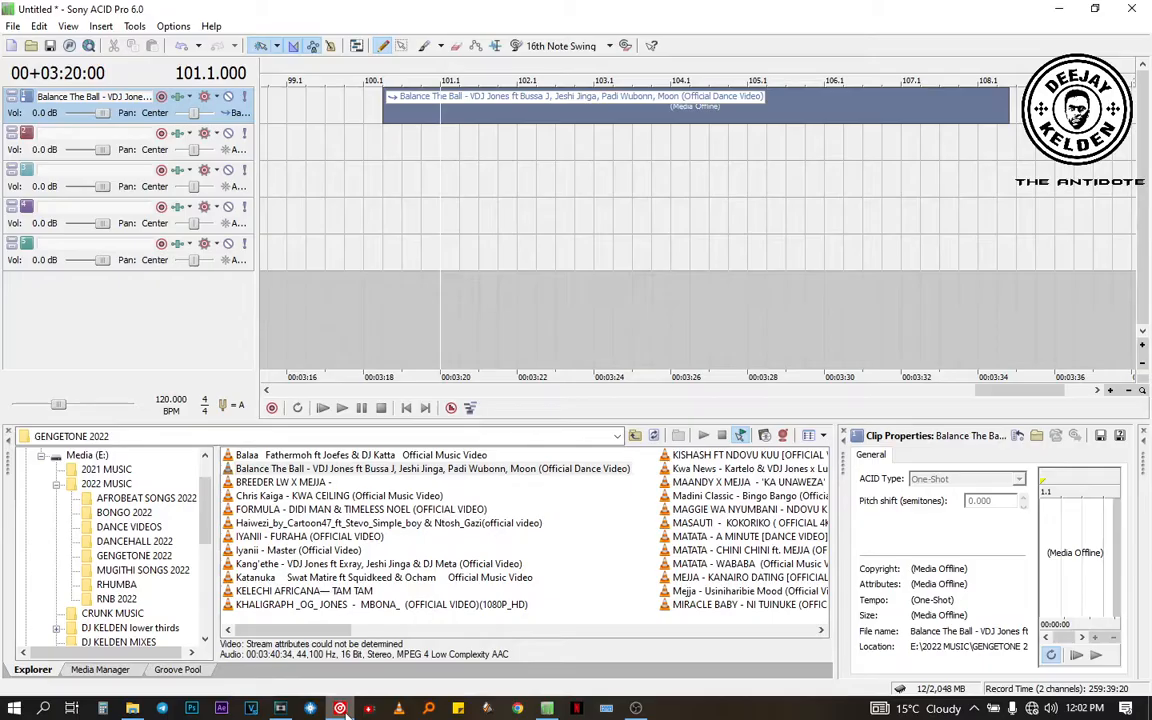
Step: Open the clip properties of Balance The Ball and set its ACID type to Beatmapped
{"action": "right_click", "coordinate": [614, 113]}
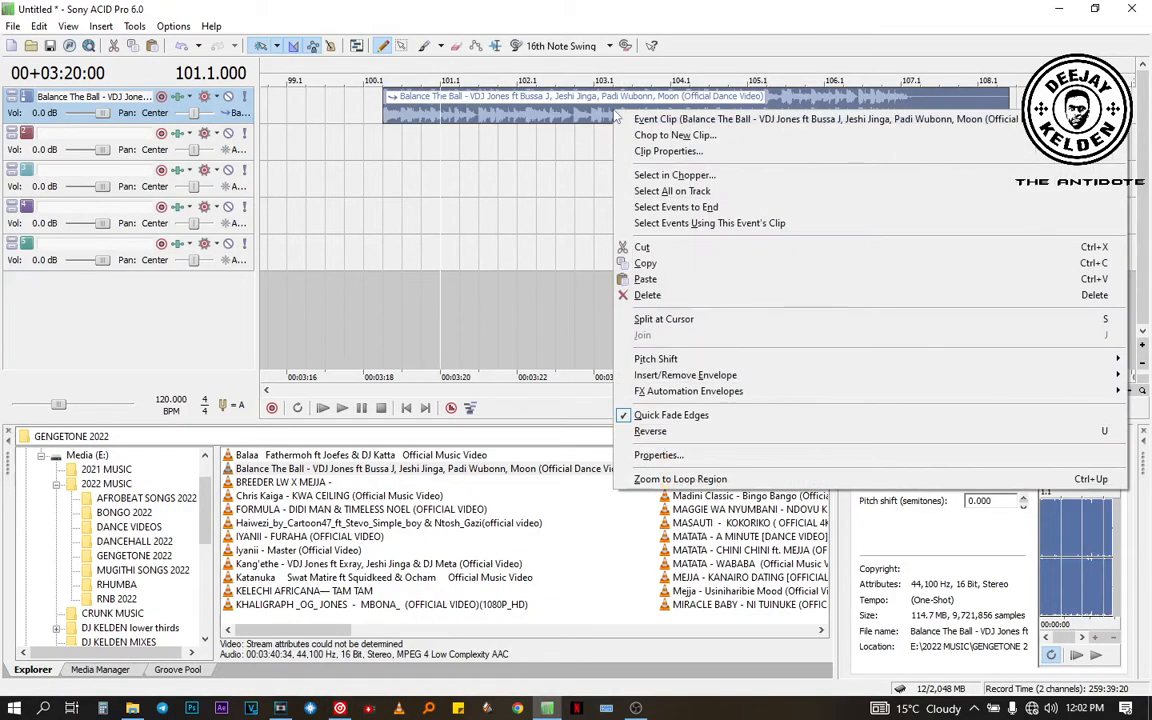
{"action": "left_click", "coordinate": [670, 152]}
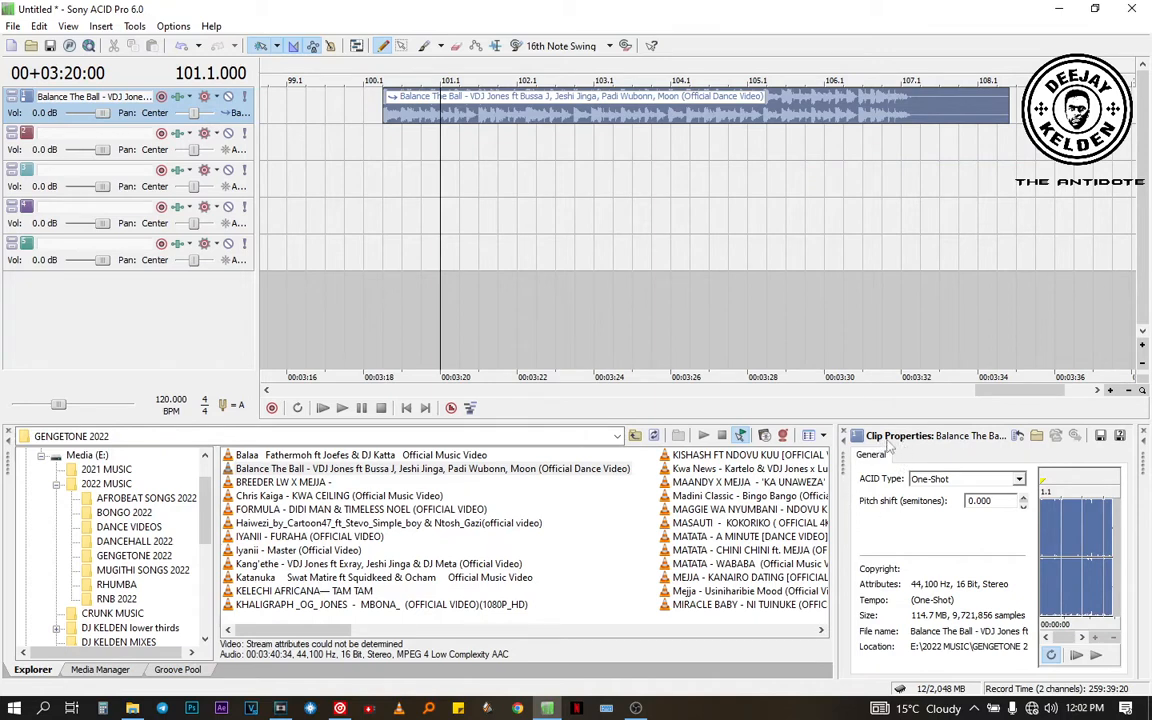
{"action": "left_click", "coordinate": [1019, 480]}
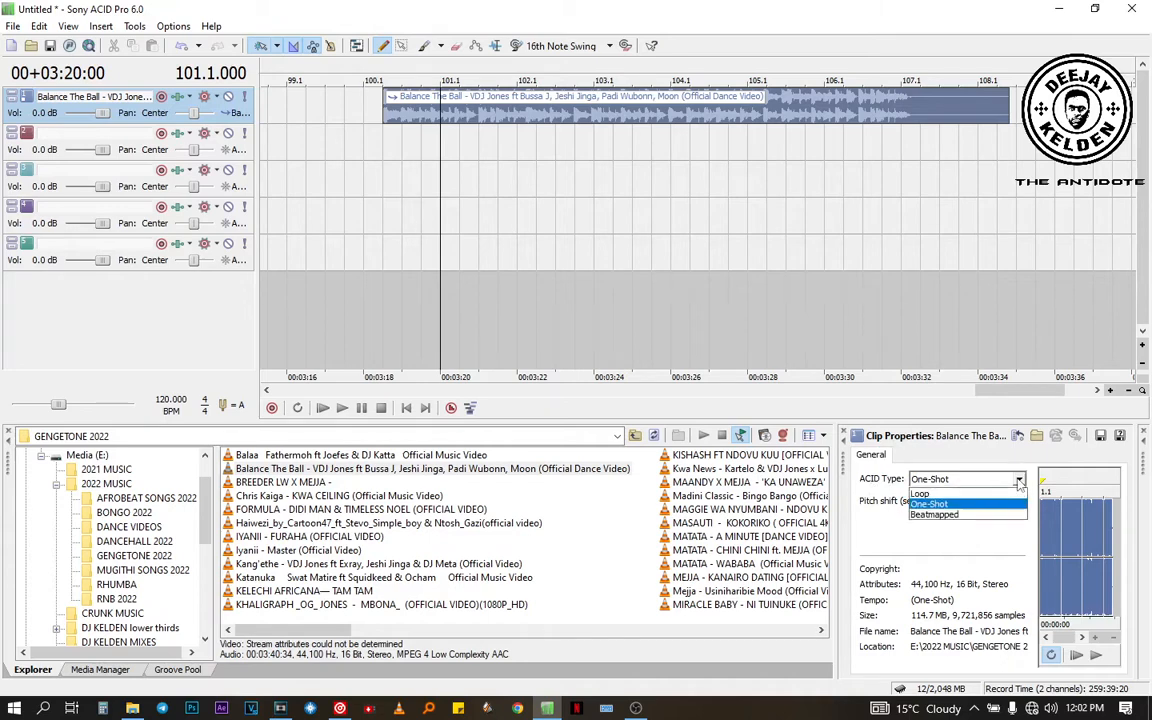
{"action": "left_click", "coordinate": [986, 515]}
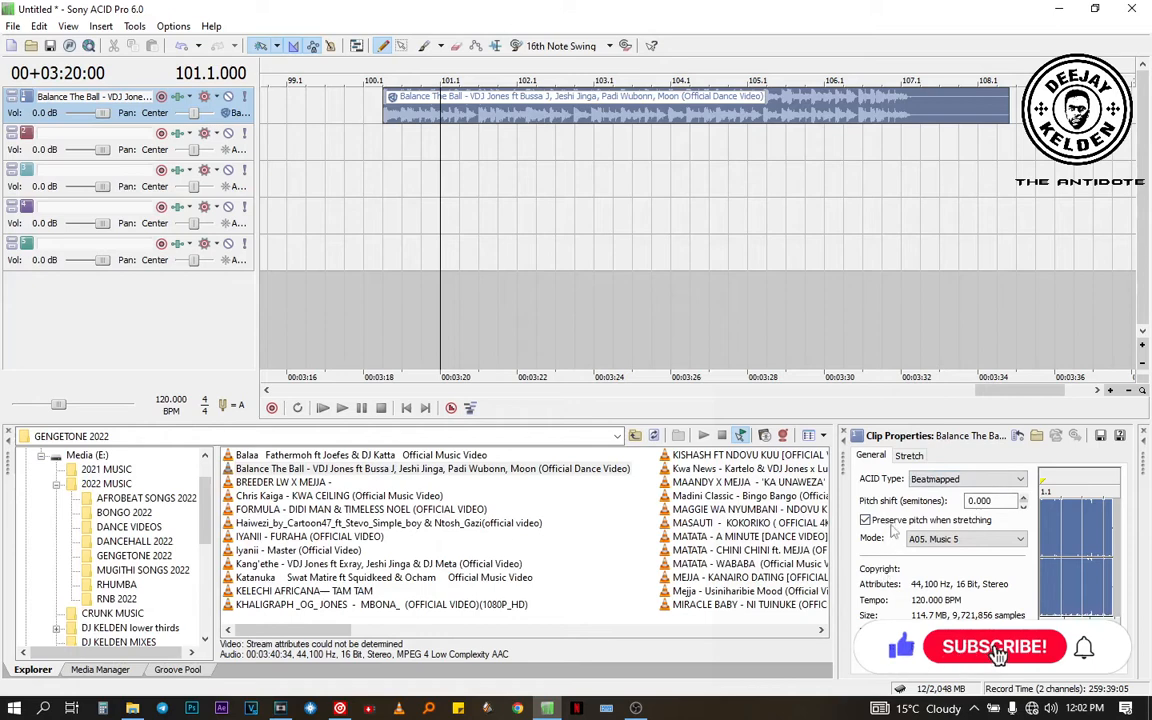
Step: Set the original tempo of the Balance The Ball clip to 97 BPM in its stretch properties
{"action": "left_click", "coordinate": [909, 456]}
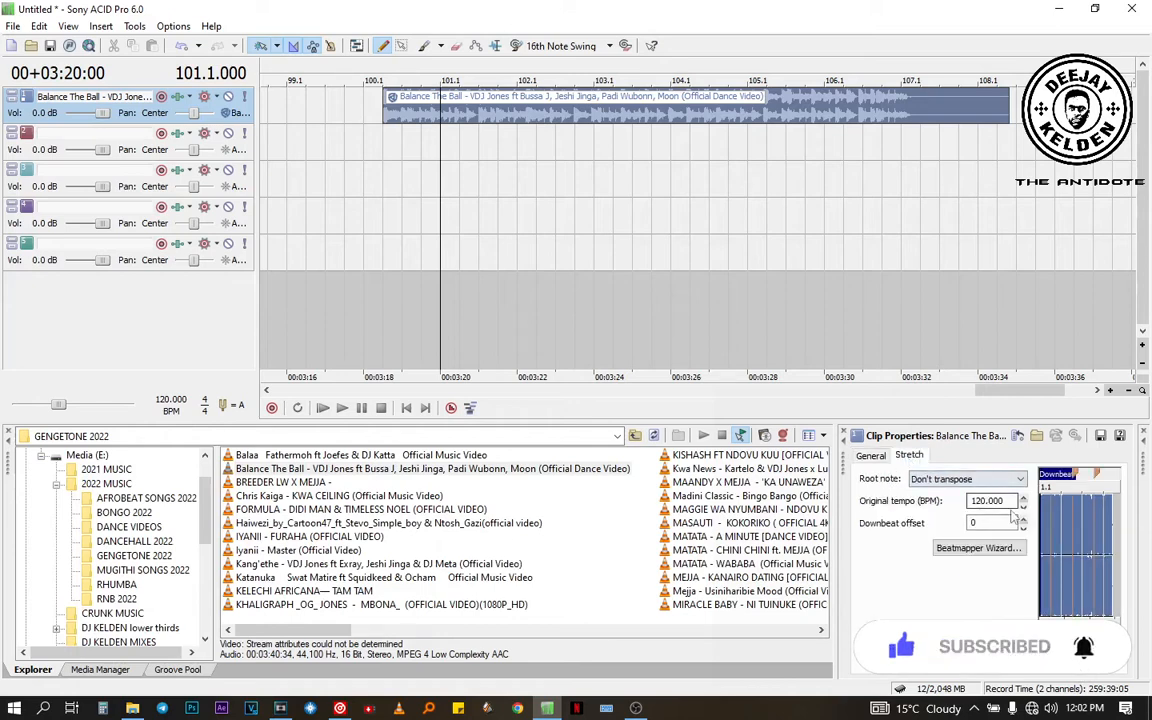
{"action": "left_click_drag", "start_coordinate": [1008, 502], "coordinate": [924, 502]}
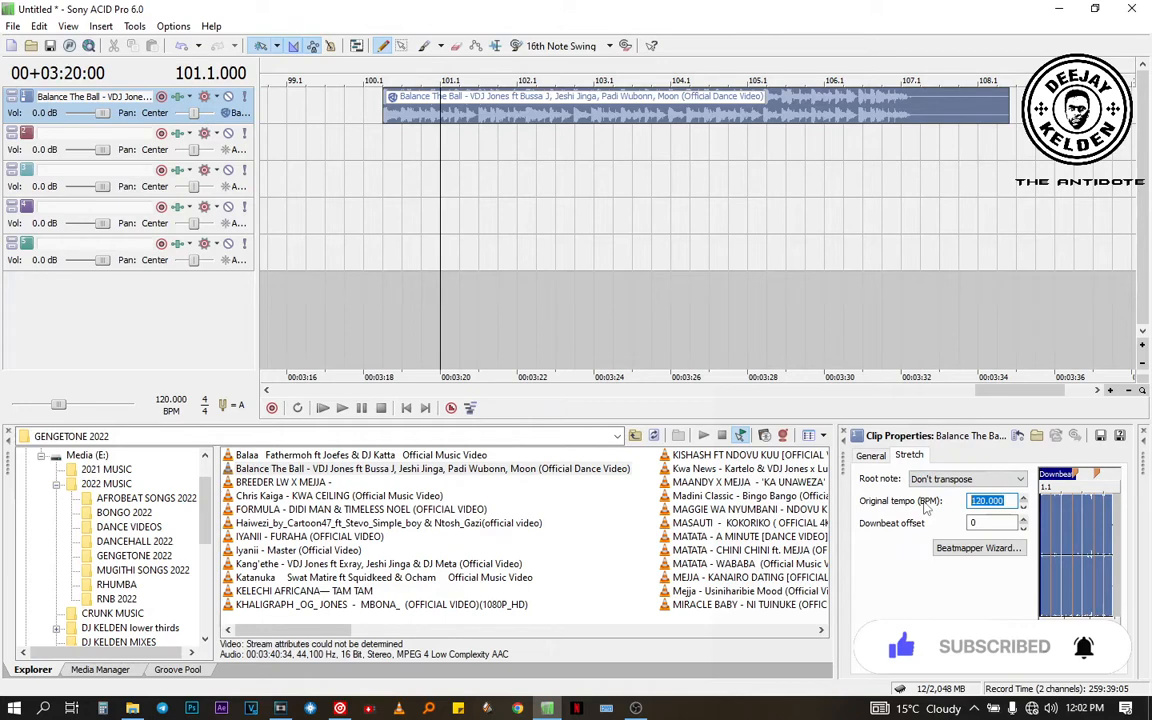
{"action": "type", "text": "97"}
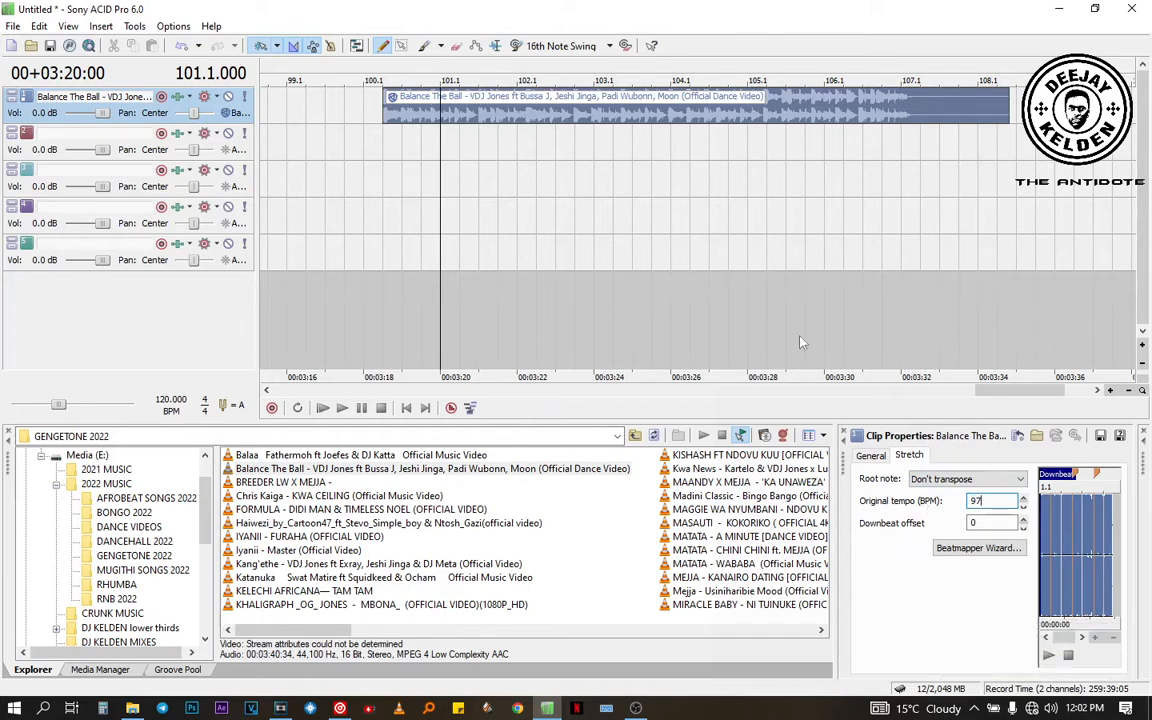
{"action": "left_click", "coordinate": [650, 118]}
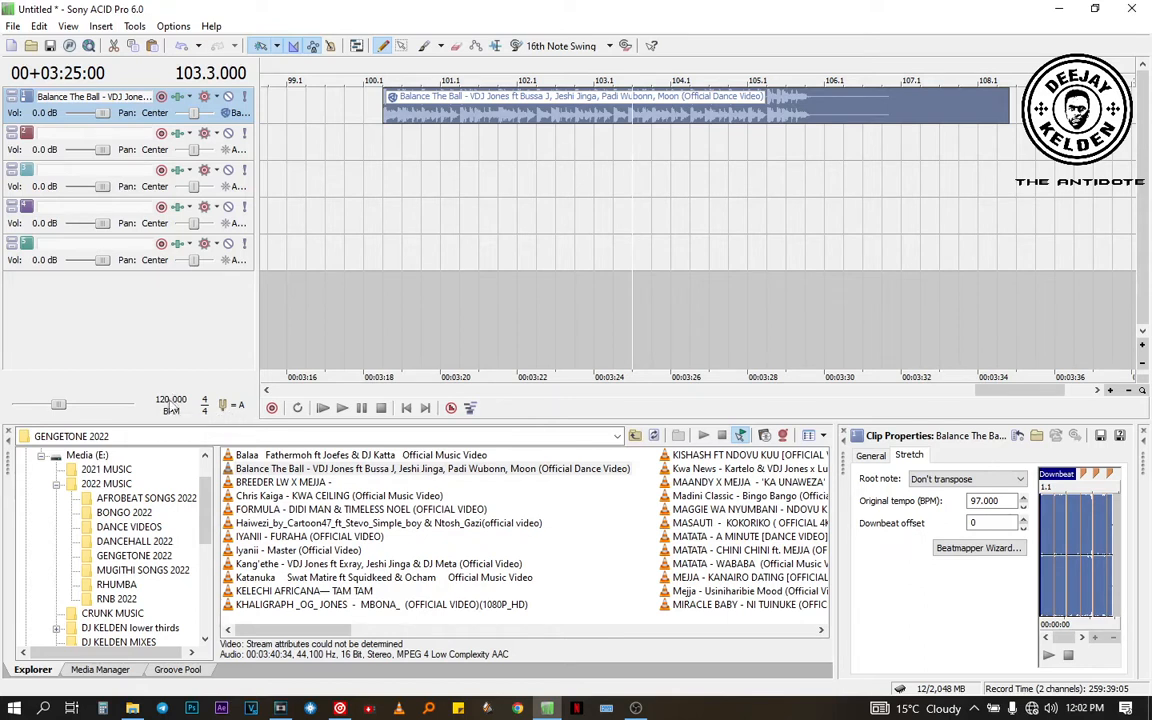
Step: Set the project tempo to 97 BPM and reselect the Balance The Ball clip to compare its tempo
{"action": "double_click", "coordinate": [171, 402]}
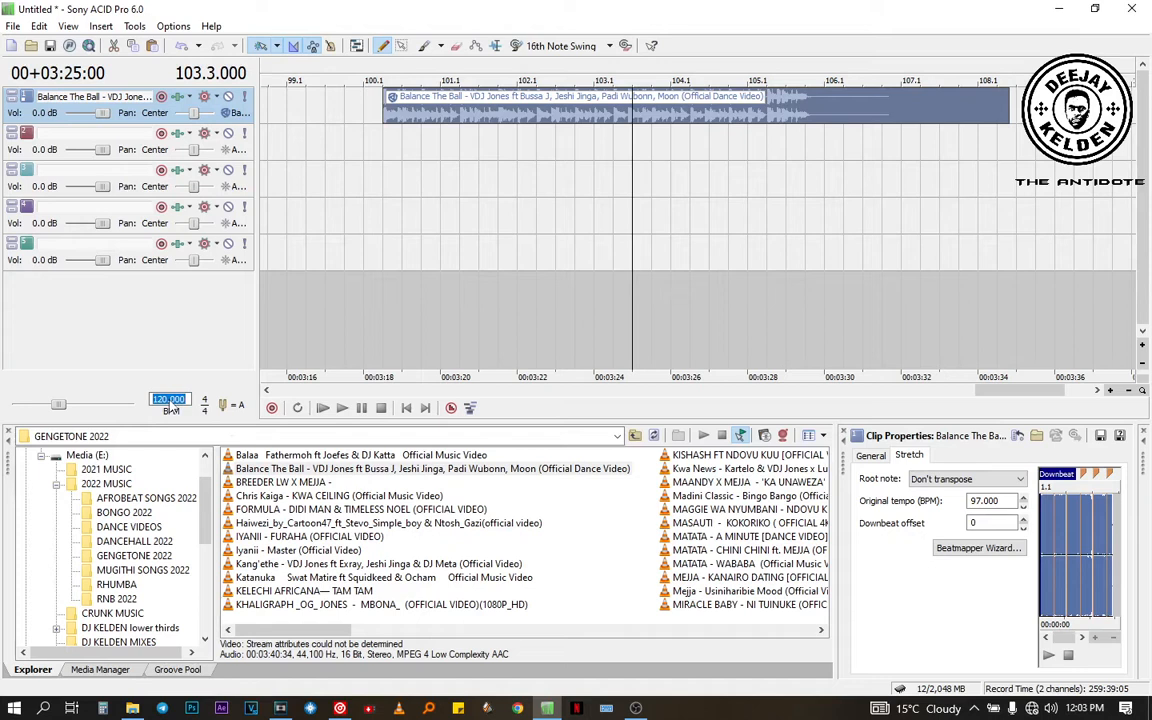
{"action": "type", "text": "97"}
{"action": "left_click", "coordinate": [444, 209]}
{"action": "left_click", "coordinate": [388, 279]}
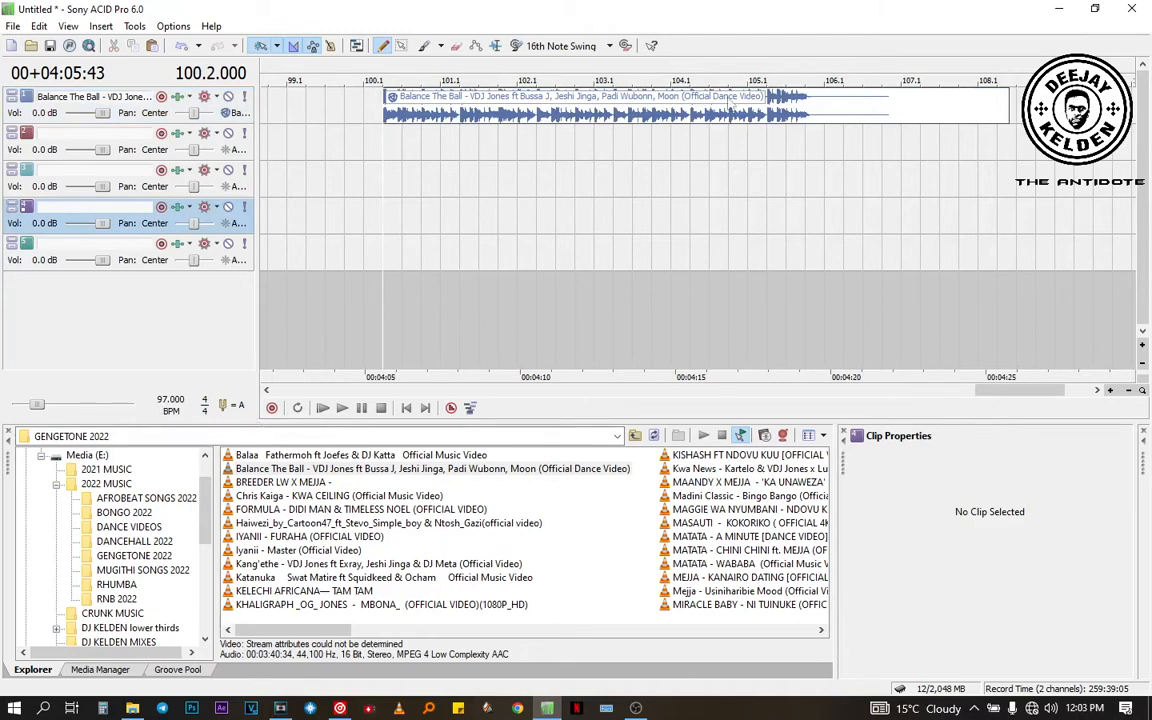
{"action": "left_click", "coordinate": [625, 110]}
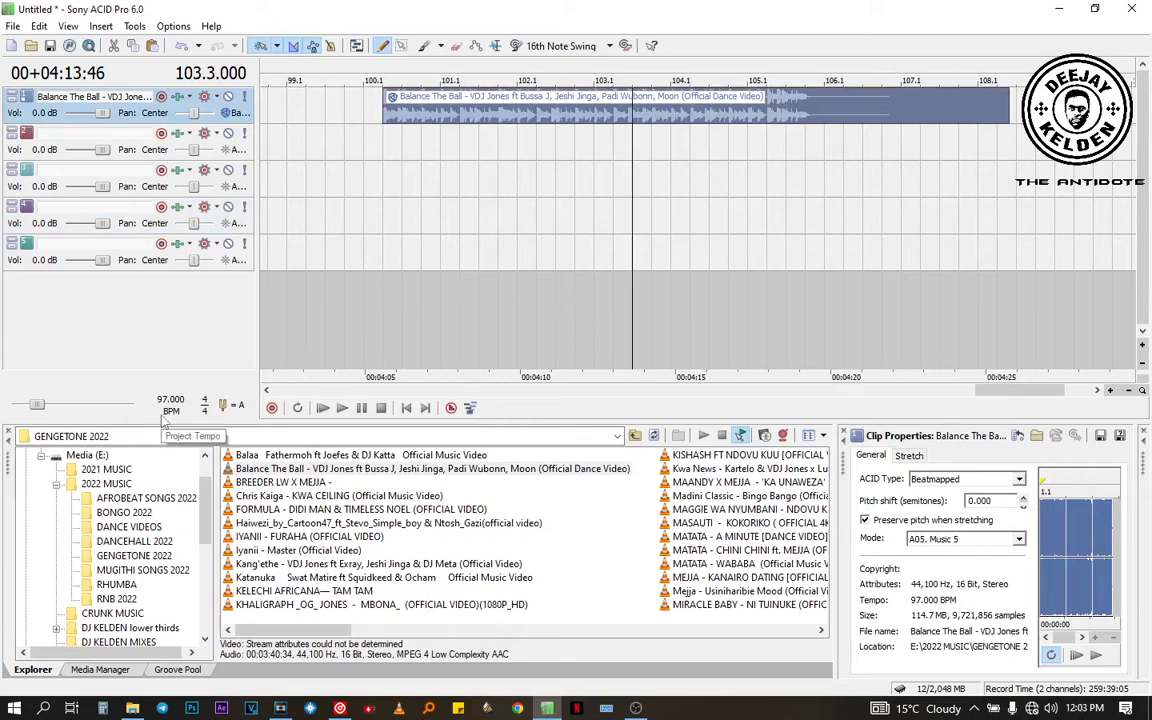
Step: Insert a tempo change to 110 BPM at 106.3.000 and compare the project tempo before and after it
{"action": "left_click", "coordinate": [865, 242]}
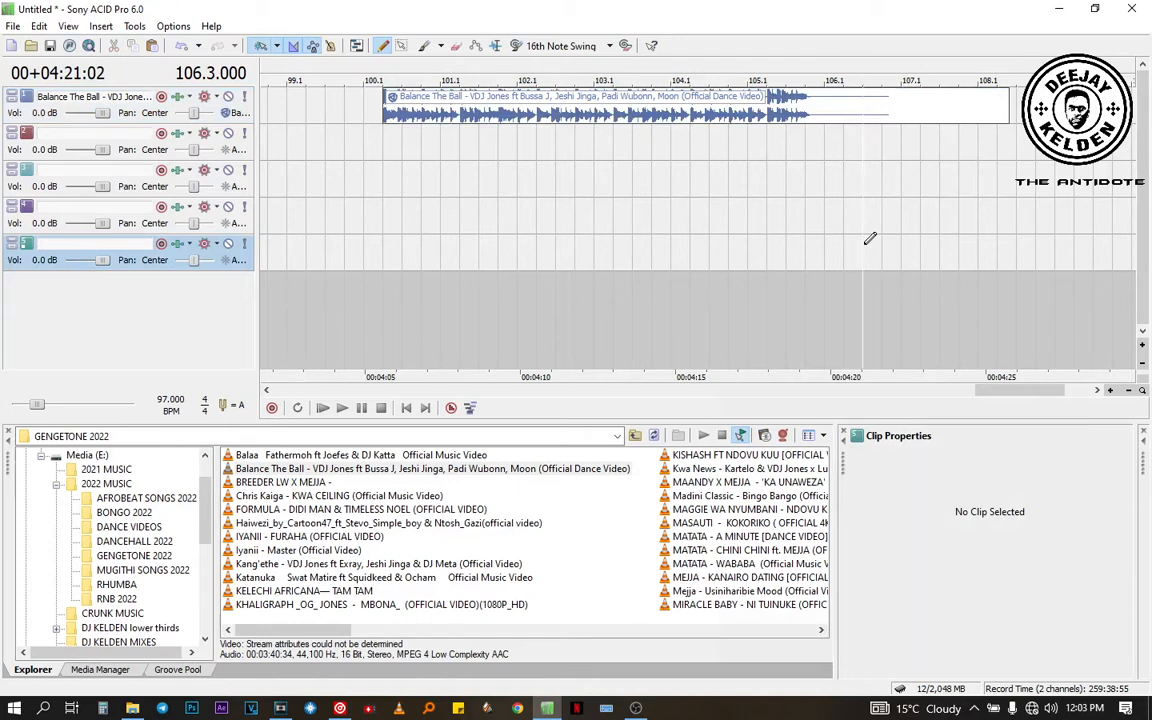
{"action": "key", "text": "t"}
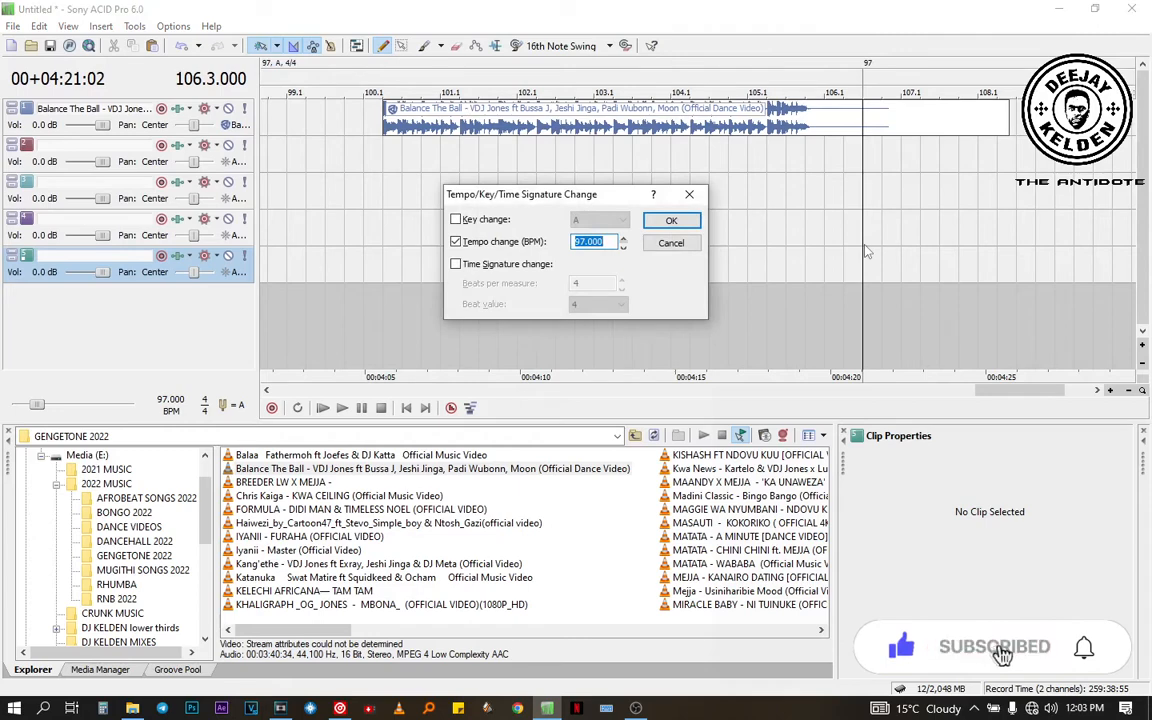
{"action": "type", "text": "110"}
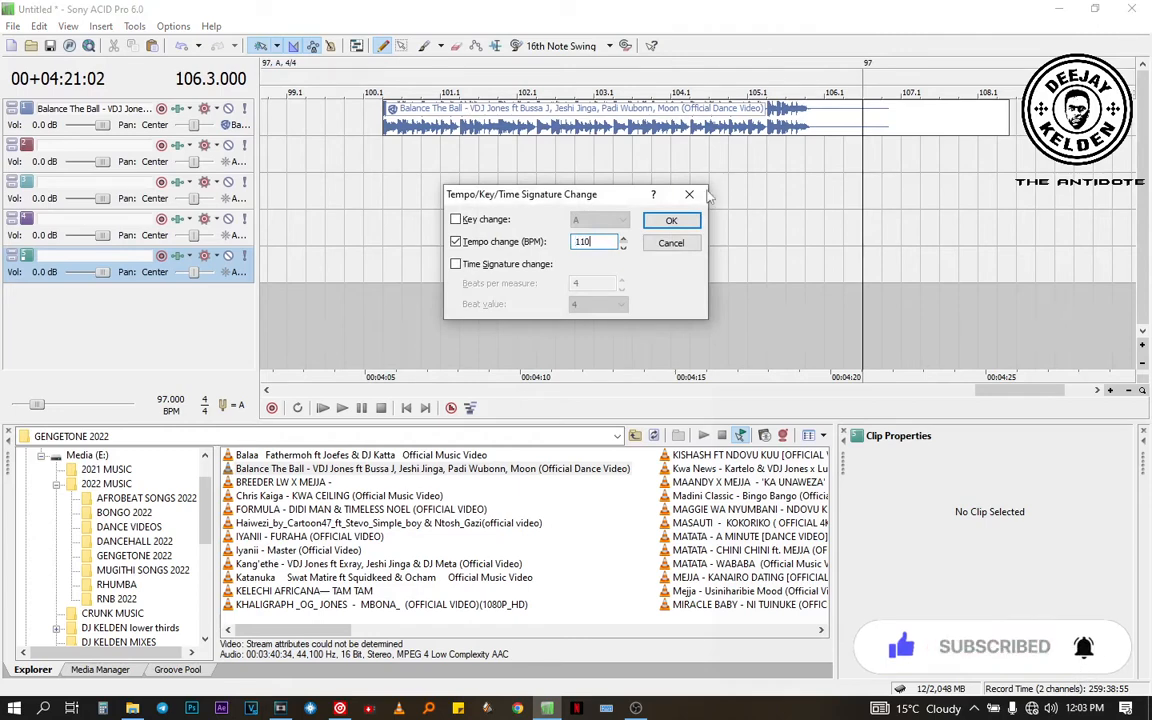
{"action": "key", "text": "Return"}
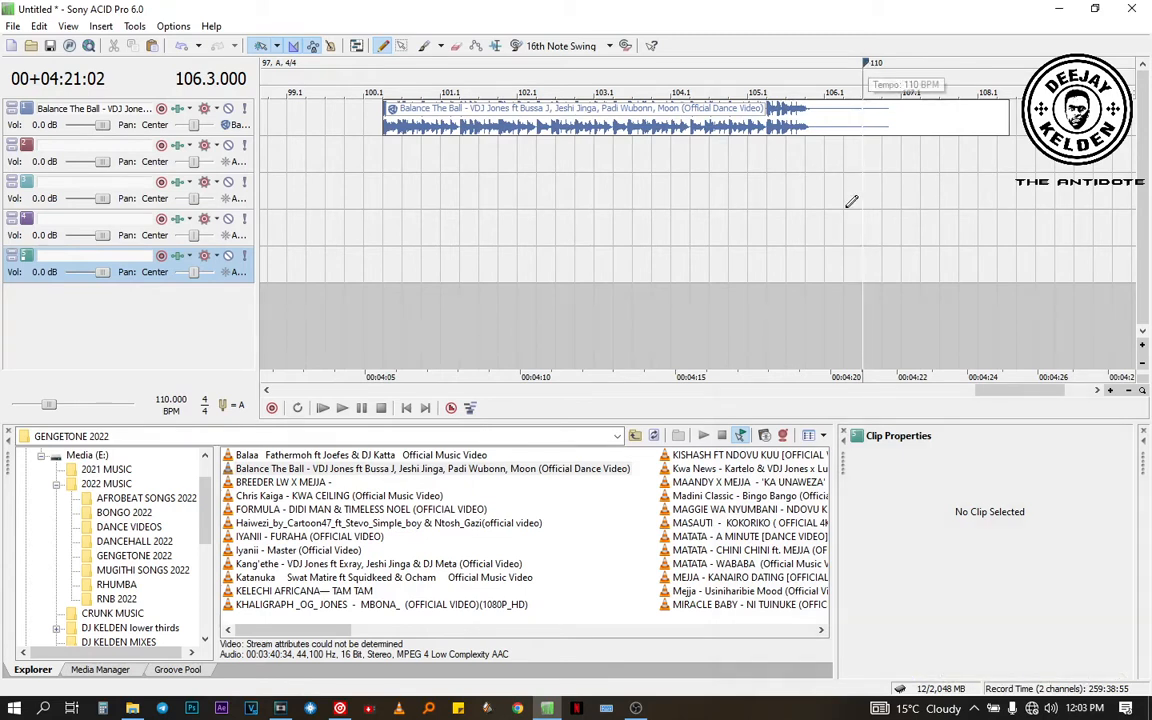
{"action": "left_click", "coordinate": [845, 266]}
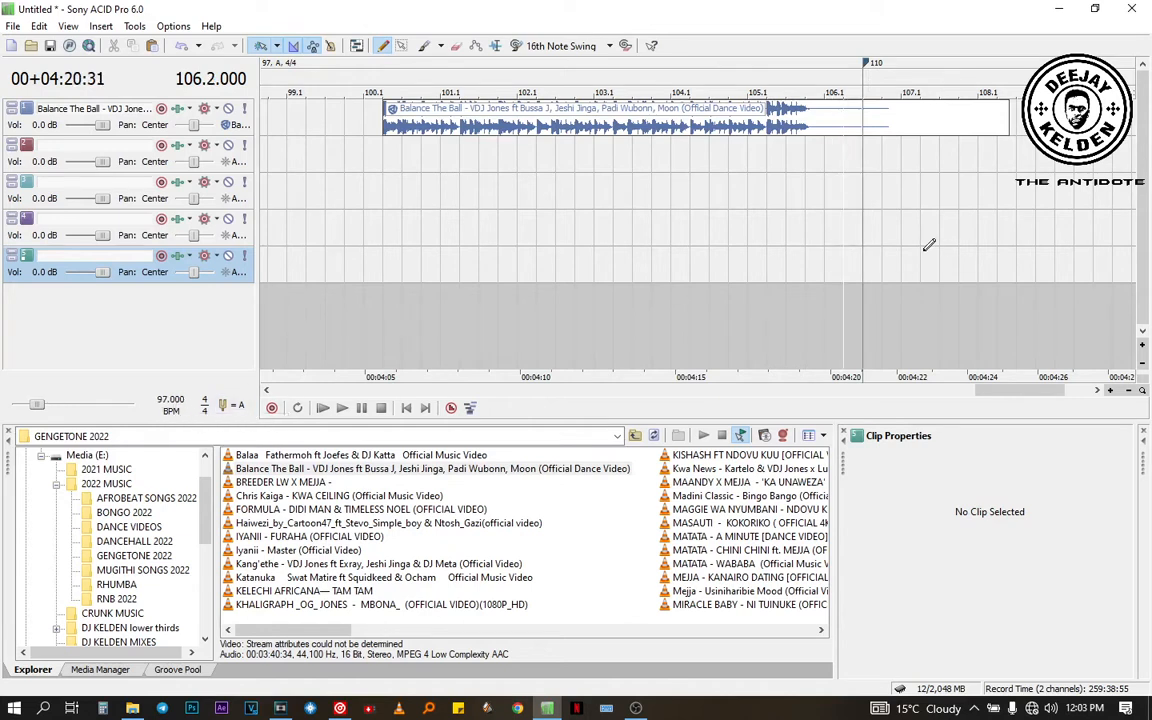
{"action": "left_click", "coordinate": [881, 257]}
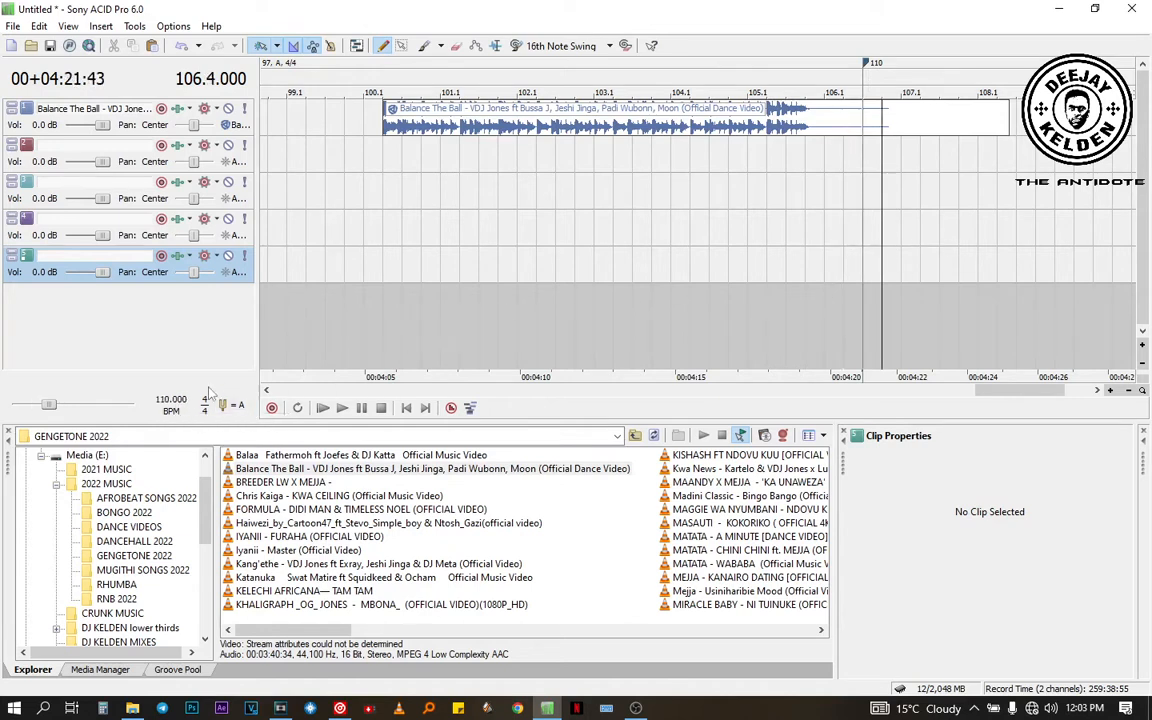
Step: Delete the 110 BPM tempo change marker at 106.3.000 and place the cursor at 102.1.000
{"action": "right_click", "coordinate": [866, 64]}
{"action": "left_click", "coordinate": [823, 160]}
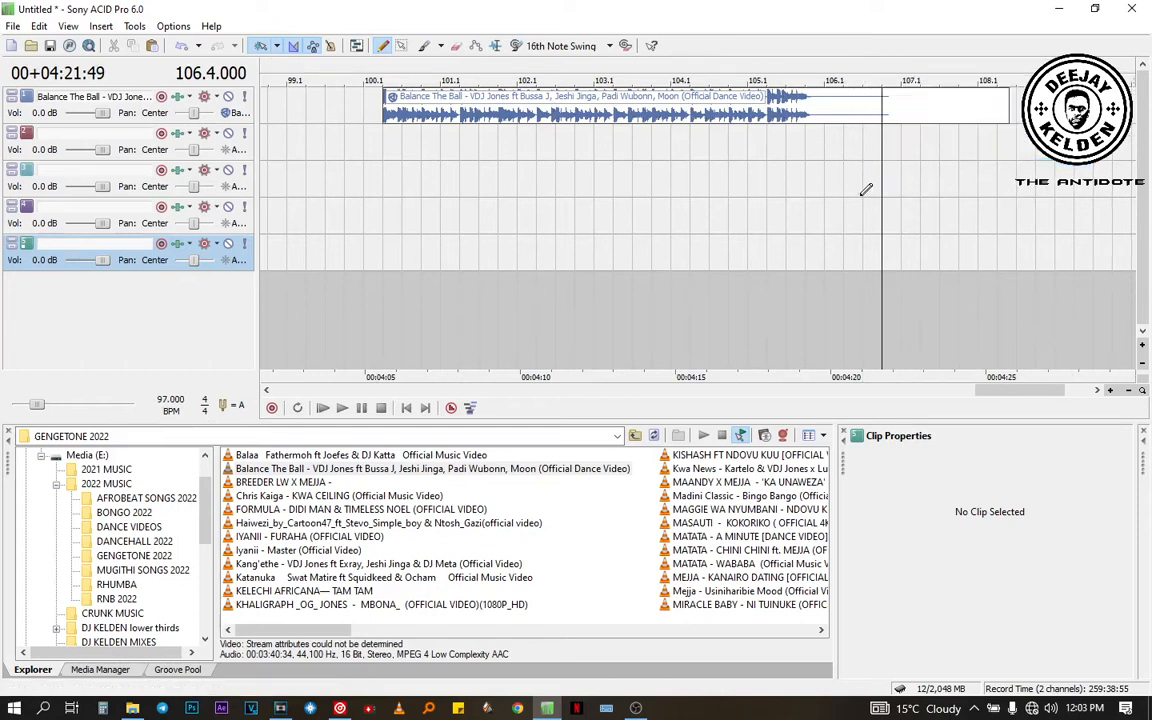
{"action": "left_click", "coordinate": [516, 208]}
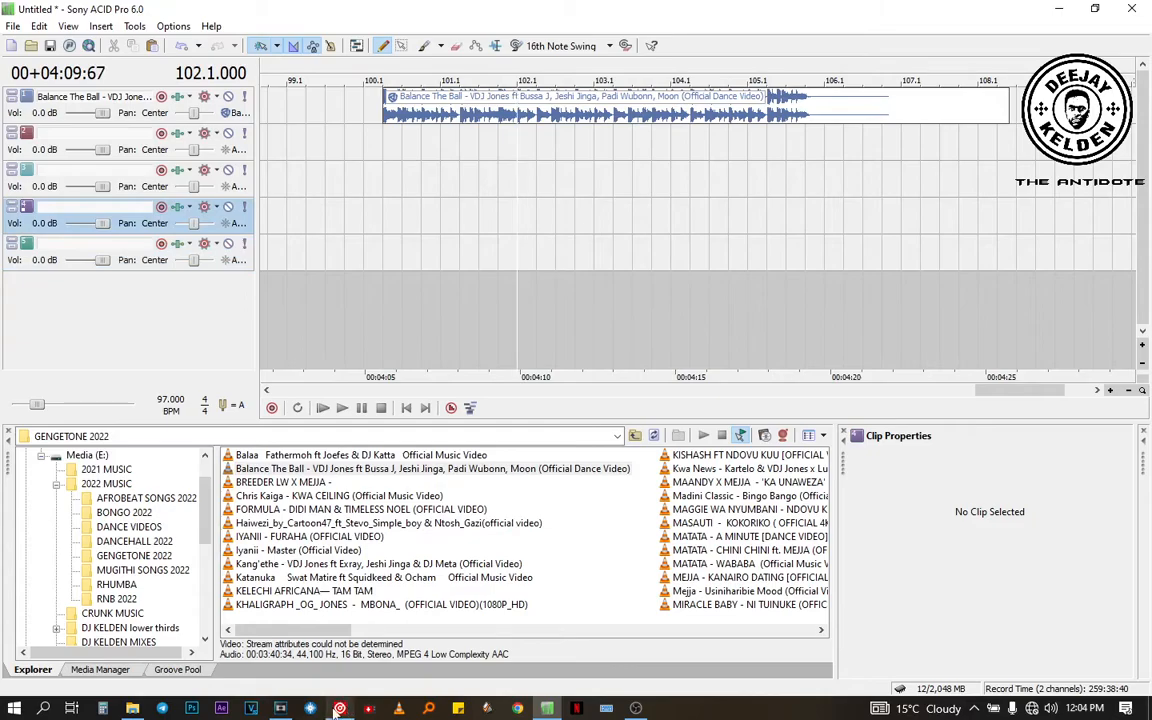
Step: Look up the BPM of Kwa News in VirtualDJ's sidelist and switch back to ACID Pro
{"action": "mouse_move", "coordinate": [341, 706]}
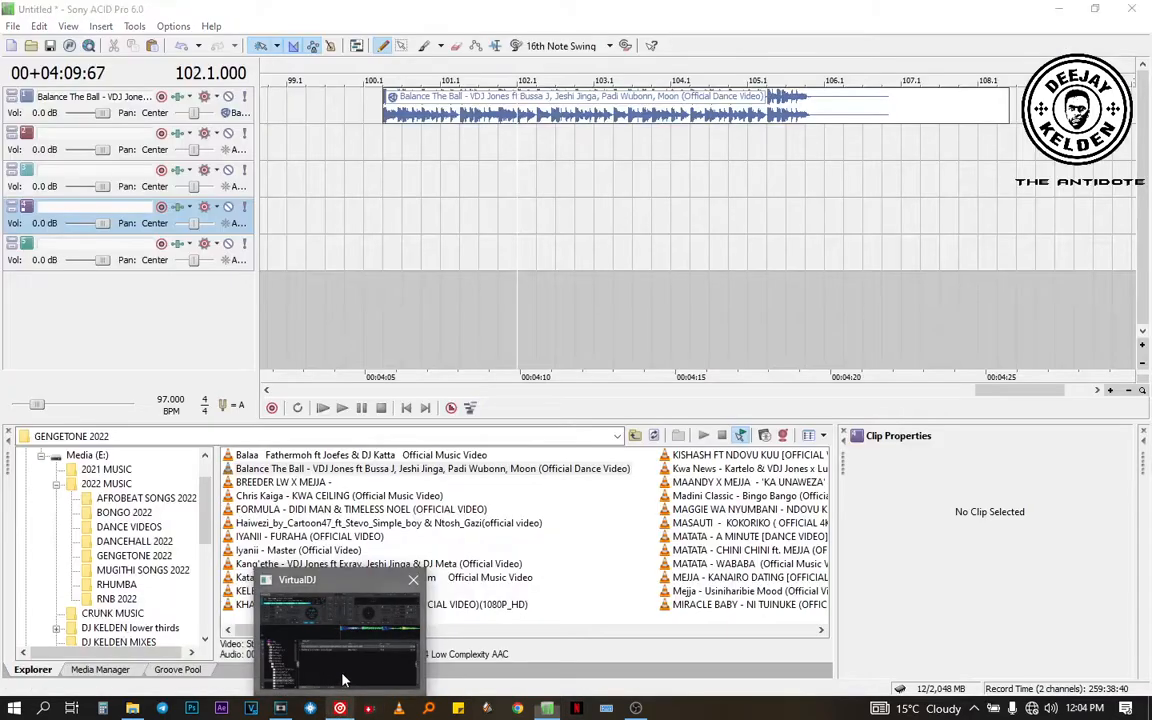
{"action": "left_click", "coordinate": [341, 680]}
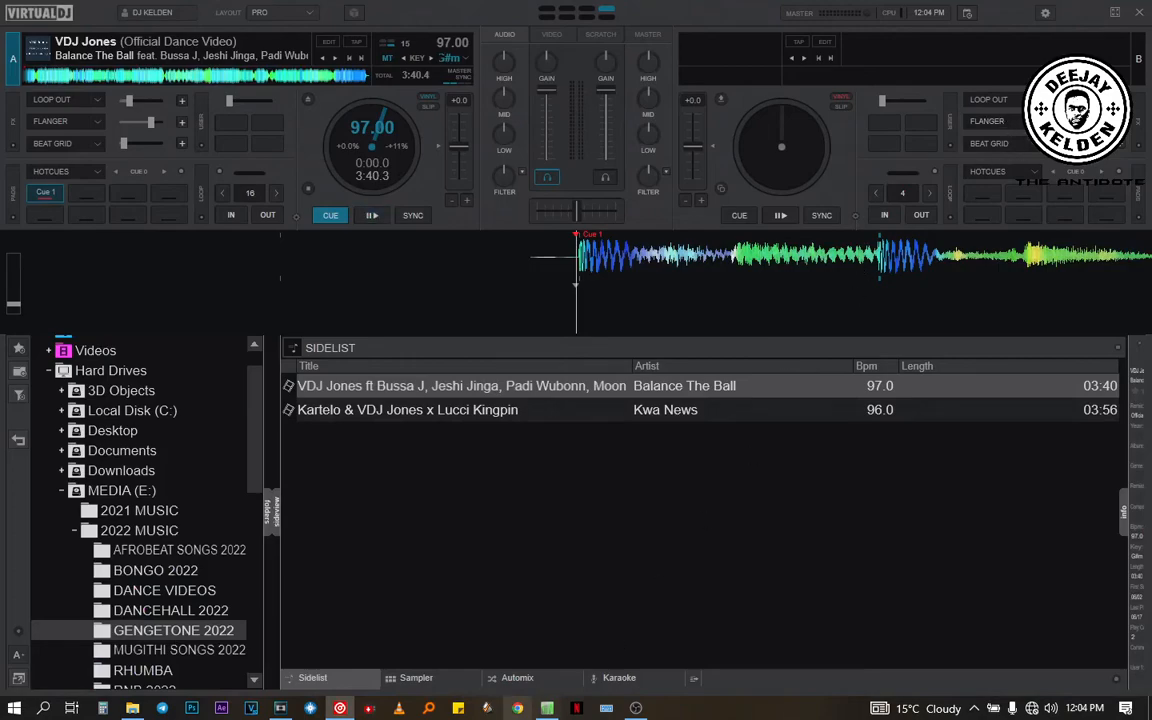
{"action": "left_click", "coordinate": [547, 708]}
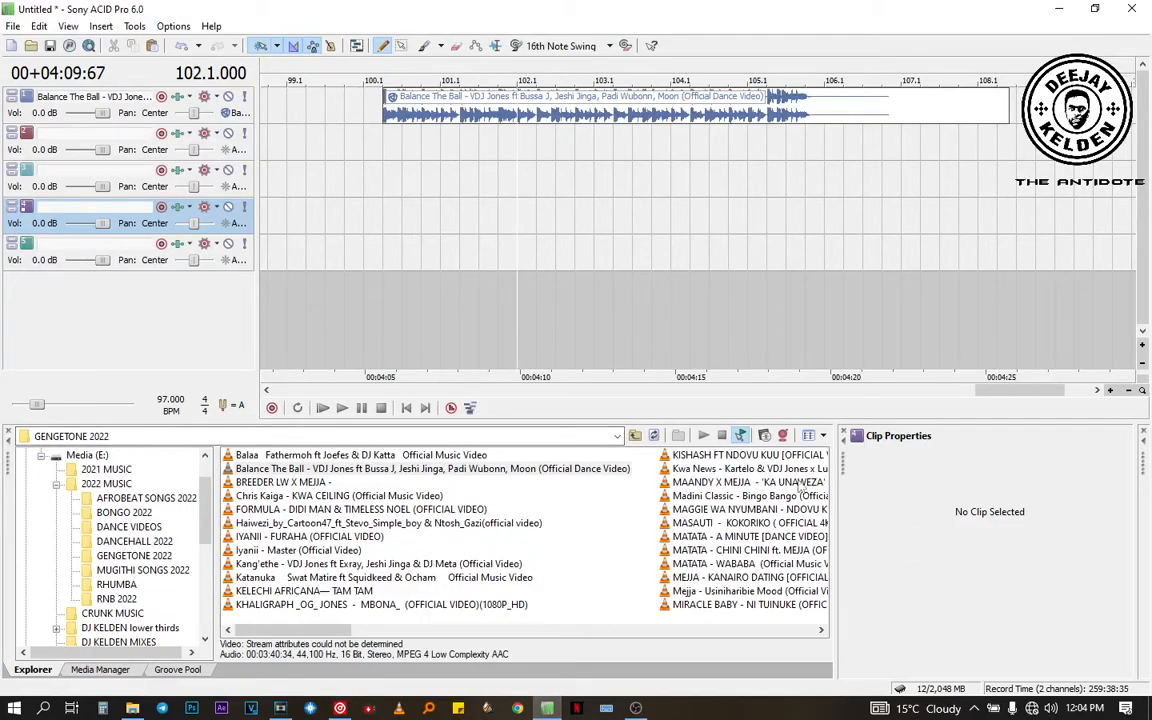
Step: Add Kwa News to the second track and move it earlier so it starts at about measure 28
{"action": "left_click_drag", "start_coordinate": [745, 468], "coordinate": [320, 148]}
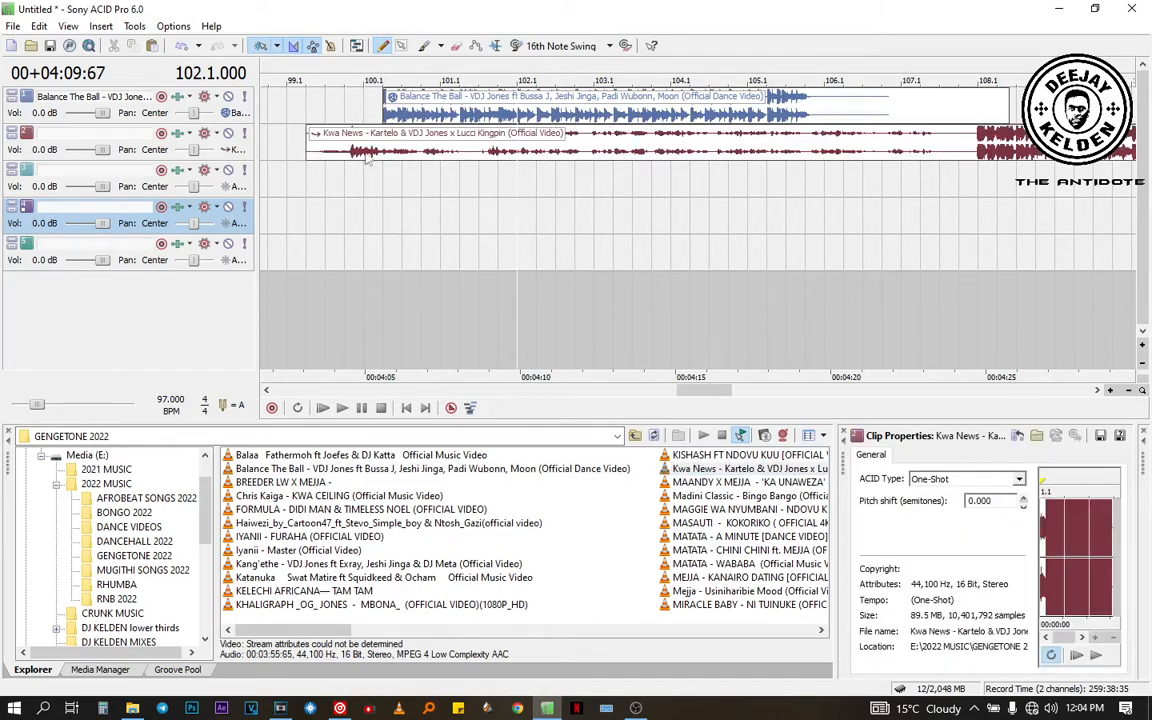
{"action": "scroll", "coordinate": [580, 235], "scroll_direction": "down", "scroll_amount": 10}
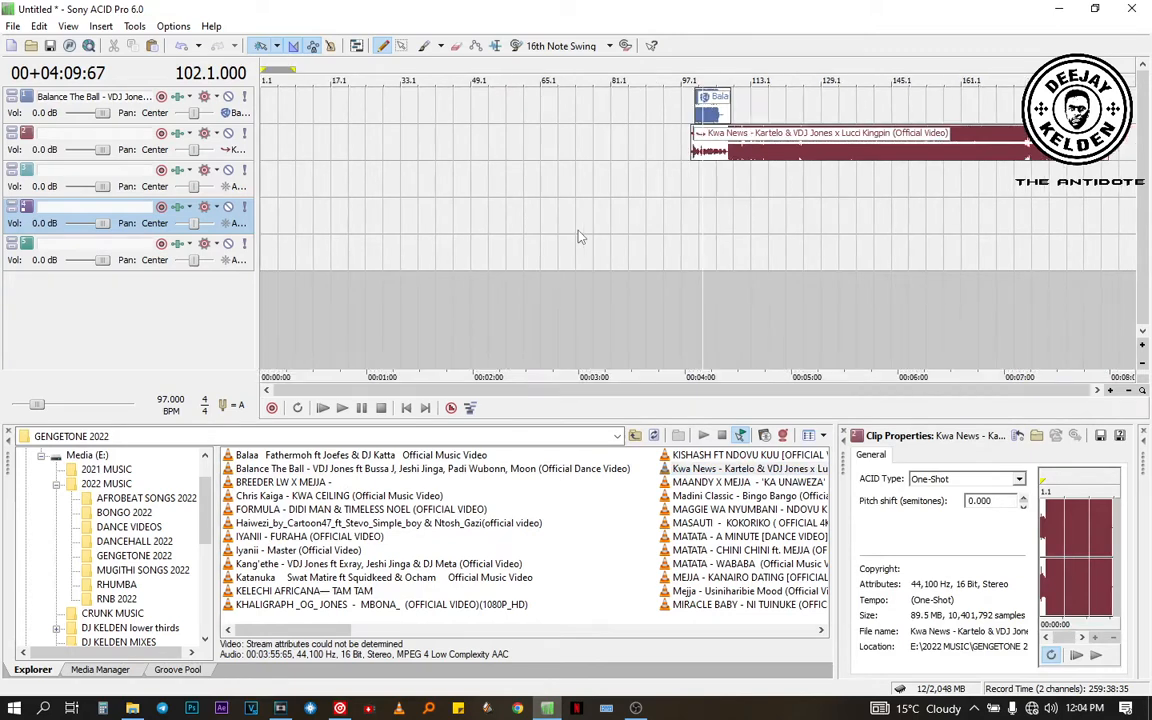
{"action": "left_click_drag", "start_coordinate": [995, 148], "coordinate": [688, 150]}
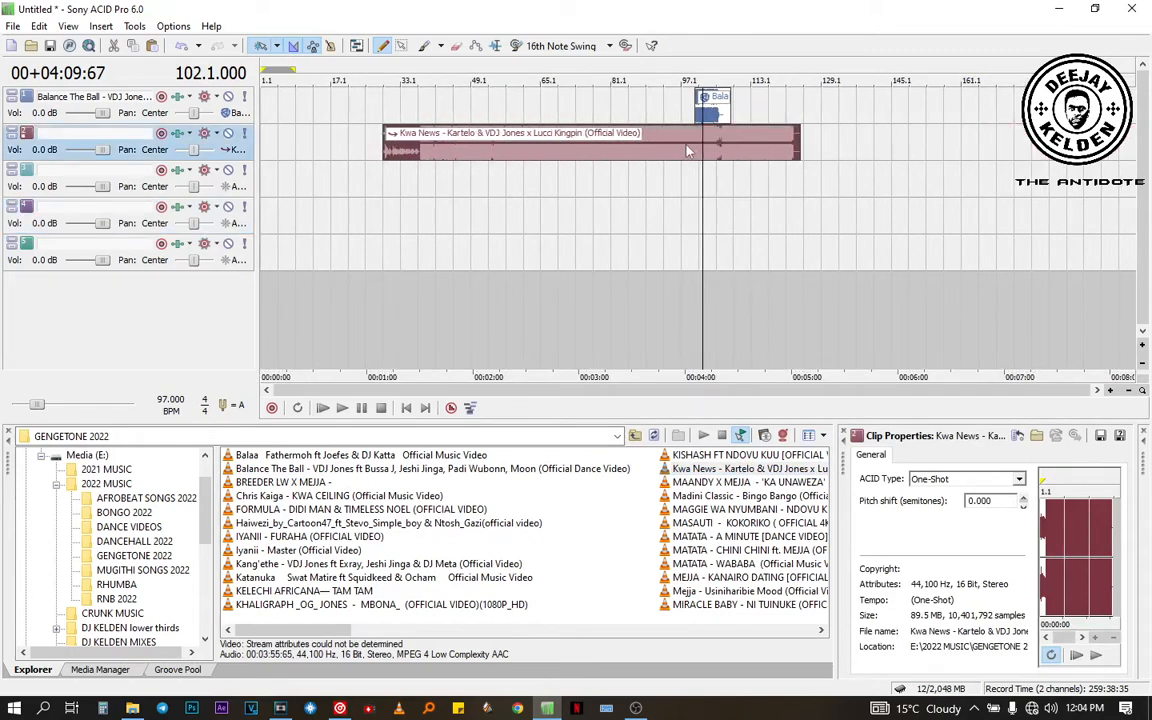
Step: Play the Kwa News clip from 116.4.000 to listen for a beat near its end
{"action": "left_click", "coordinate": [770, 222]}
{"action": "scroll", "coordinate": [780, 228], "scroll_direction": "up", "scroll_amount": 6}
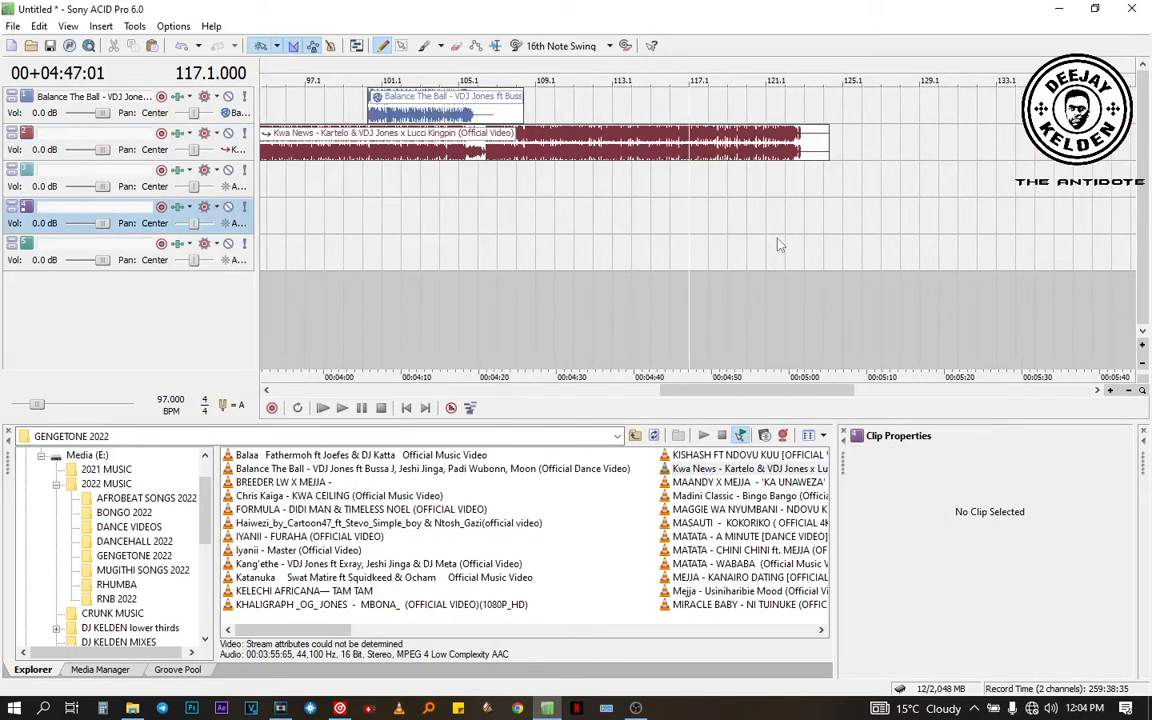
{"action": "scroll", "coordinate": [850, 248], "scroll_direction": "up", "scroll_amount": 4}
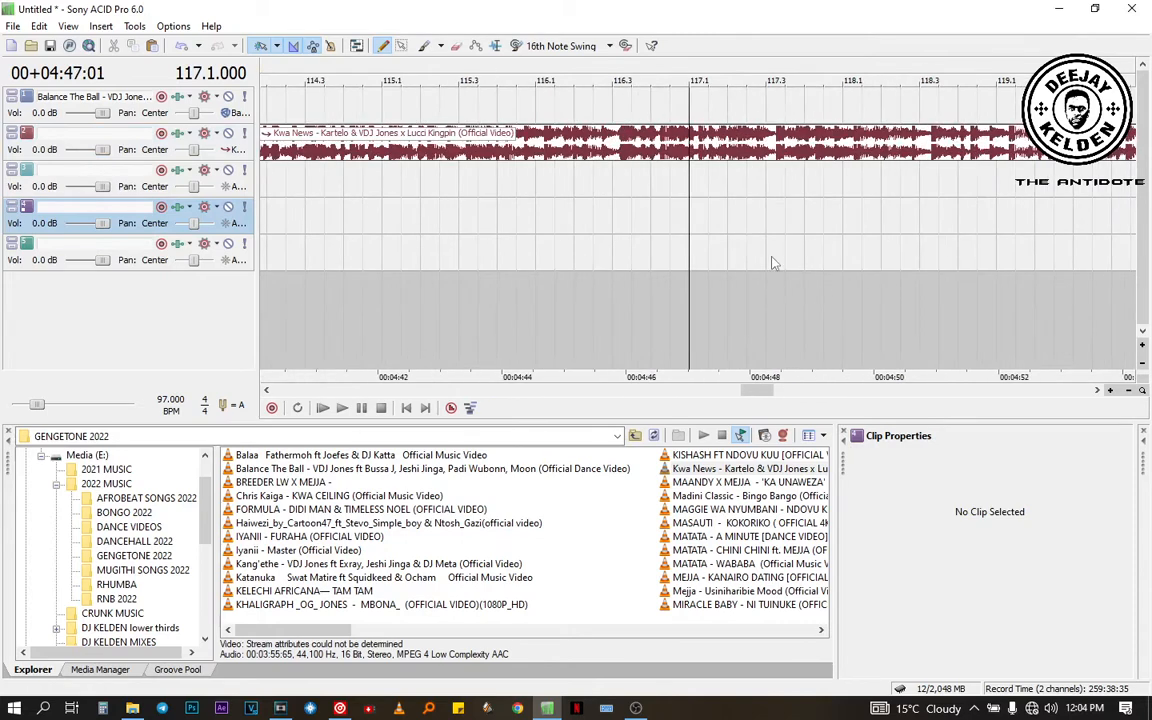
{"action": "left_click", "coordinate": [673, 255]}
{"action": "key", "text": "space"}
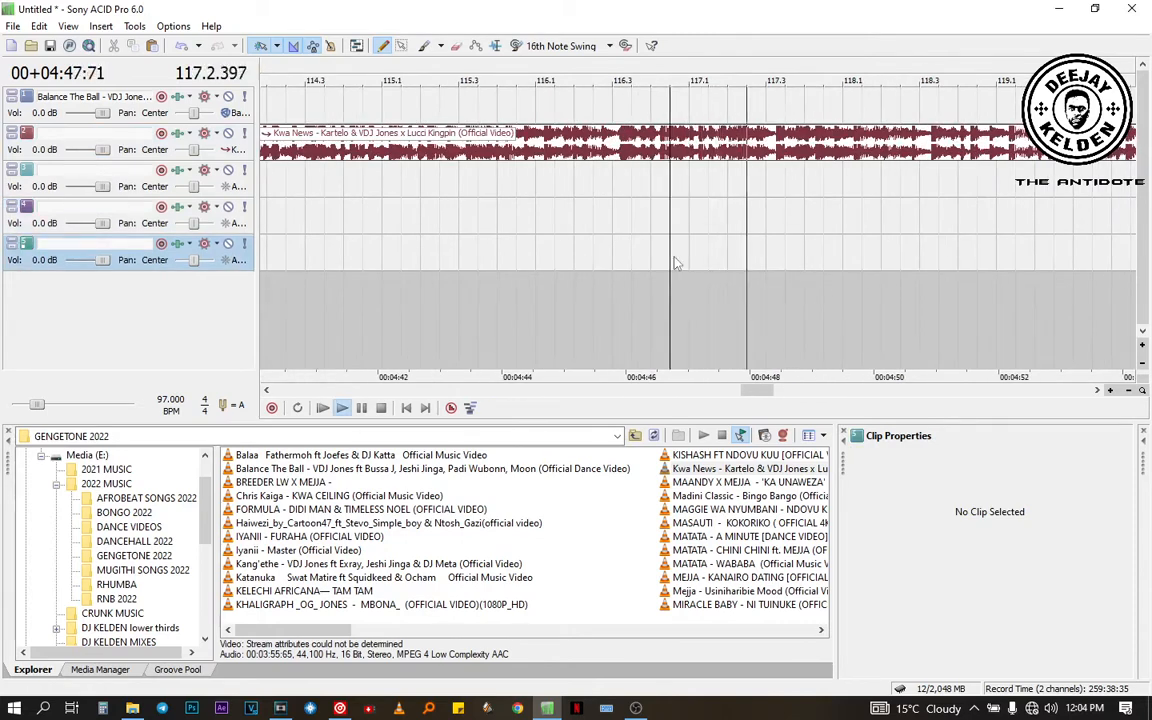
{"action": "scroll", "coordinate": [761, 225], "scroll_direction": "down", "scroll_amount": 2}
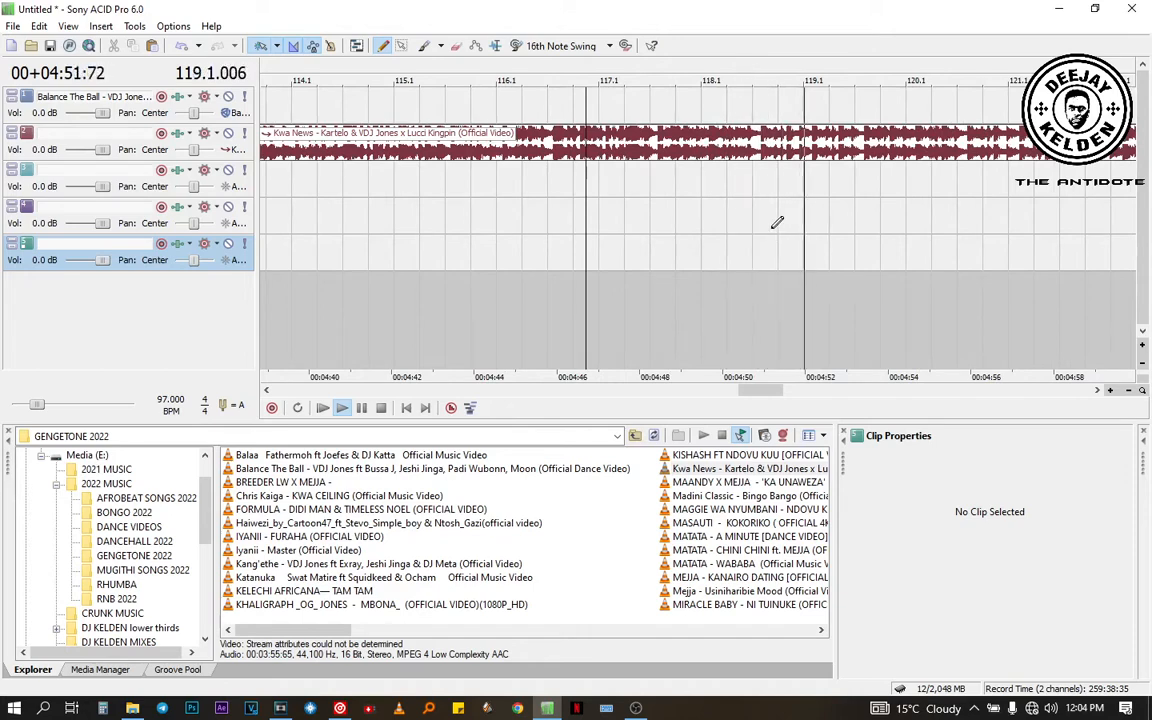
Step: Split the Kwa News clip at the kick onset at 118.3.249 and delete everything before the cut
{"action": "left_click", "coordinate": [772, 233]}
{"action": "left_click", "coordinate": [759, 233]}
{"action": "scroll", "coordinate": [759, 233], "scroll_direction": "up", "scroll_amount": 5}
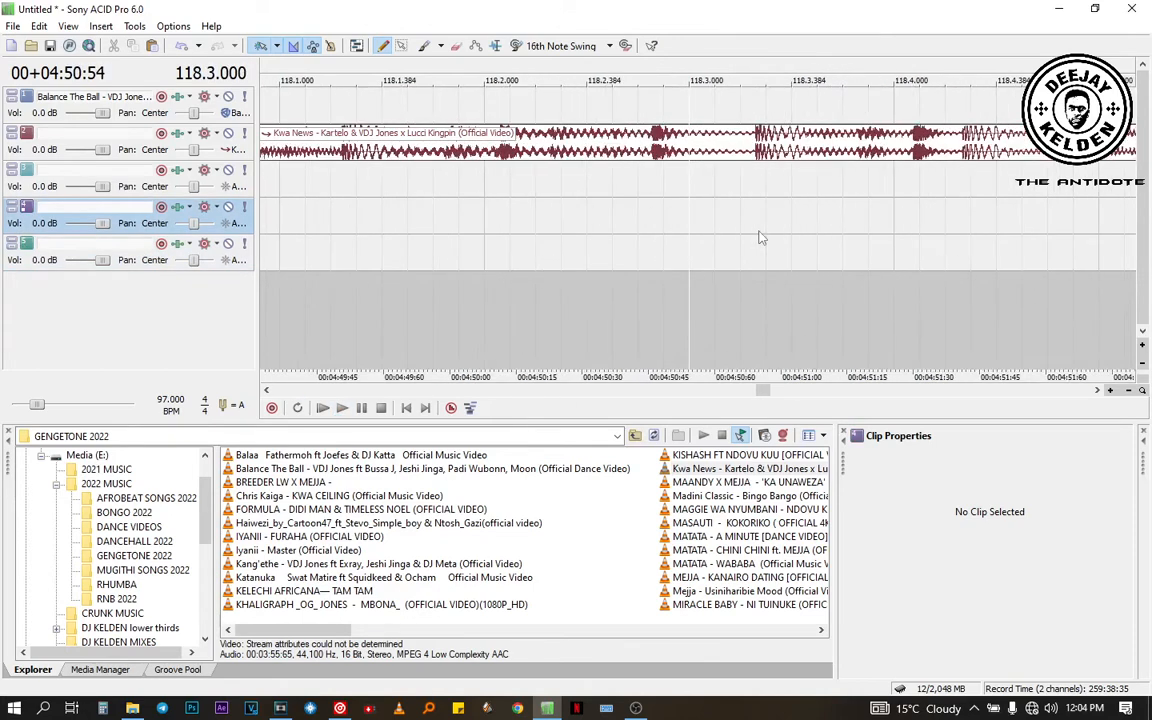
{"action": "left_click", "coordinate": [850, 145]}
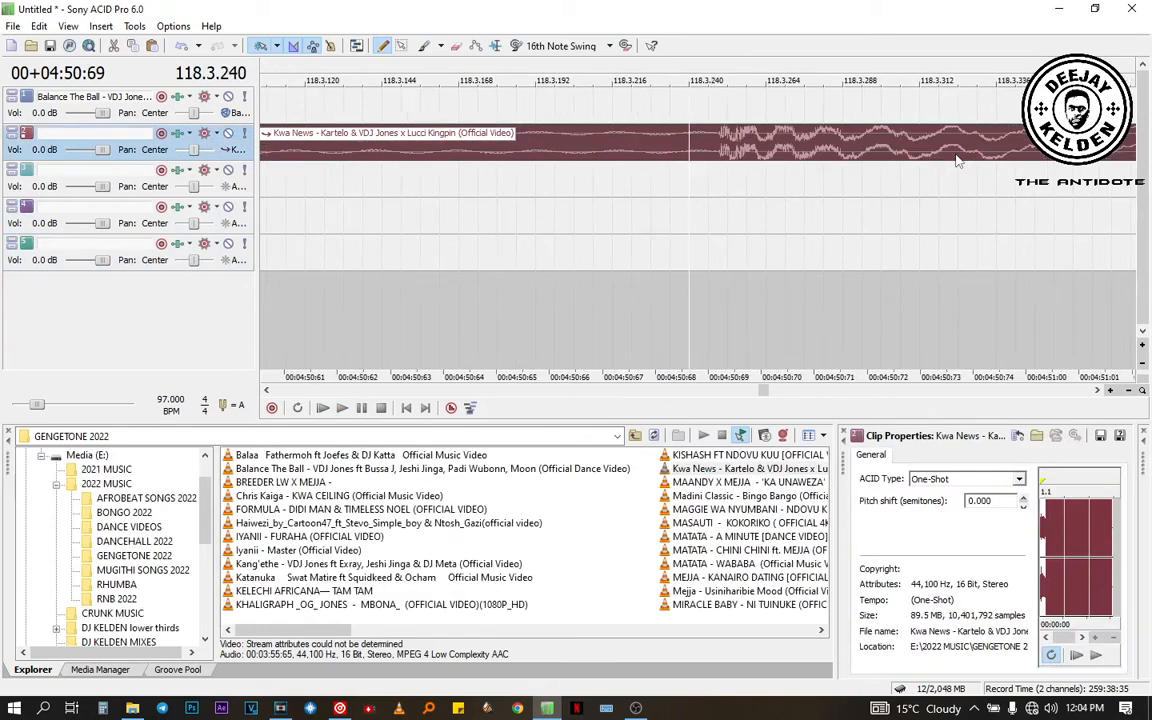
{"action": "scroll", "coordinate": [760, 194], "scroll_direction": "up", "scroll_amount": 2}
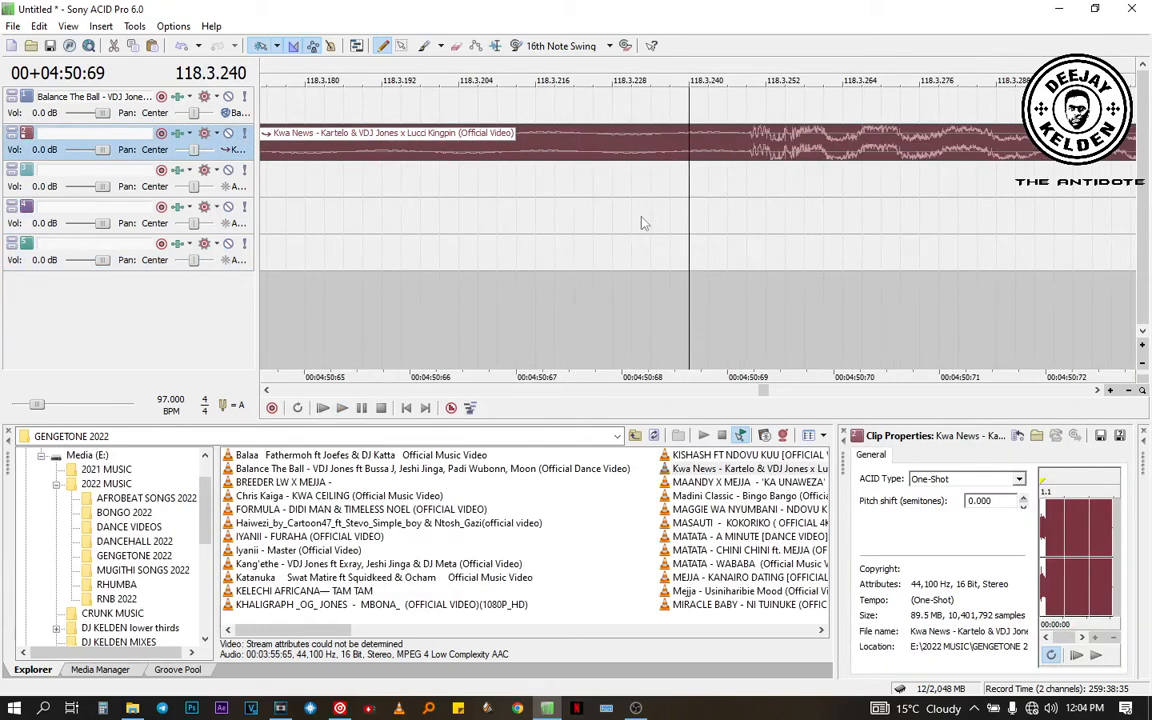
{"action": "left_click", "coordinate": [752, 157]}
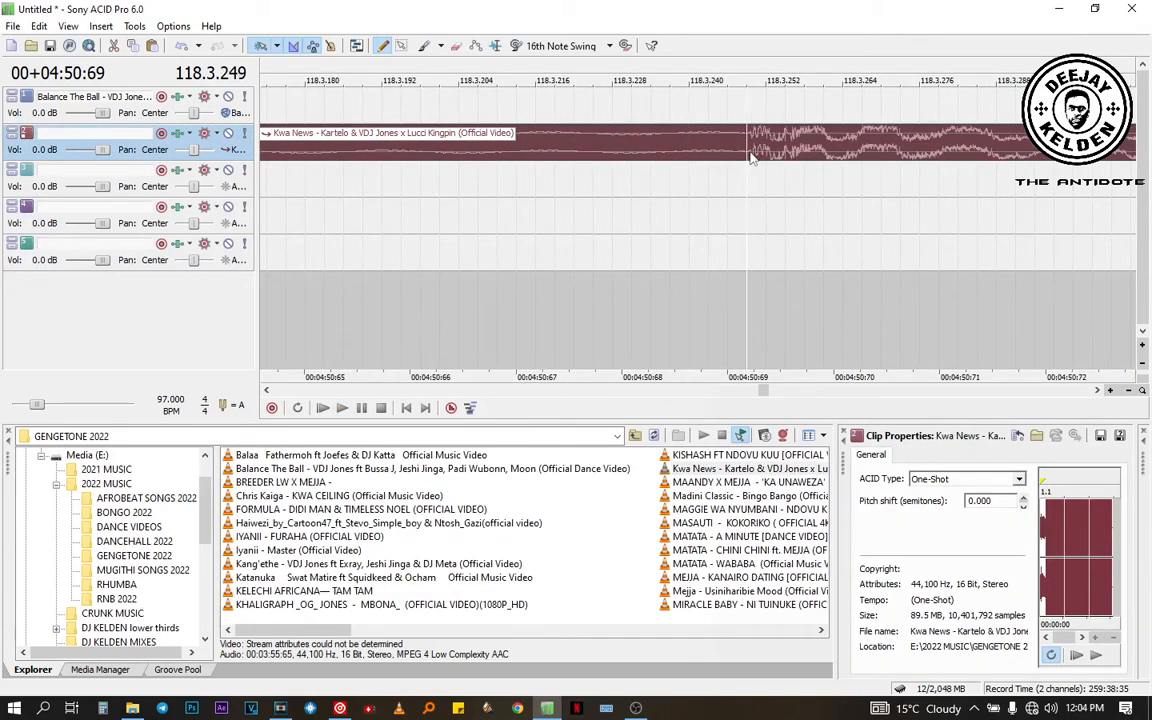
{"action": "key", "text": "s"}
{"action": "left_click", "coordinate": [573, 155]}
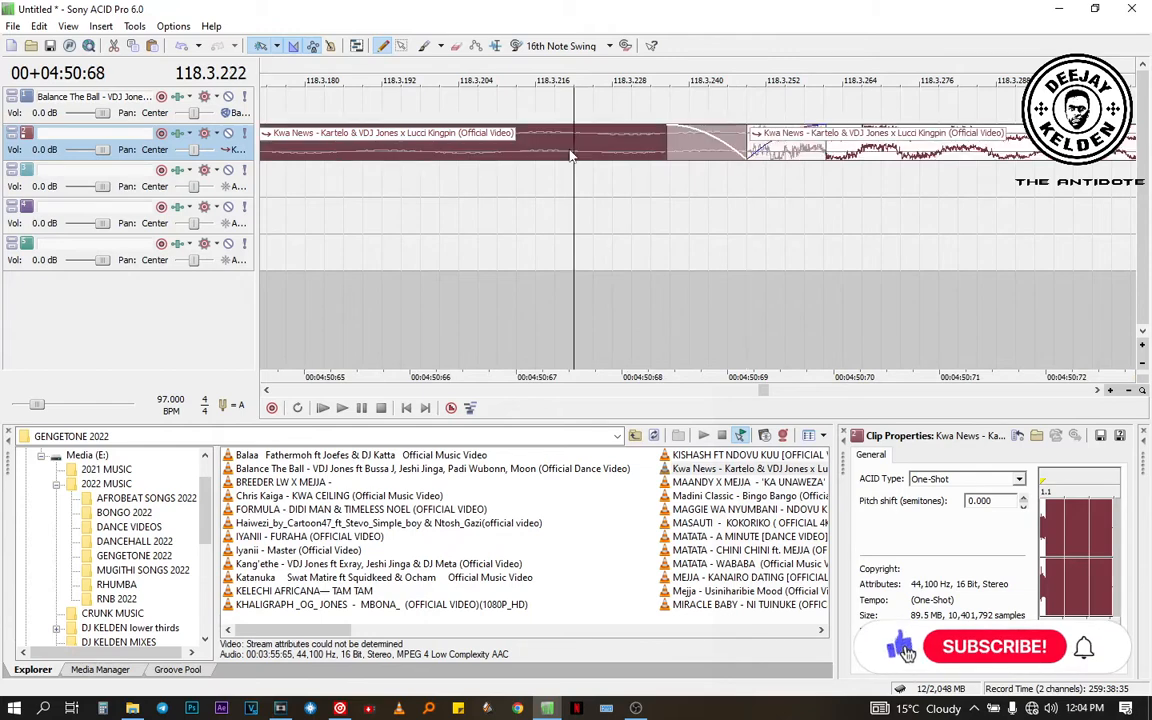
{"action": "key", "text": "Delete"}
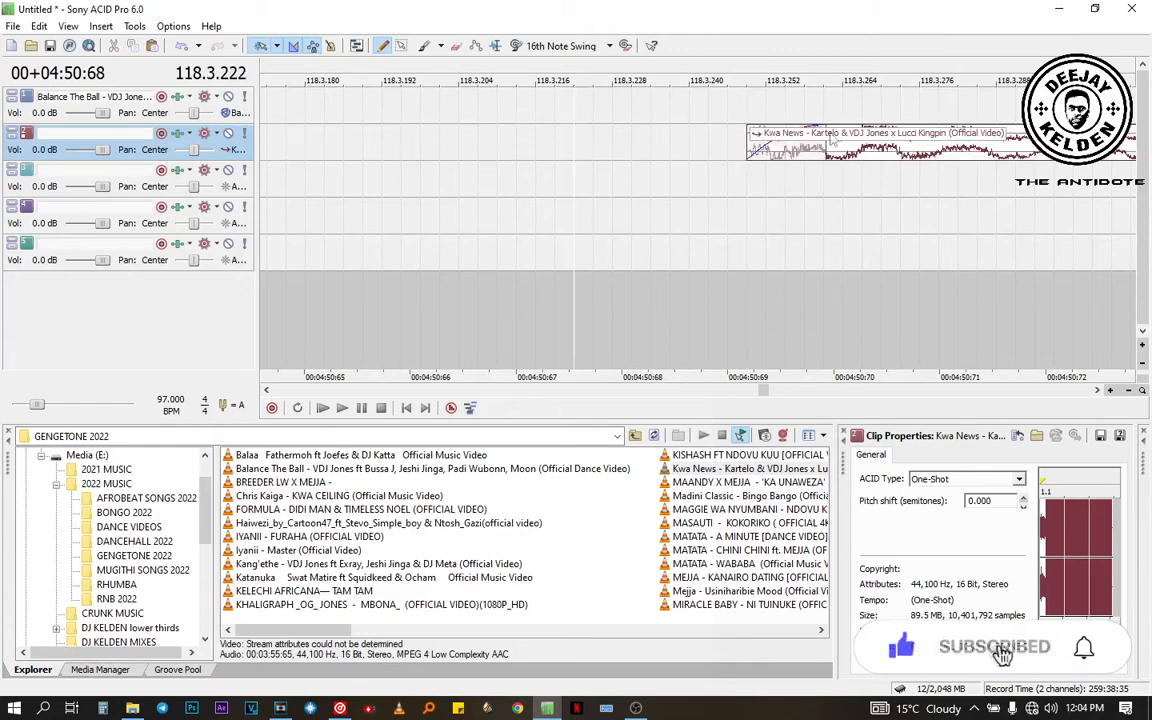
Step: Snap the remaining Kwa News clip to the beat grid and move it earlier so it starts at 117.4.000
{"action": "scroll", "coordinate": [748, 128], "scroll_direction": "down", "scroll_amount": 2}
{"action": "scroll", "coordinate": [835, 138], "scroll_direction": "down", "scroll_amount": 1}
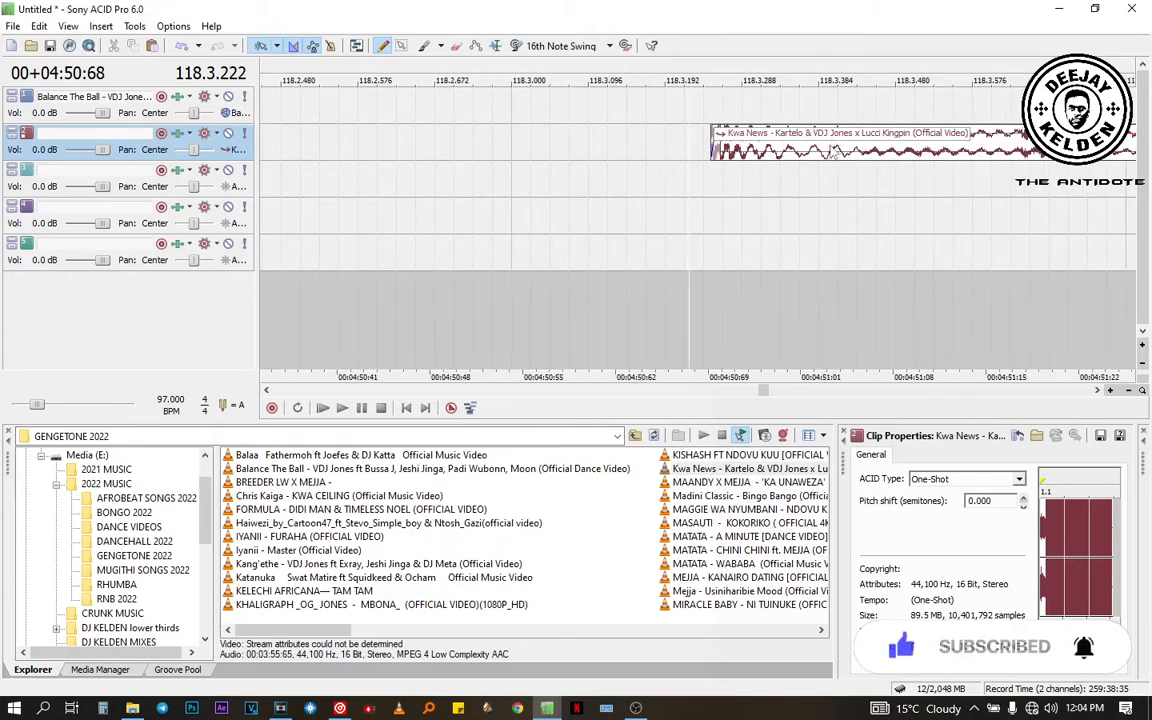
{"action": "left_click_drag", "start_coordinate": [835, 138], "coordinate": [623, 172]}
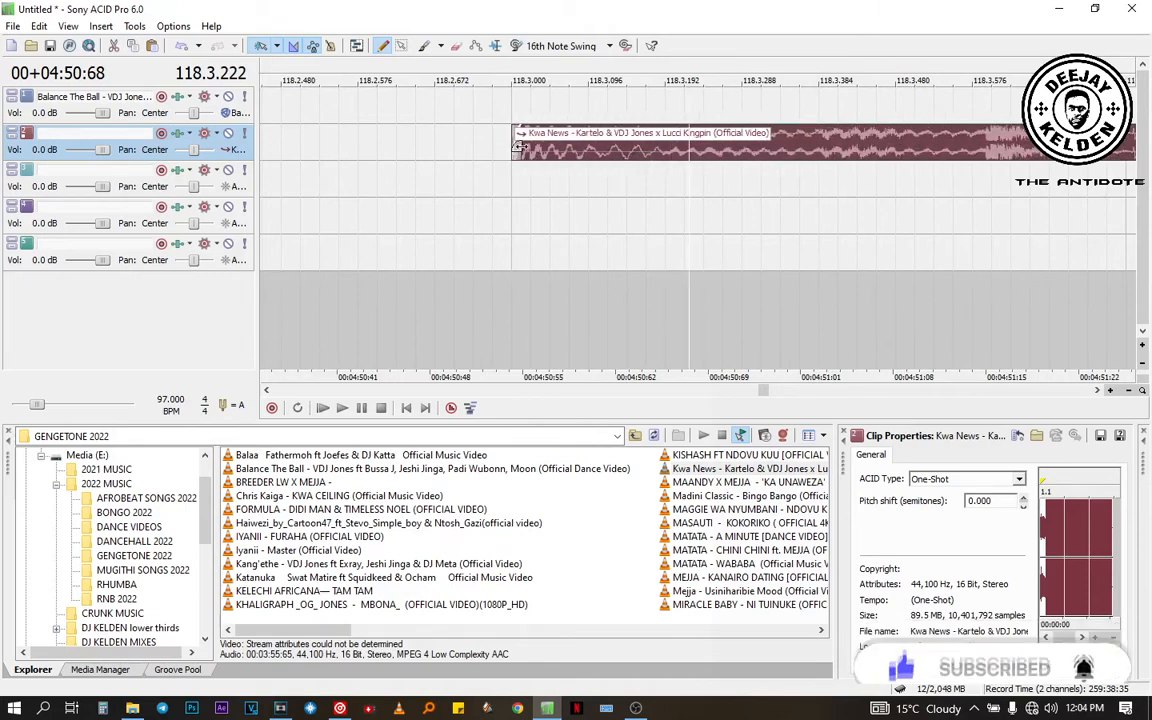
{"action": "left_click", "coordinate": [473, 185]}
{"action": "scroll", "coordinate": [470, 195], "scroll_direction": "down", "scroll_amount": 3}
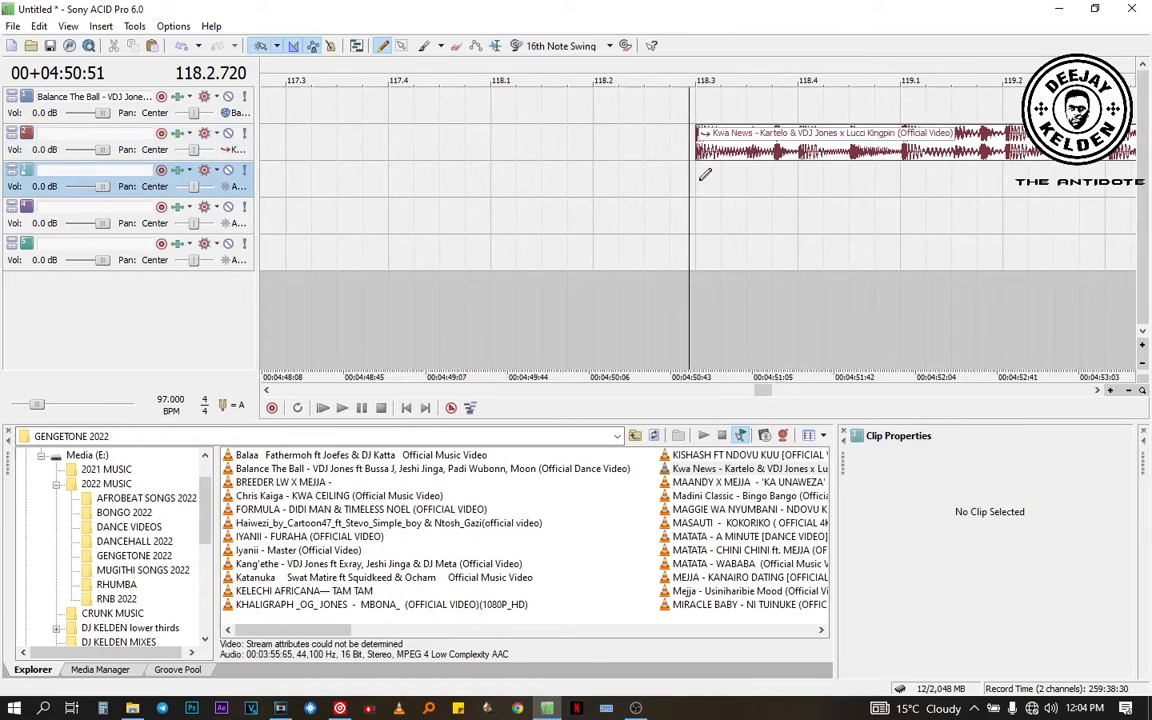
{"action": "left_click_drag", "start_coordinate": [700, 133], "coordinate": [459, 149]}
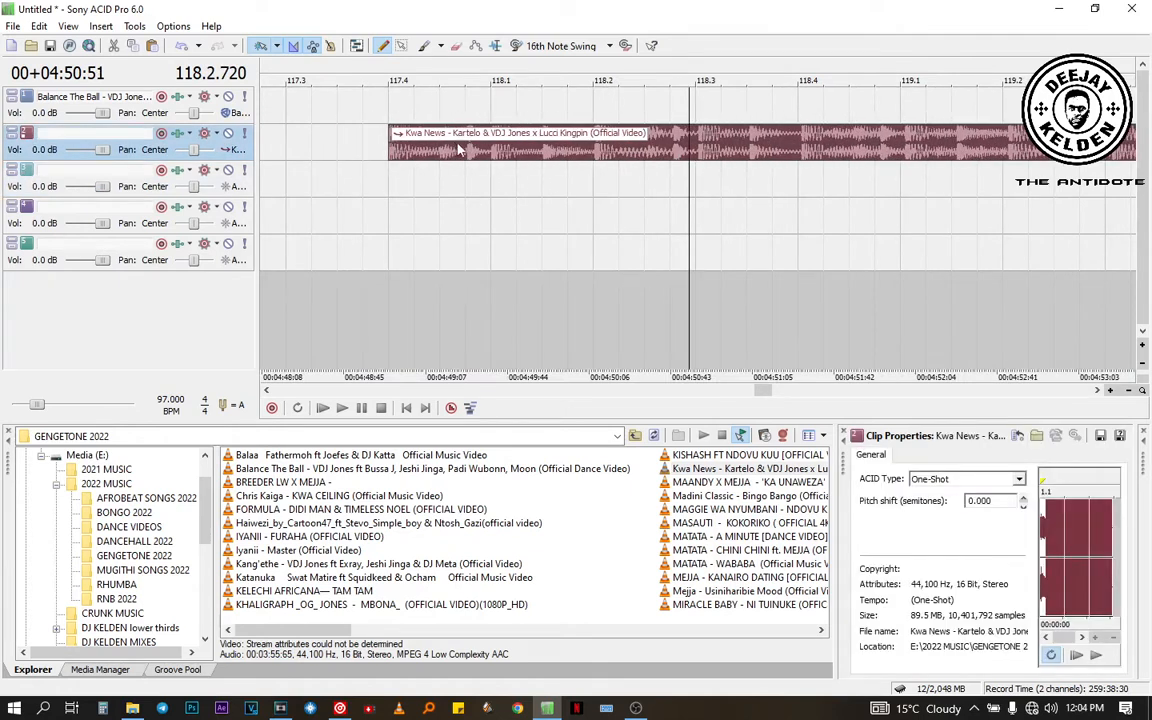
{"action": "left_click", "coordinate": [394, 200]}
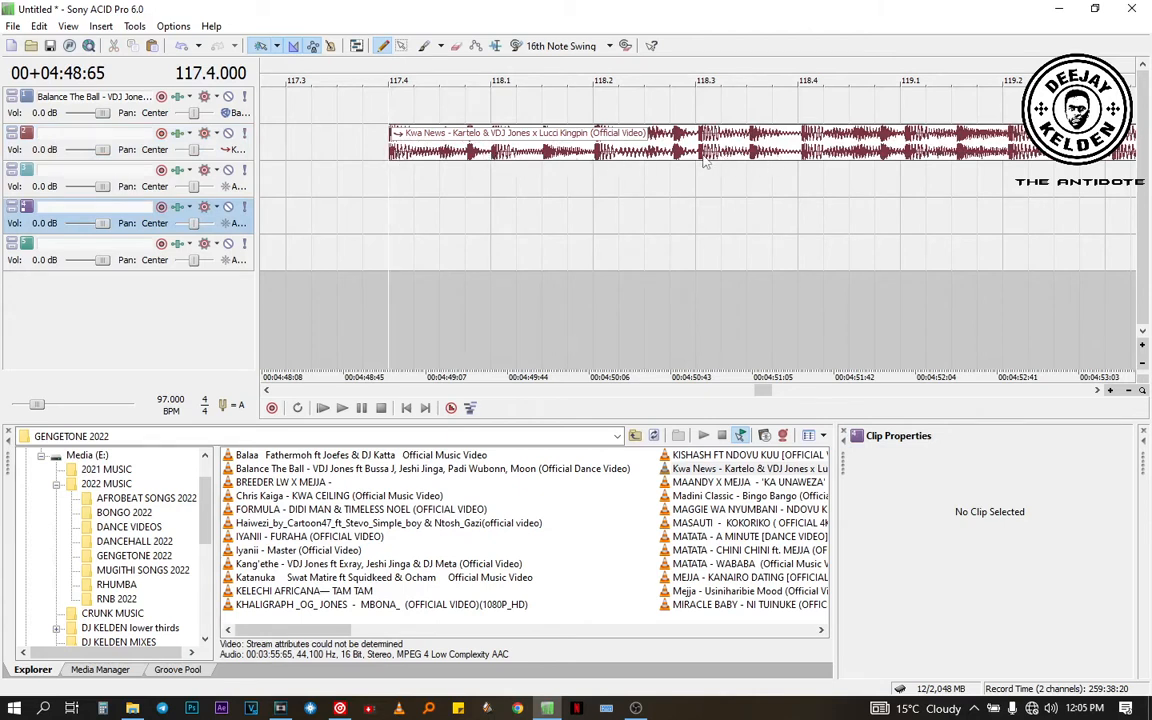
Step: Play Kwa News from 117.3.000 to check how its beats line up with the grid
{"action": "left_click", "coordinate": [300, 188]}
{"action": "key", "text": "space"}
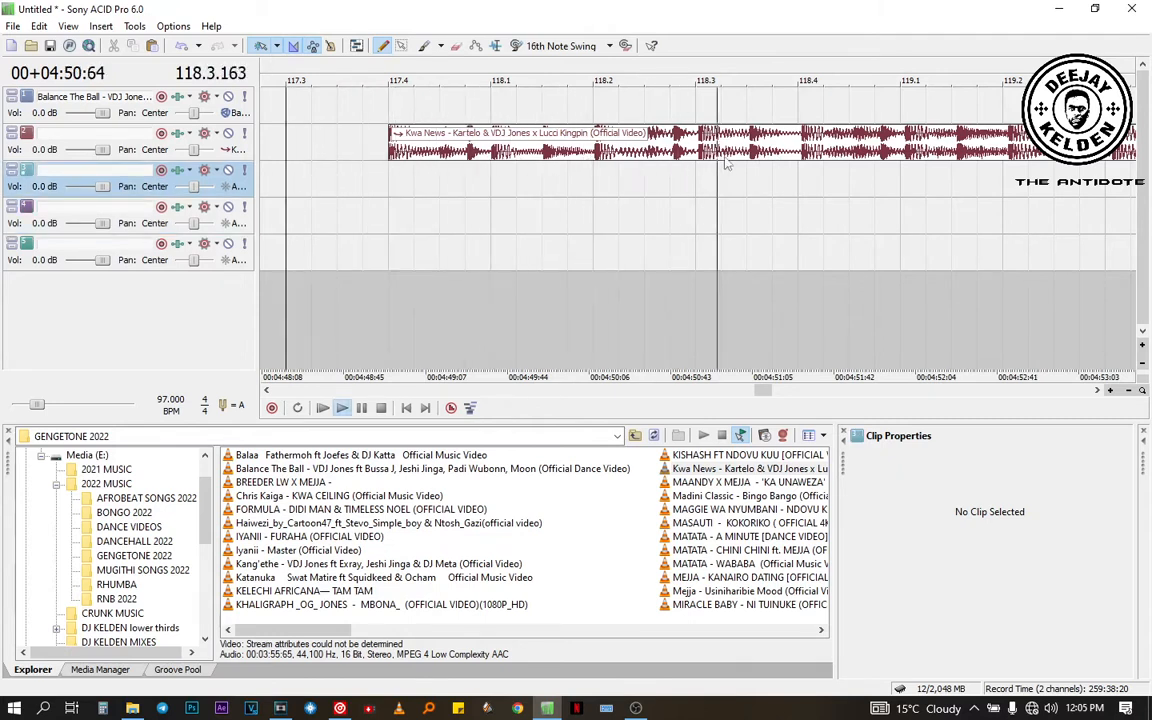
{"action": "key", "text": "space"}
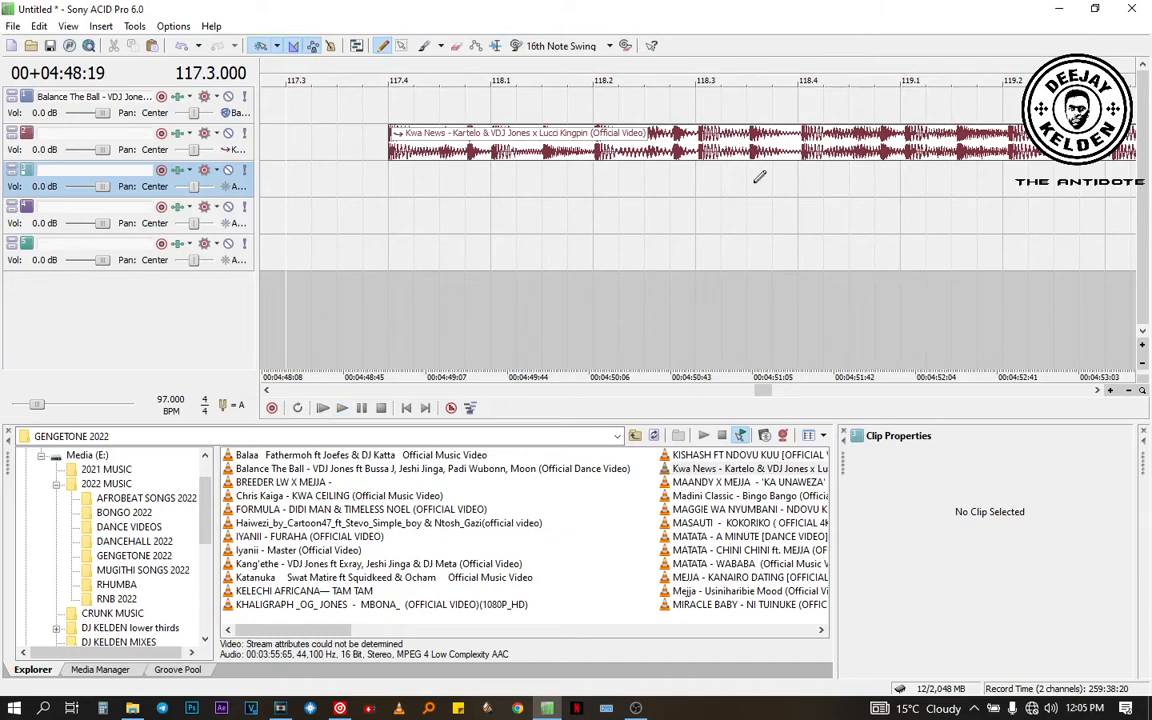
Step: Move the Kwa News clip earlier so it starts at 110.1 and play it from there
{"action": "scroll", "coordinate": [760, 177], "scroll_direction": "down", "scroll_amount": 10}
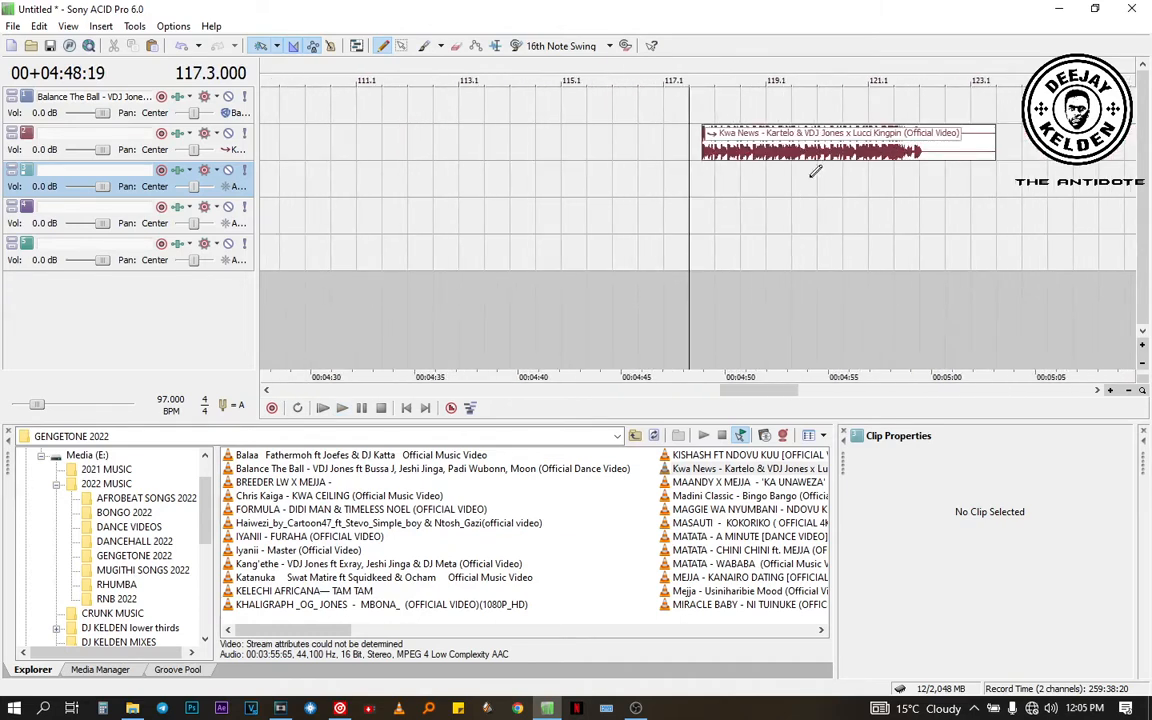
{"action": "left_click_drag", "start_coordinate": [724, 142], "coordinate": [327, 140]}
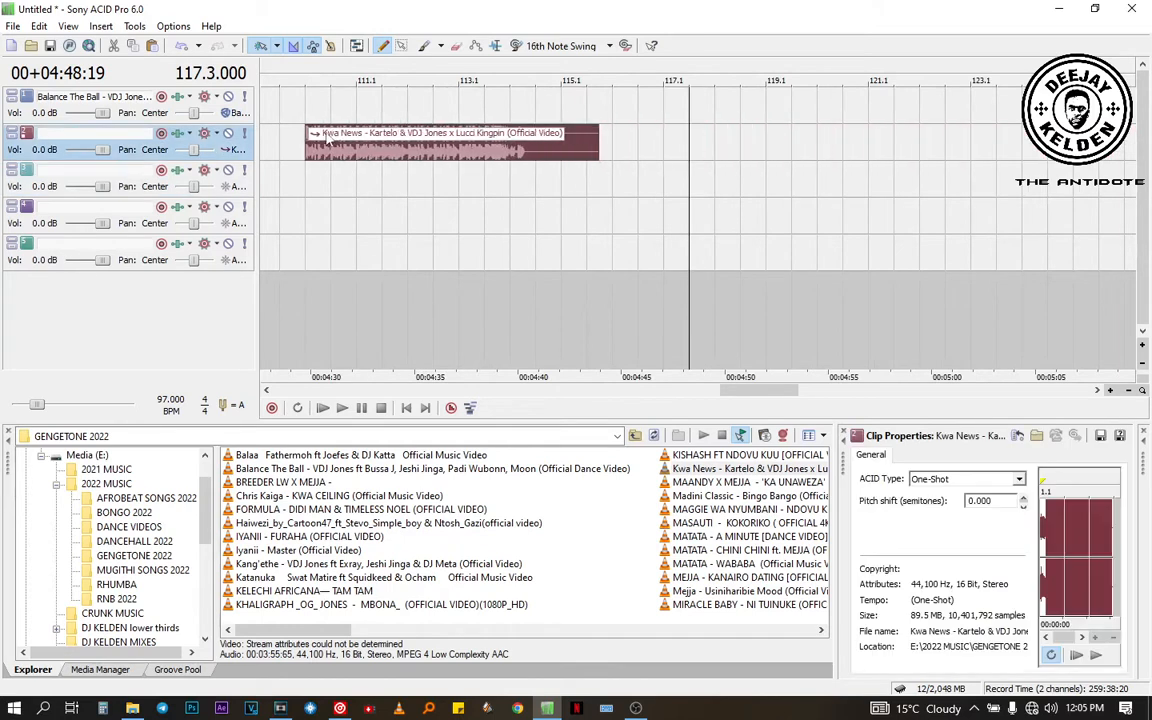
{"action": "left_click", "coordinate": [311, 168]}
{"action": "key", "text": "space"}
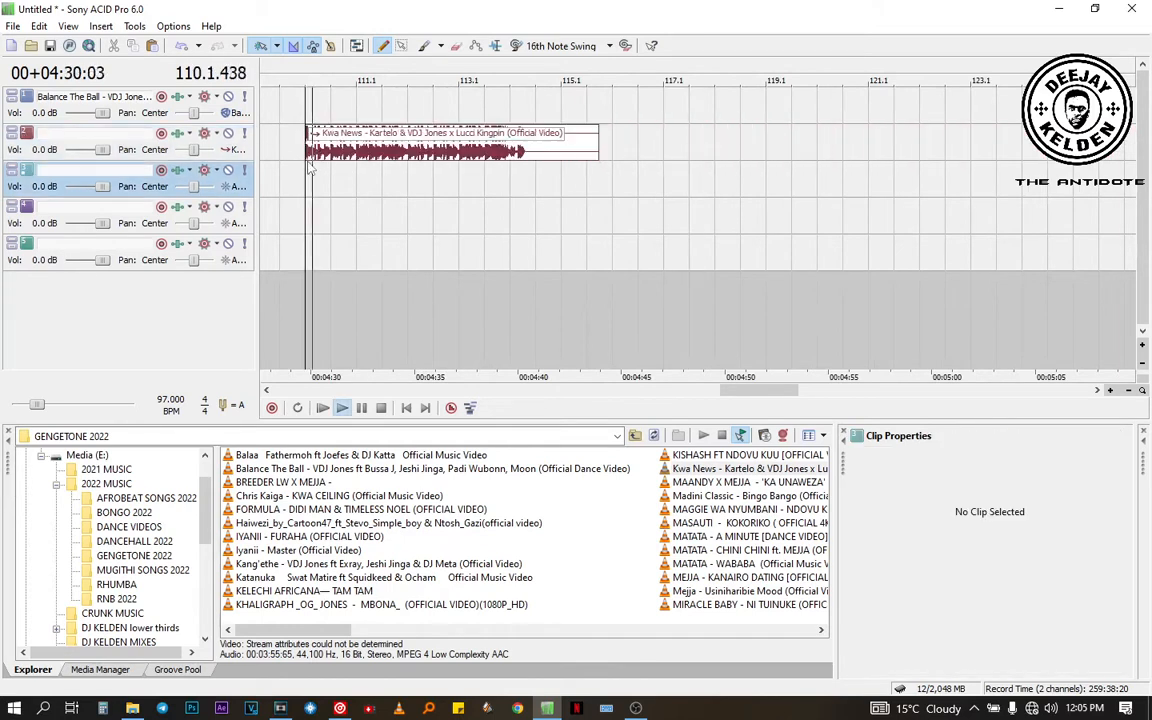
{"action": "left_click", "coordinate": [308, 142]}
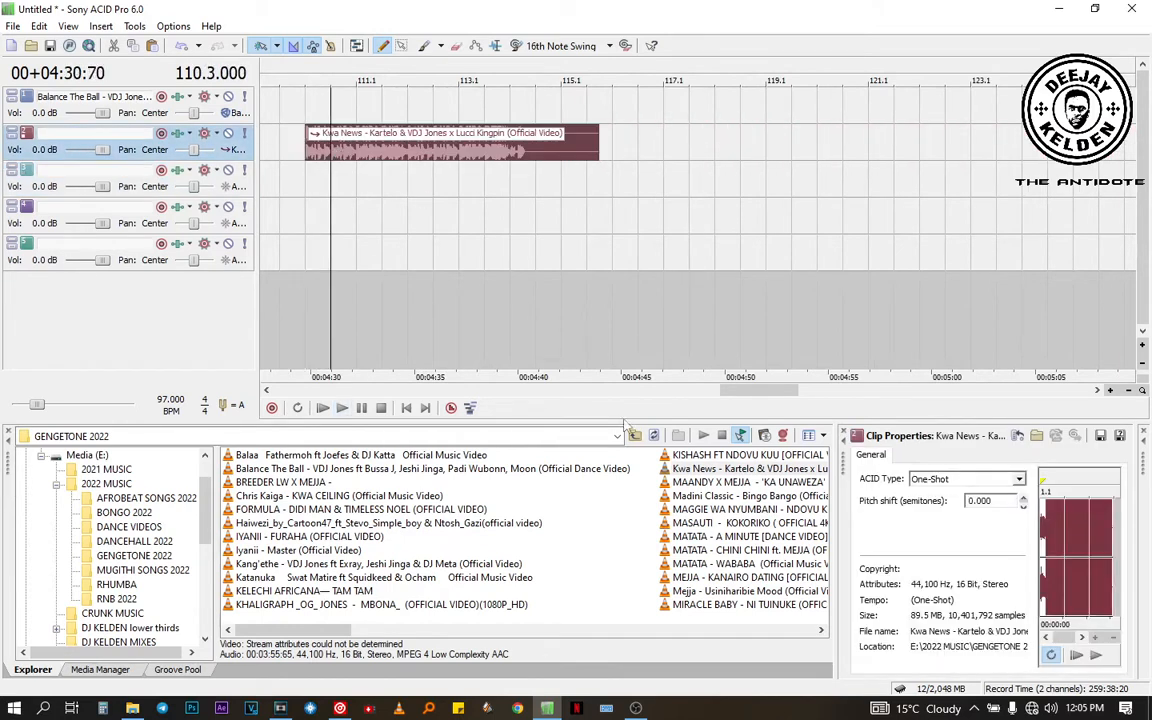
Step: Load Kwa News onto deck A in VirtualDJ to check its BPM and switch back to ACID Pro
{"action": "left_click", "coordinate": [340, 708]}
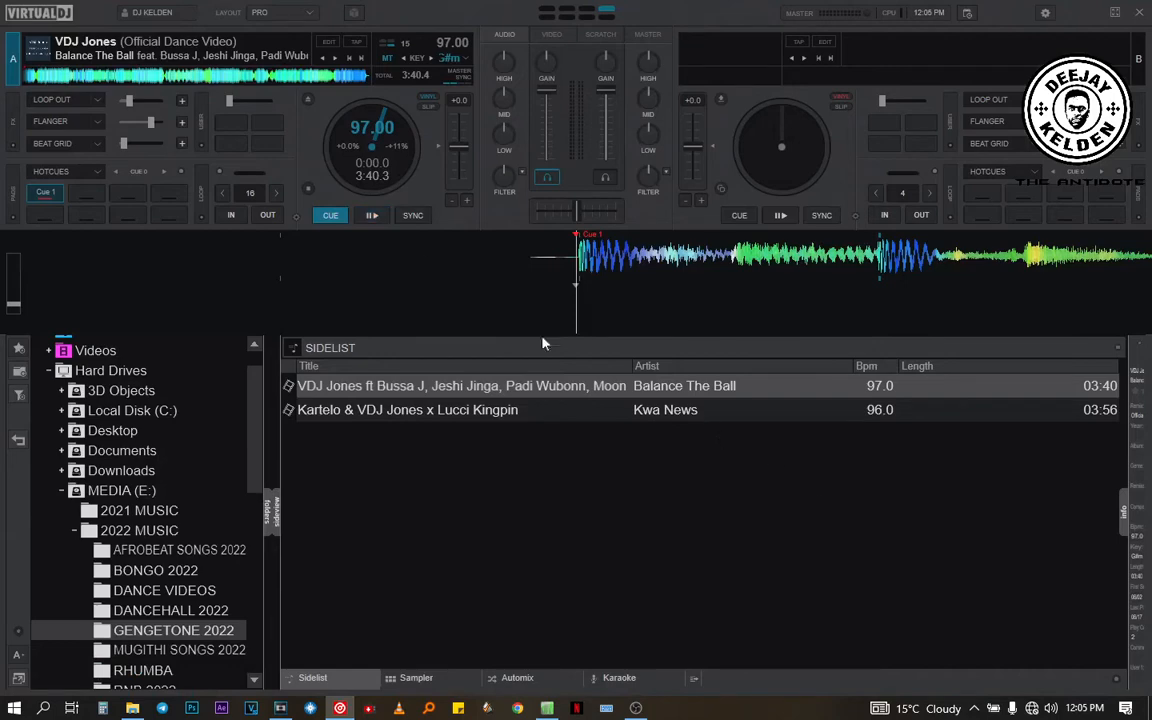
{"action": "left_click_drag", "start_coordinate": [440, 410], "coordinate": [387, 200]}
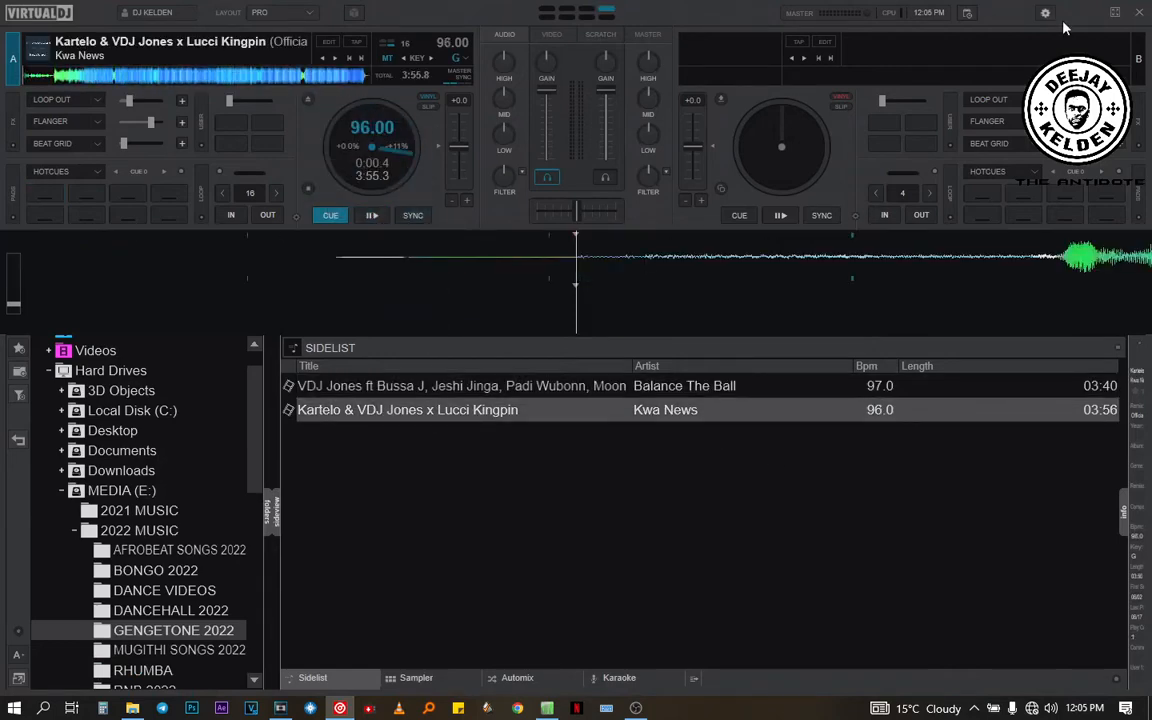
{"action": "left_click", "coordinate": [1092, 20]}
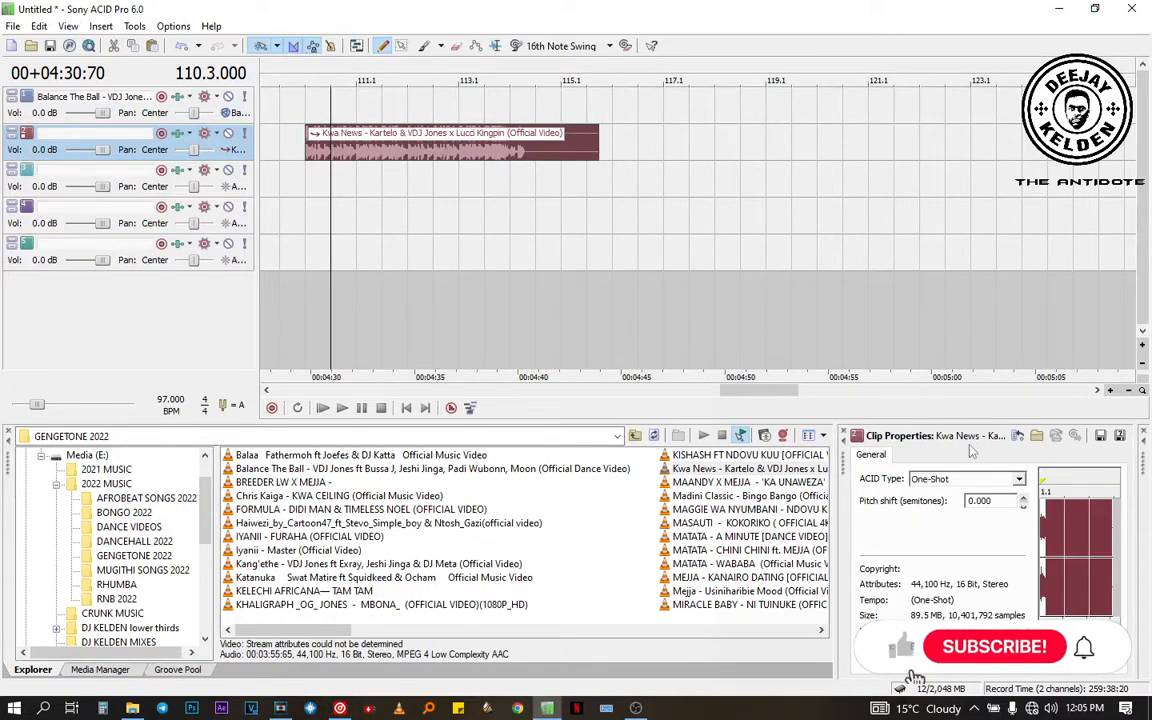
Step: Set the Kwa News clip's ACID type to Beatmapped and its original tempo to 96 BPM
{"action": "right_click", "coordinate": [468, 127]}
{"action": "left_click", "coordinate": [540, 176]}
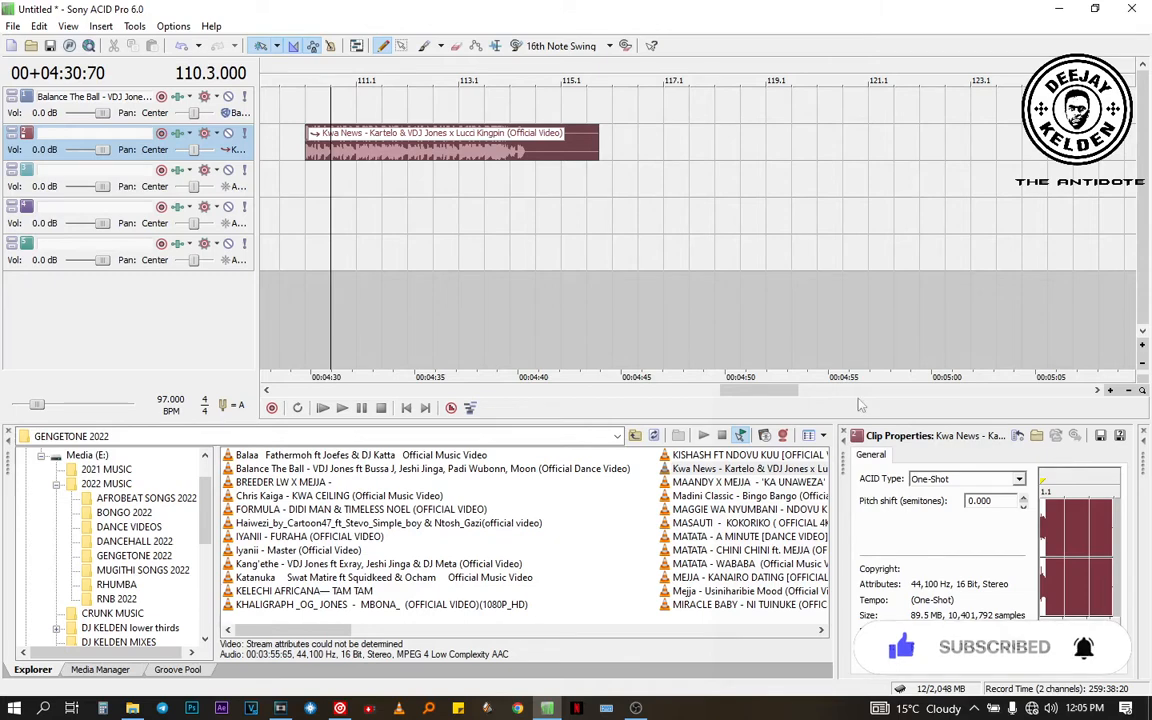
{"action": "left_click", "coordinate": [1018, 480]}
{"action": "left_click", "coordinate": [928, 514]}
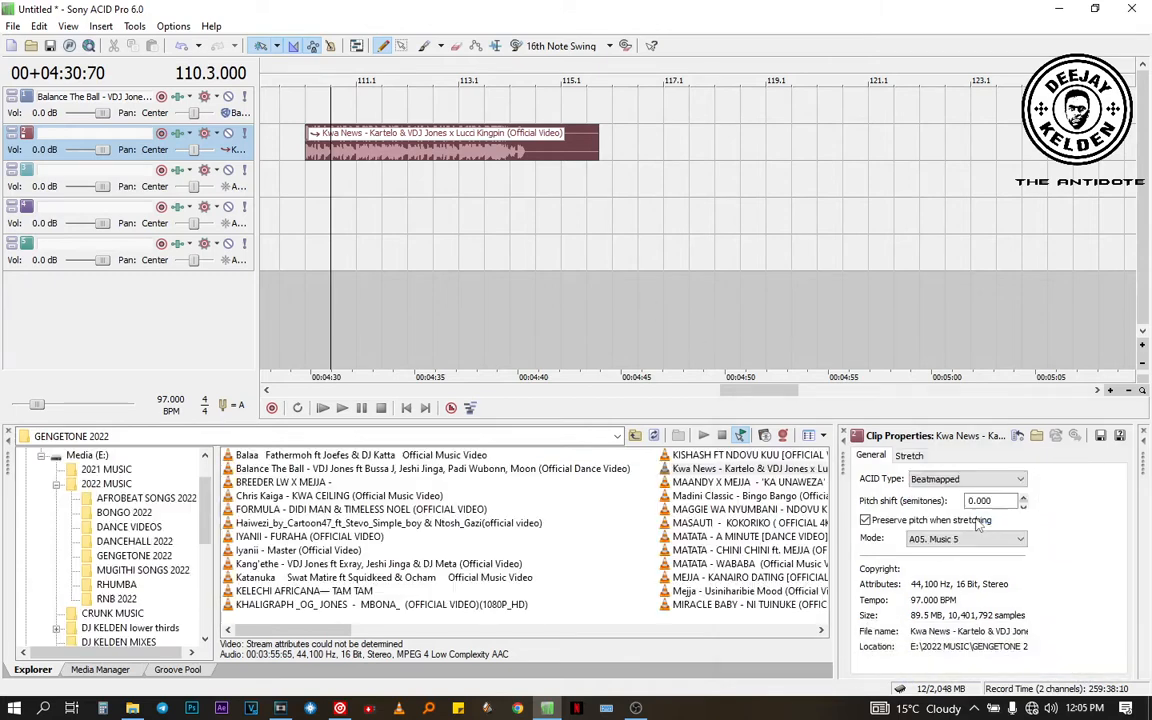
{"action": "left_click", "coordinate": [909, 457]}
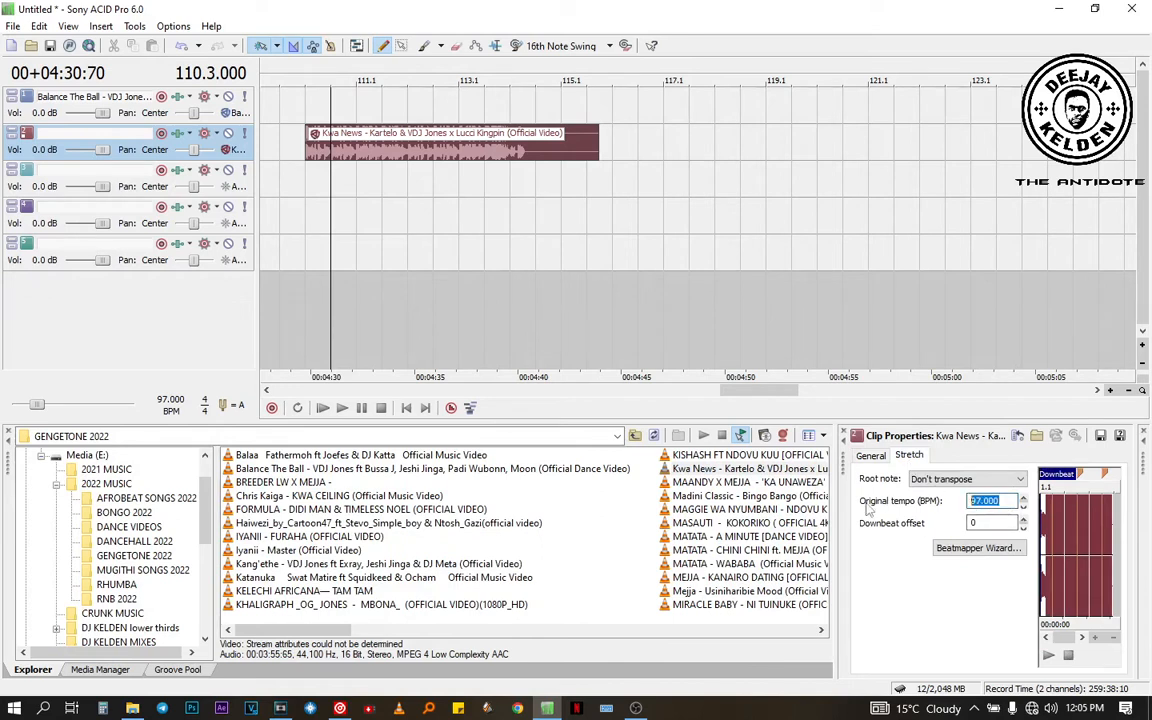
{"action": "type", "text": "96"}
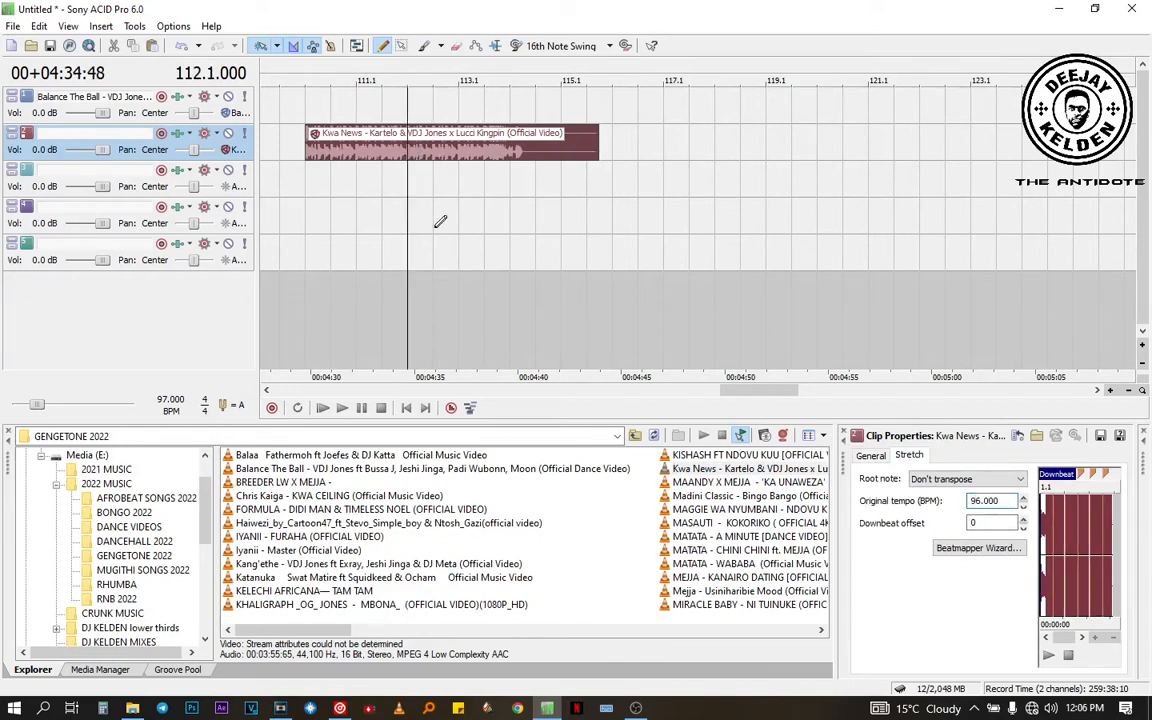
Step: Split the Kwa News clip at 114.2.000 and delete the silent part after the cut
{"action": "left_click", "coordinate": [440, 222]}
{"action": "scroll", "coordinate": [512, 226], "scroll_direction": "up", "scroll_amount": 5}
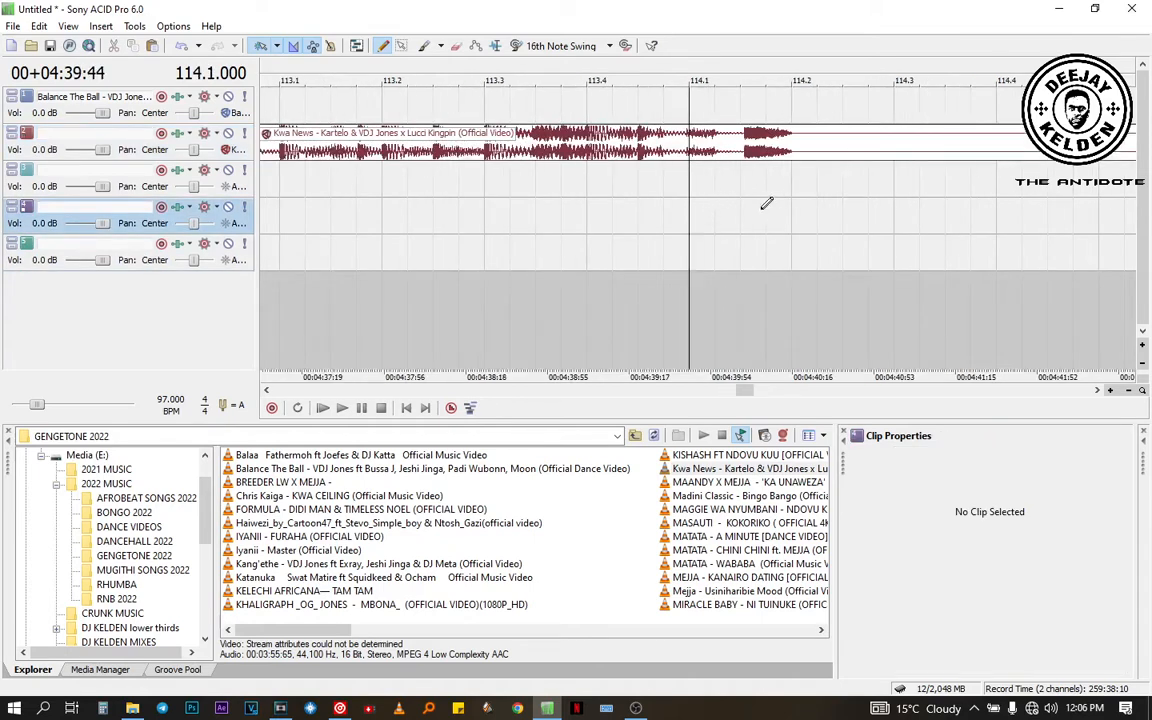
{"action": "scroll", "coordinate": [705, 200], "scroll_direction": "up", "scroll_amount": 3}
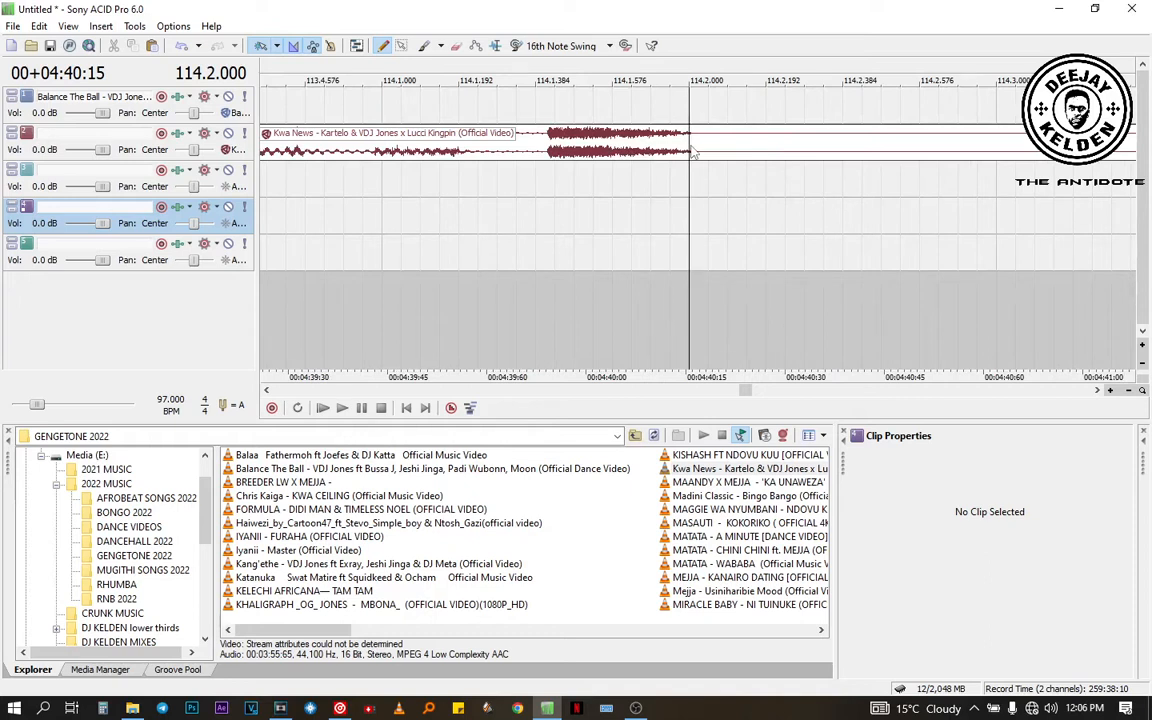
{"action": "key", "text": "s"}
{"action": "left_click", "coordinate": [733, 158]}
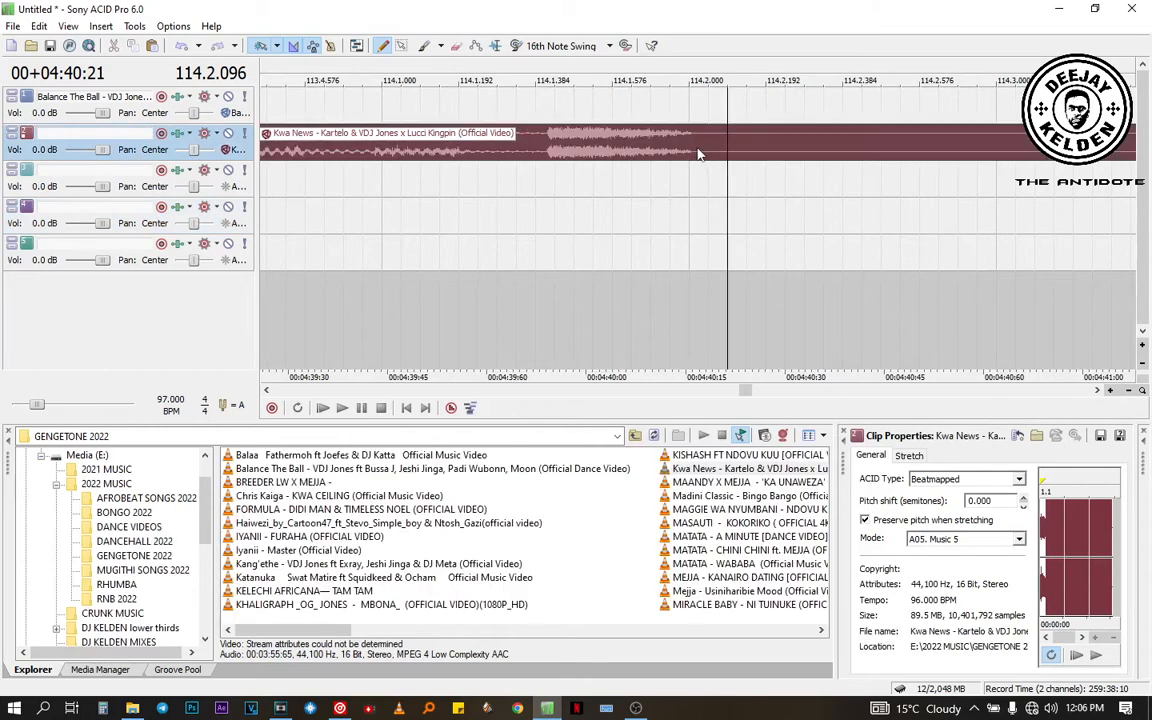
{"action": "left_click", "coordinate": [694, 150]}
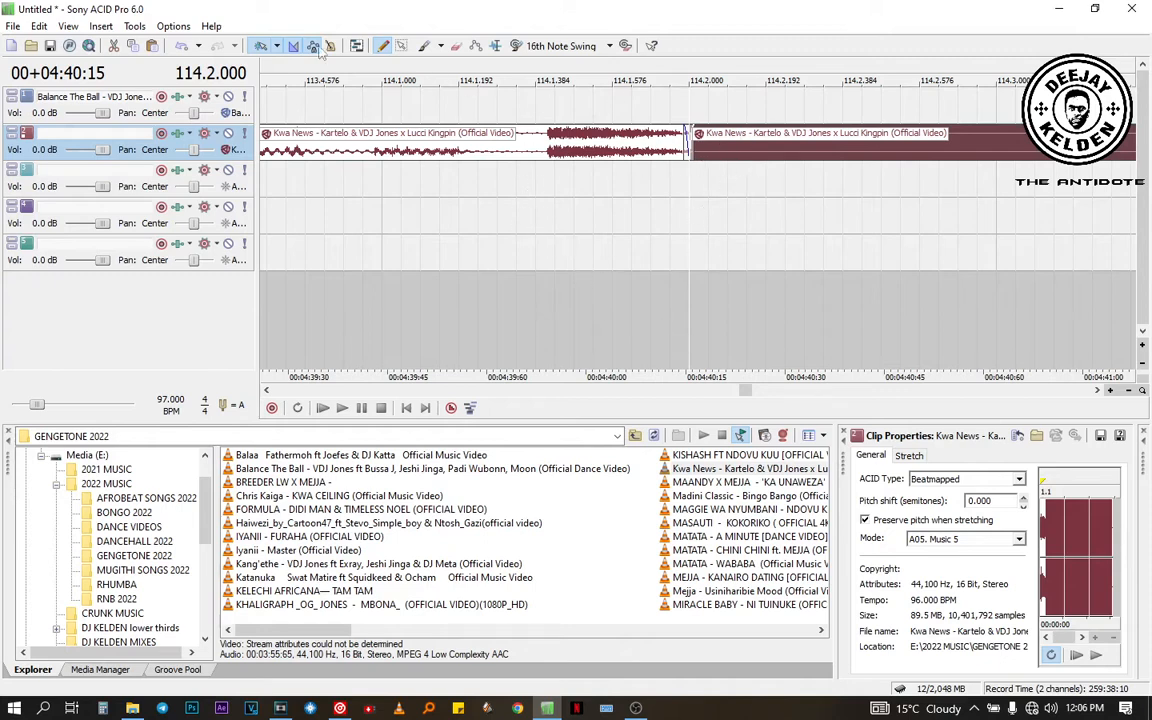
{"action": "left_click", "coordinate": [184, 48]}
{"action": "key", "text": "Delete"}
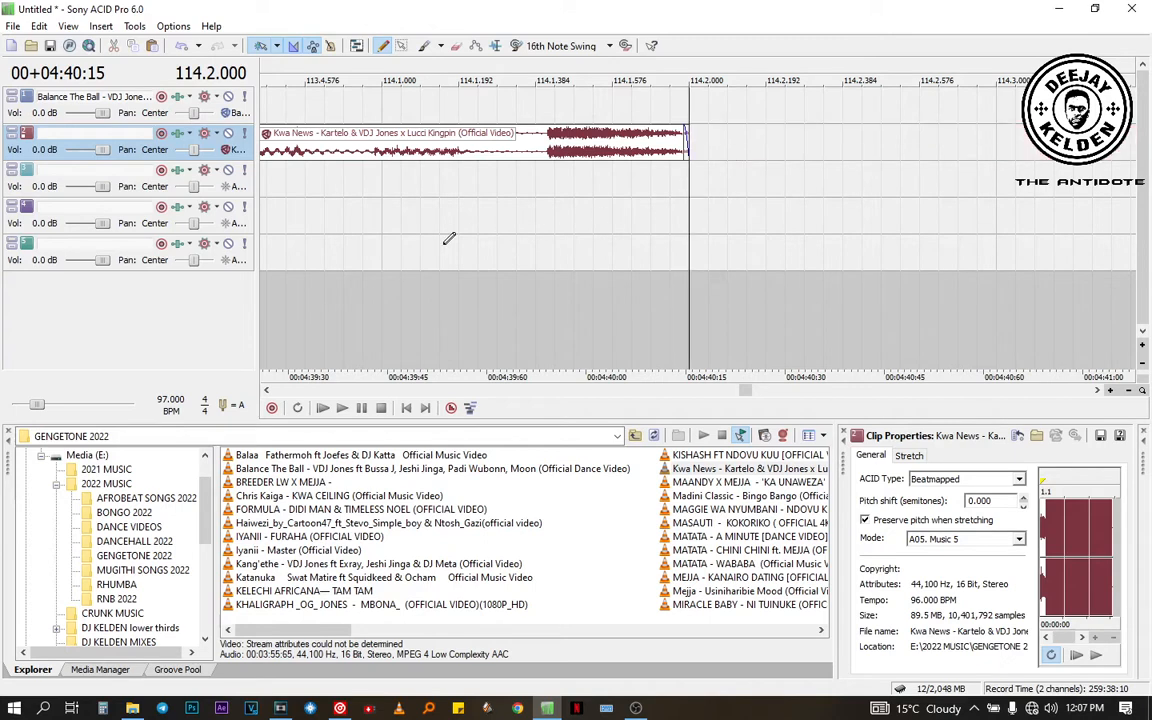
Step: Play the clip's ending from 113.2.384, split it at 113.3.000 and delete the part after the cut
{"action": "scroll", "coordinate": [445, 245], "scroll_direction": "down", "scroll_amount": 2}
{"action": "left_click", "coordinate": [506, 265]}
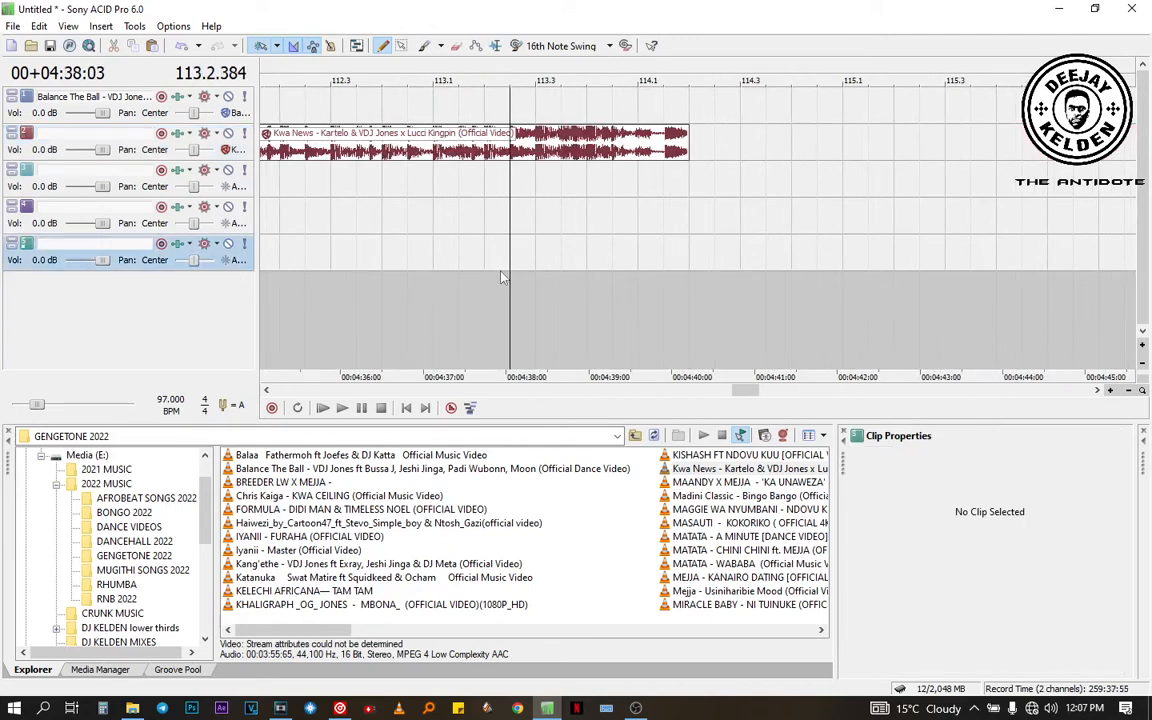
{"action": "key", "text": "space"}
{"action": "key", "text": "space"}
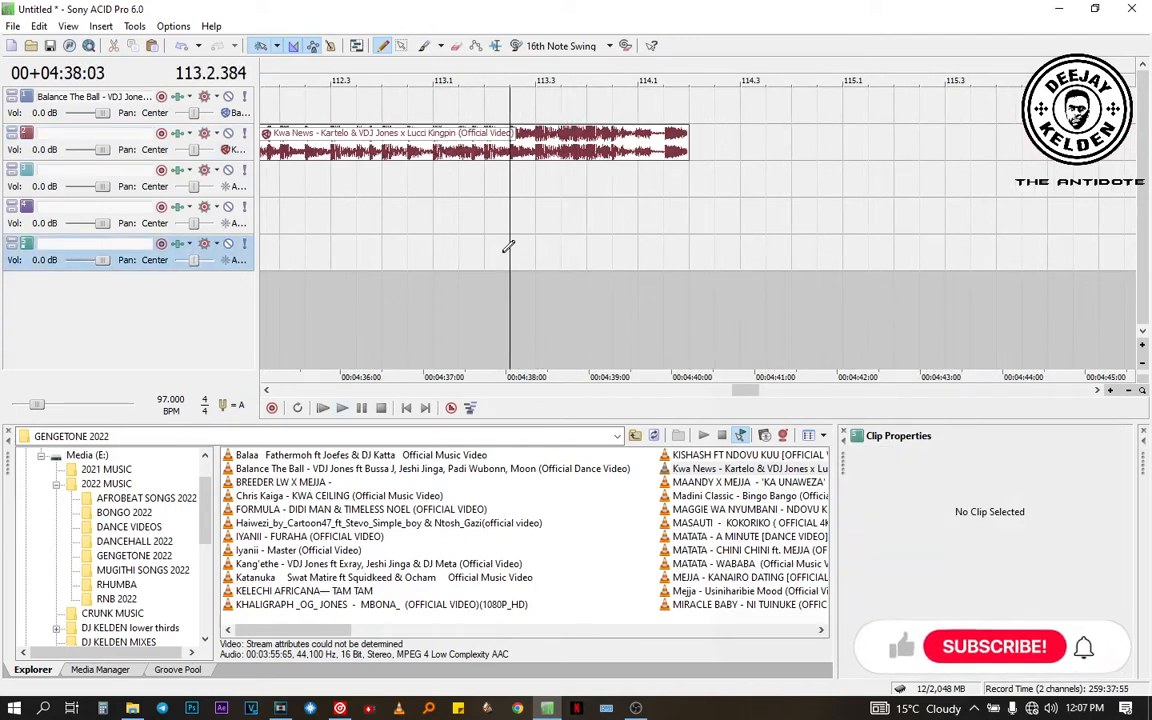
{"action": "left_click", "coordinate": [535, 158]}
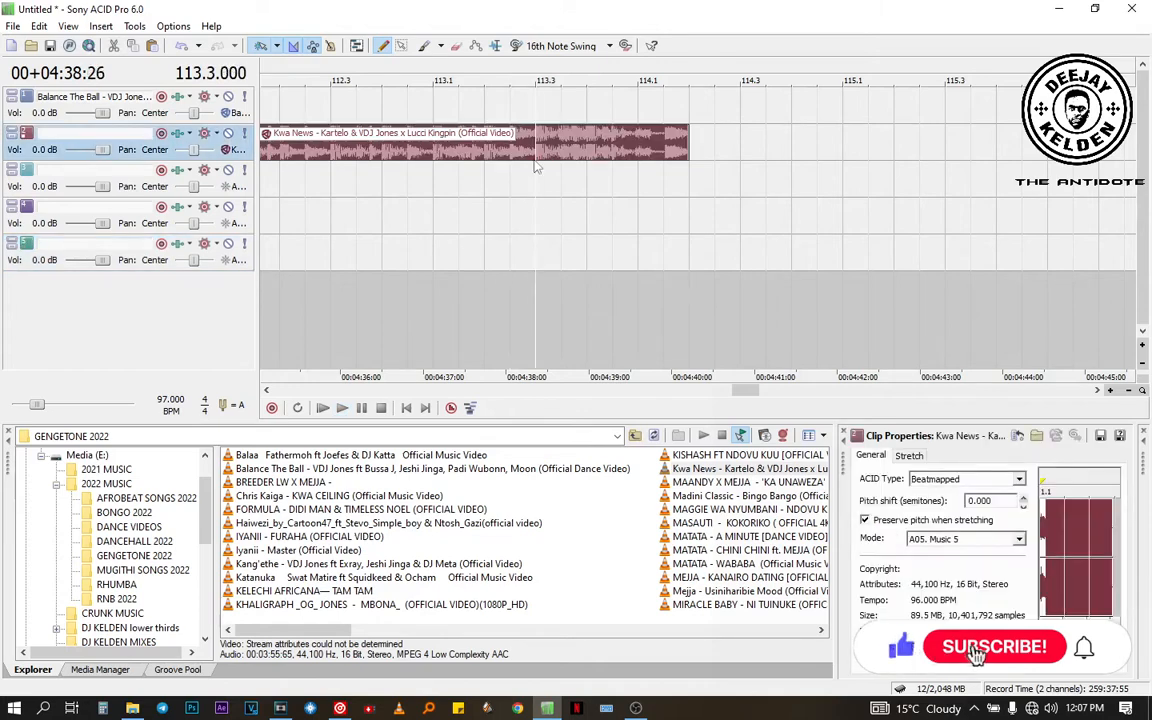
{"action": "key", "text": "s"}
{"action": "key", "text": "Delete"}
Step: Play the trimmed Kwa News clip from 112.3.000 to check its new ending
{"action": "left_click", "coordinate": [178, 207]}
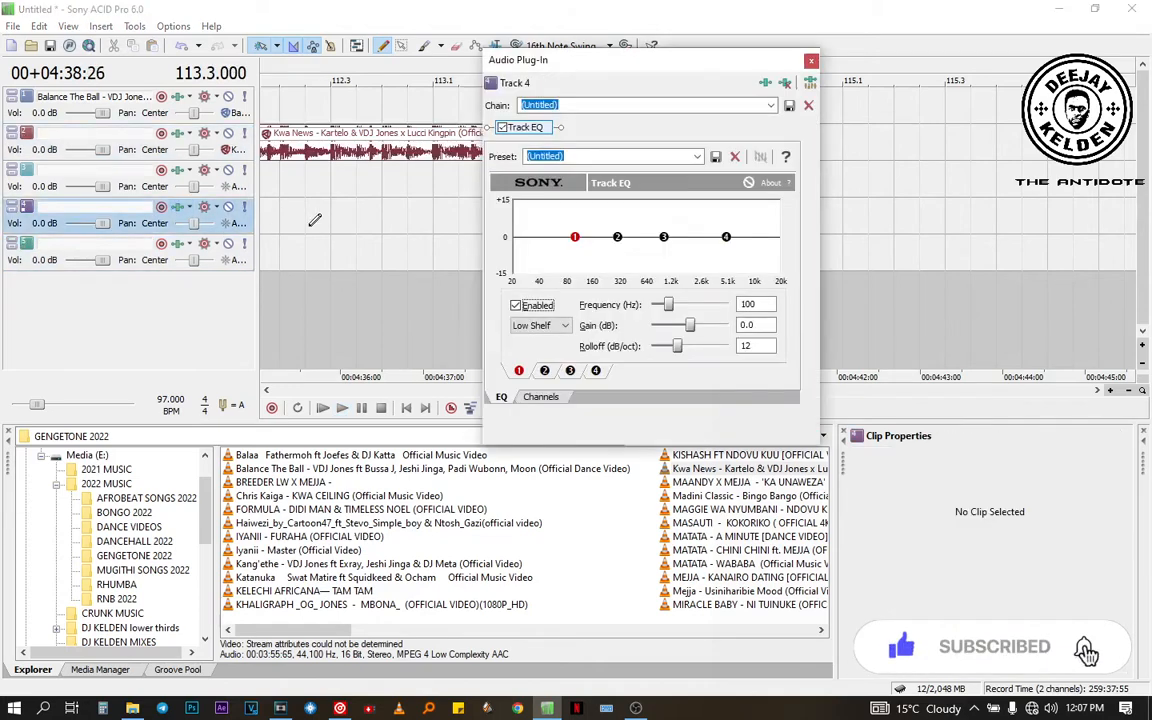
{"action": "left_click", "coordinate": [813, 60]}
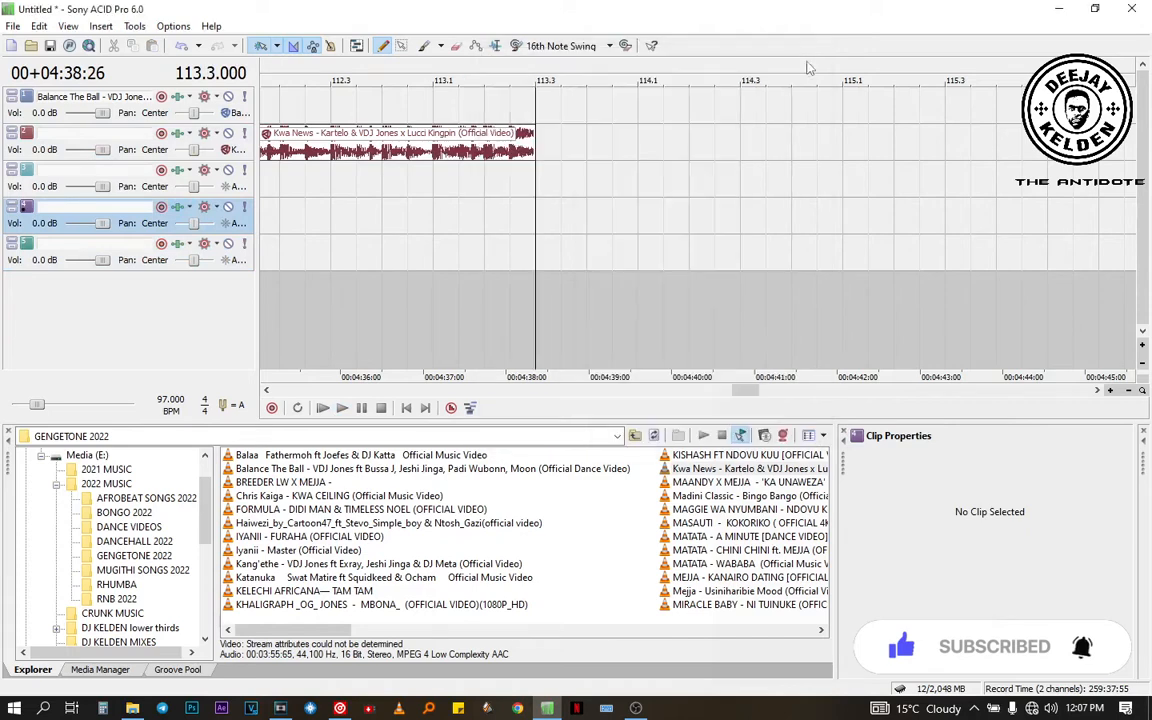
{"action": "left_click", "coordinate": [290, 251]}
{"action": "key", "text": "space"}
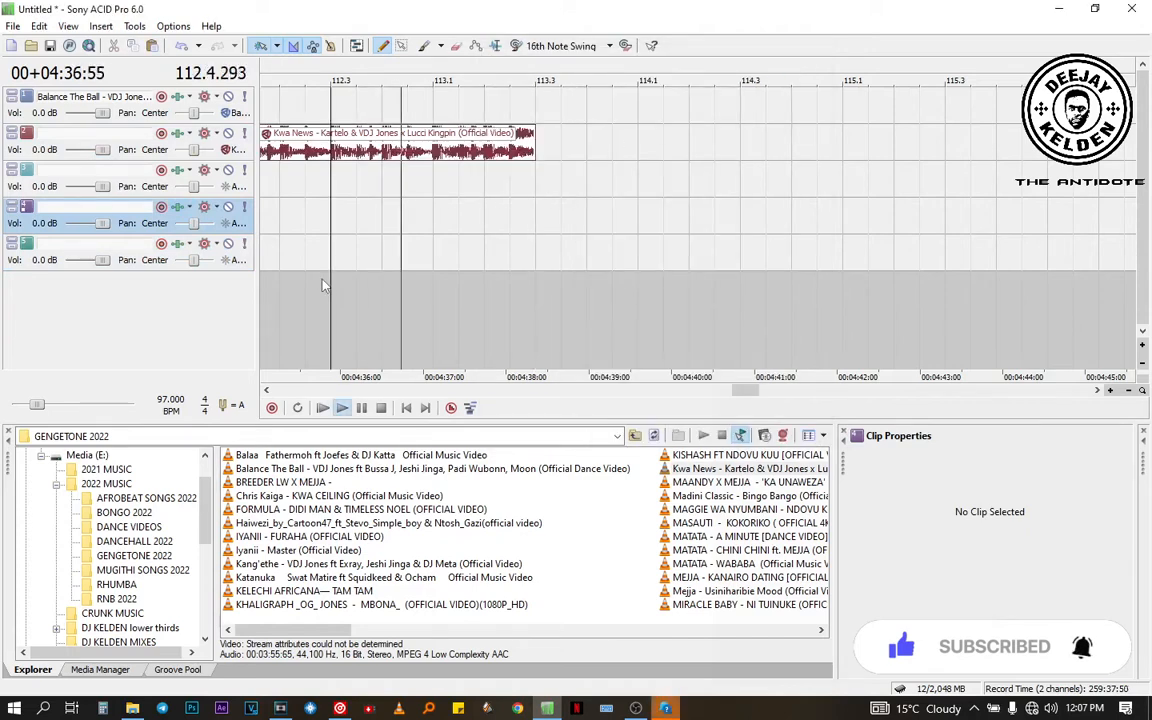
Step: Stop playback and play the Balance The Ball clip from 100.1.000 to locate its first clear beat
{"action": "key", "text": "space"}
{"action": "scroll", "coordinate": [330, 288], "scroll_direction": "down", "scroll_amount": 4}
{"action": "scroll", "coordinate": [334, 289], "scroll_direction": "down", "scroll_amount": 2}
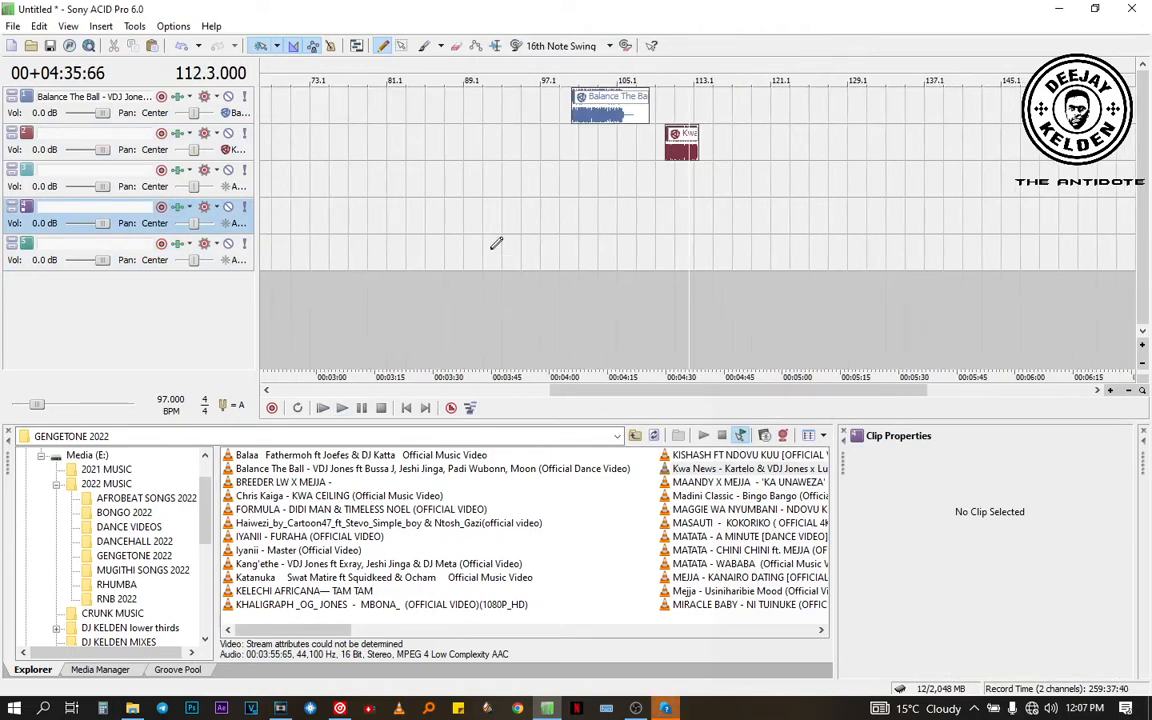
{"action": "left_click", "coordinate": [596, 206]}
{"action": "scroll", "coordinate": [600, 180], "scroll_direction": "up", "scroll_amount": 4}
{"action": "left_click_drag", "start_coordinate": [614, 118], "coordinate": [601, 118]}
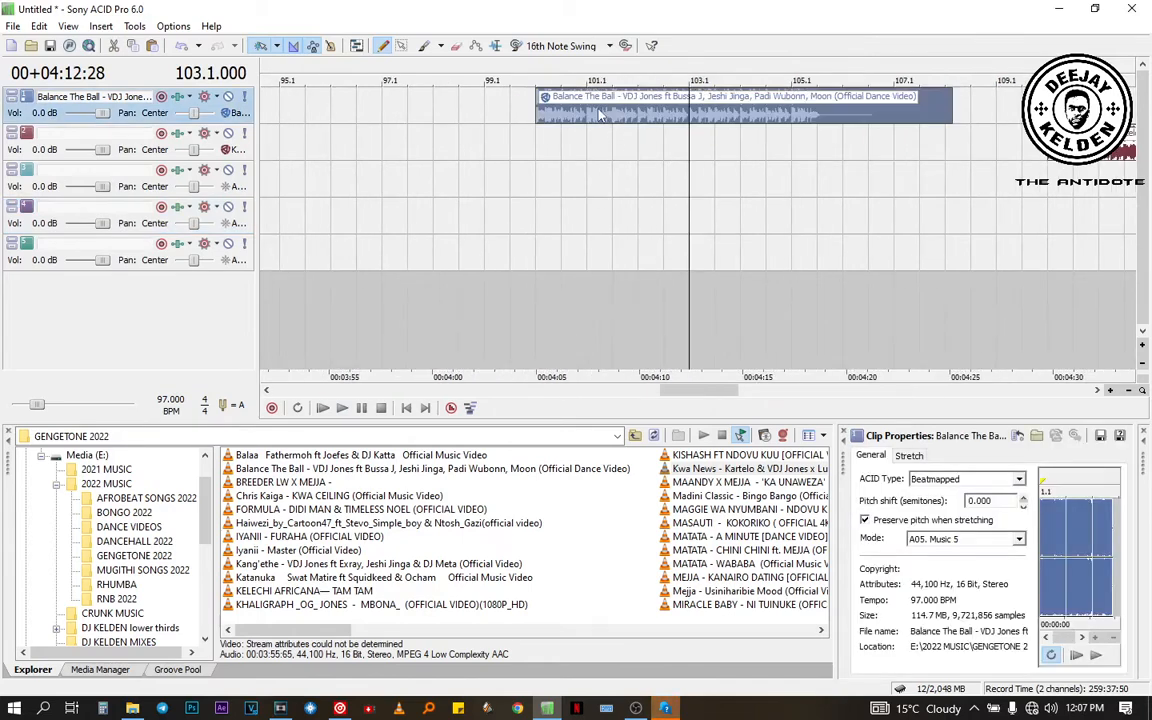
{"action": "left_click", "coordinate": [479, 188]}
{"action": "left_click", "coordinate": [531, 208]}
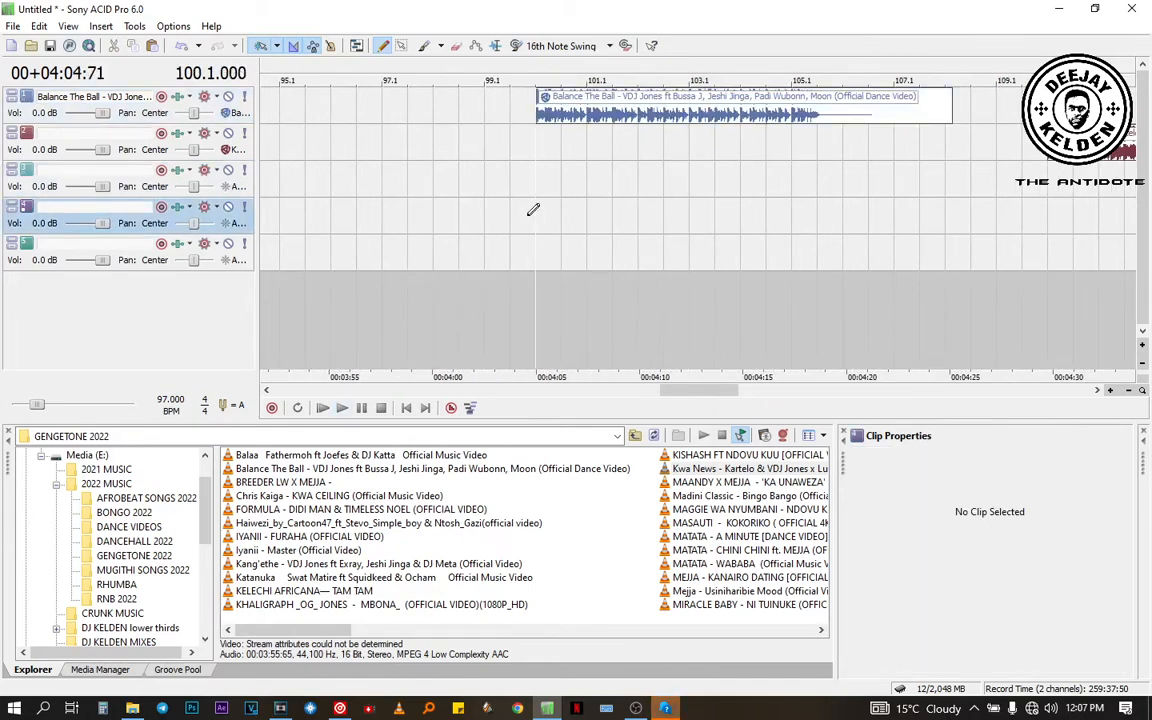
{"action": "key", "text": "space"}
{"action": "key", "text": "space"}
{"action": "left_click", "coordinate": [593, 176]}
{"action": "key", "text": "space"}
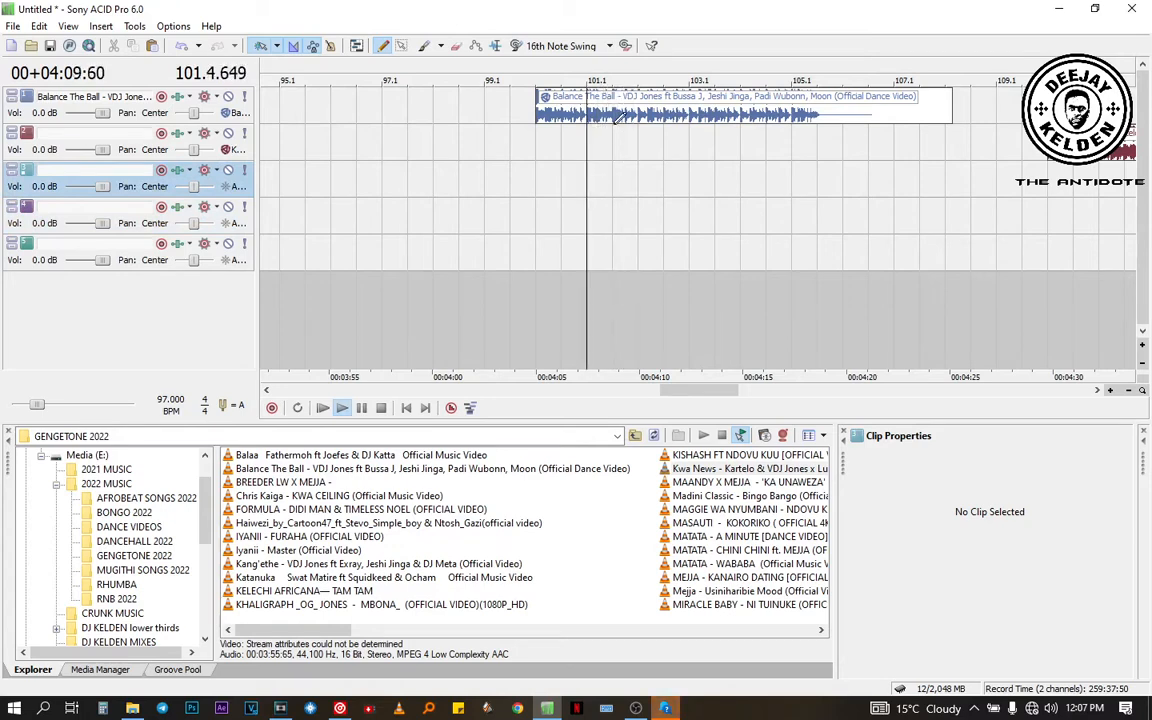
Step: Split the Balance The Ball clip at 101.3.030 and delete the part before the cut
{"action": "left_click", "coordinate": [616, 131]}
{"action": "scroll", "coordinate": [616, 131], "scroll_direction": "up", "scroll_amount": 10}
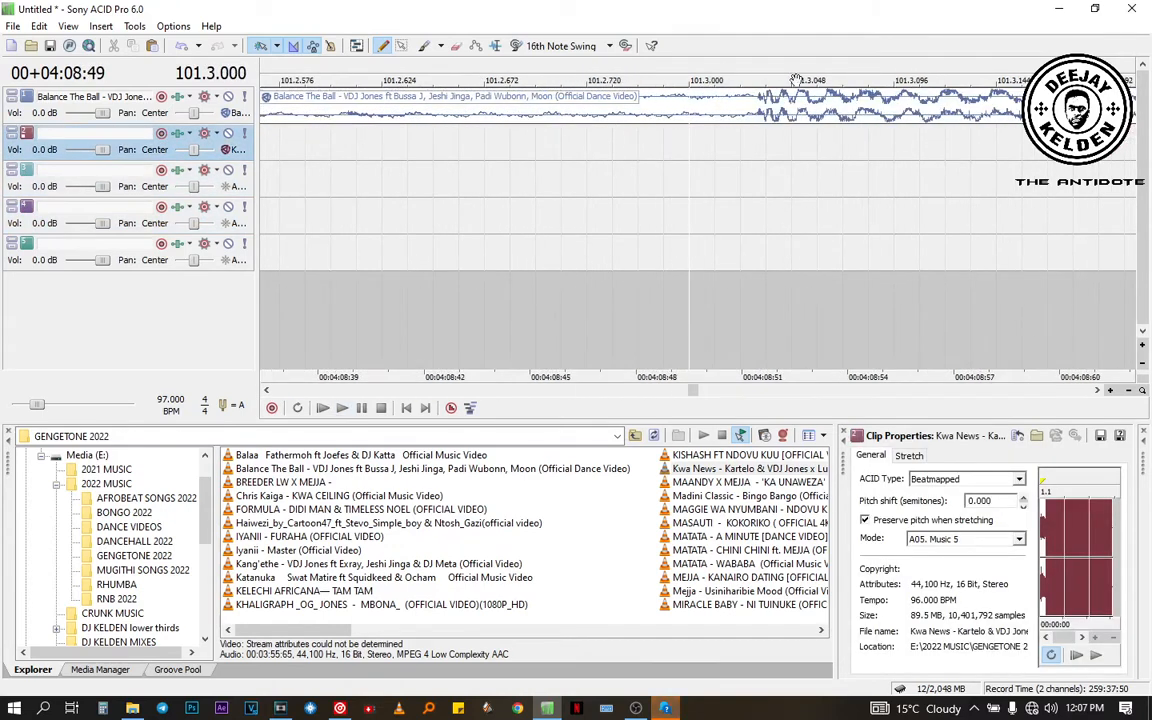
{"action": "left_click", "coordinate": [670, 112]}
{"action": "scroll", "coordinate": [672, 126], "scroll_direction": "up", "scroll_amount": 2}
{"action": "left_click", "coordinate": [652, 122]}
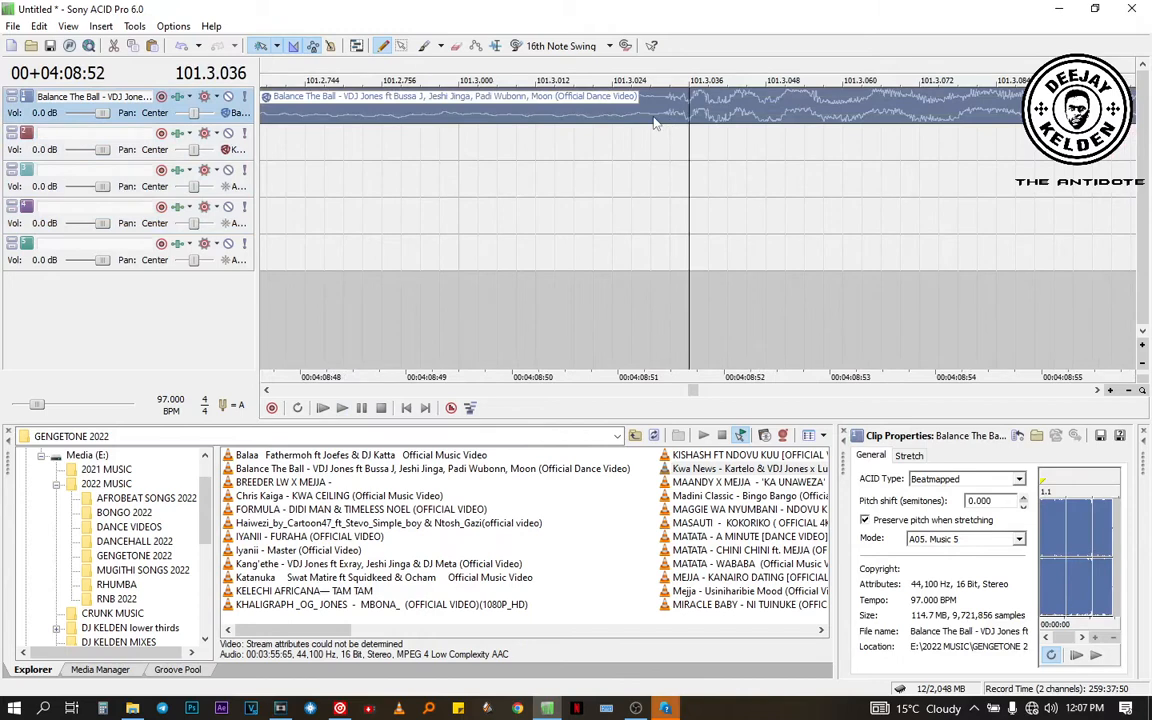
{"action": "key", "text": "s"}
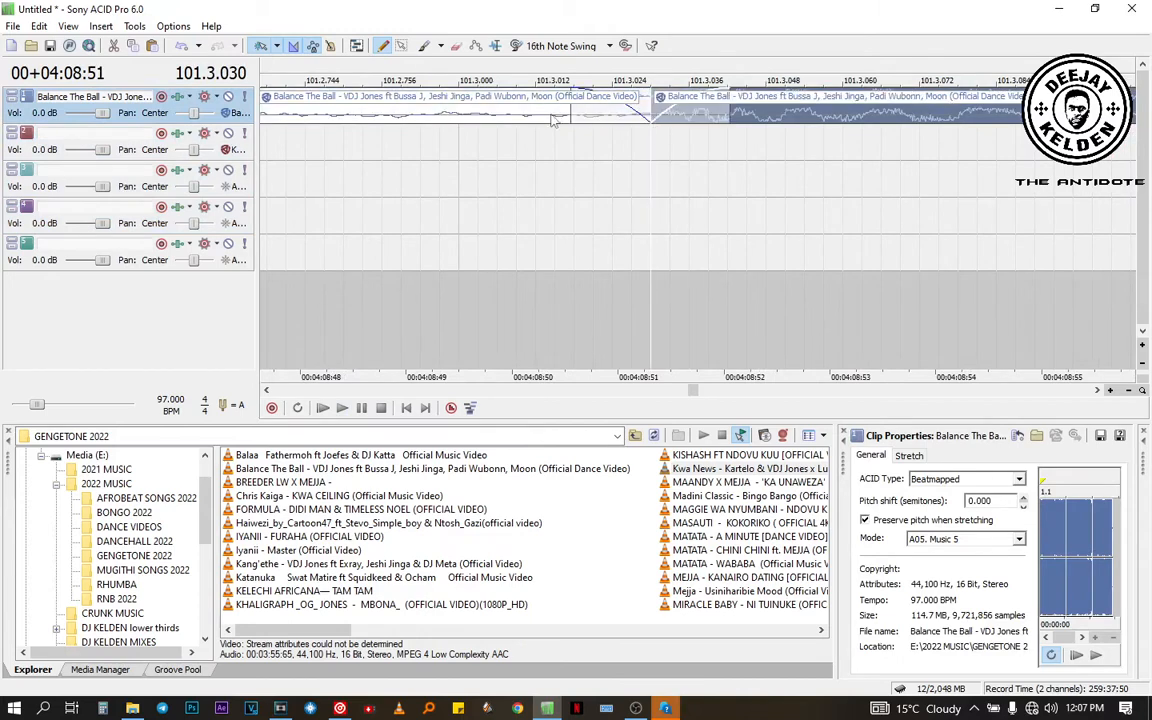
{"action": "left_click", "coordinate": [555, 118]}
{"action": "key", "text": "Delete"}
{"action": "scroll", "coordinate": [556, 118], "scroll_direction": "down", "scroll_amount": 5}
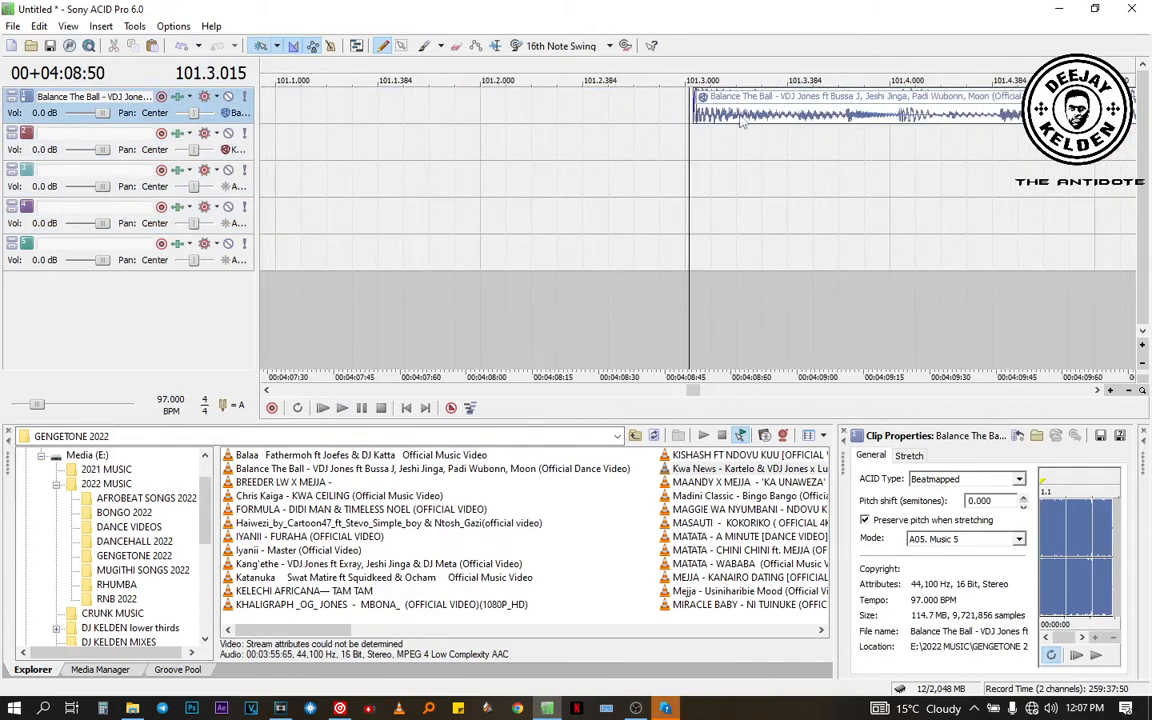
Step: Snap the start of the trimmed Balance The Ball clip to the beat at 101.2.000
{"action": "left_click_drag", "start_coordinate": [692, 112], "coordinate": [484, 118]}
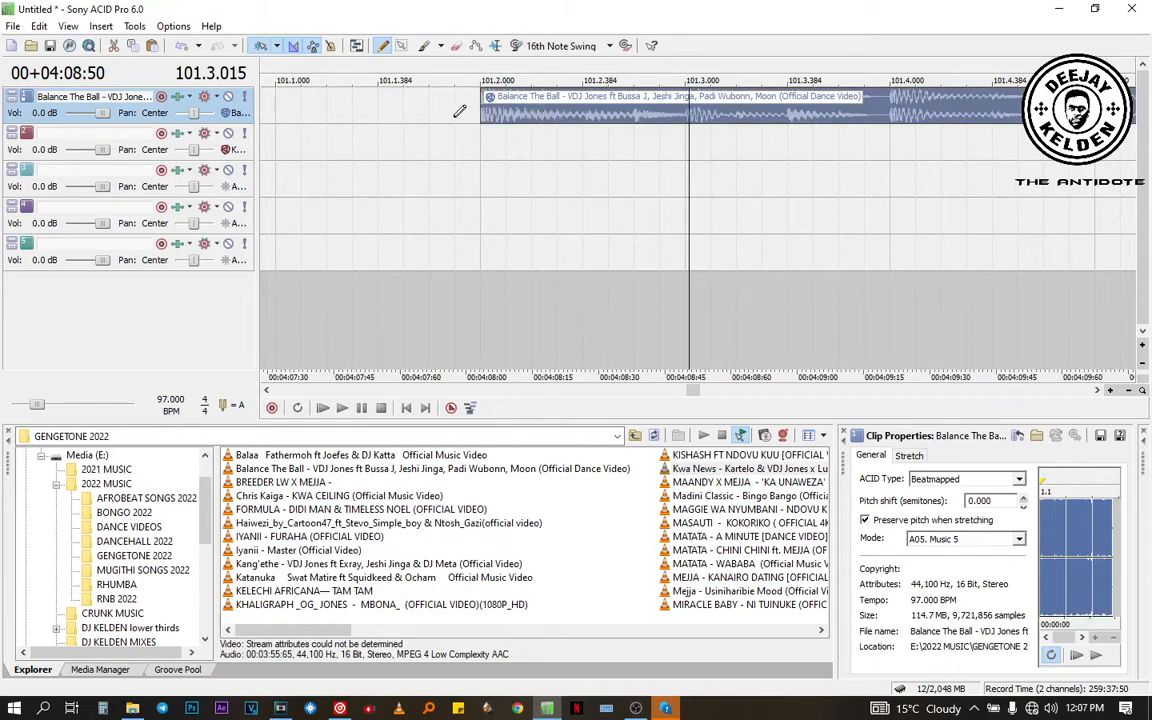
{"action": "left_click", "coordinate": [442, 154]}
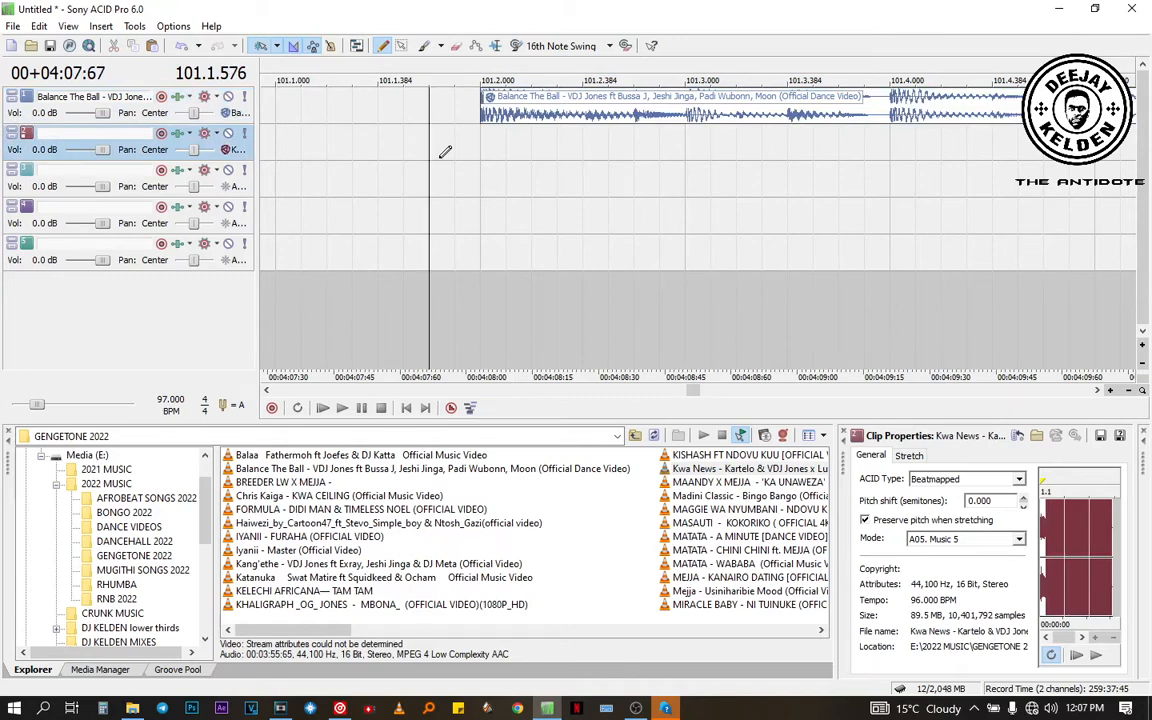
{"action": "scroll", "coordinate": [515, 122], "scroll_direction": "down", "scroll_amount": 8}
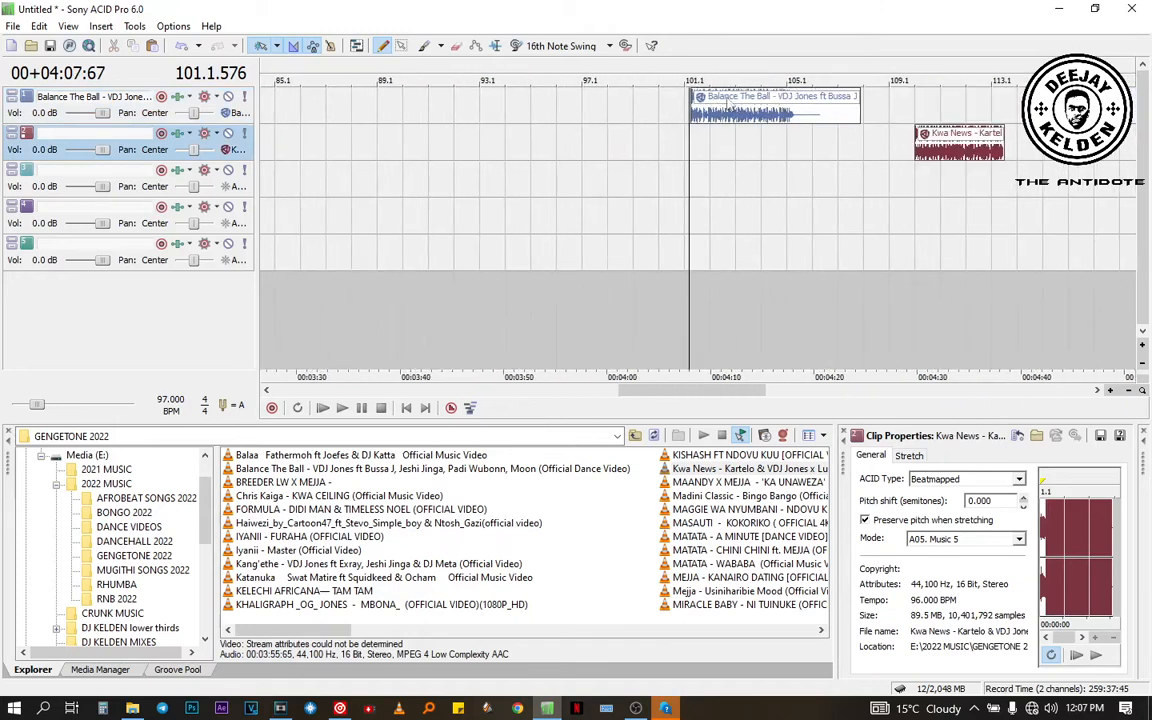
Step: Move the Balance The Ball clip to the project start at 1.1 and the Kwa News clip to about bar 25
{"action": "left_click_drag", "start_coordinate": [705, 105], "coordinate": [341, 105]}
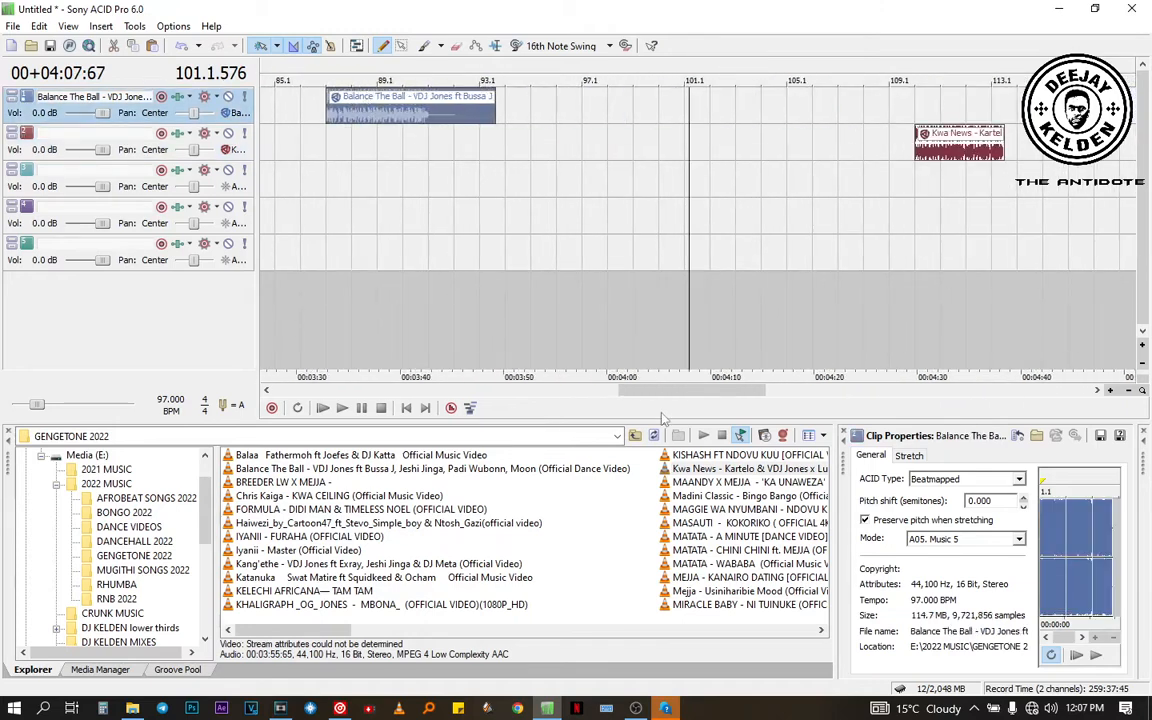
{"action": "scroll", "coordinate": [584, 352], "scroll_direction": "down", "scroll_amount": 6}
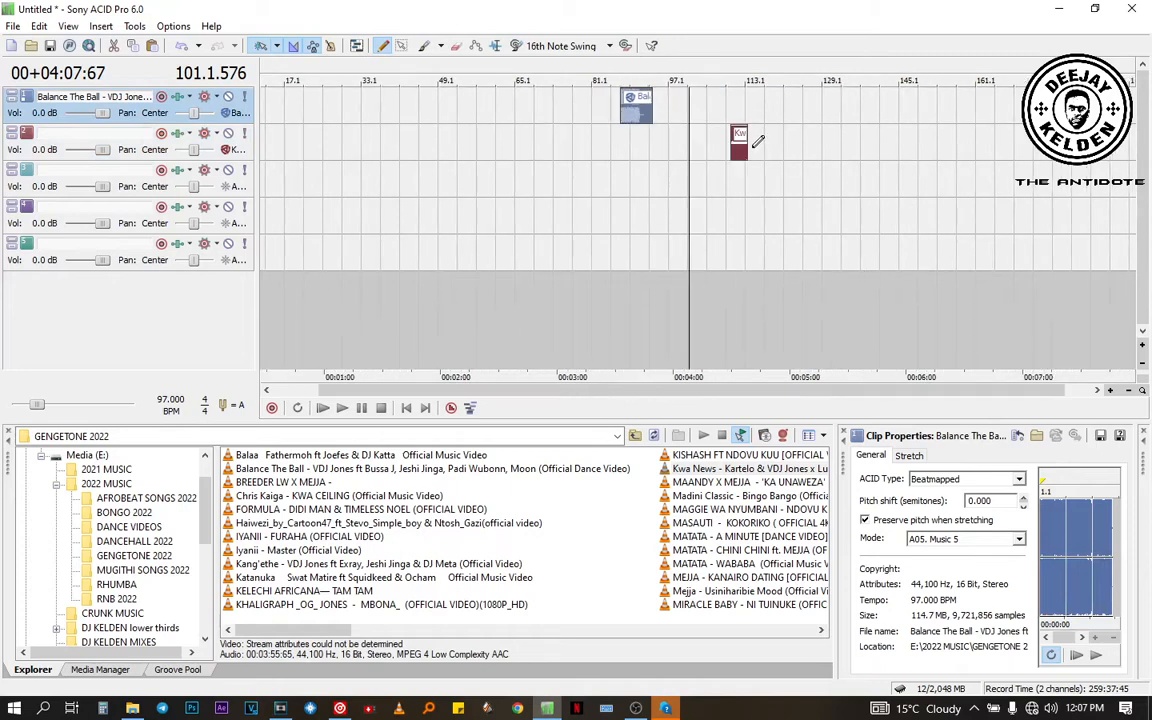
{"action": "left_click_drag", "start_coordinate": [738, 138], "coordinate": [333, 138]}
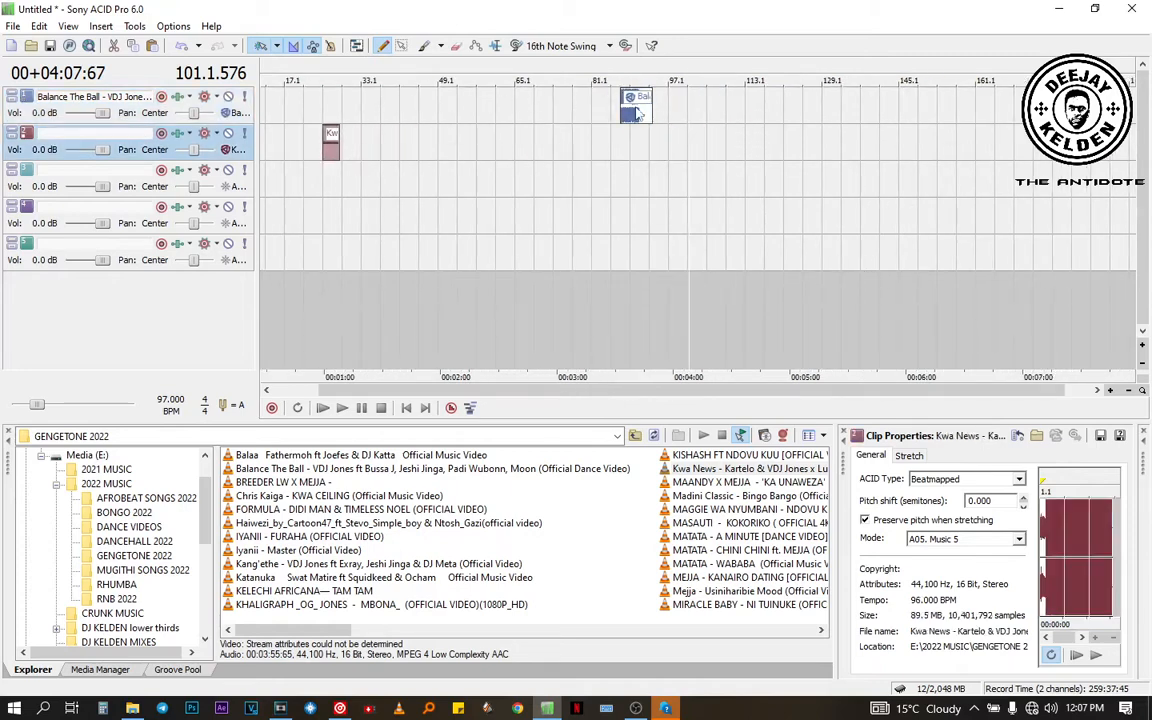
{"action": "left_click_drag", "start_coordinate": [633, 108], "coordinate": [250, 100]}
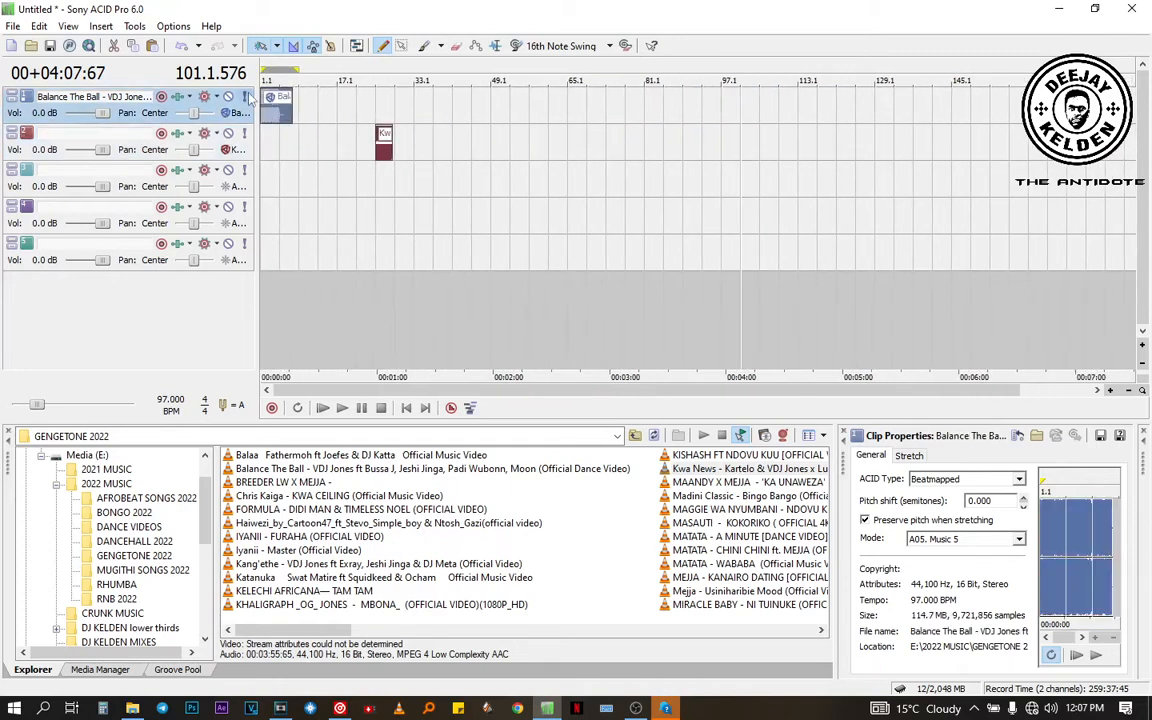
{"action": "left_click", "coordinate": [291, 206]}
{"action": "scroll", "coordinate": [291, 206], "scroll_direction": "up", "scroll_amount": 6}
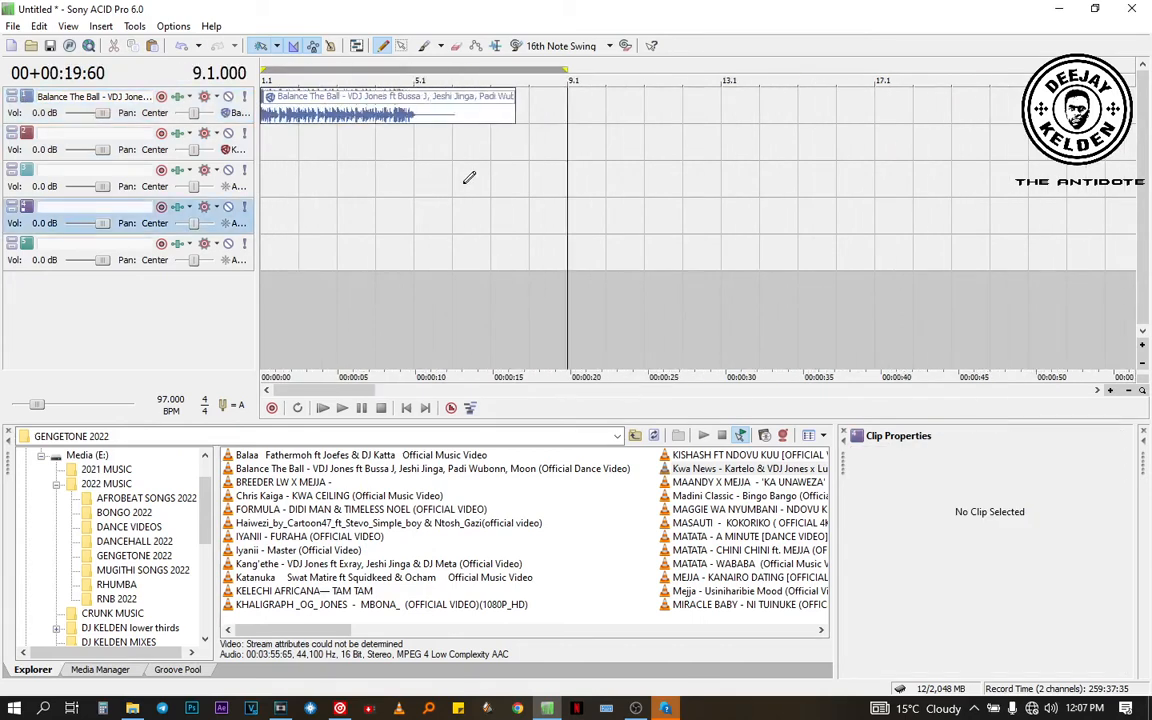
Step: Place the Kwa News clip at 5.1.000 beneath Balance The Ball's ending, and shift it away to 6.2.000
{"action": "scroll", "coordinate": [469, 178], "scroll_direction": "down", "scroll_amount": 3}
{"action": "left_click_drag", "start_coordinate": [670, 145], "coordinate": [348, 161]}
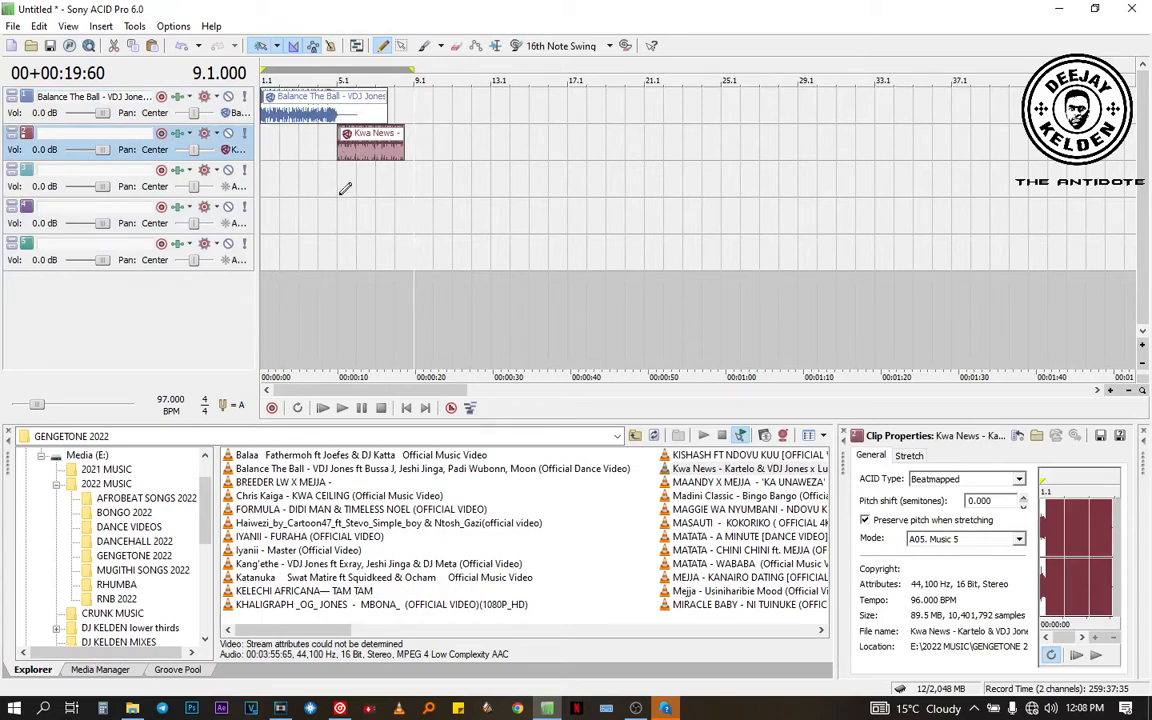
{"action": "left_click", "coordinate": [345, 120]}
{"action": "scroll", "coordinate": [358, 128], "scroll_direction": "up", "scroll_amount": 5}
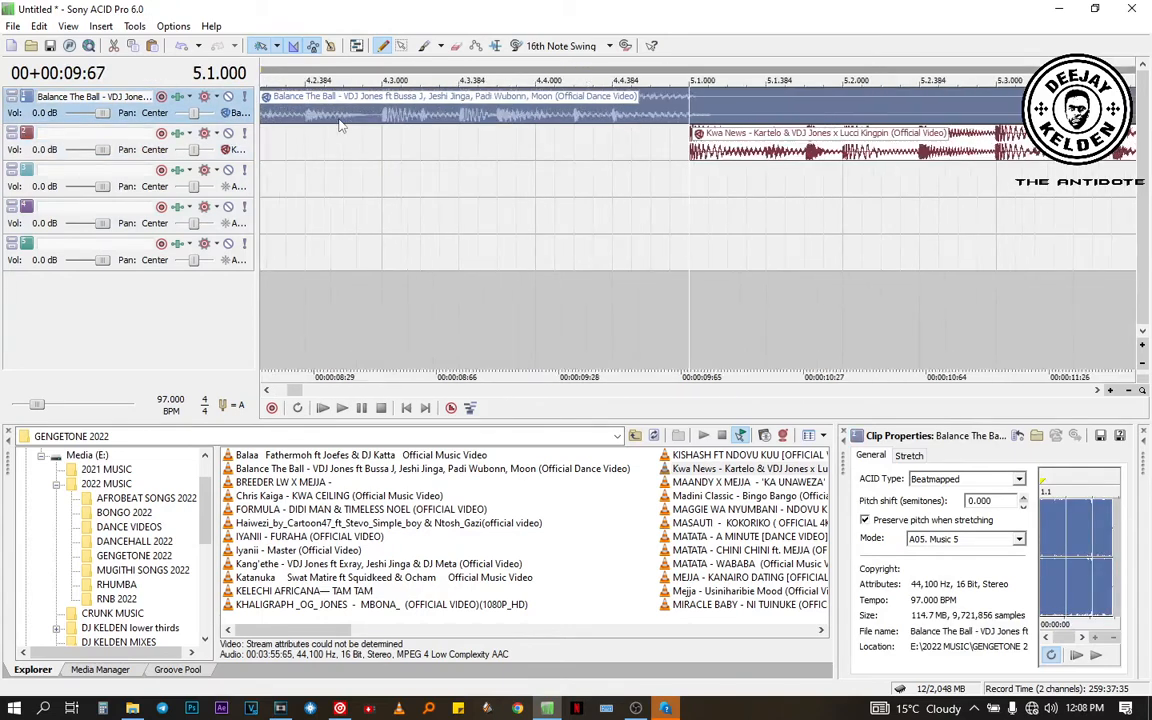
{"action": "scroll", "coordinate": [345, 127], "scroll_direction": "down", "scroll_amount": 5}
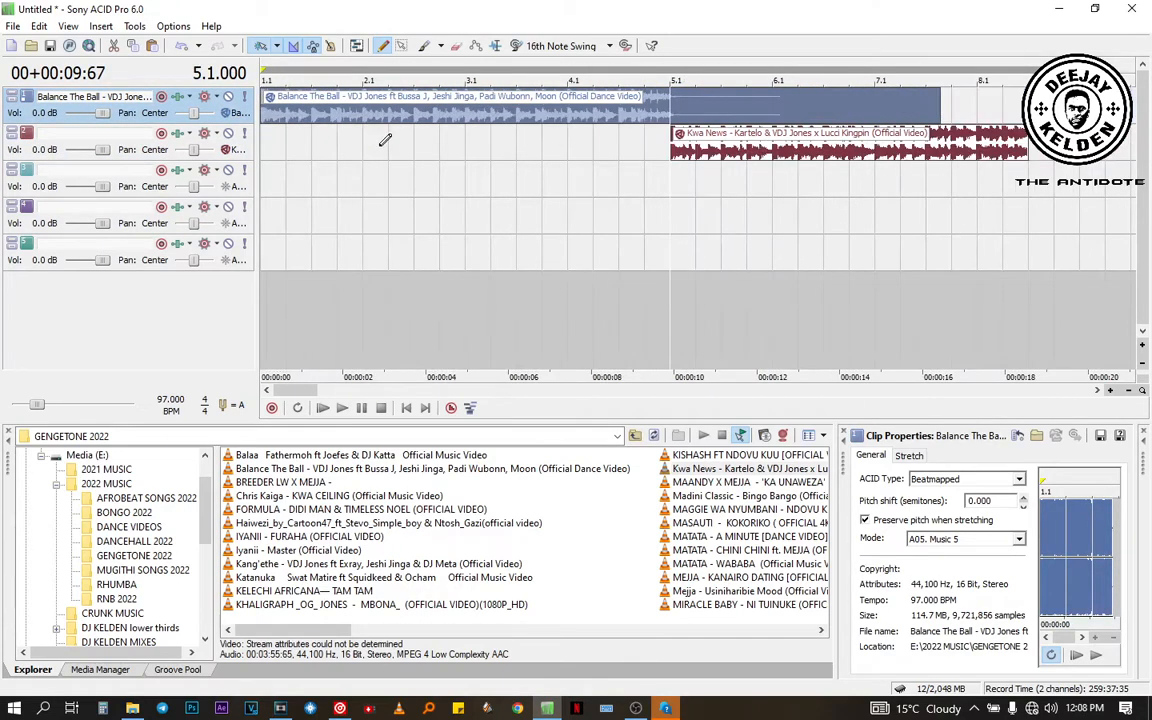
{"action": "left_click", "coordinate": [833, 160]}
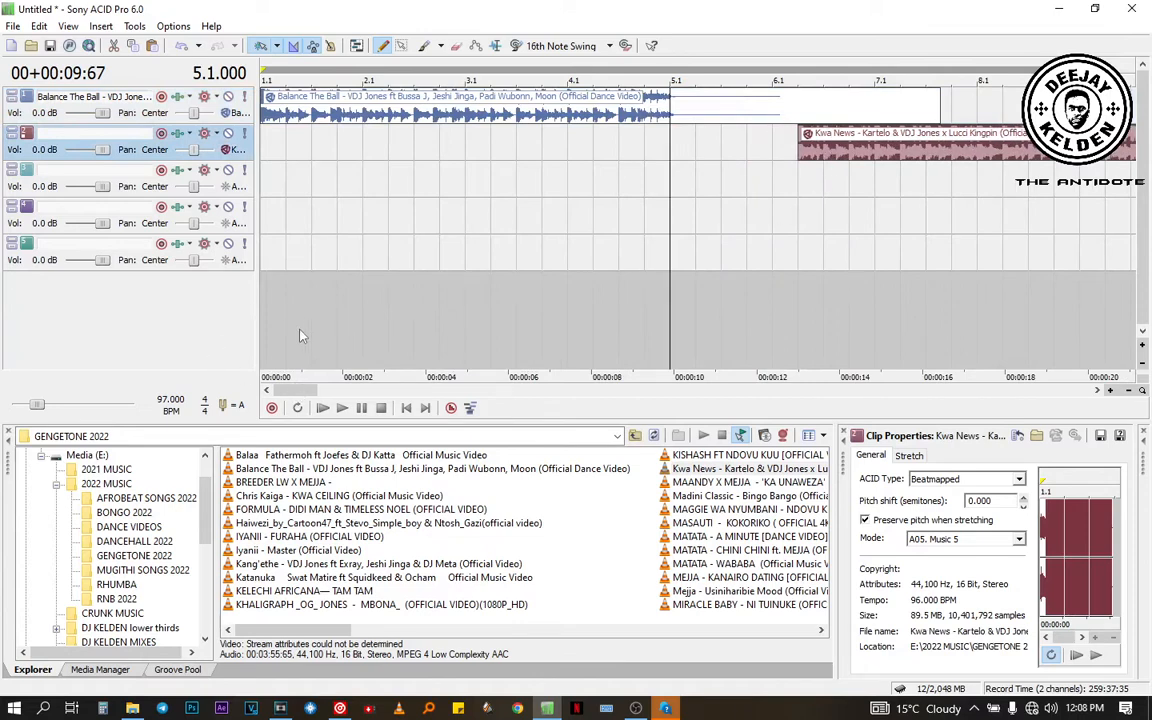
Step: Trim Balance The Ball's end to 5.1.000 after playing it from the start, and move Kwa News further along its track
{"action": "left_click", "coordinate": [406, 408]}
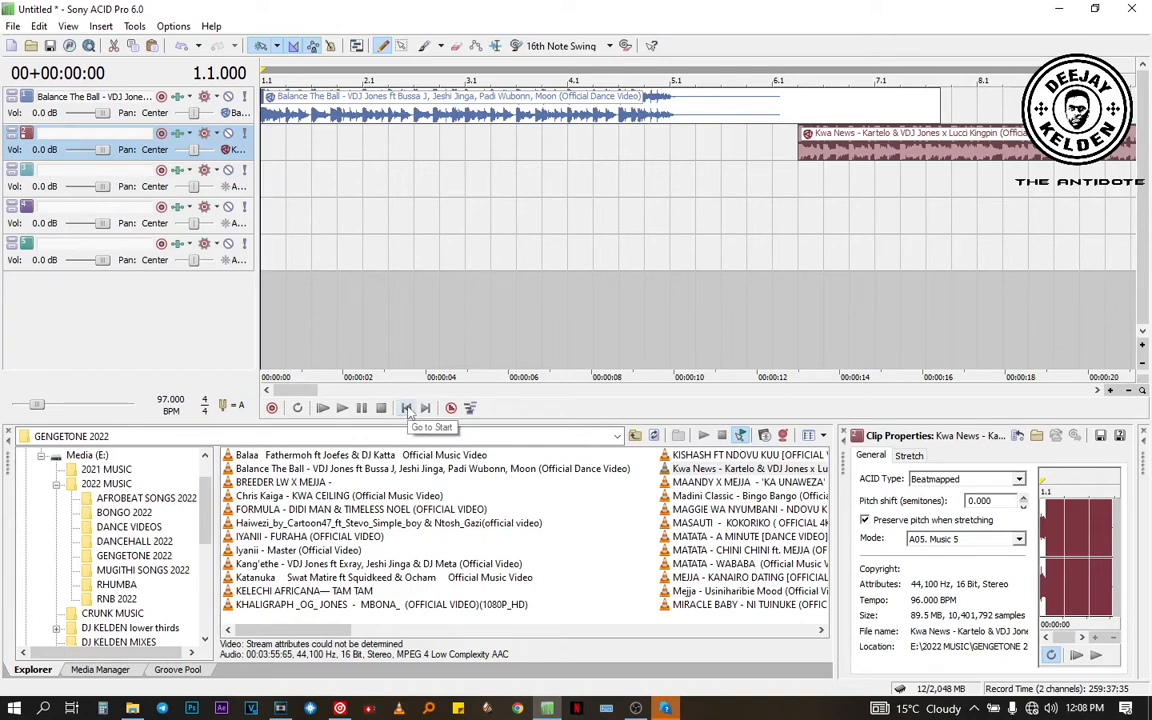
{"action": "key", "text": "space"}
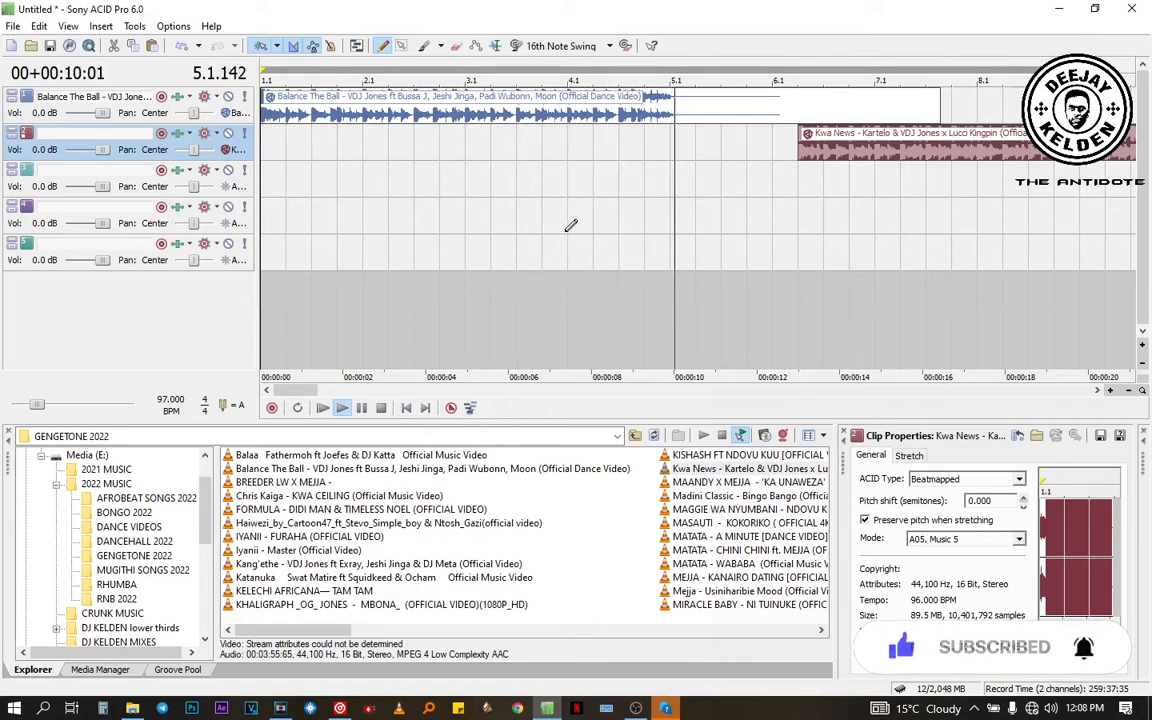
{"action": "key", "text": "space"}
{"action": "left_click_drag", "start_coordinate": [679, 122], "coordinate": [672, 124]}
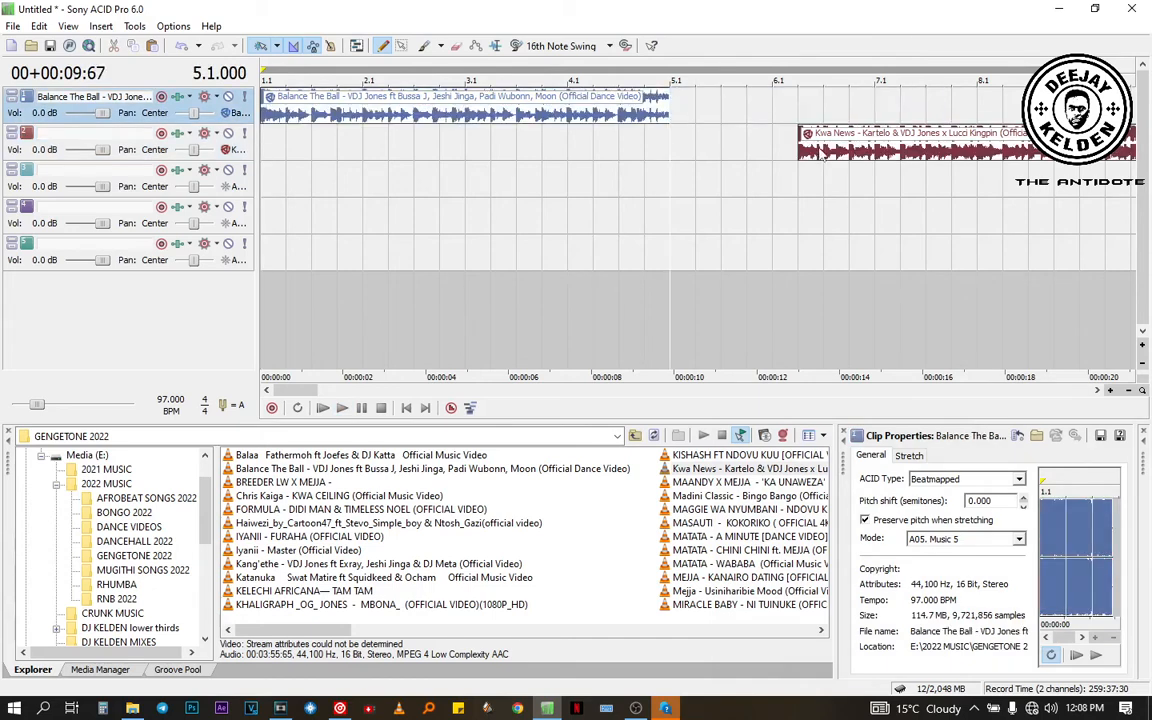
{"action": "left_click_drag", "start_coordinate": [817, 150], "coordinate": [1098, 149]}
Step: Enlarge the tracks and examine the opening beats of the Balance The Ball waveform
{"action": "left_click", "coordinate": [335, 105]}
{"action": "scroll", "coordinate": [336, 112], "scroll_direction": "up", "scroll_amount": 3}
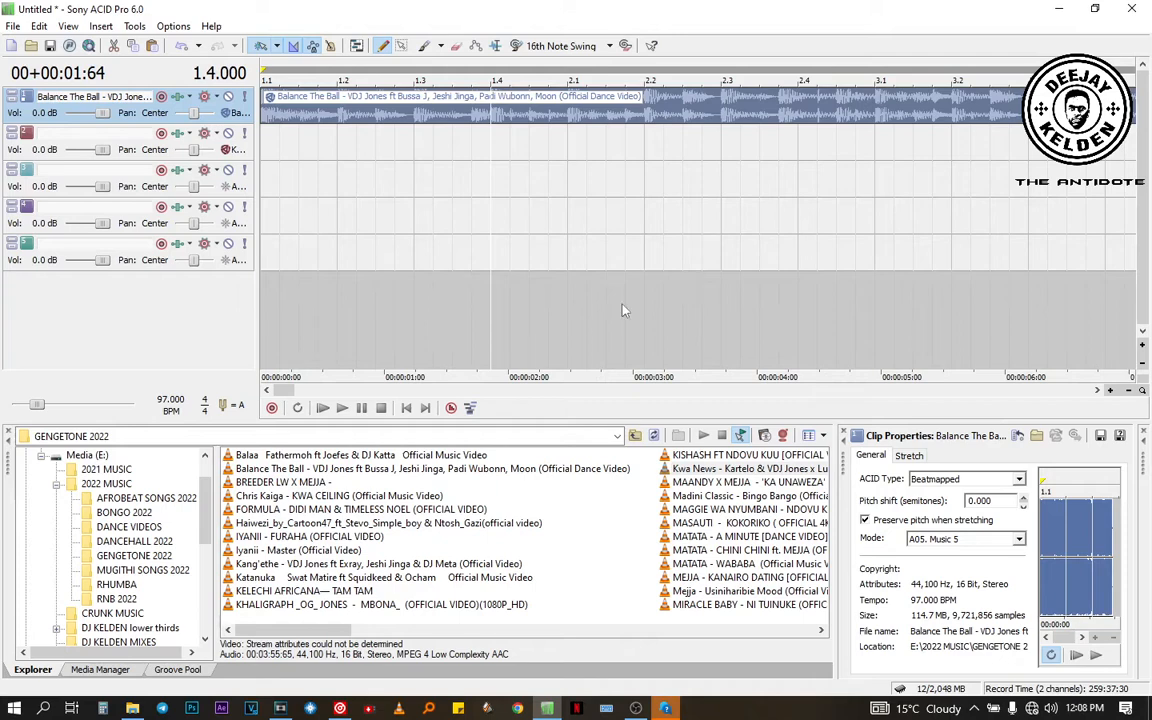
{"action": "left_click", "coordinate": [1142, 344]}
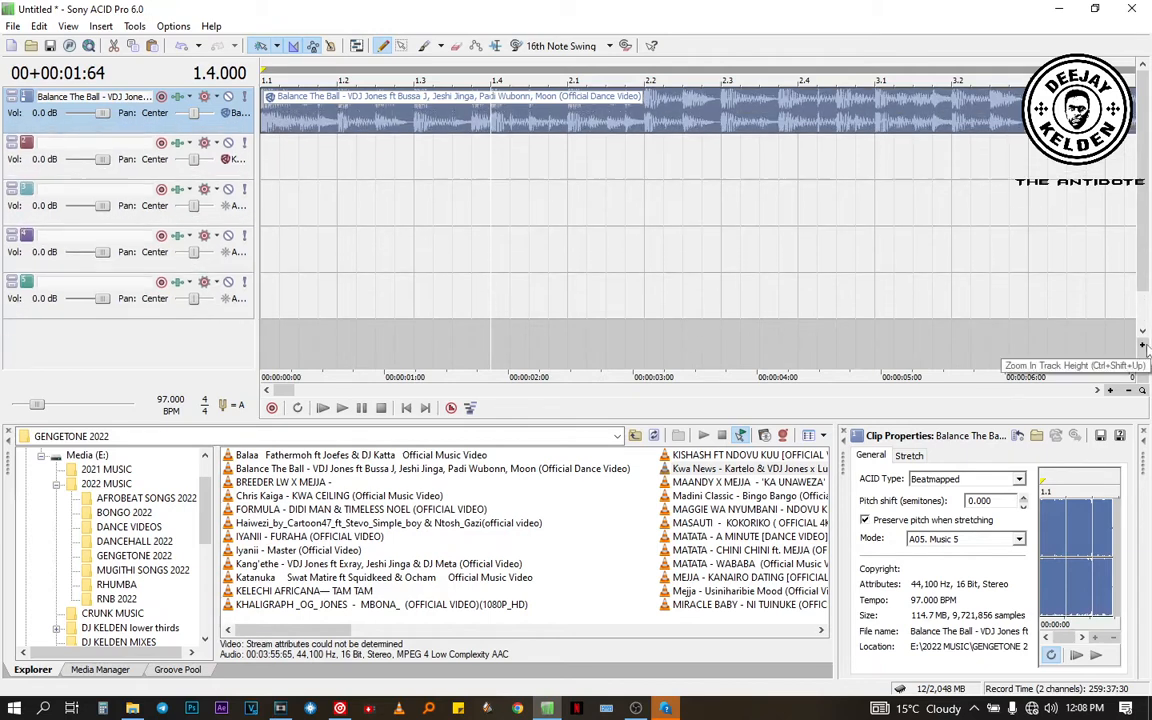
{"action": "left_click", "coordinate": [1111, 390]}
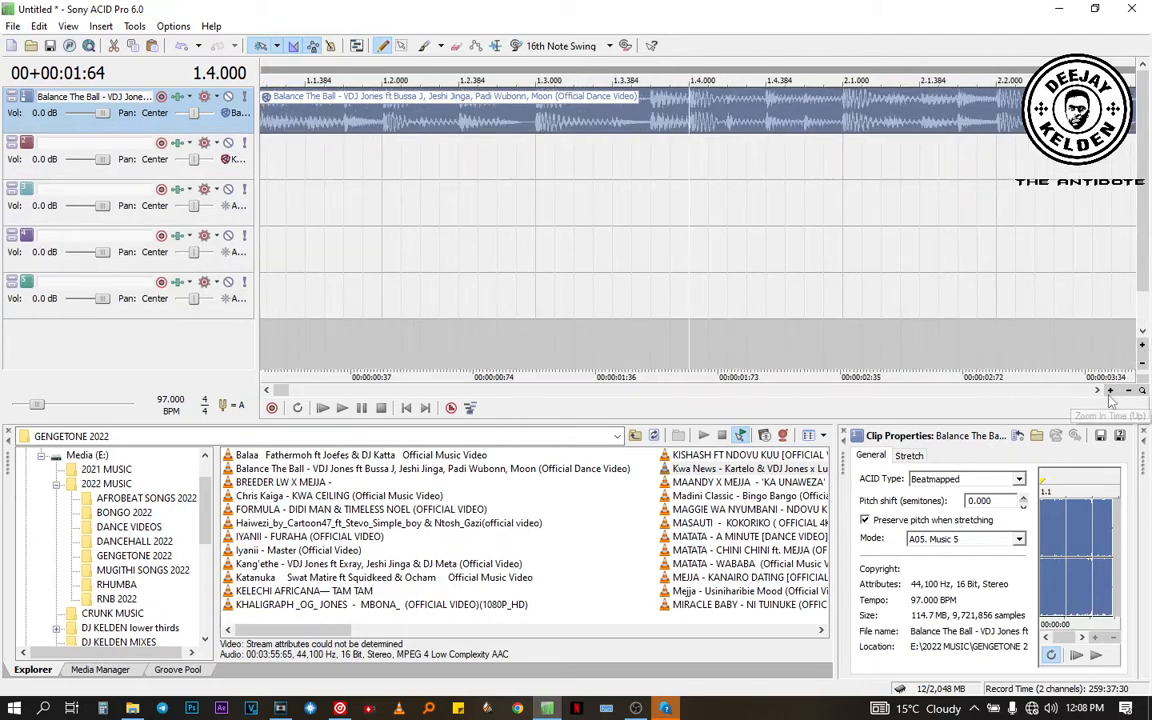
{"action": "left_click", "coordinate": [1142, 344]}
{"action": "left_click", "coordinate": [785, 286]}
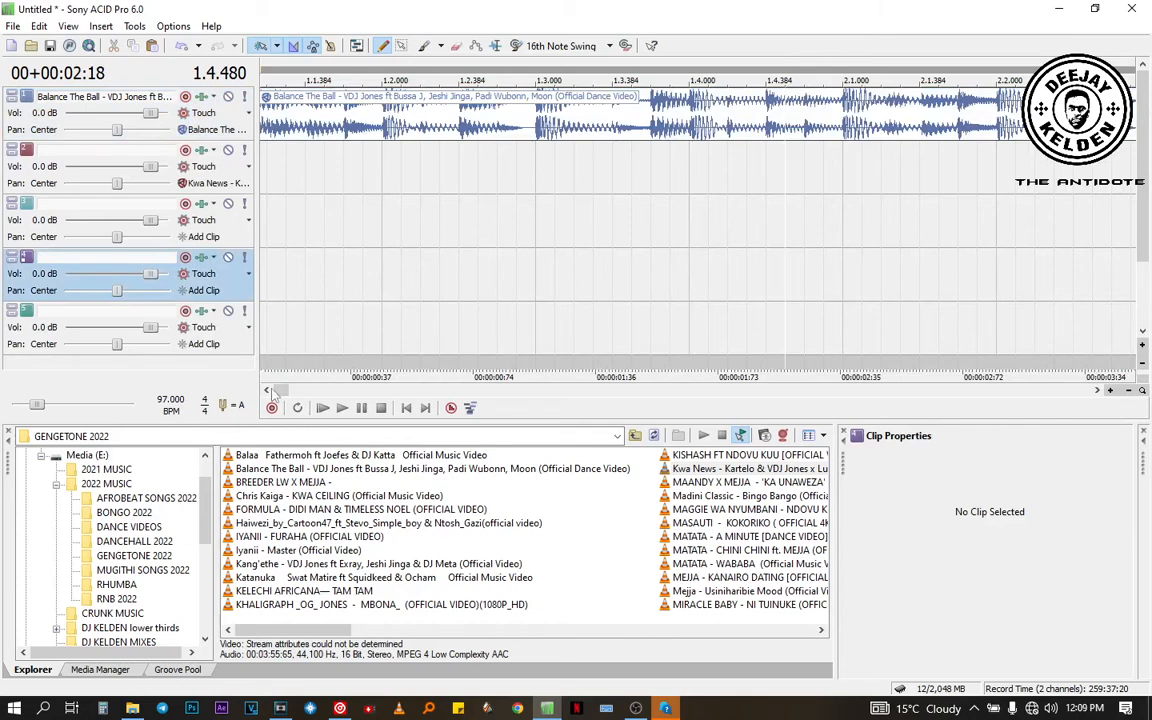
{"action": "left_click_drag", "start_coordinate": [280, 391], "coordinate": [252, 397]}
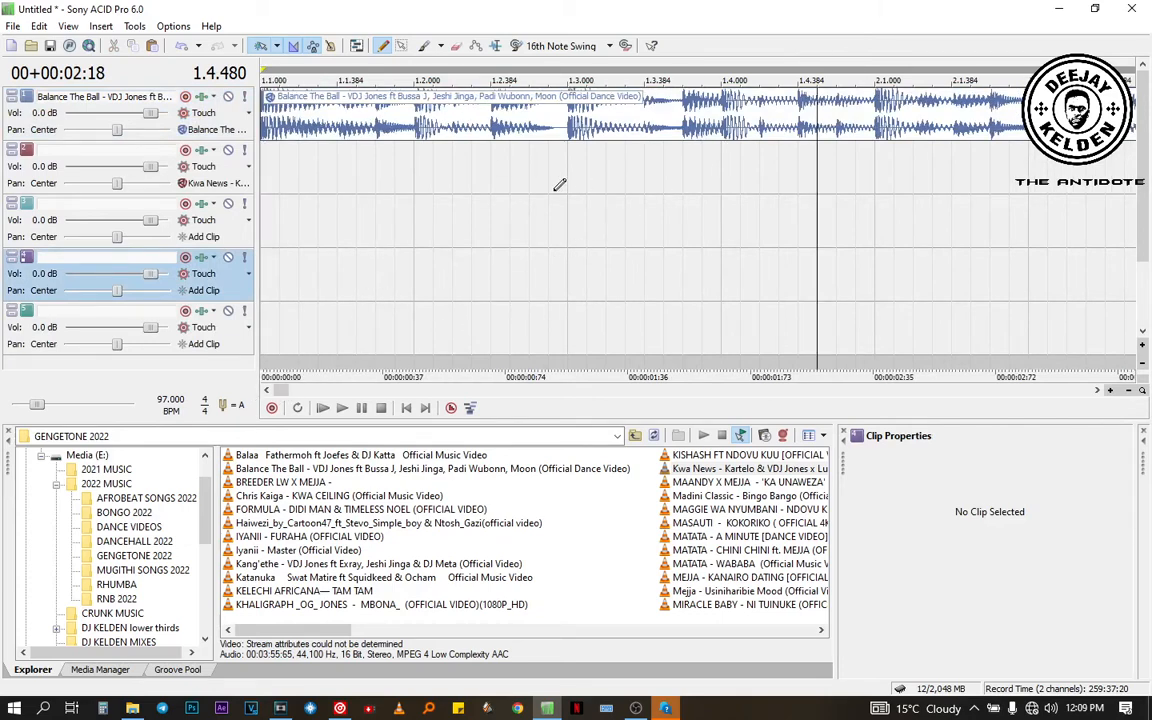
{"action": "left_click", "coordinate": [668, 213]}
{"action": "scroll", "coordinate": [663, 222], "scroll_direction": "down", "scroll_amount": 3}
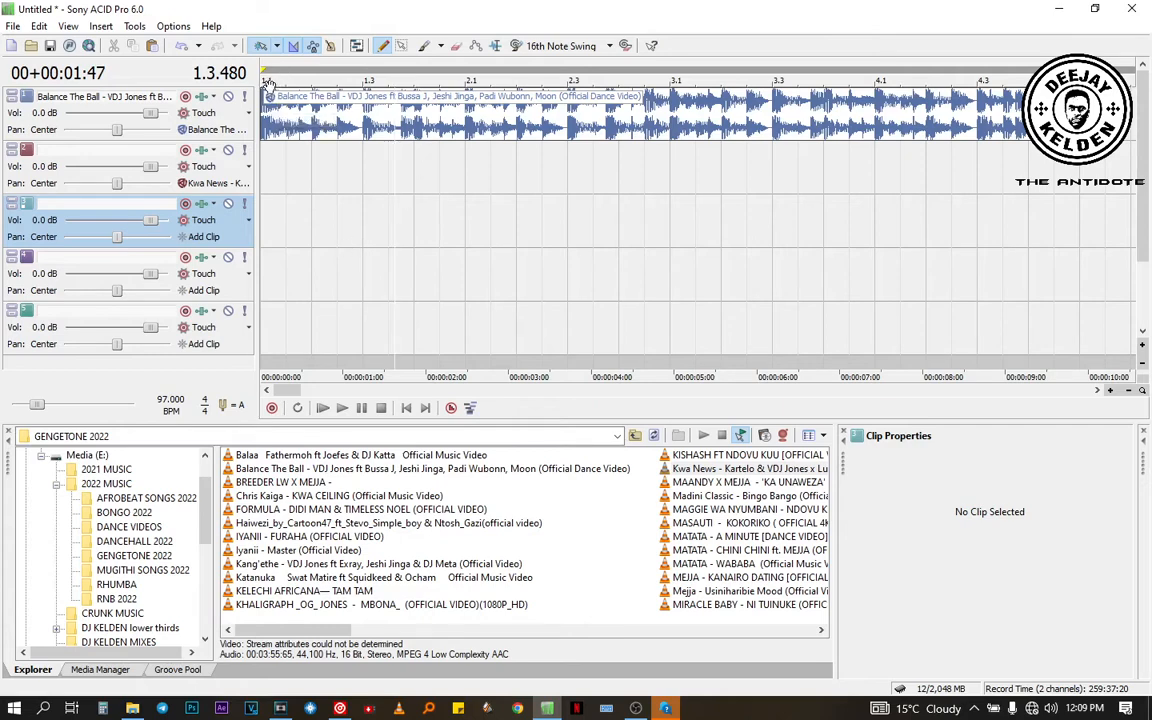
Step: Split the Balance The Ball clip at 2.1.000 and delete everything after the cut
{"action": "left_click", "coordinate": [467, 139]}
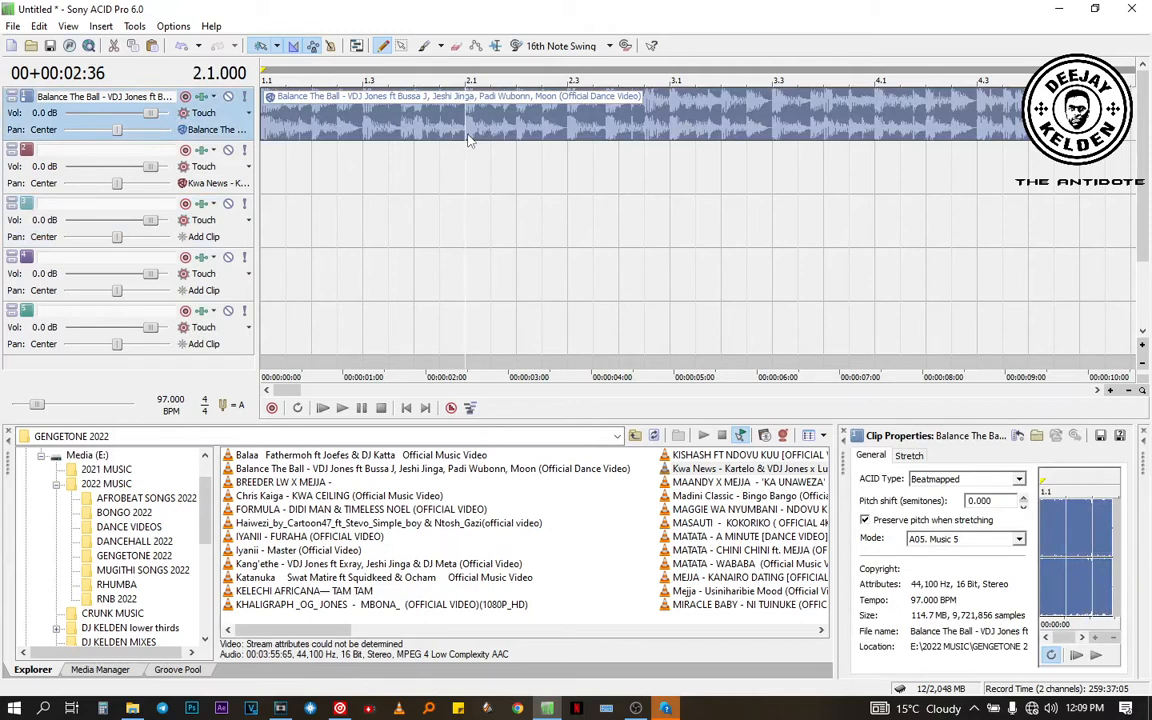
{"action": "key", "text": "s"}
{"action": "key", "text": "Delete"}
Step: Copy the remaining one-bar Balance The Ball clip, paste it at 2.1.000 and return to the project start
{"action": "left_click", "coordinate": [447, 127]}
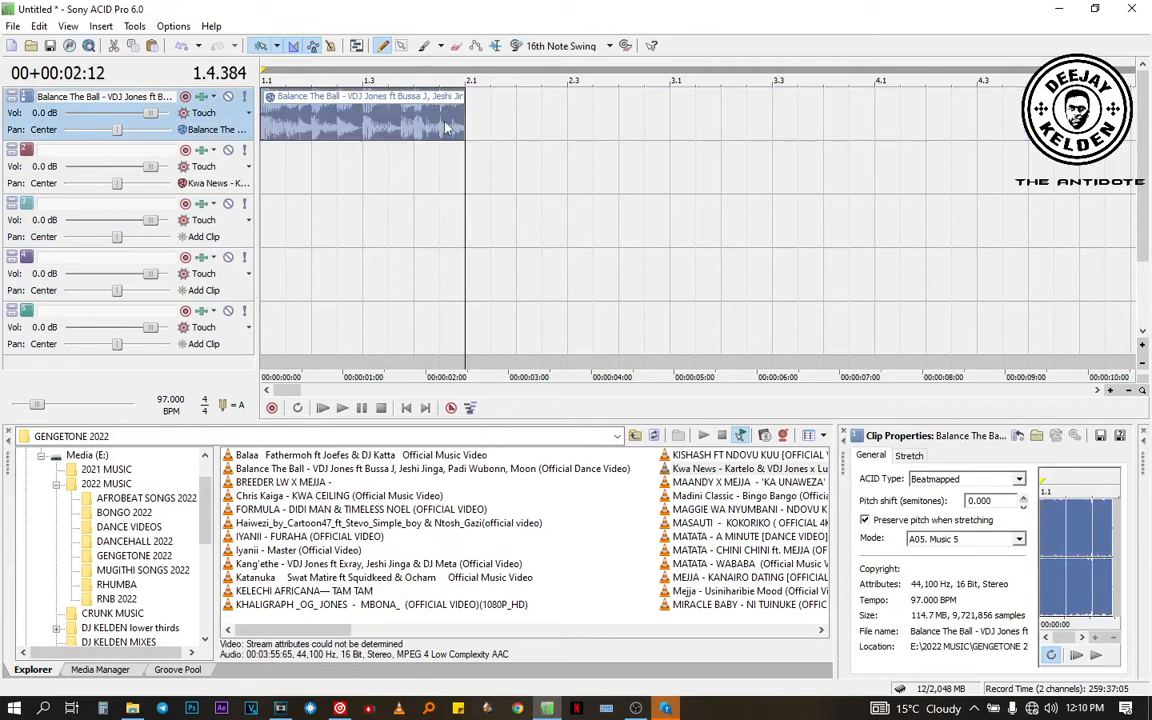
{"action": "right_click", "coordinate": [447, 125]}
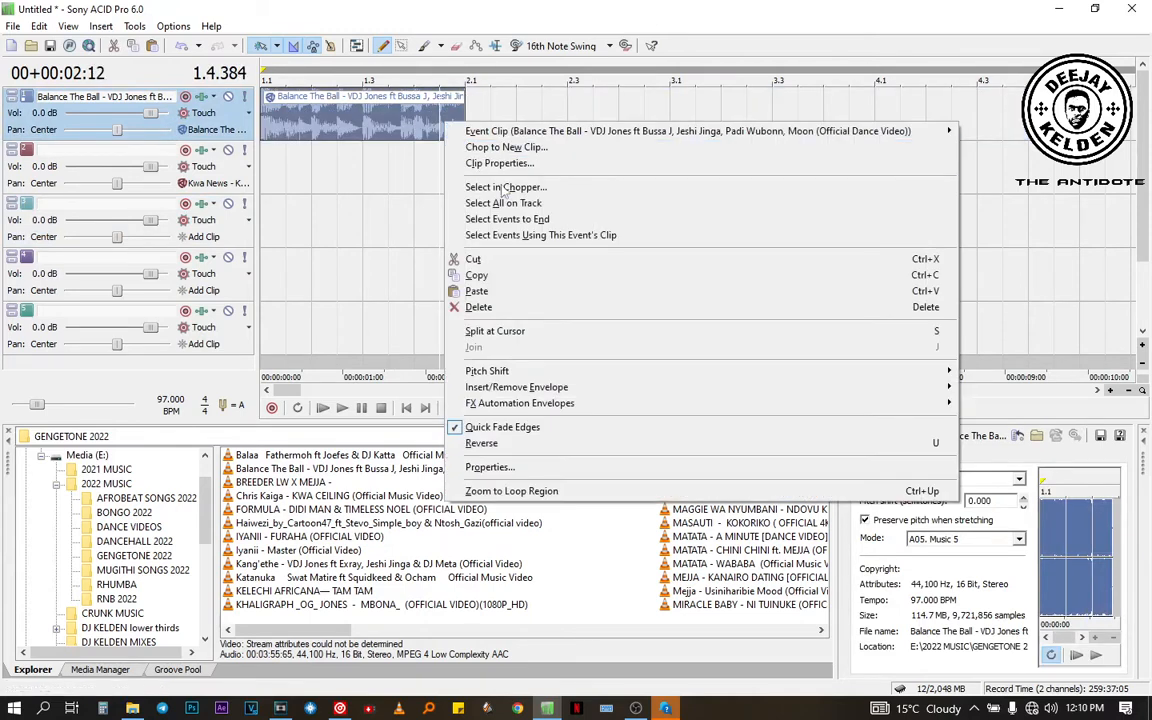
{"action": "left_click", "coordinate": [498, 276]}
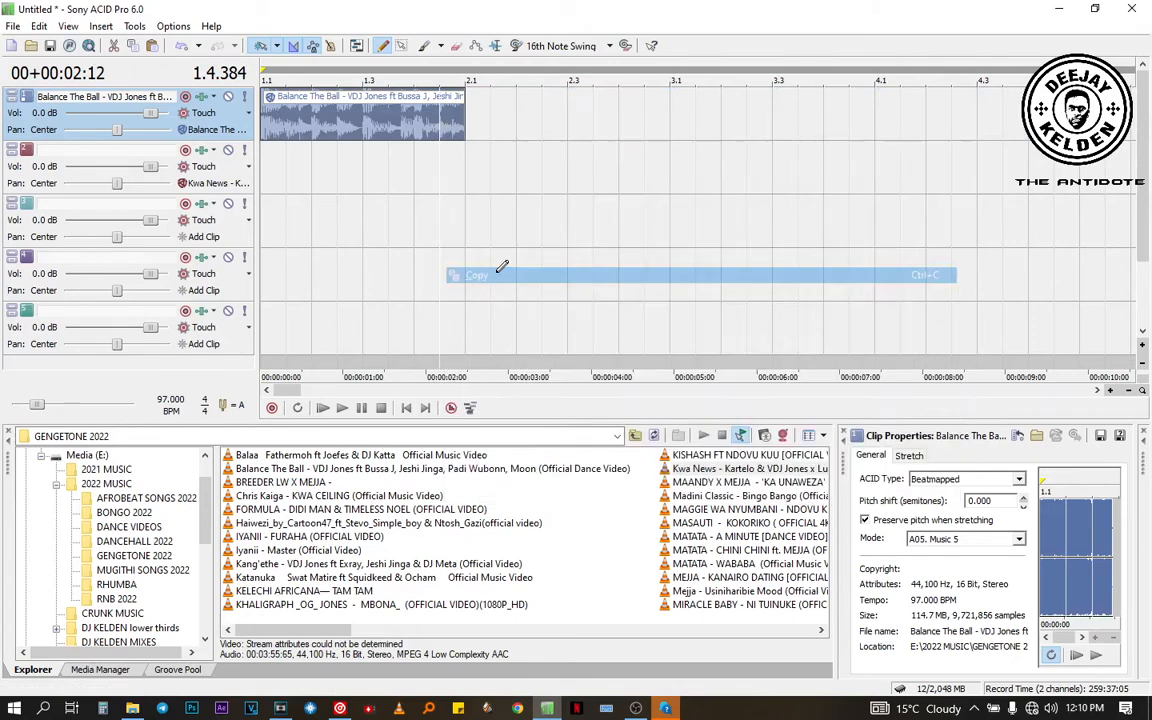
{"action": "left_click", "coordinate": [464, 118]}
{"action": "right_click", "coordinate": [464, 118]}
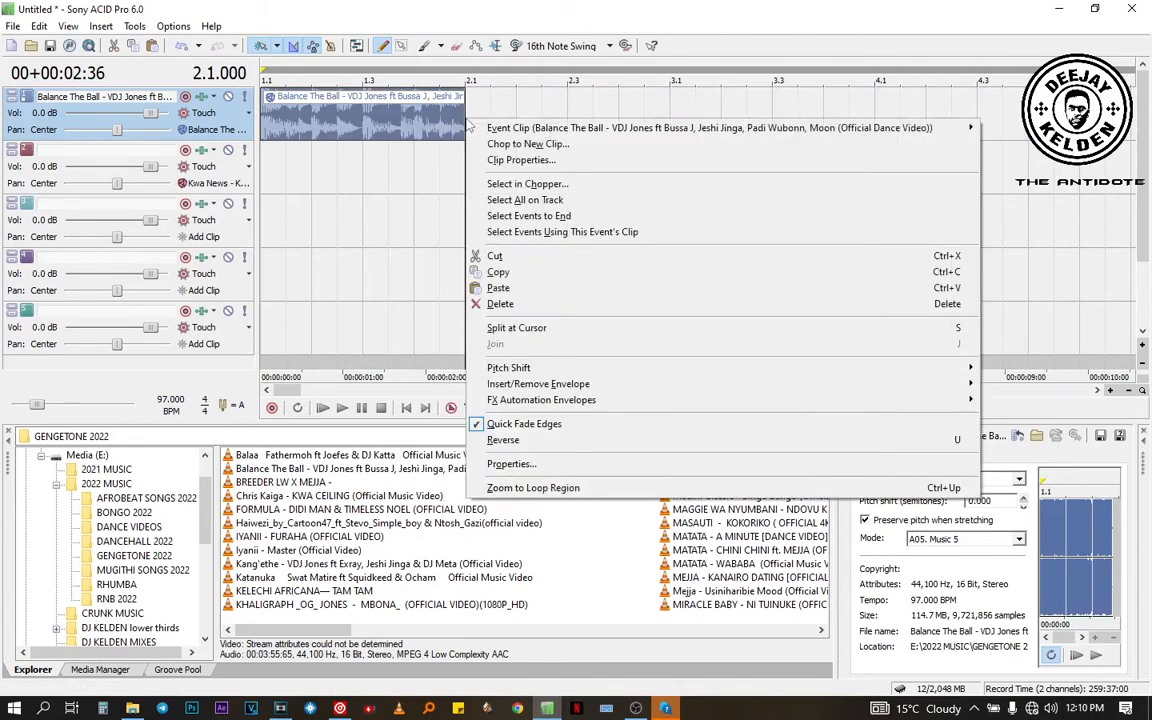
{"action": "left_click", "coordinate": [516, 290]}
{"action": "key", "text": "ctrl+Home"}
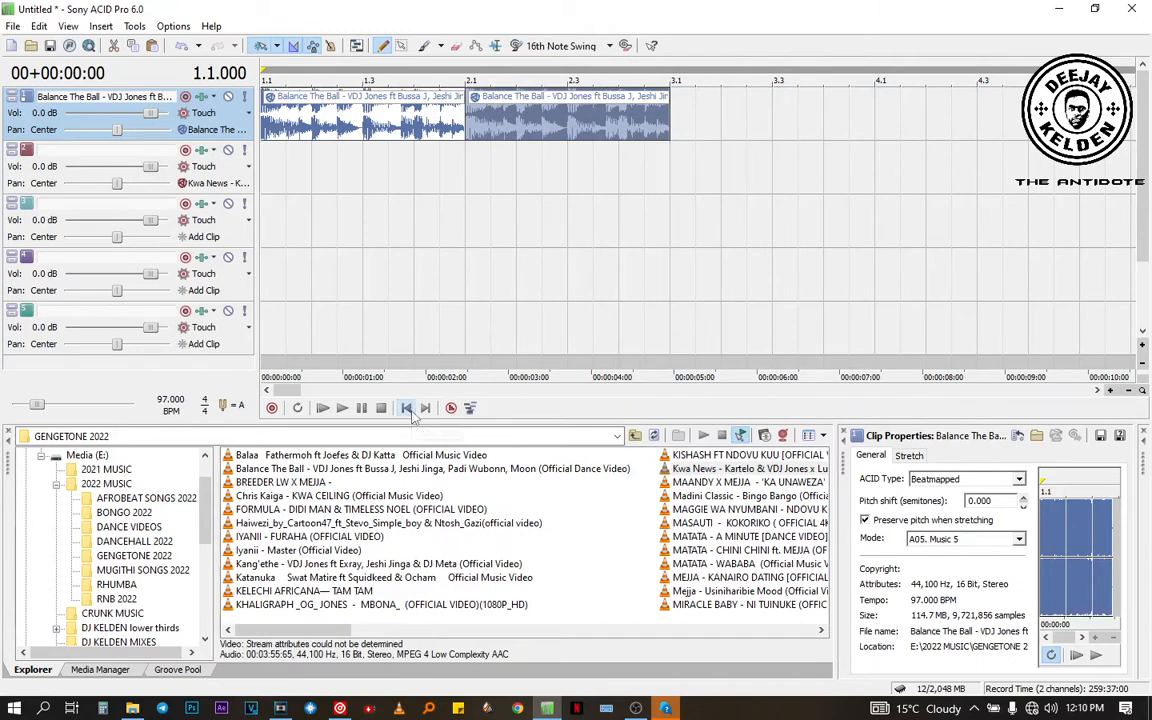
Step: Play the two Balance The Ball clips briefly and extend the second clip's end to about the middle of beat 4.2
{"action": "key", "text": "space"}
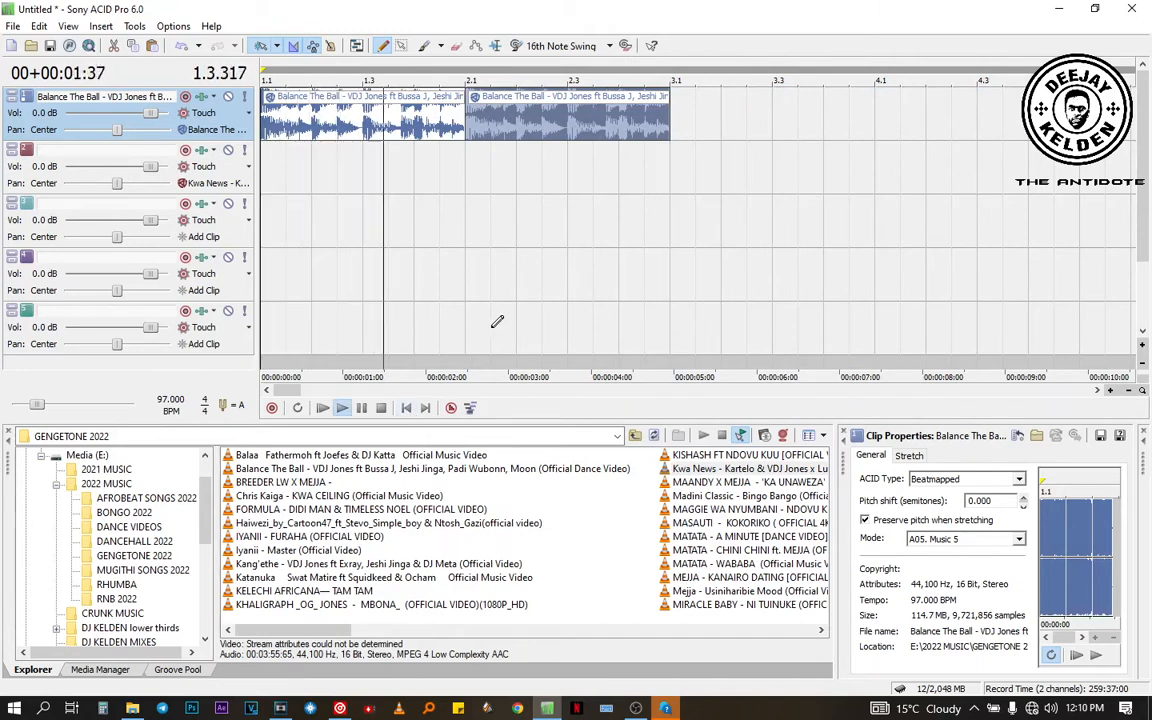
{"action": "key", "text": "space"}
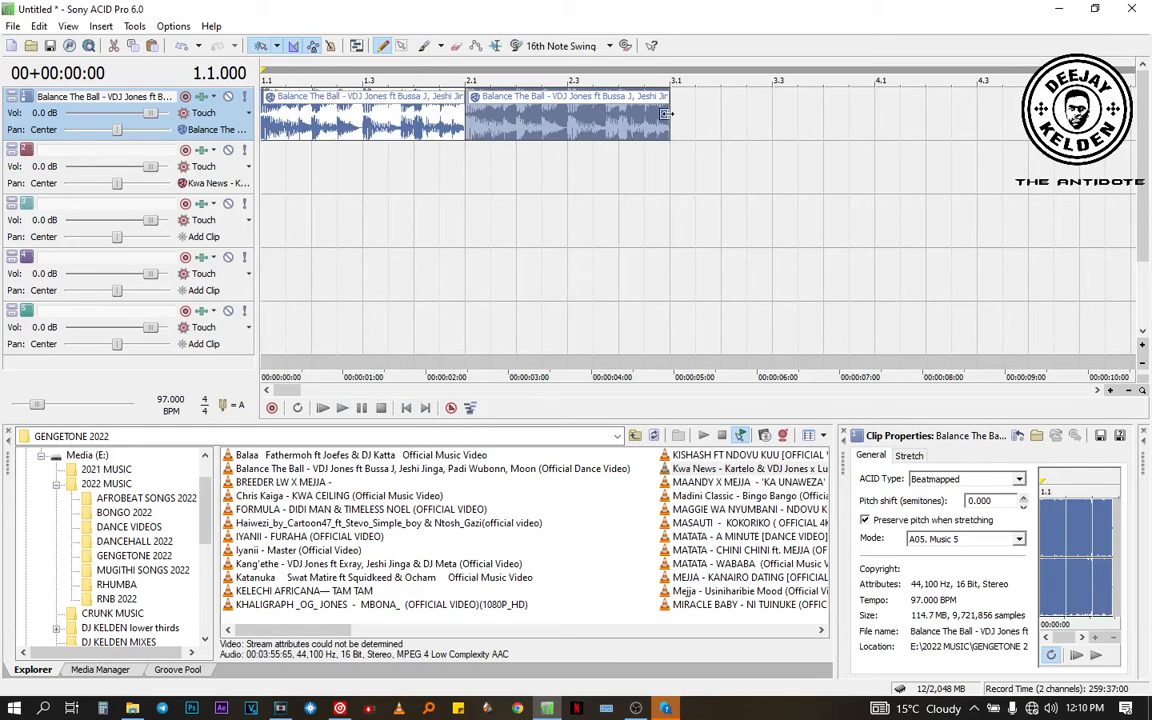
{"action": "left_click_drag", "start_coordinate": [663, 114], "coordinate": [951, 114]}
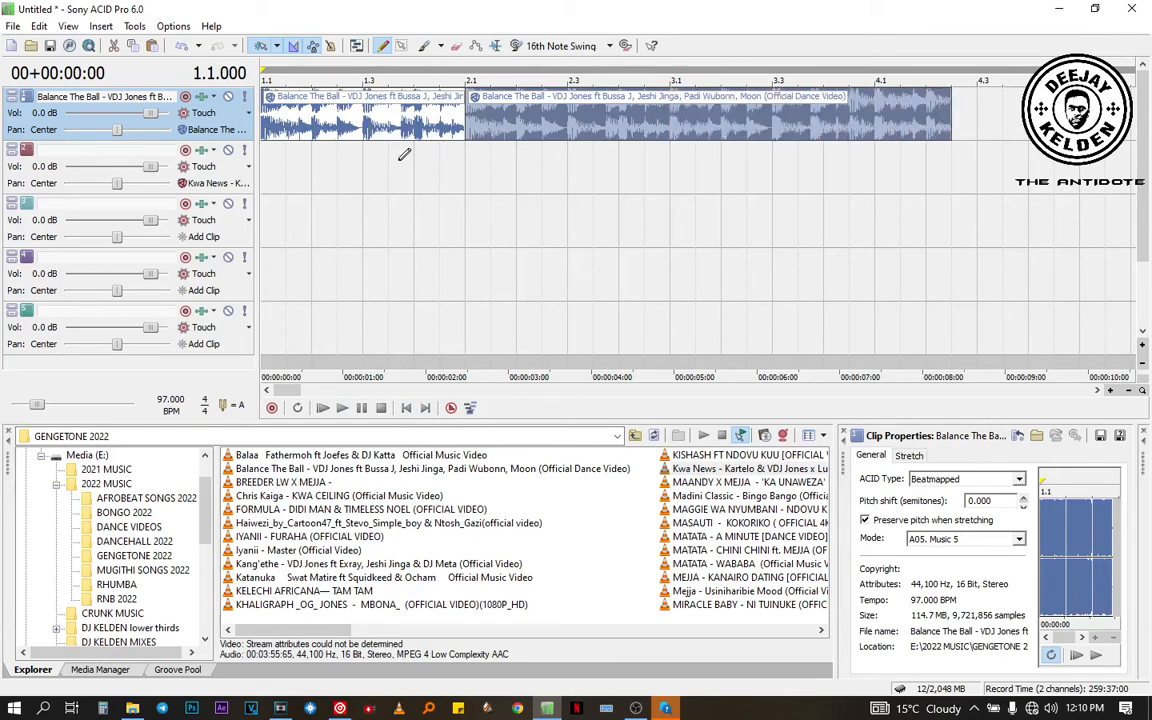
{"action": "left_click", "coordinate": [365, 168]}
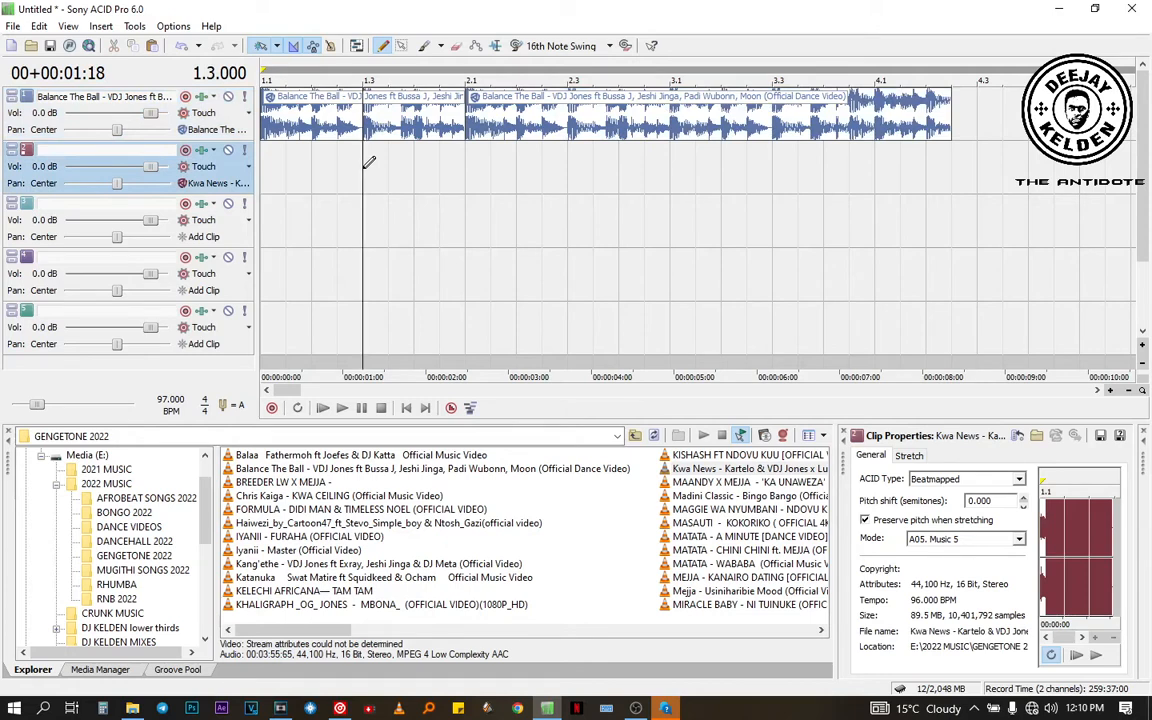
{"action": "scroll", "coordinate": [366, 168], "scroll_direction": "up", "scroll_amount": 3}
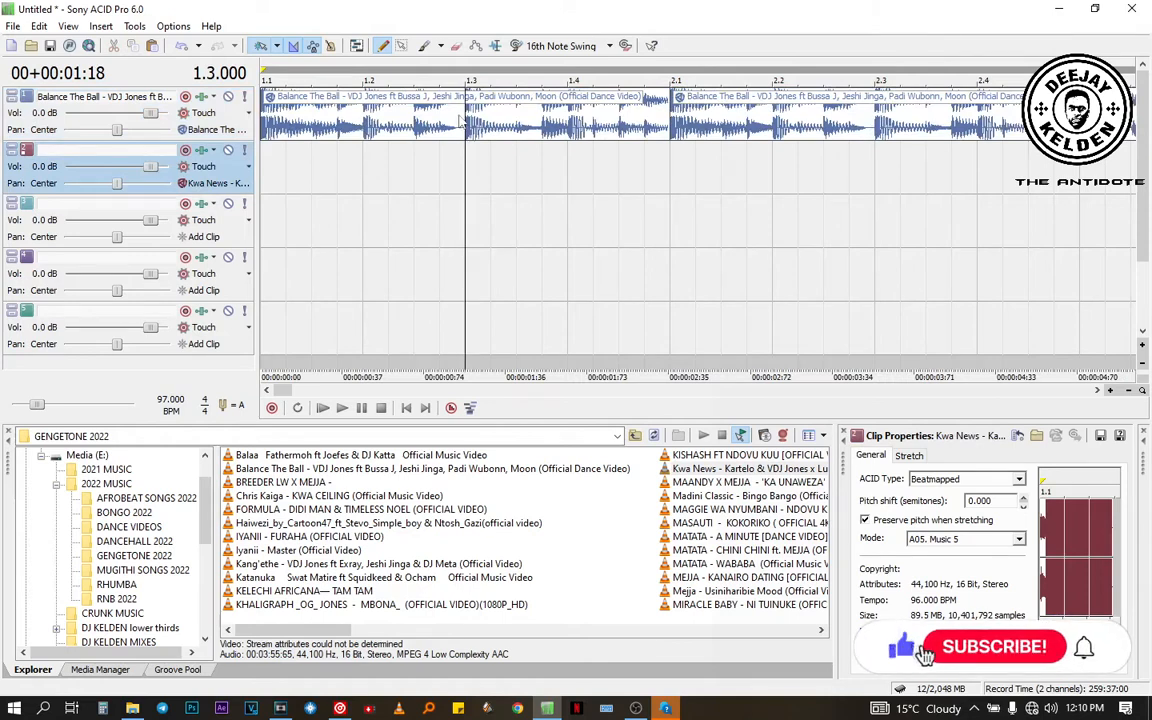
Step: Add the Sony Flange/Wah-Wah effect to track 3 after its Track EQ and dismiss the Get Help window
{"action": "left_click", "coordinate": [413, 228]}
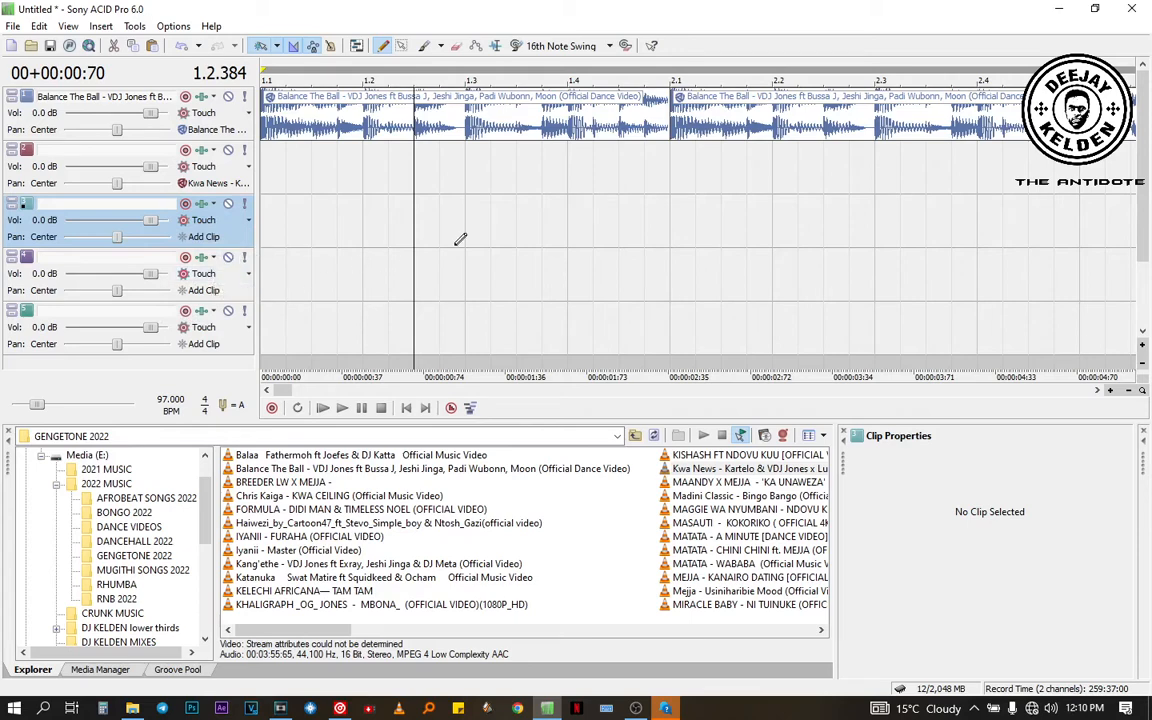
{"action": "left_click", "coordinate": [201, 205]}
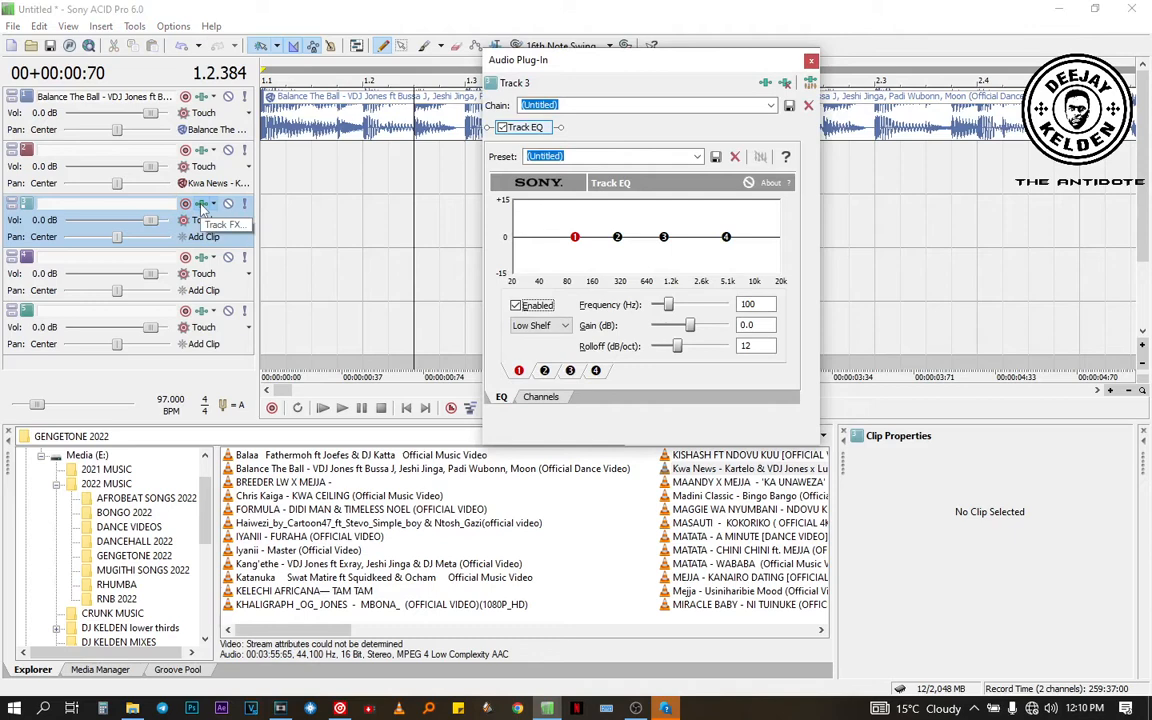
{"action": "left_click", "coordinate": [766, 84]}
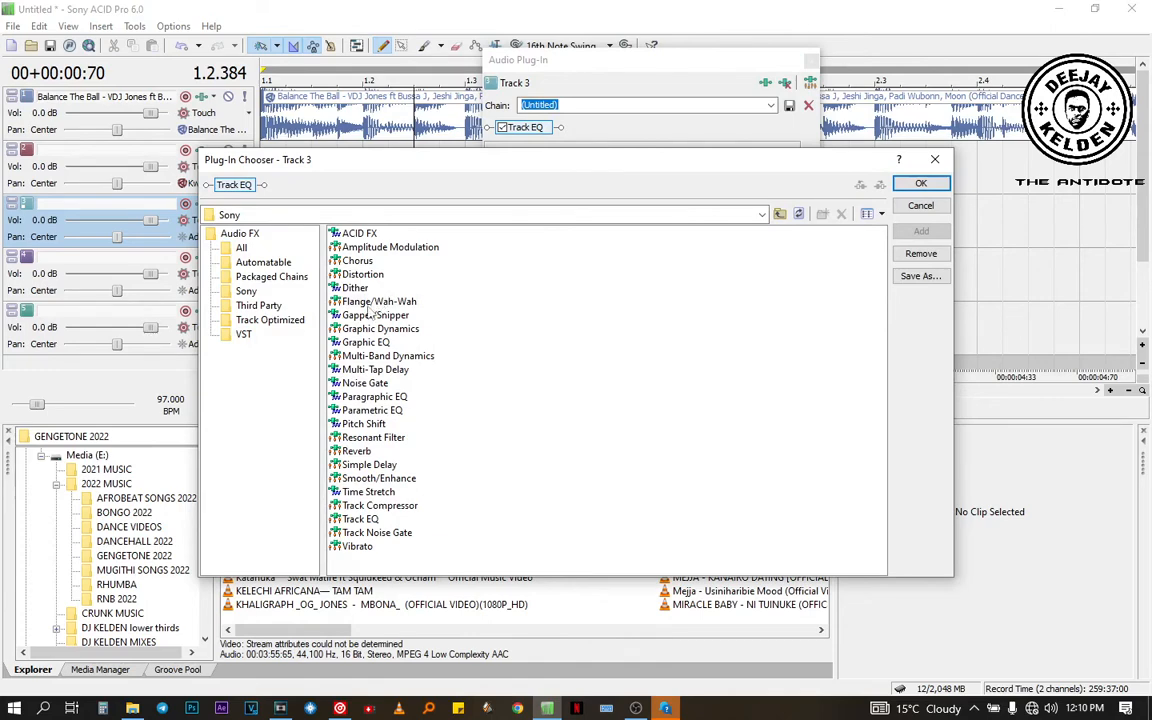
{"action": "left_click", "coordinate": [378, 301]}
{"action": "left_click", "coordinate": [921, 231]}
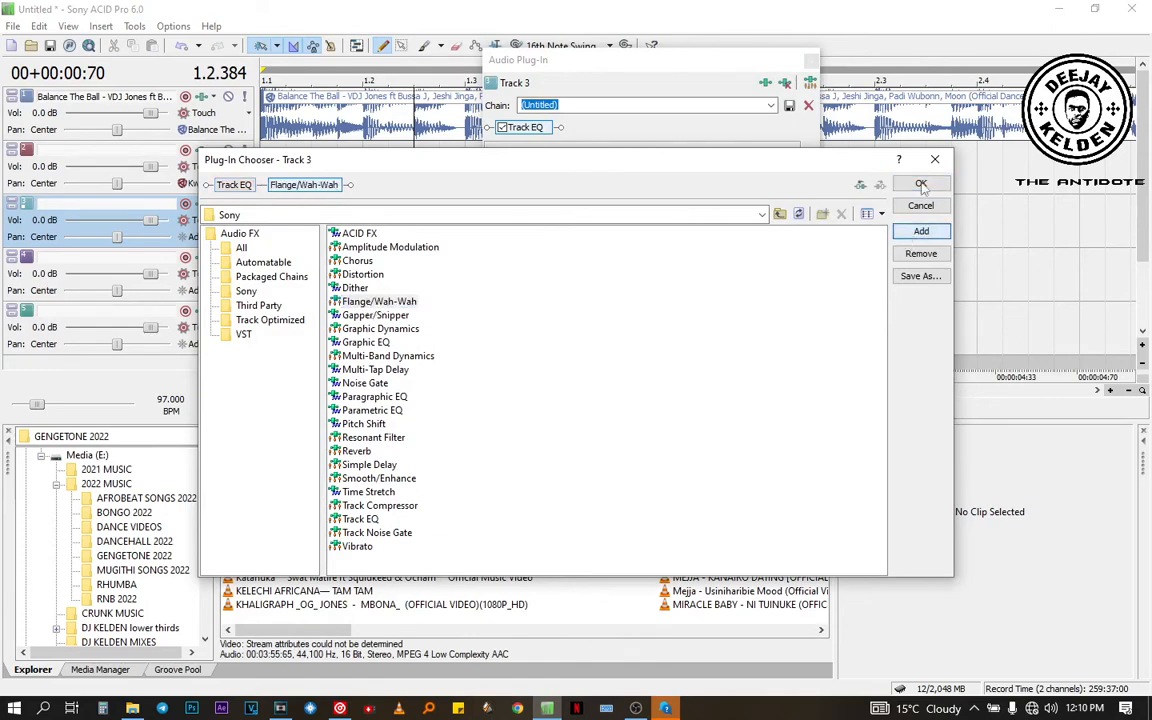
{"action": "left_click", "coordinate": [922, 186]}
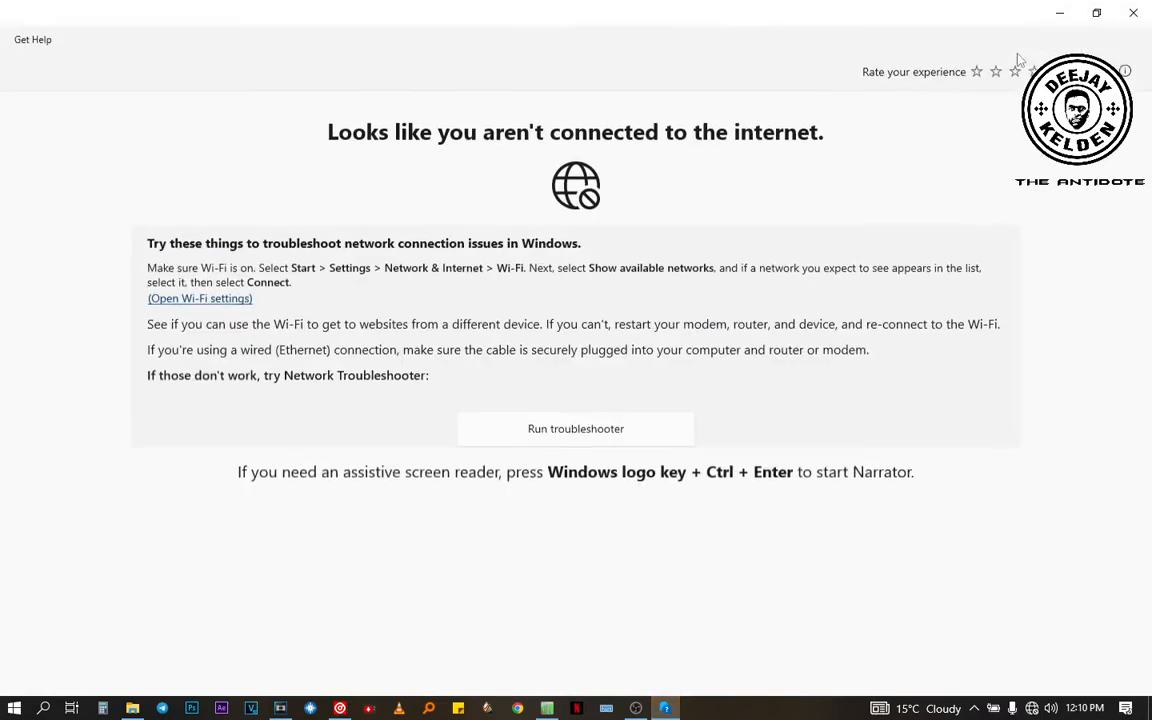
{"action": "left_click", "coordinate": [1133, 12]}
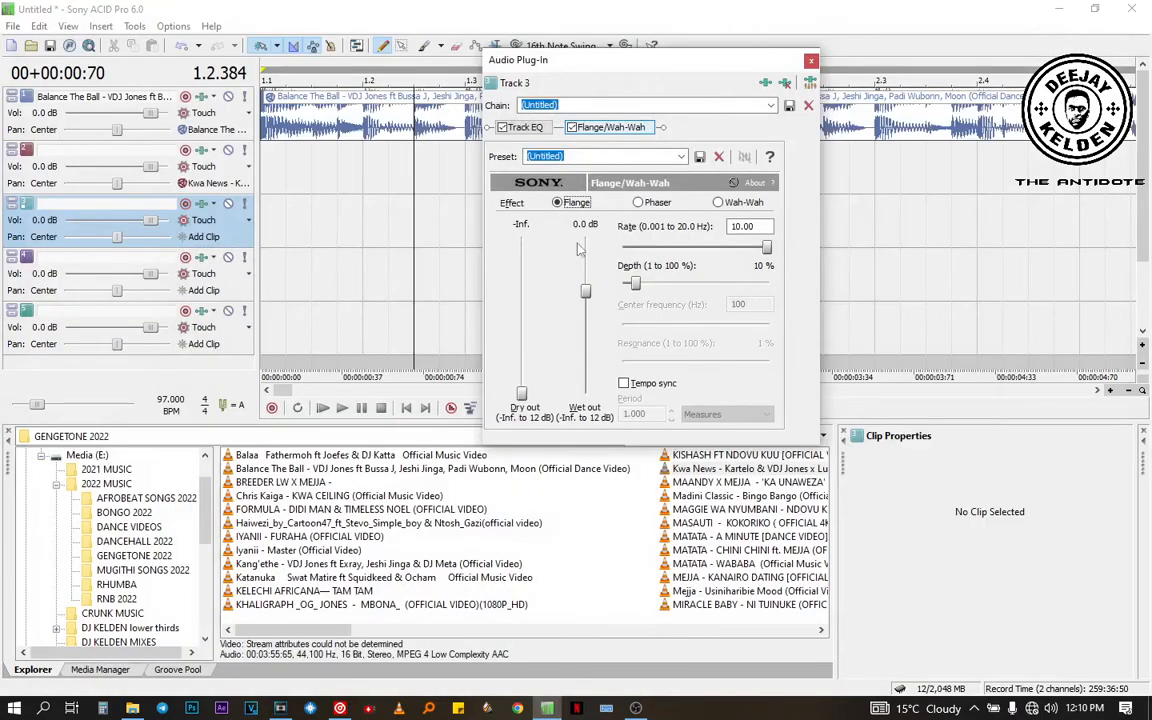
Step: Apply the Wah-wah 4 preset to track 3's Flange/Wah-Wah effect and name the track "wah wah 4"
{"action": "left_click", "coordinate": [614, 156]}
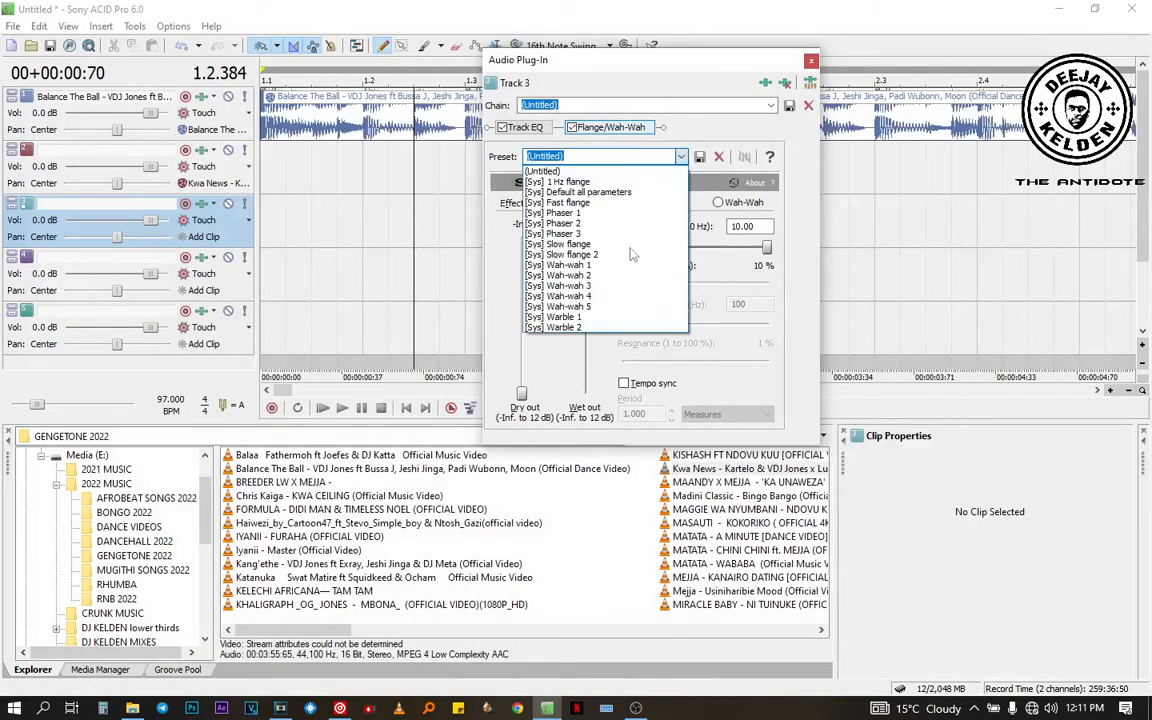
{"action": "left_click", "coordinate": [603, 297]}
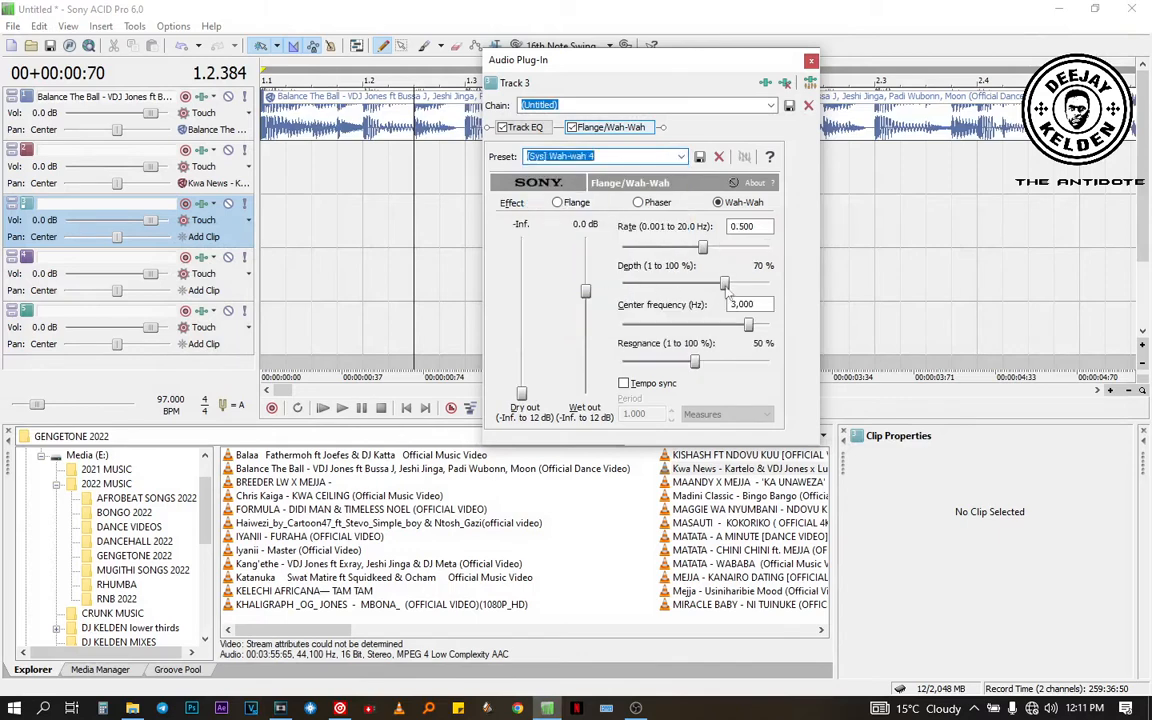
{"action": "left_click", "coordinate": [876, 220]}
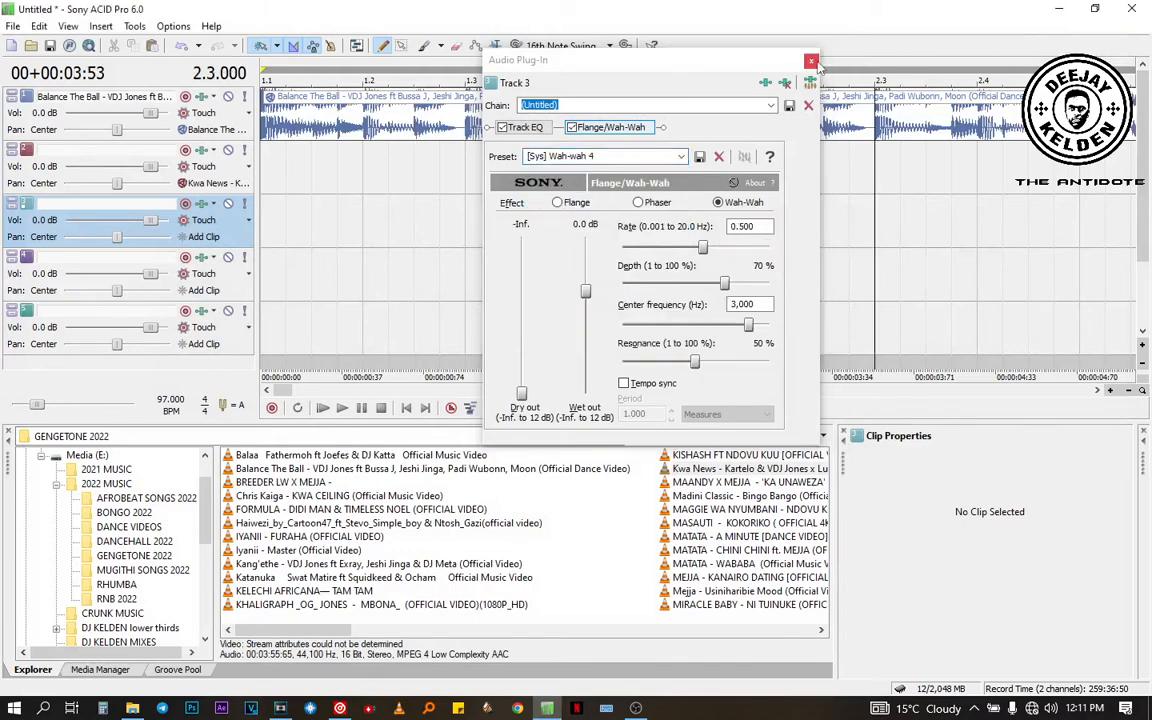
{"action": "left_click", "coordinate": [811, 61]}
{"action": "key", "text": "F1"}
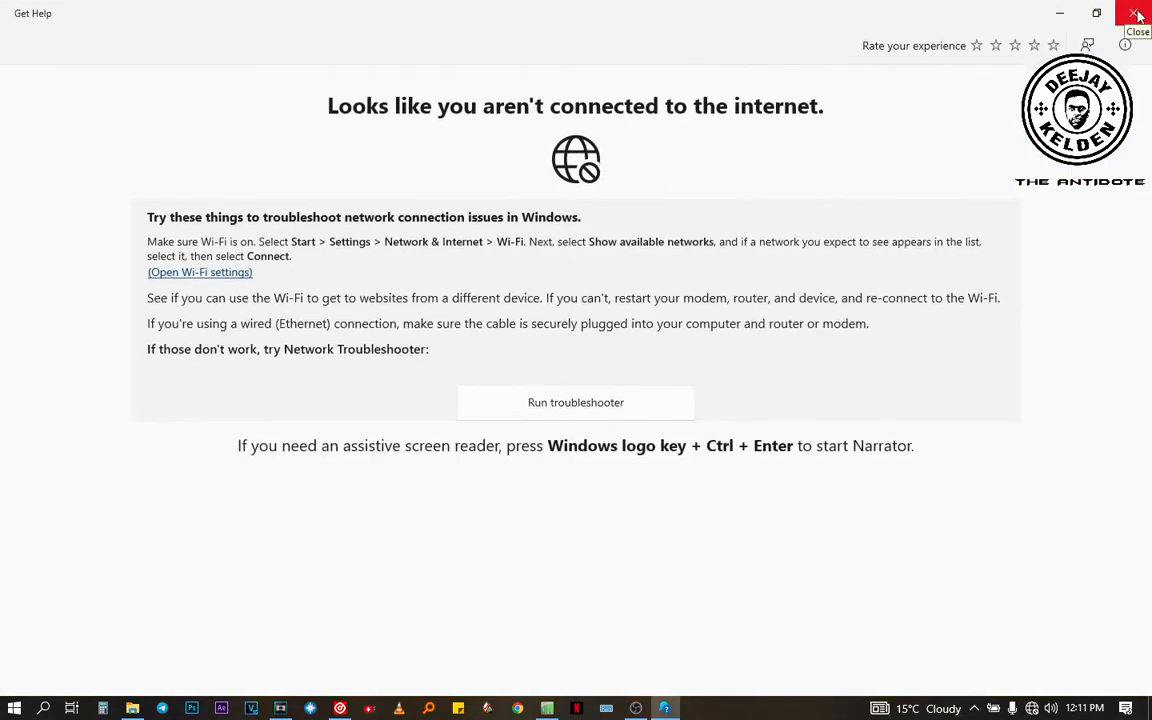
{"action": "left_click", "coordinate": [1136, 14]}
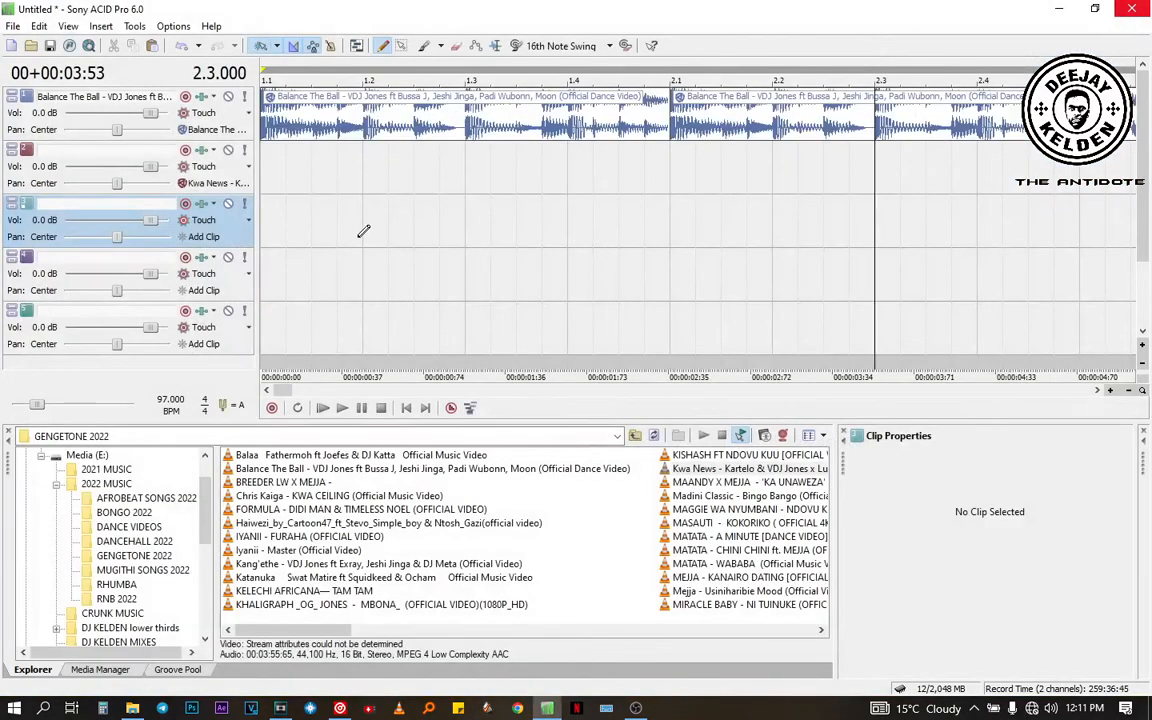
{"action": "double_click", "coordinate": [119, 210]}
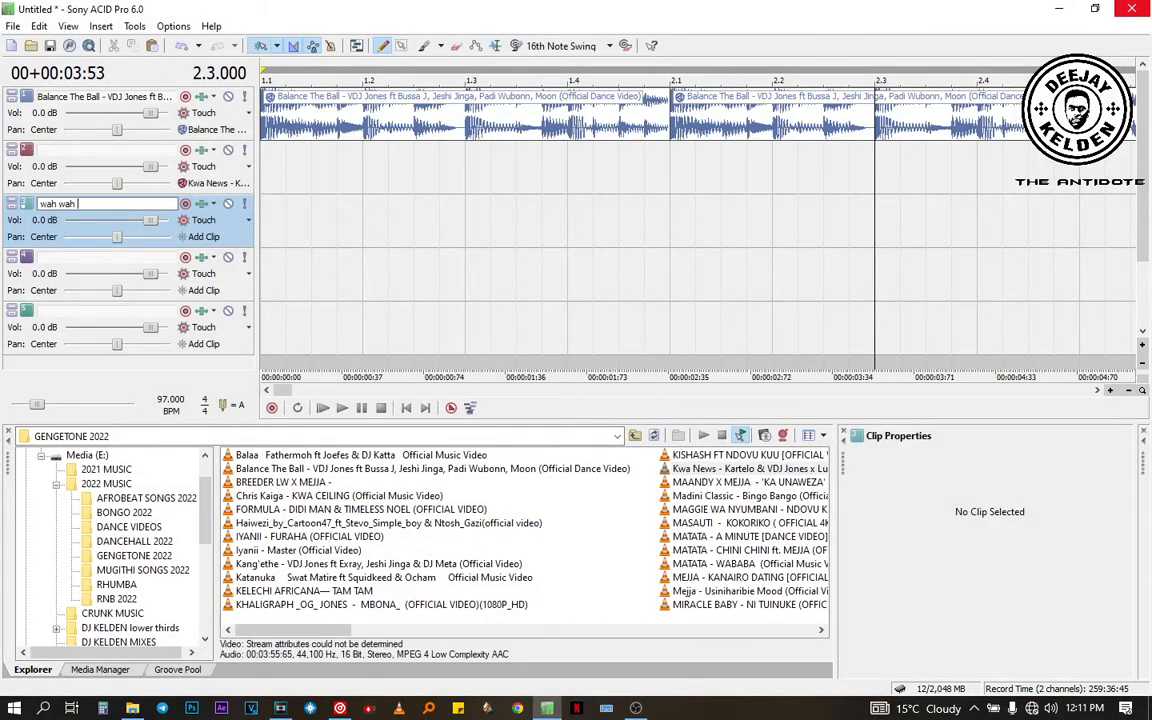
{"action": "left_click", "coordinate": [415, 272]}
Step: Add the Sony Flange/Wah-Wah effect to track 4 after its Track EQ and dismiss the Get Help window
{"action": "left_click", "coordinate": [201, 257]}
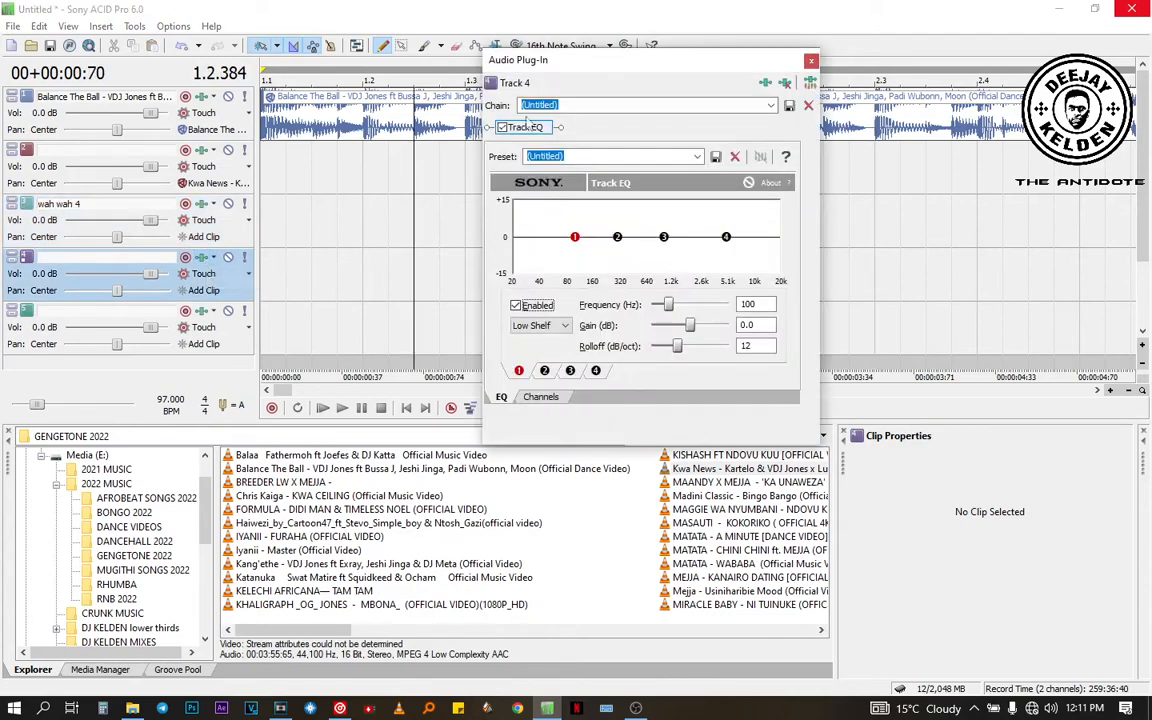
{"action": "left_click", "coordinate": [766, 84]}
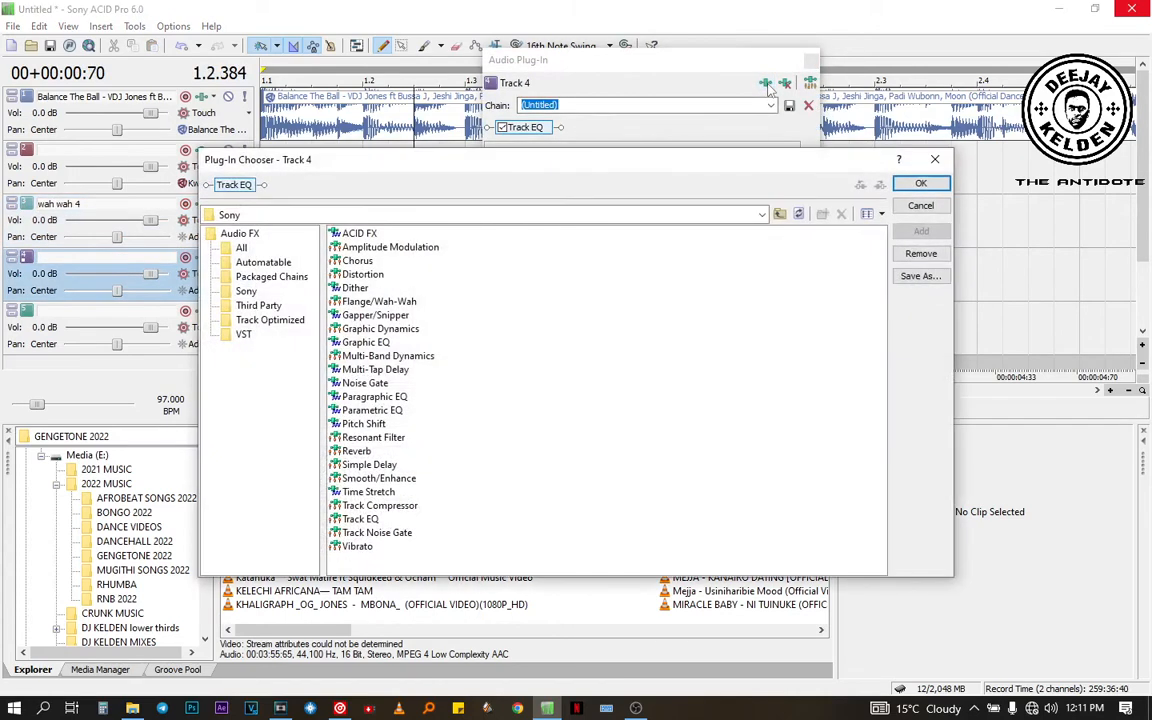
{"action": "left_click", "coordinate": [403, 302]}
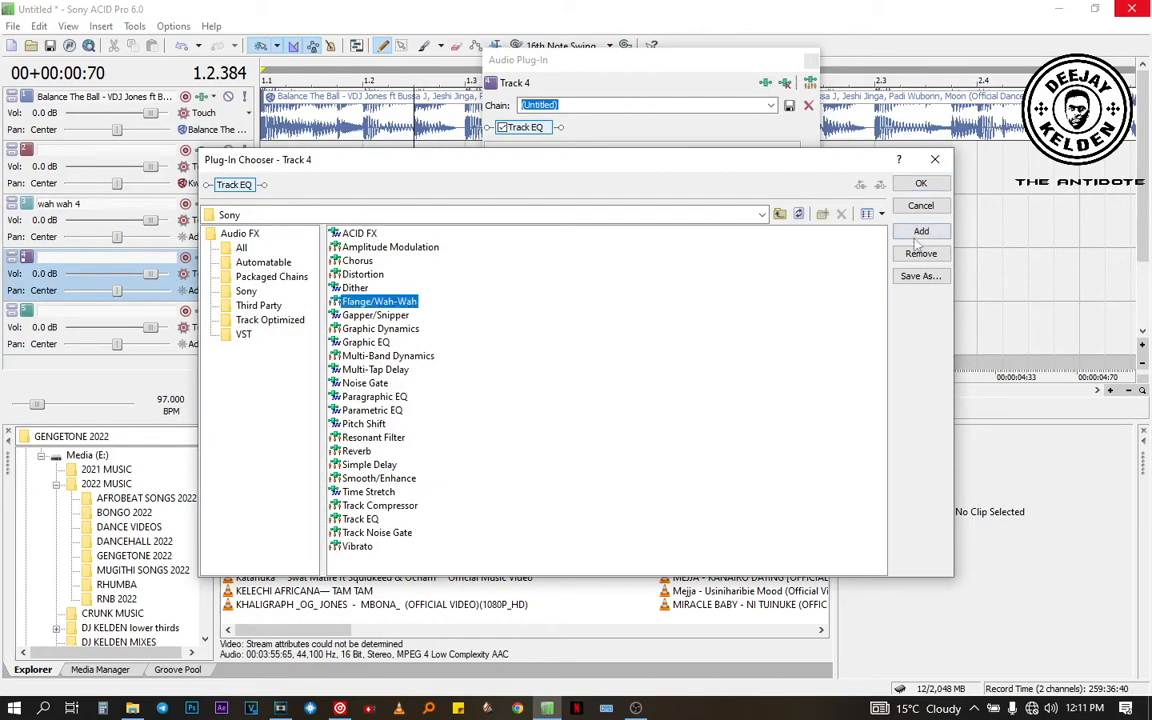
{"action": "left_click", "coordinate": [921, 231]}
{"action": "left_click", "coordinate": [921, 184]}
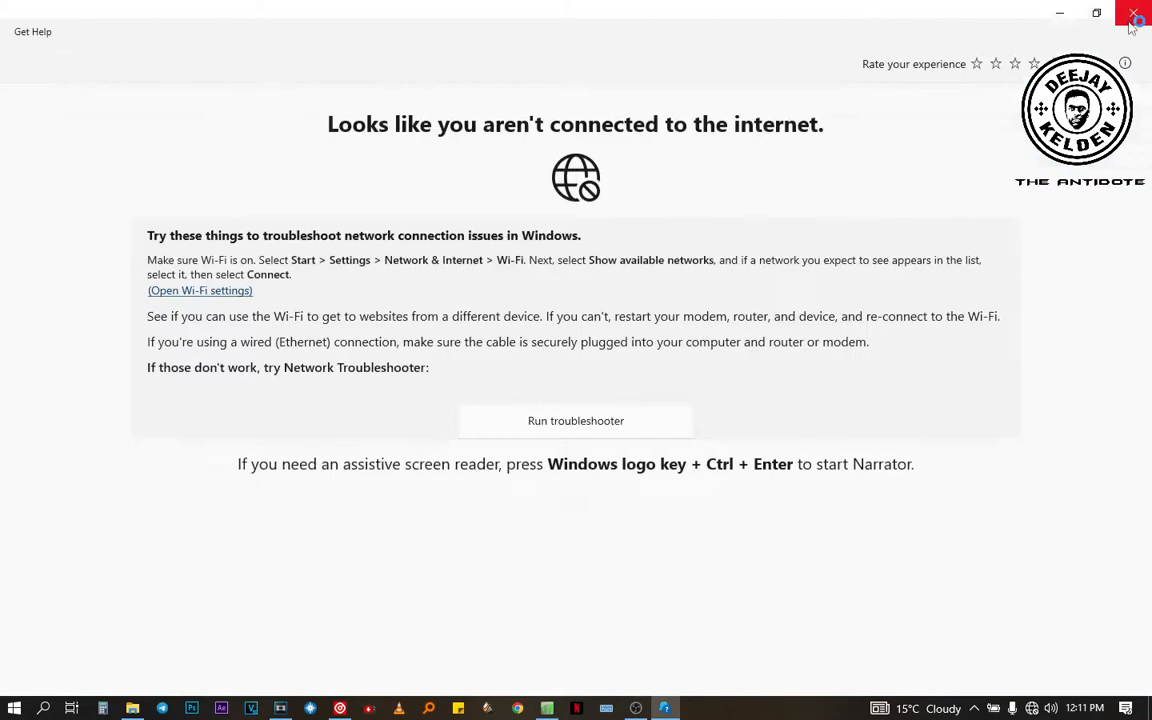
{"action": "left_click", "coordinate": [1141, 22]}
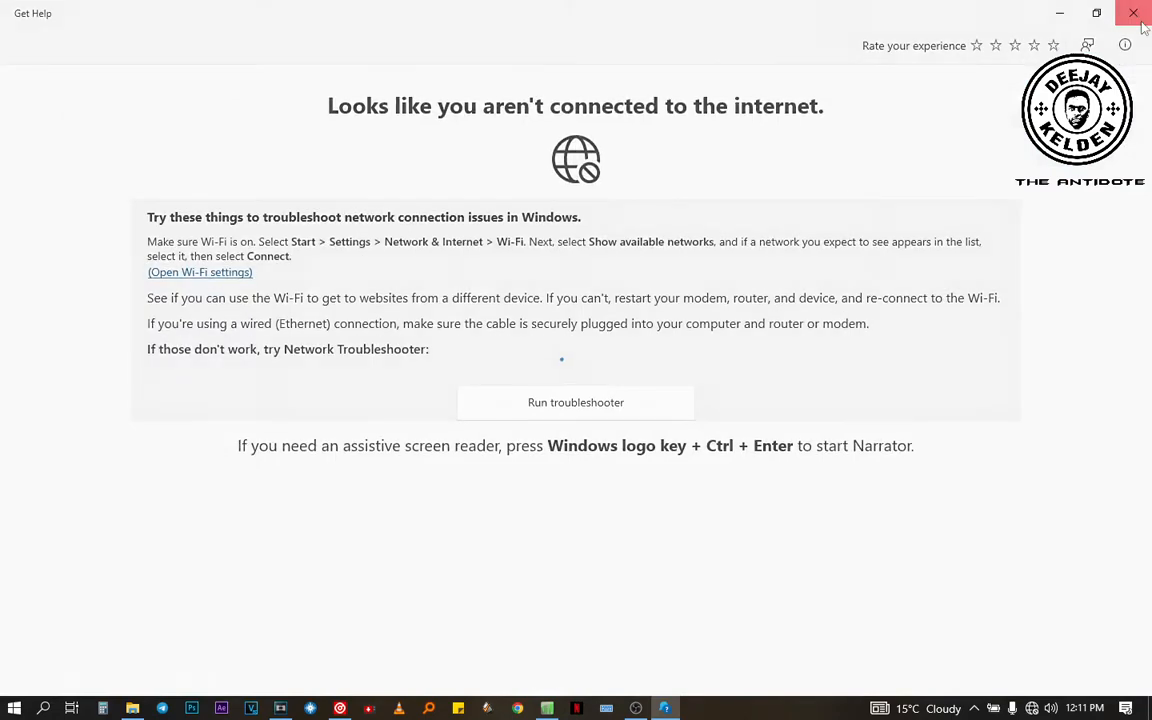
Step: Apply the Slow flange preset to track 4's Flange/Wah-Wah effect and name the track "slow flange"
{"action": "left_click", "coordinate": [681, 158]}
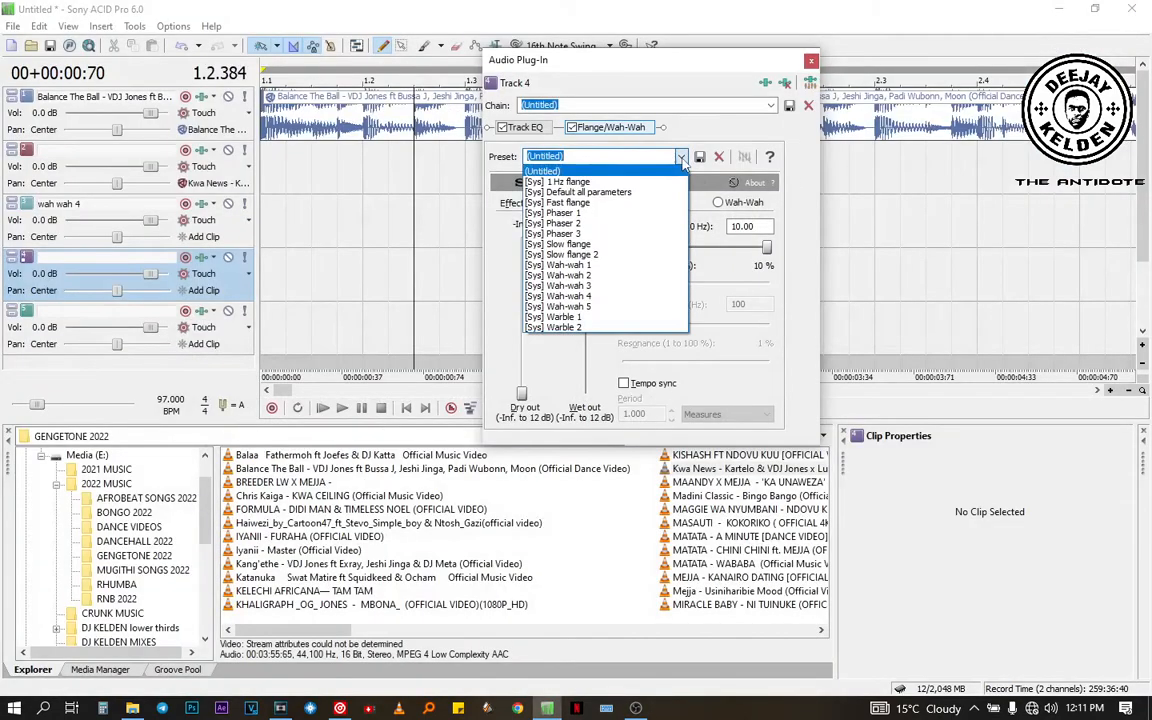
{"action": "left_click", "coordinate": [602, 245]}
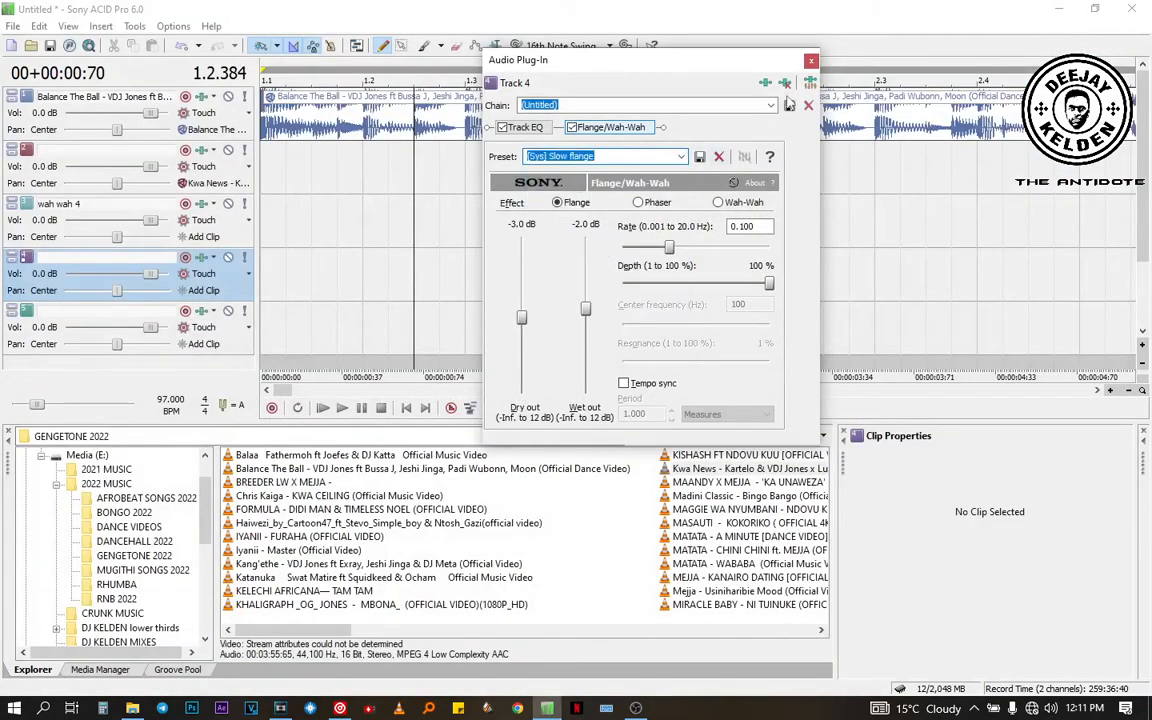
{"action": "left_click", "coordinate": [811, 62]}
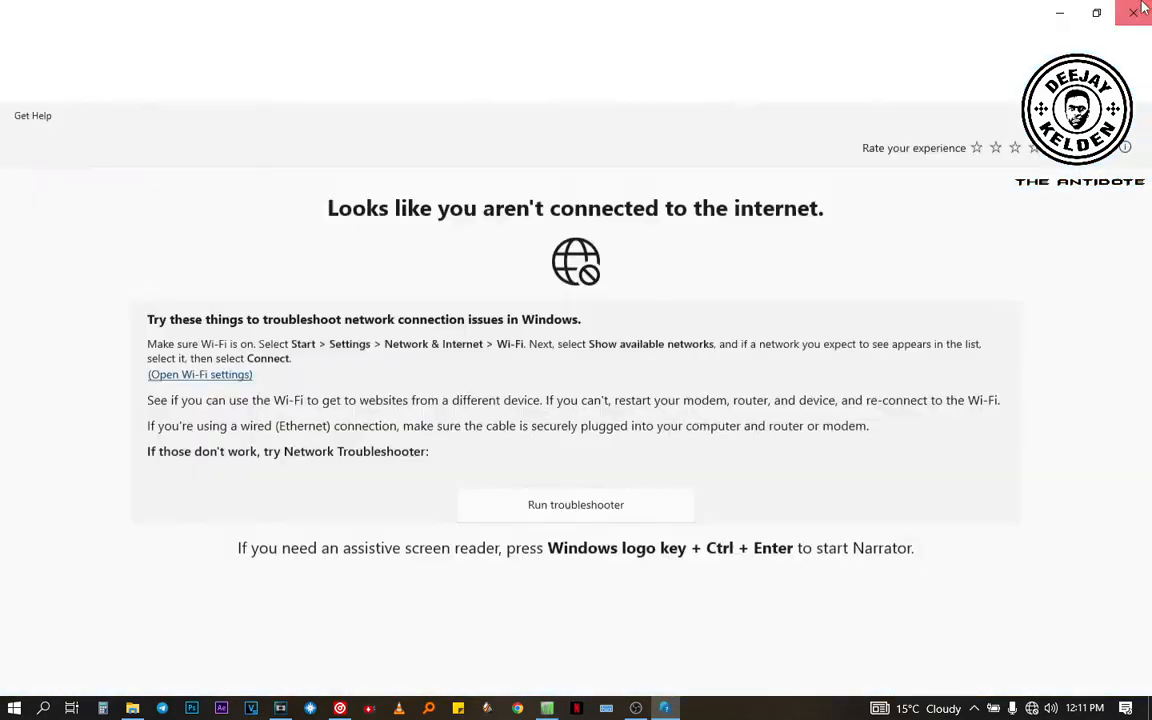
{"action": "left_click", "coordinate": [1141, 6]}
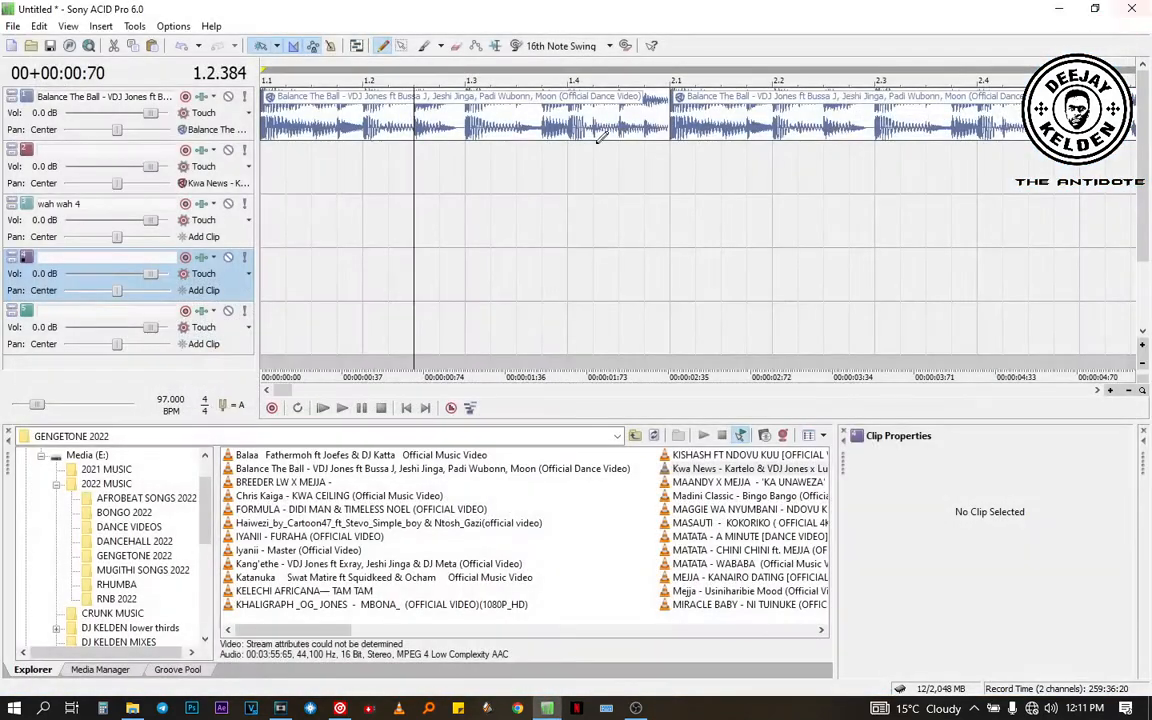
{"action": "double_click", "coordinate": [127, 260]}
{"action": "type", "text": "s"}
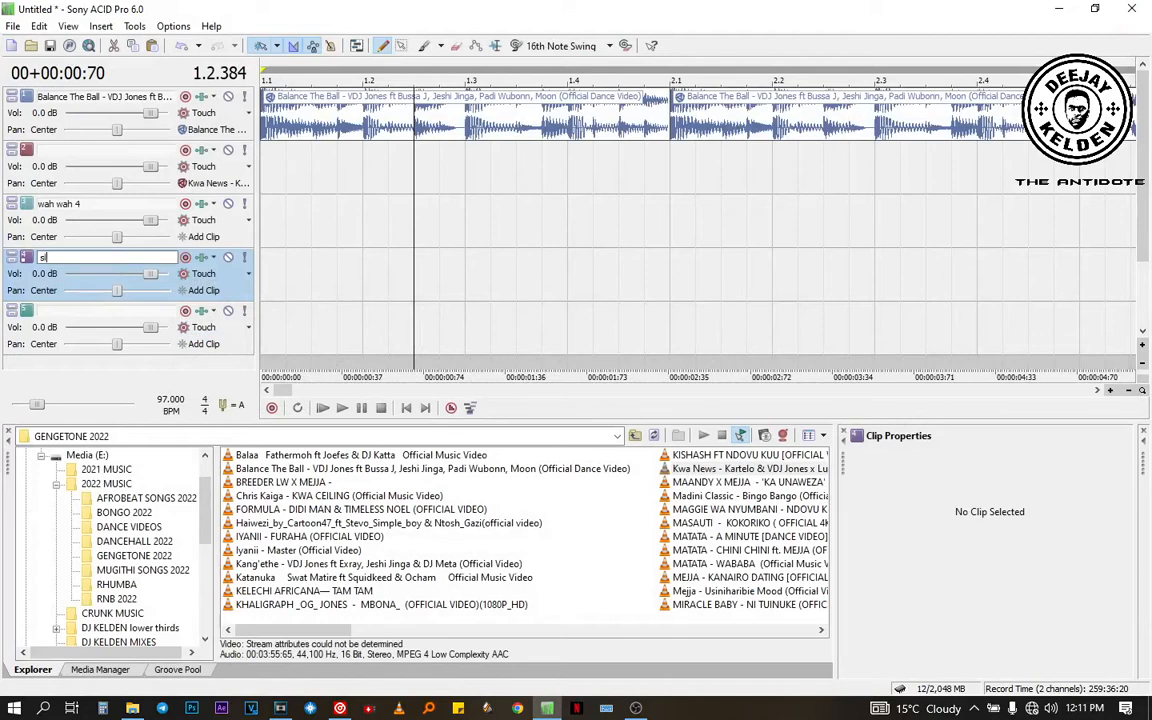
{"action": "type", "text": "low flange"}
{"action": "left_click", "coordinate": [349, 269]}
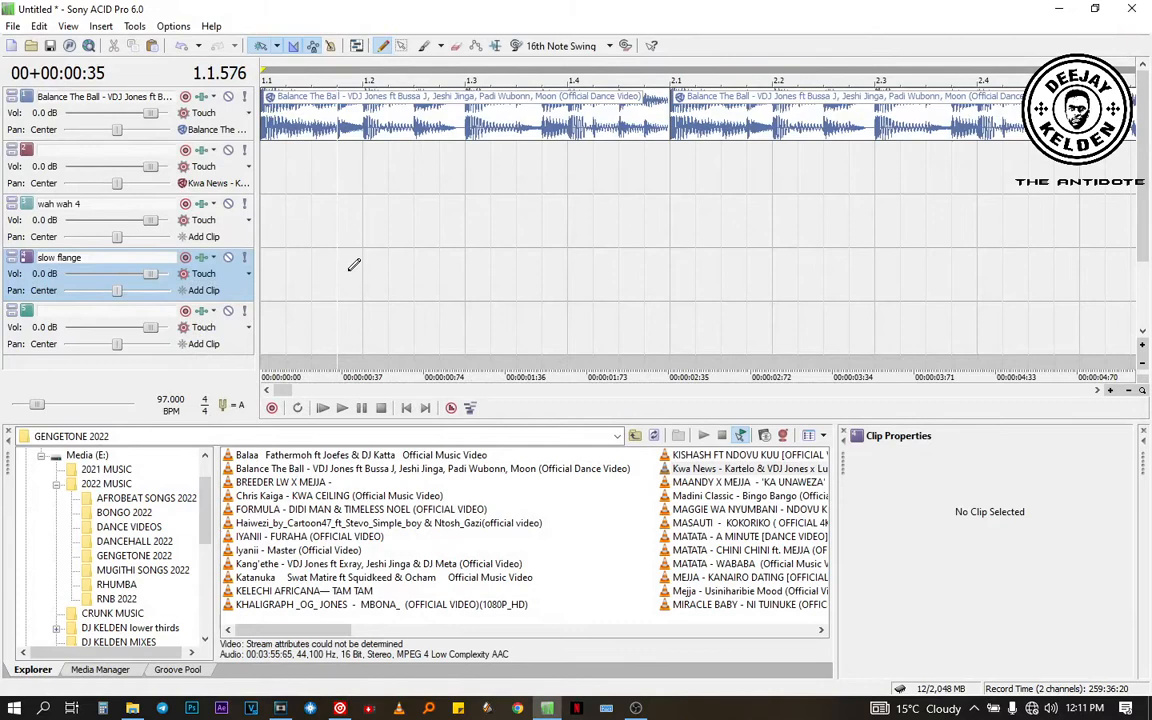
Step: Add two ACID FX effects to track 5 after its Track EQ and dismiss the Get Help window
{"action": "left_click", "coordinate": [199, 312]}
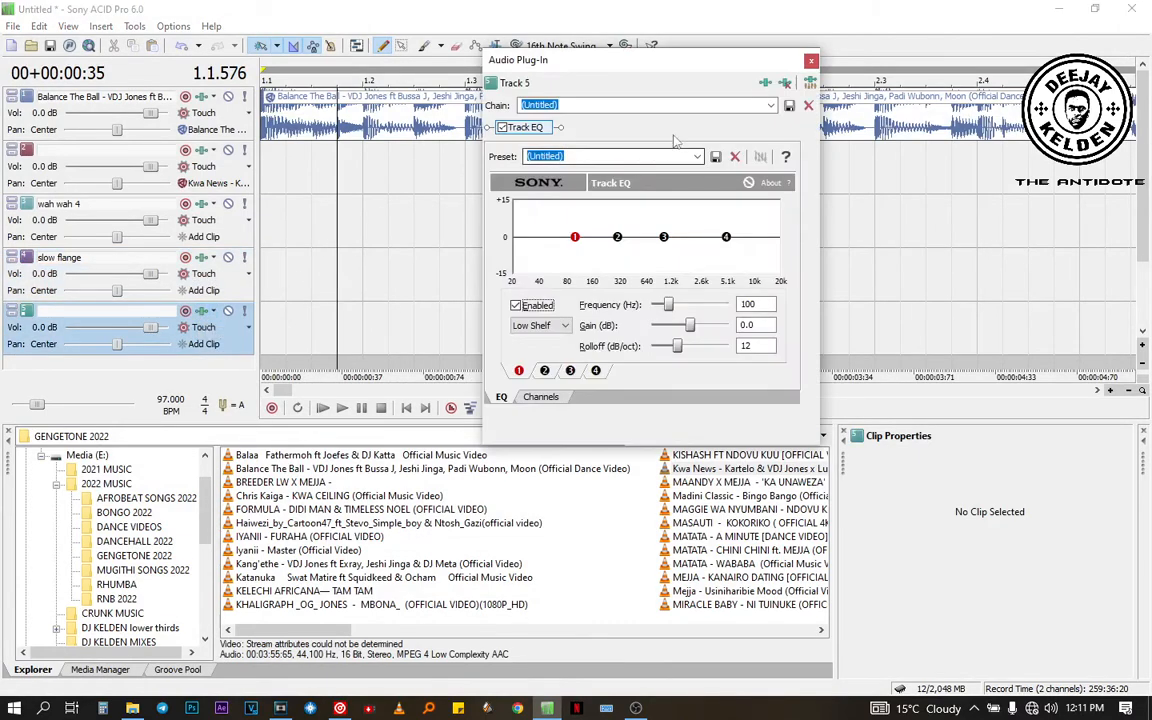
{"action": "left_click", "coordinate": [765, 84]}
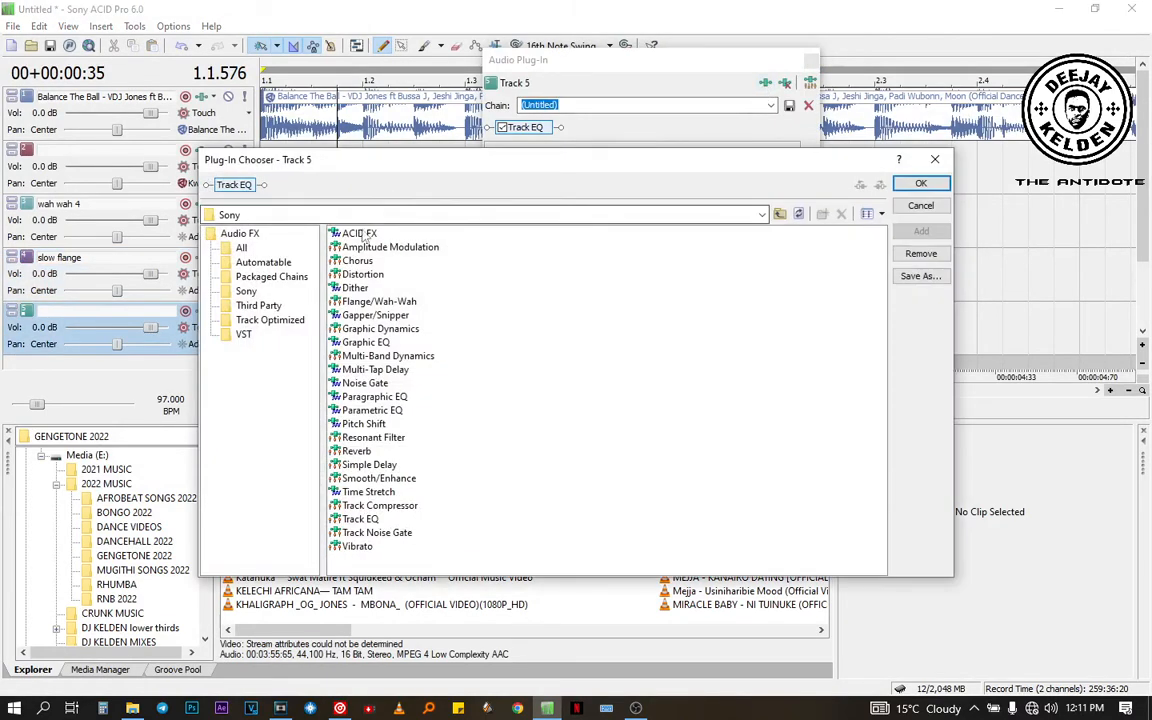
{"action": "left_click", "coordinate": [918, 231]}
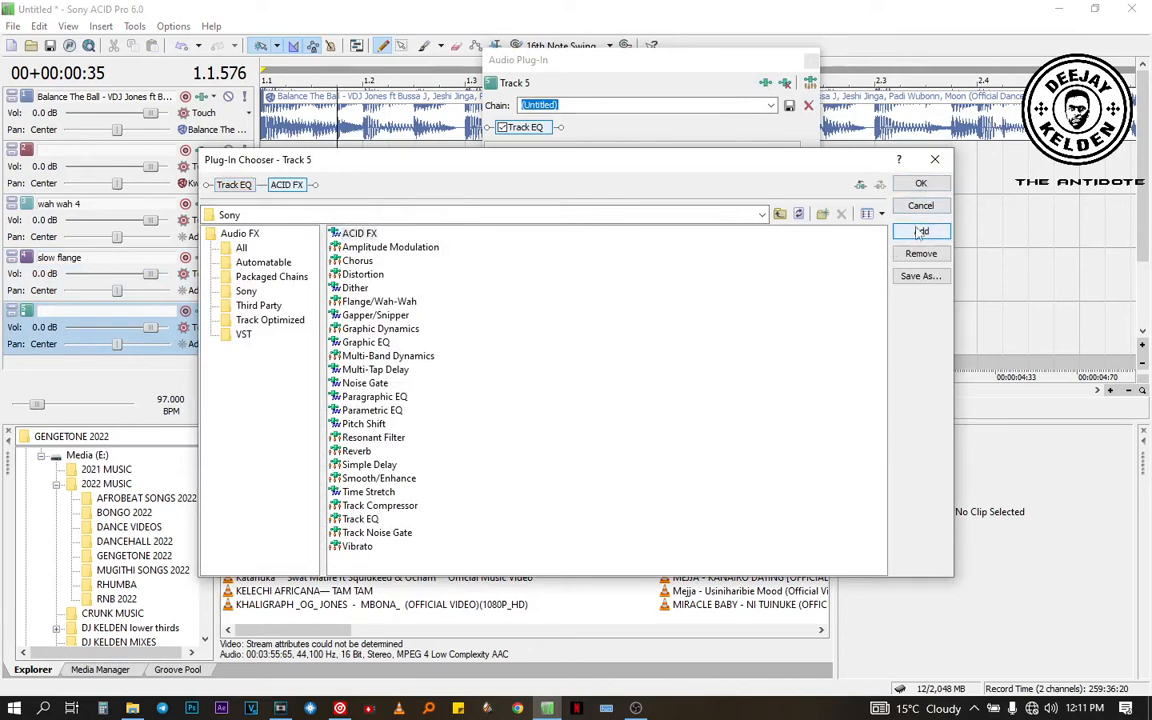
{"action": "left_click", "coordinate": [356, 235]}
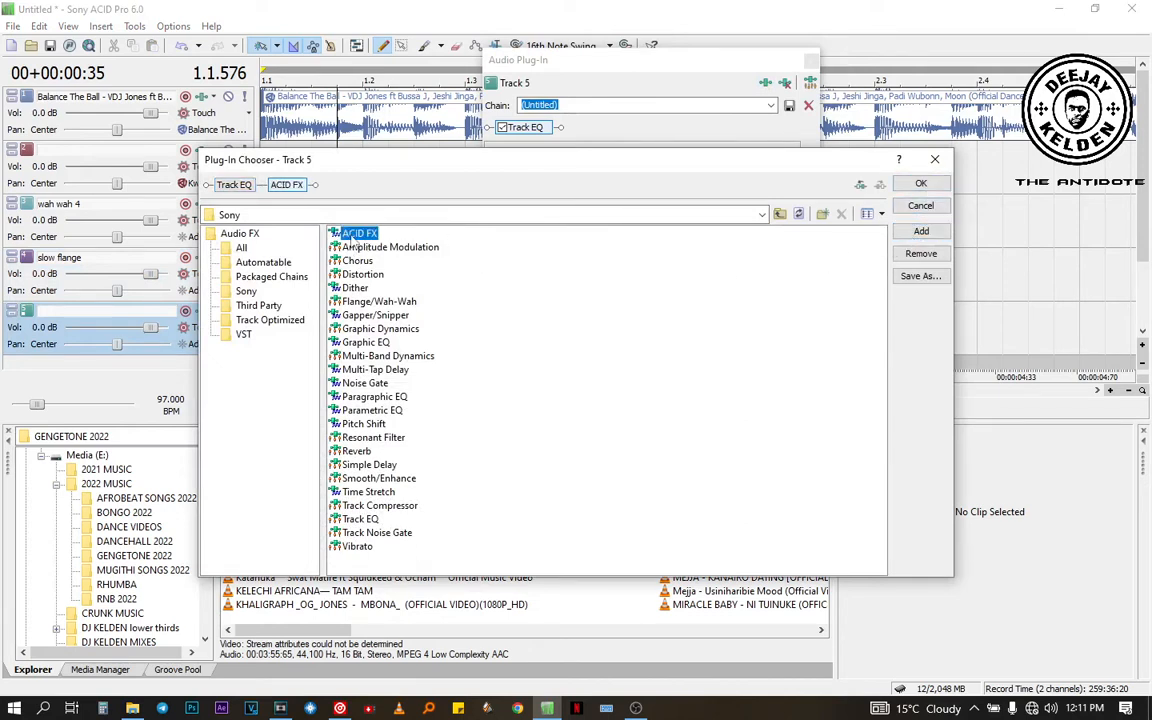
{"action": "left_click", "coordinate": [921, 231]}
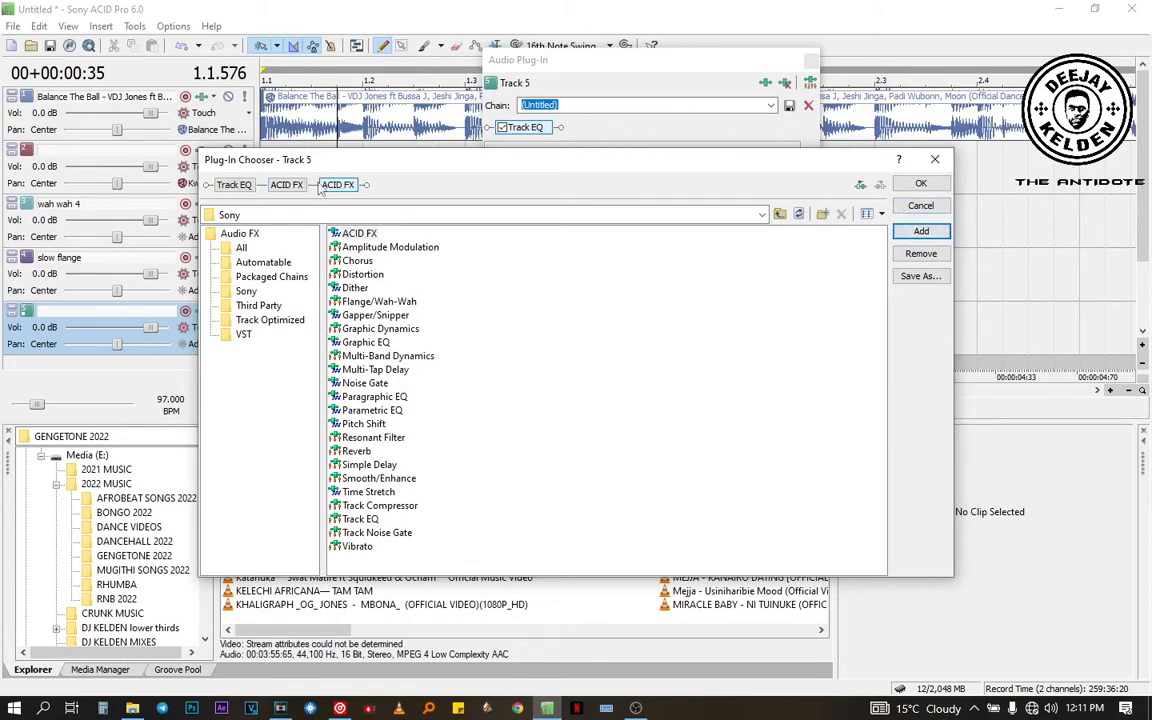
{"action": "left_click", "coordinate": [919, 185]}
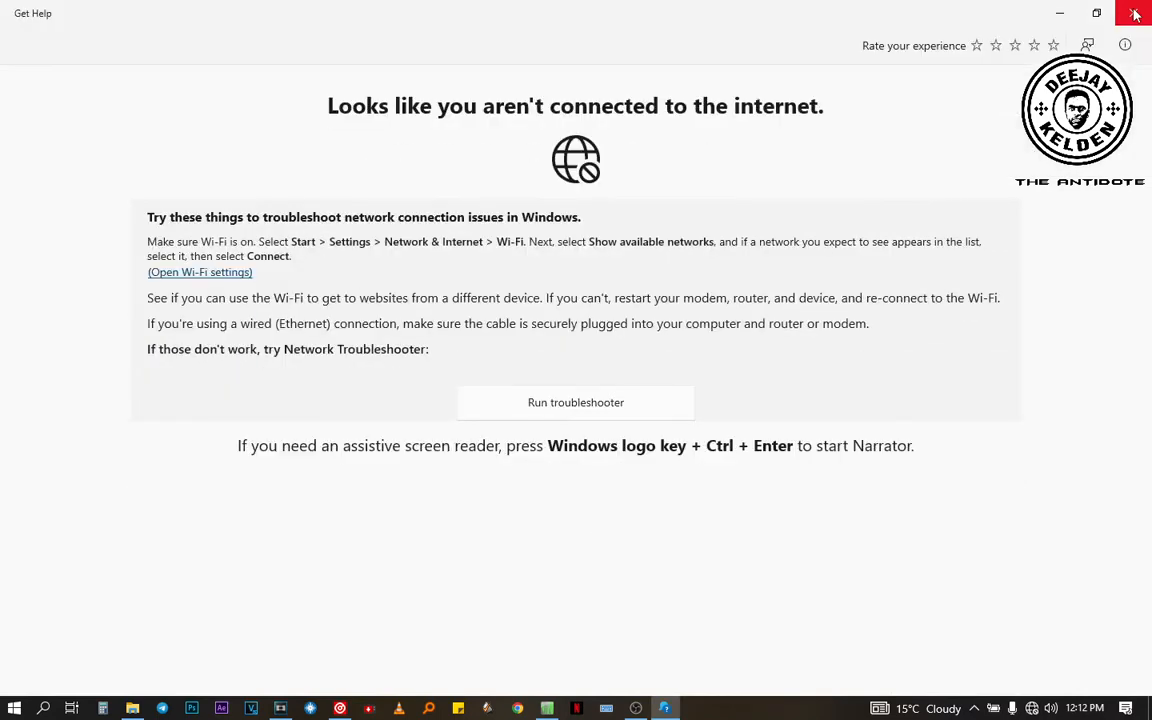
{"action": "left_click", "coordinate": [1134, 13]}
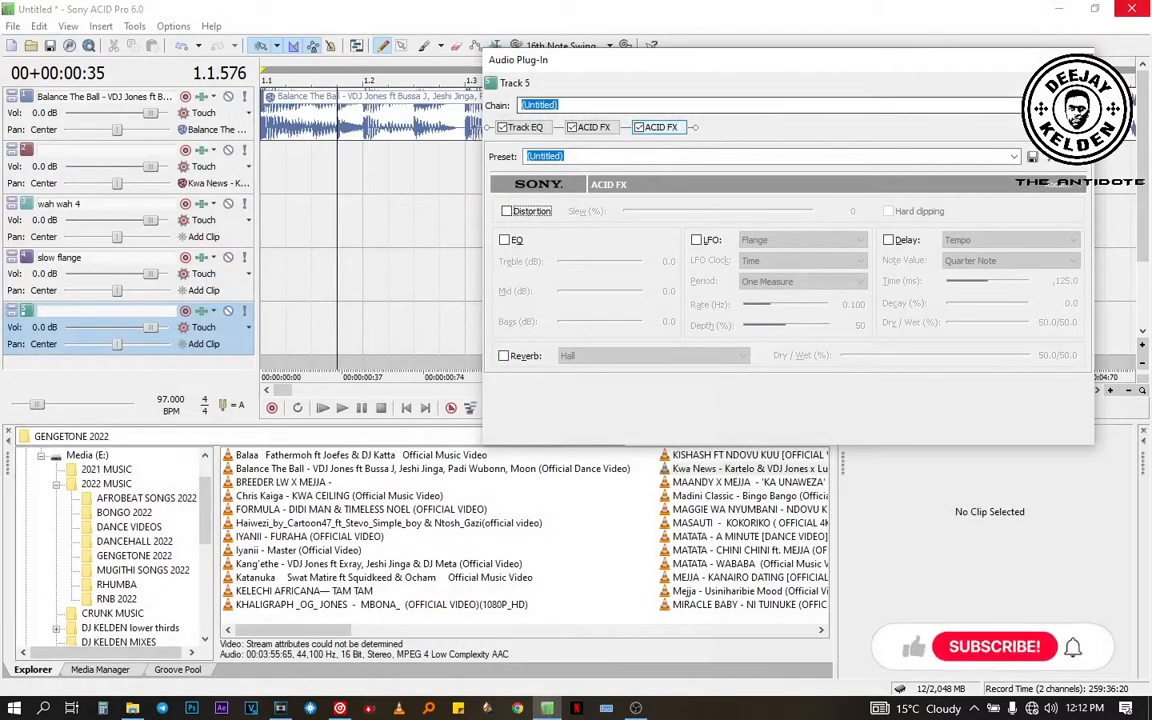
Step: Remove the duplicate ACID FX from track 5, enable EQ in the remaining one with Bass at -25.0 dB, and close the plug-in and Get Help windows
{"action": "left_click", "coordinate": [1074, 106]}
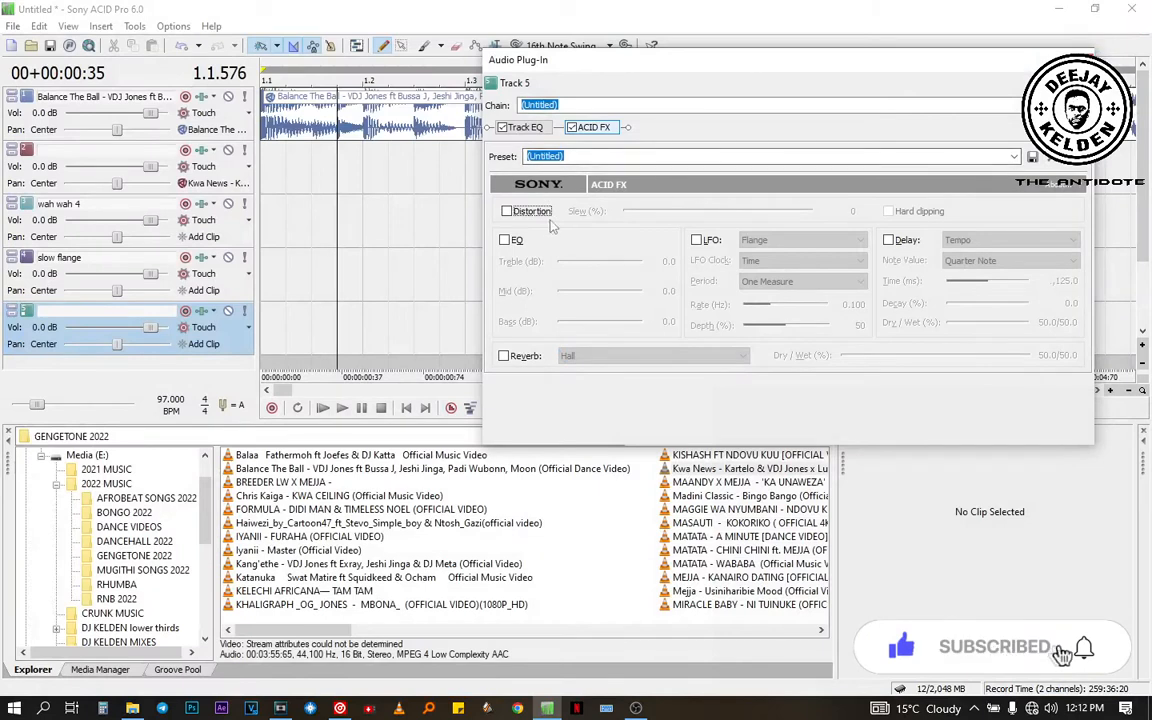
{"action": "left_click", "coordinate": [504, 240]}
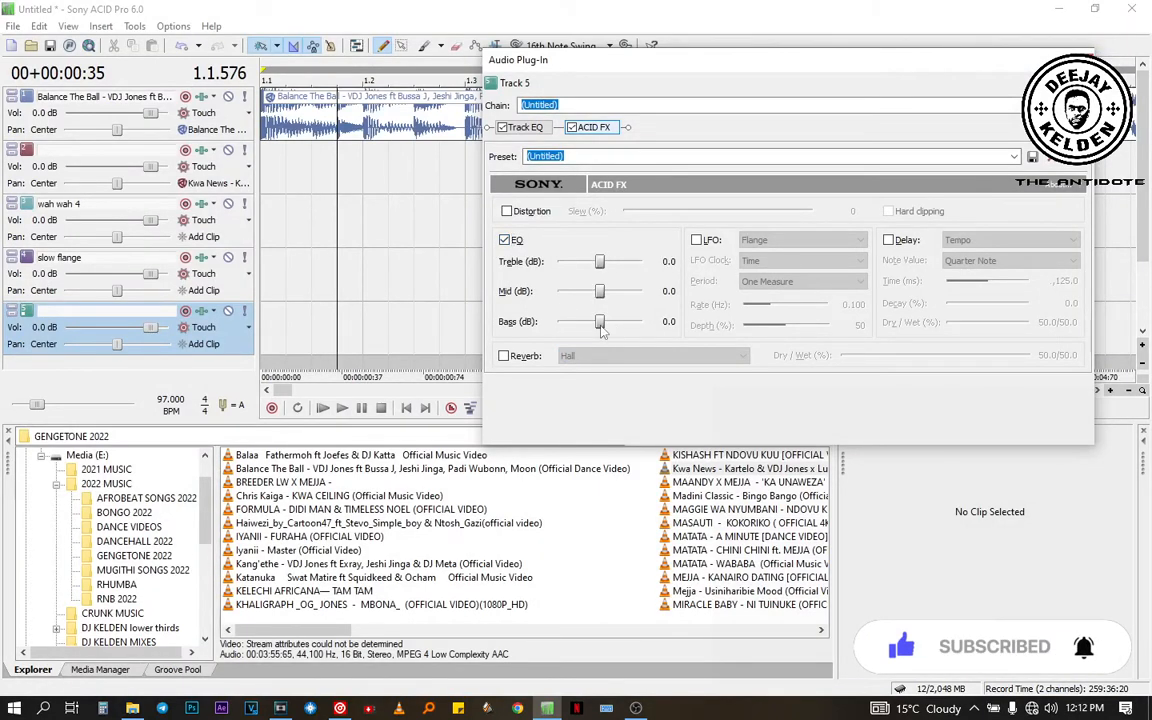
{"action": "left_click_drag", "start_coordinate": [600, 322], "coordinate": [558, 322]}
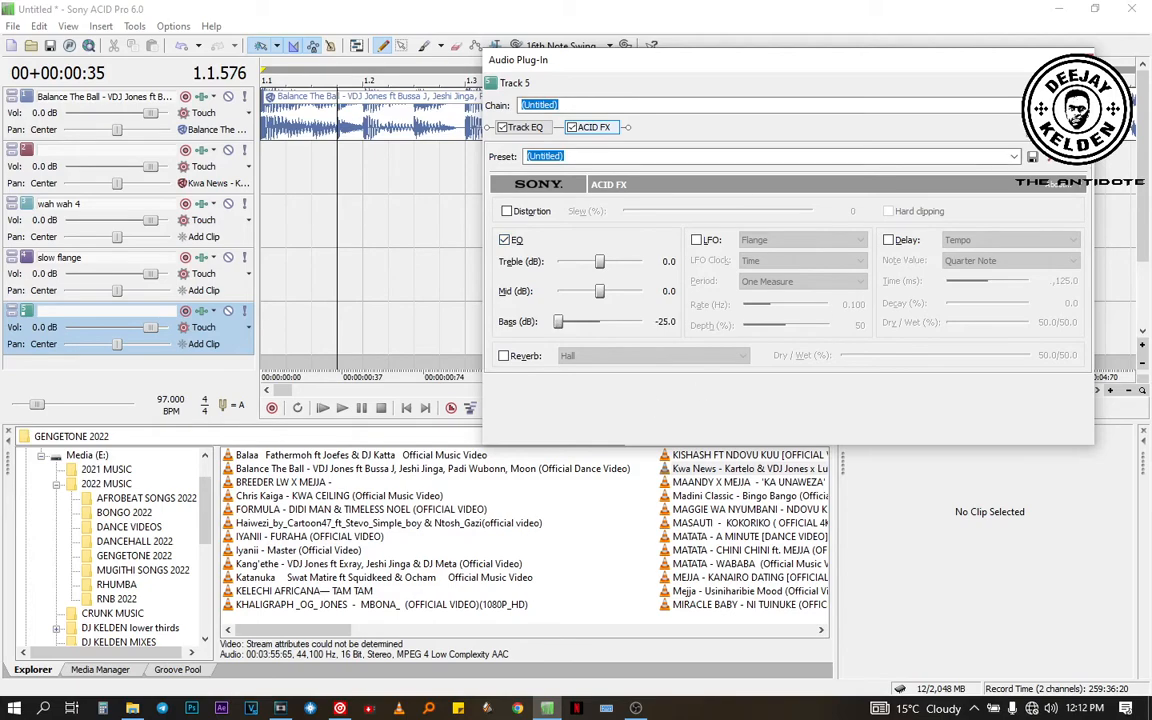
{"action": "left_click", "coordinate": [1080, 60]}
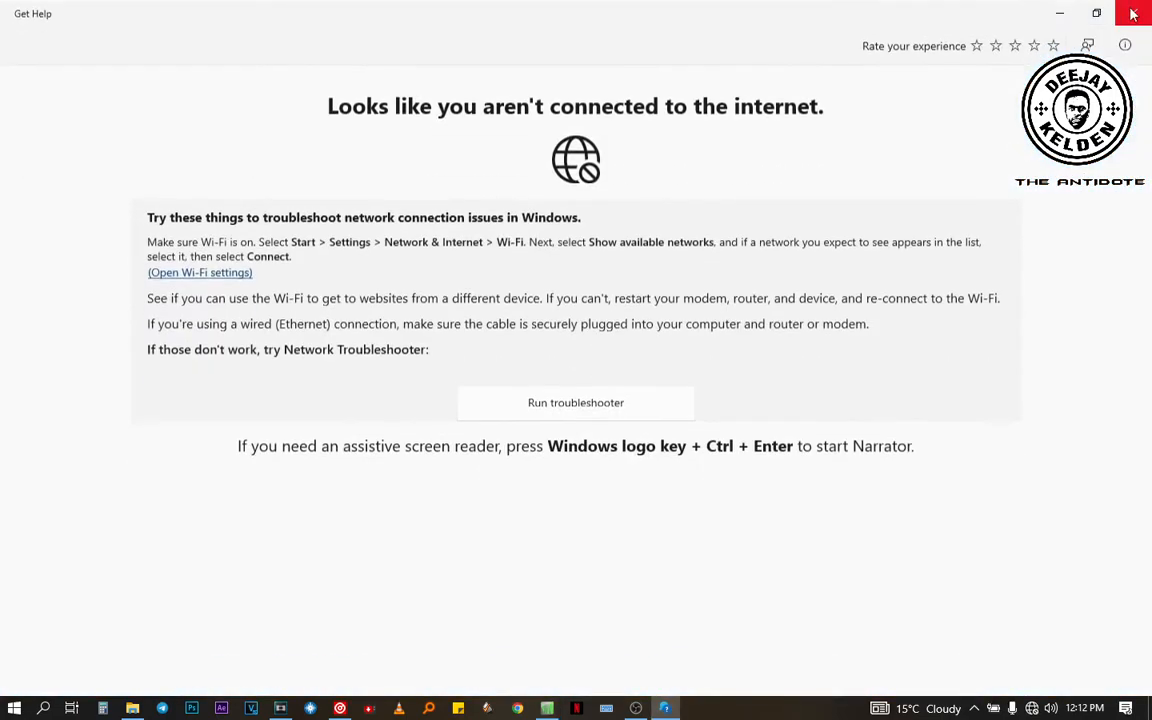
{"action": "left_click", "coordinate": [1133, 14]}
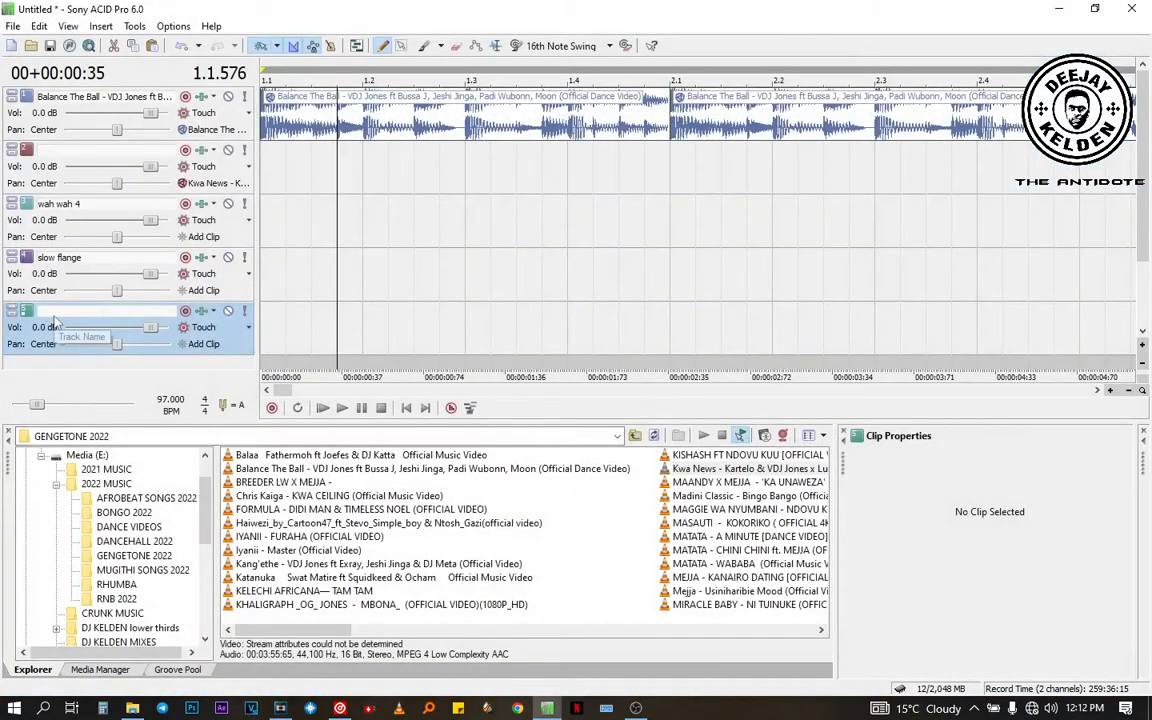
Step: Name track 5 "low"
{"action": "double_click", "coordinate": [55, 312]}
{"action": "type", "text": "low"}
{"action": "left_click", "coordinate": [285, 258]}
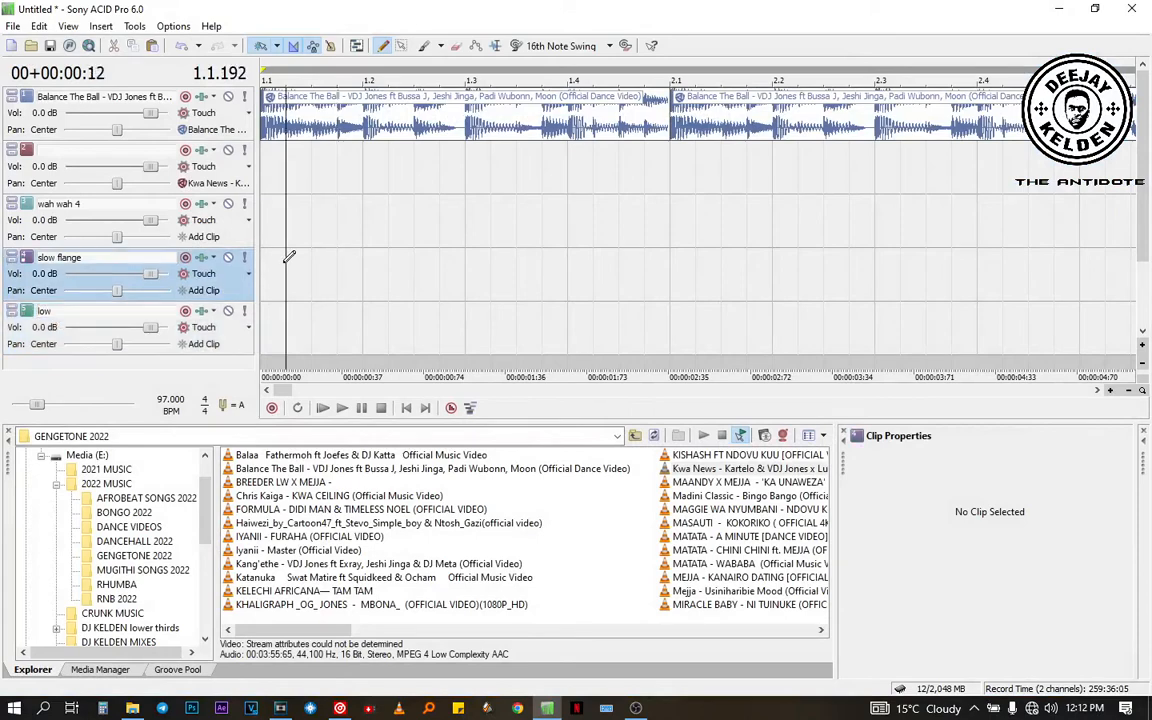
Step: Split the first Balance The Ball event on track 1 at 1.3.000
{"action": "left_click", "coordinate": [466, 138]}
{"action": "left_click", "coordinate": [466, 138]}
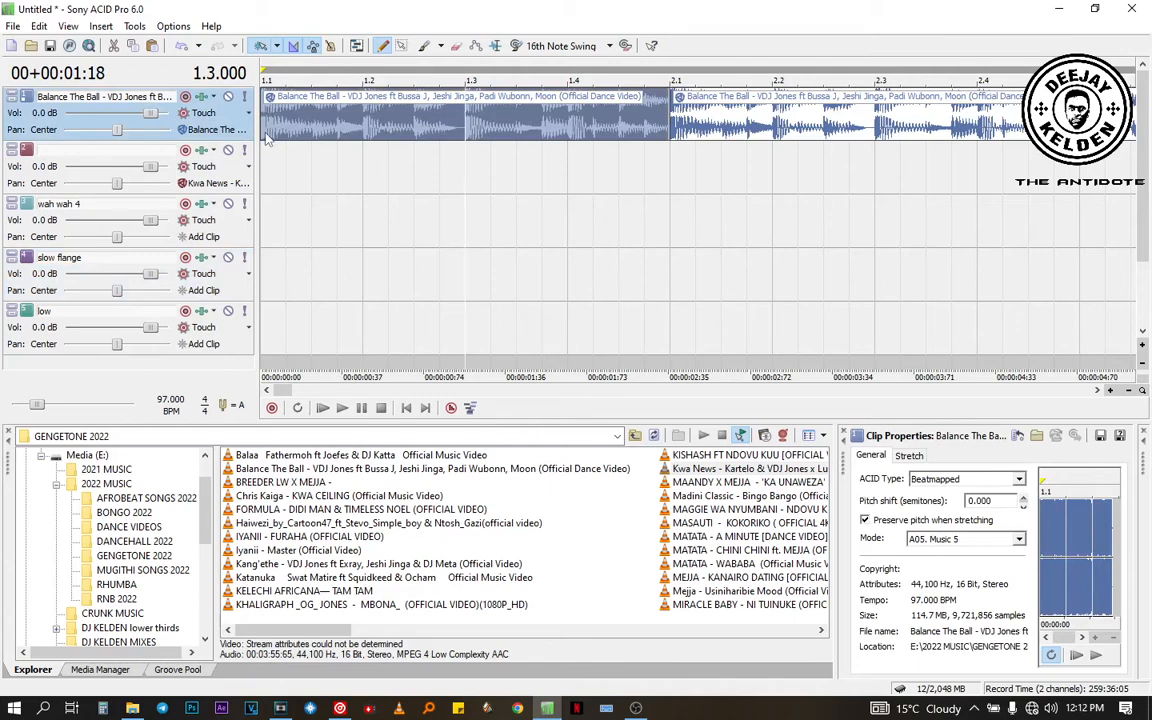
{"action": "key", "text": "s"}
Step: Move the Balance The Ball segment between 1.3 and 2.1 from track 1 to the wah wah 4 track at 1.3.000
{"action": "right_click", "coordinate": [493, 122]}
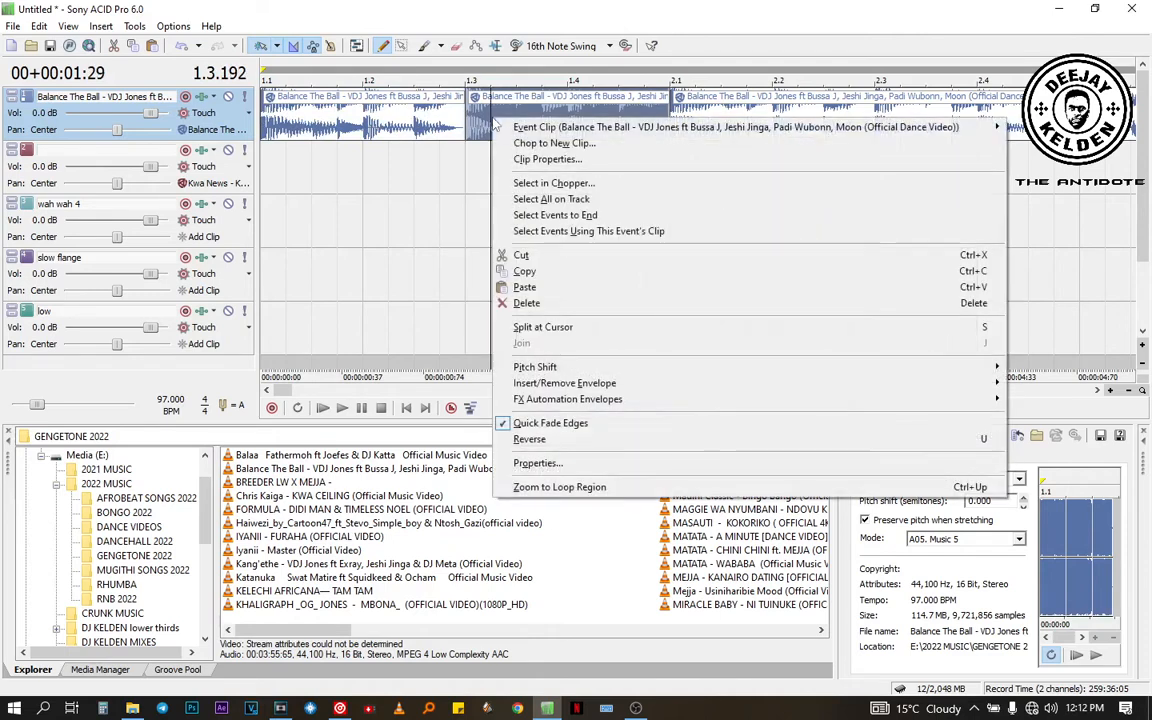
{"action": "left_click", "coordinate": [561, 270]}
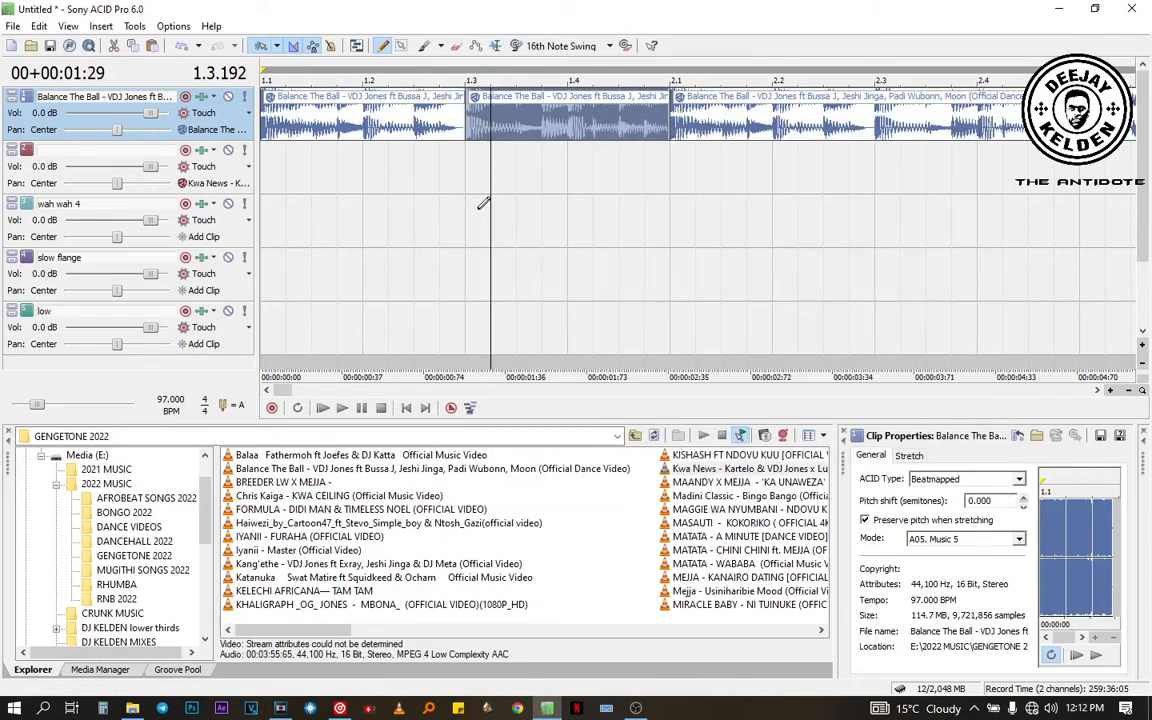
{"action": "right_click", "coordinate": [467, 124]}
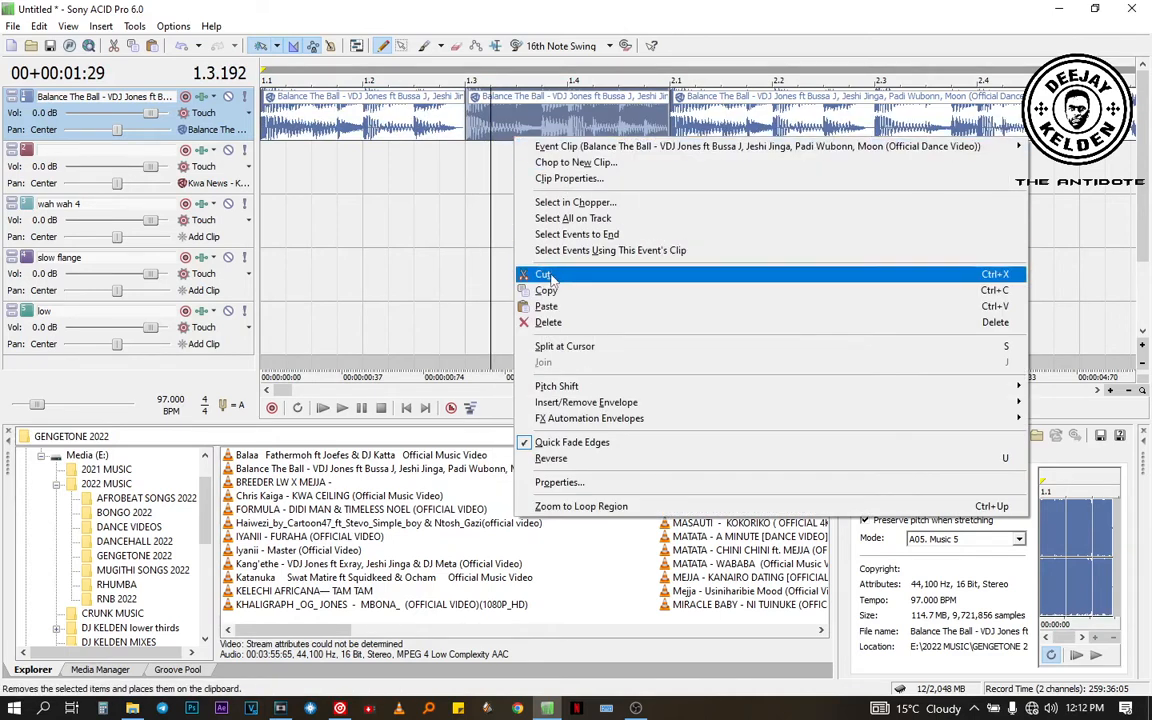
{"action": "left_click", "coordinate": [548, 276]}
{"action": "left_click", "coordinate": [470, 214]}
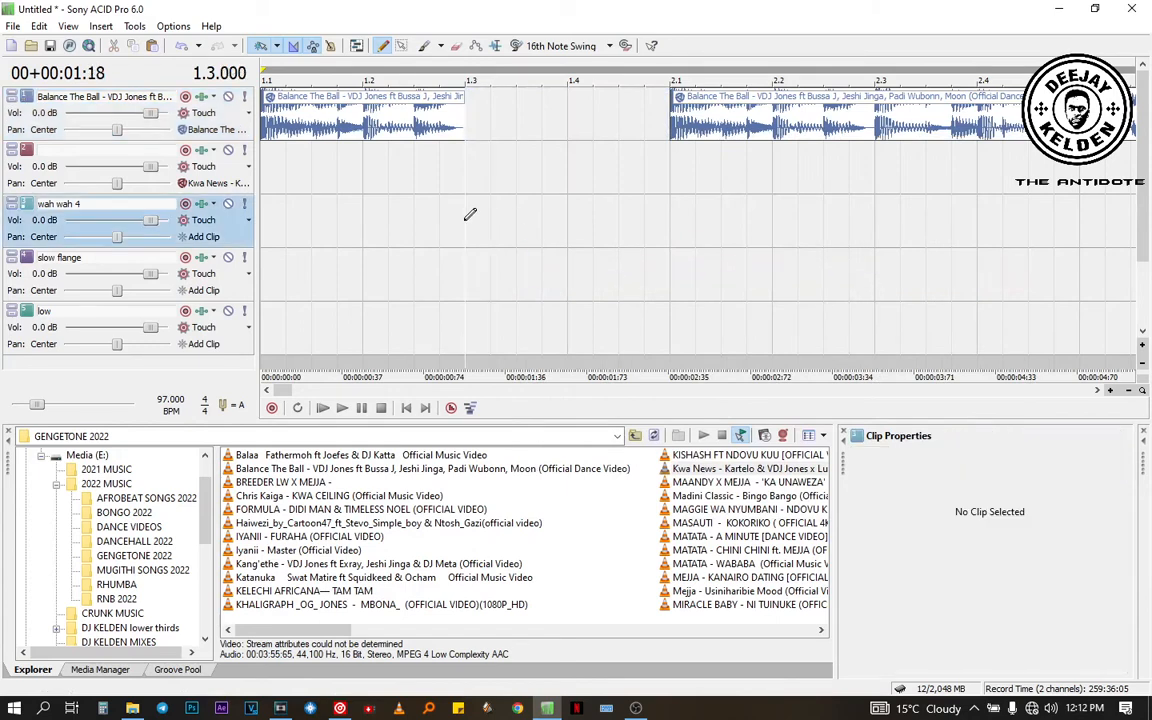
{"action": "right_click", "coordinate": [470, 214]}
{"action": "left_click", "coordinate": [495, 249]}
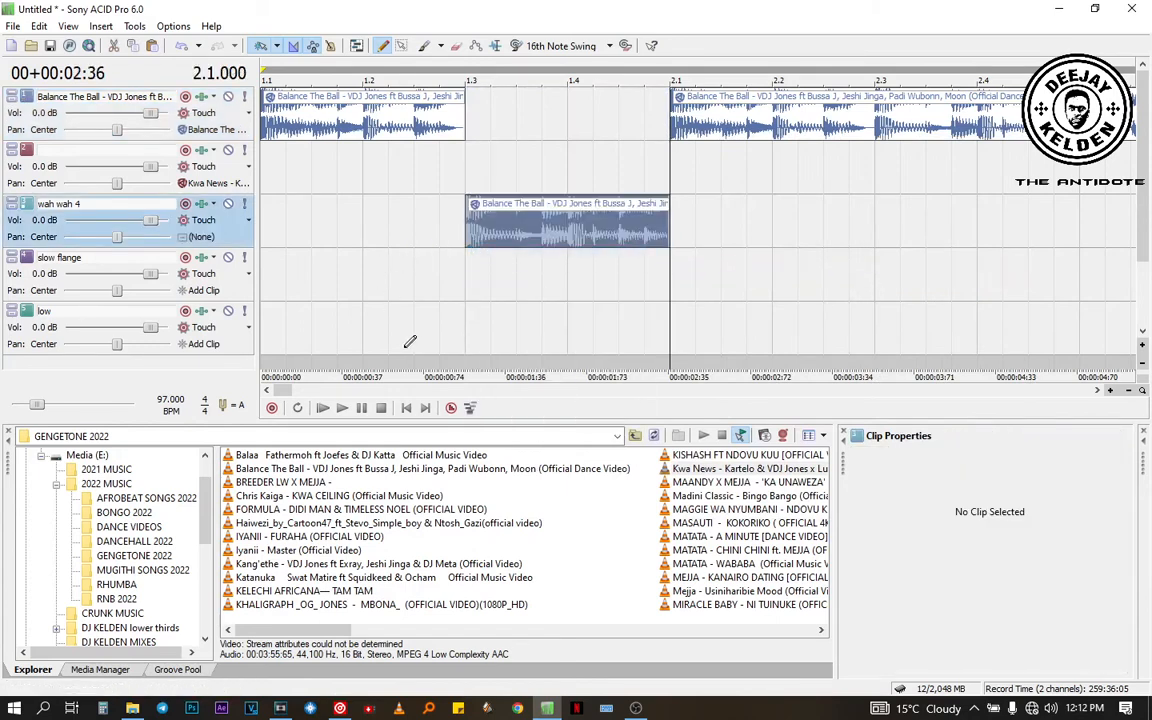
Step: Play the project from the start to hear the segment on the wah wah 4 track
{"action": "left_click", "coordinate": [389, 222]}
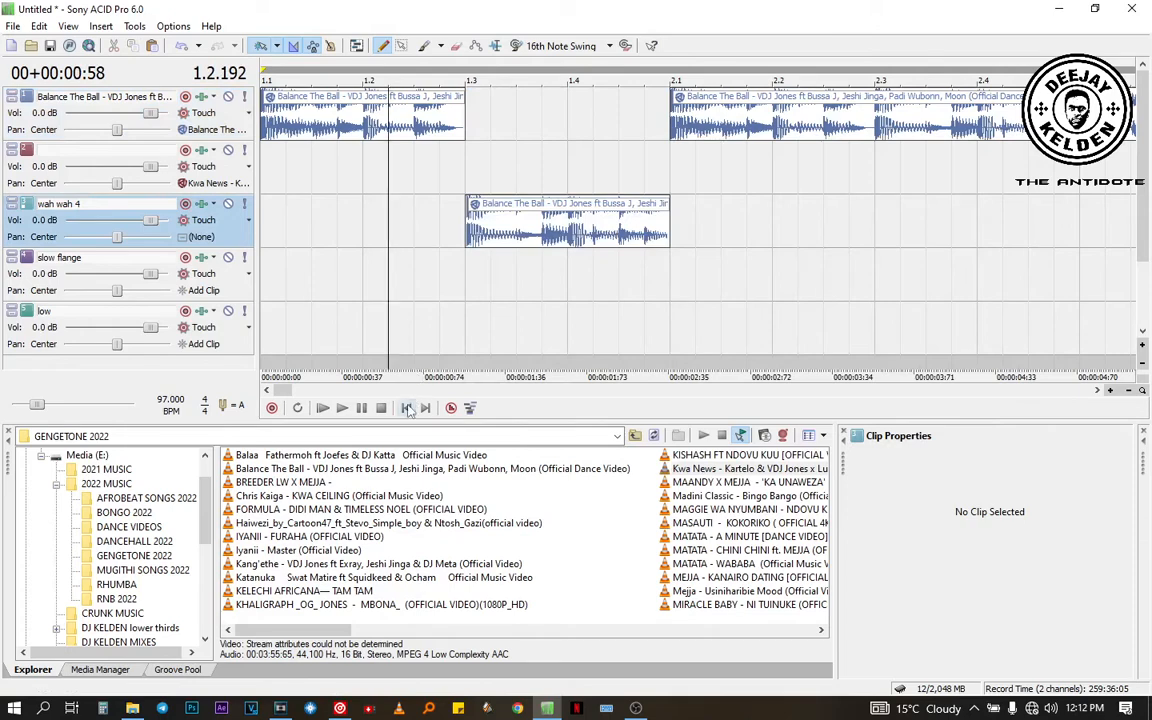
{"action": "left_click", "coordinate": [407, 408]}
{"action": "key", "text": "space"}
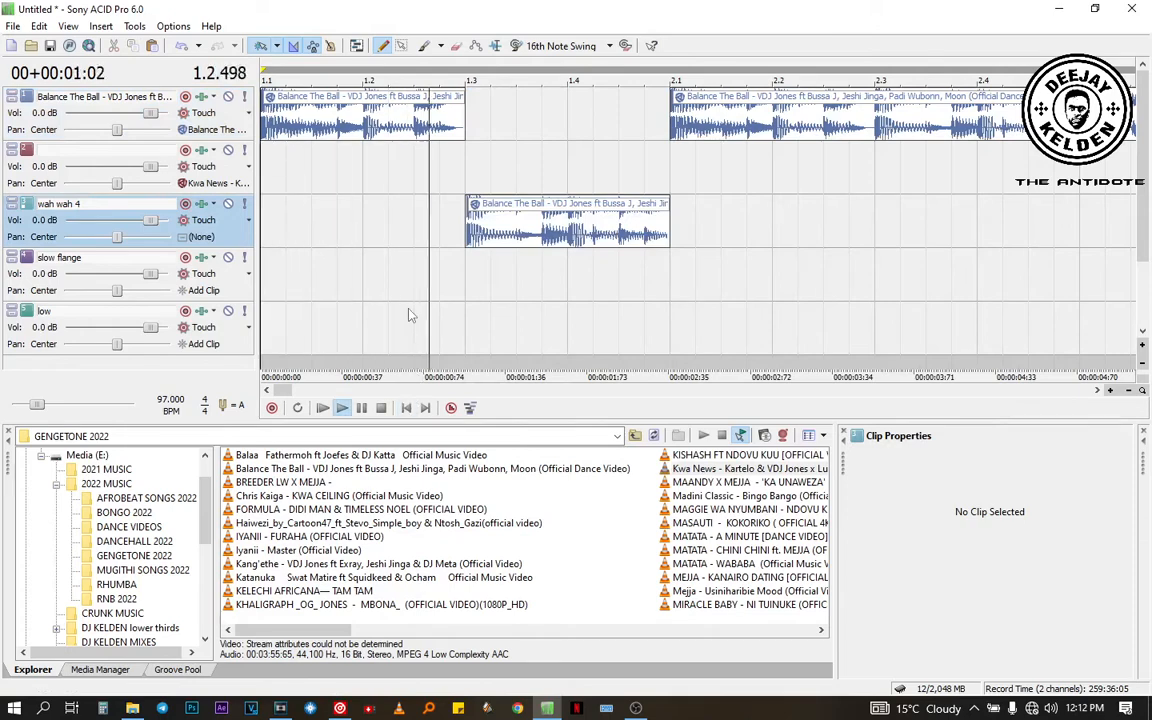
{"action": "key", "text": "space"}
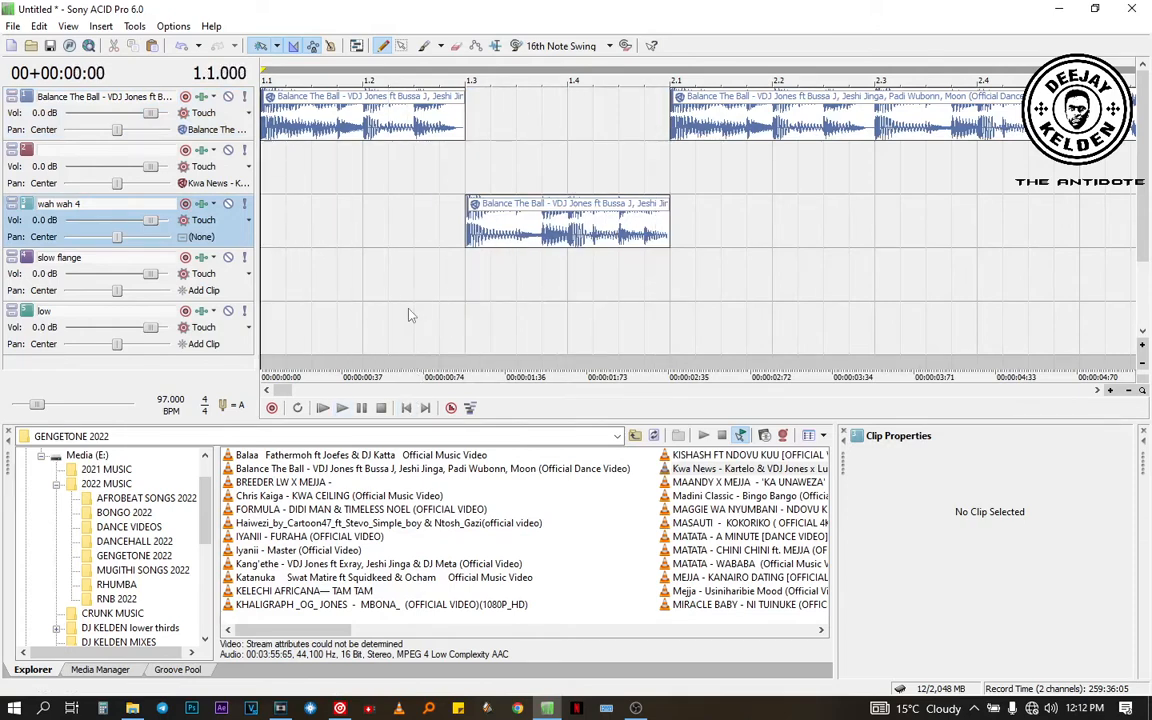
Step: Move the segment from the wah wah 4 track to the slow flange track at 1.3.000
{"action": "left_click", "coordinate": [502, 225]}
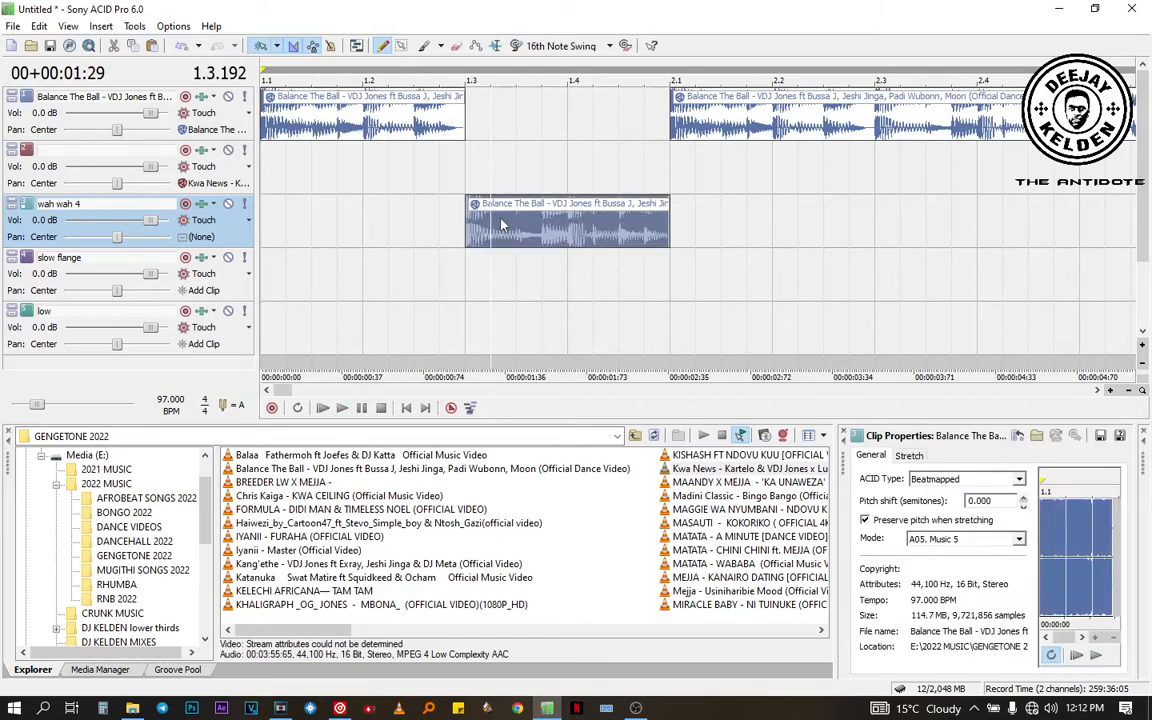
{"action": "right_click", "coordinate": [502, 225]}
{"action": "left_click", "coordinate": [530, 355]}
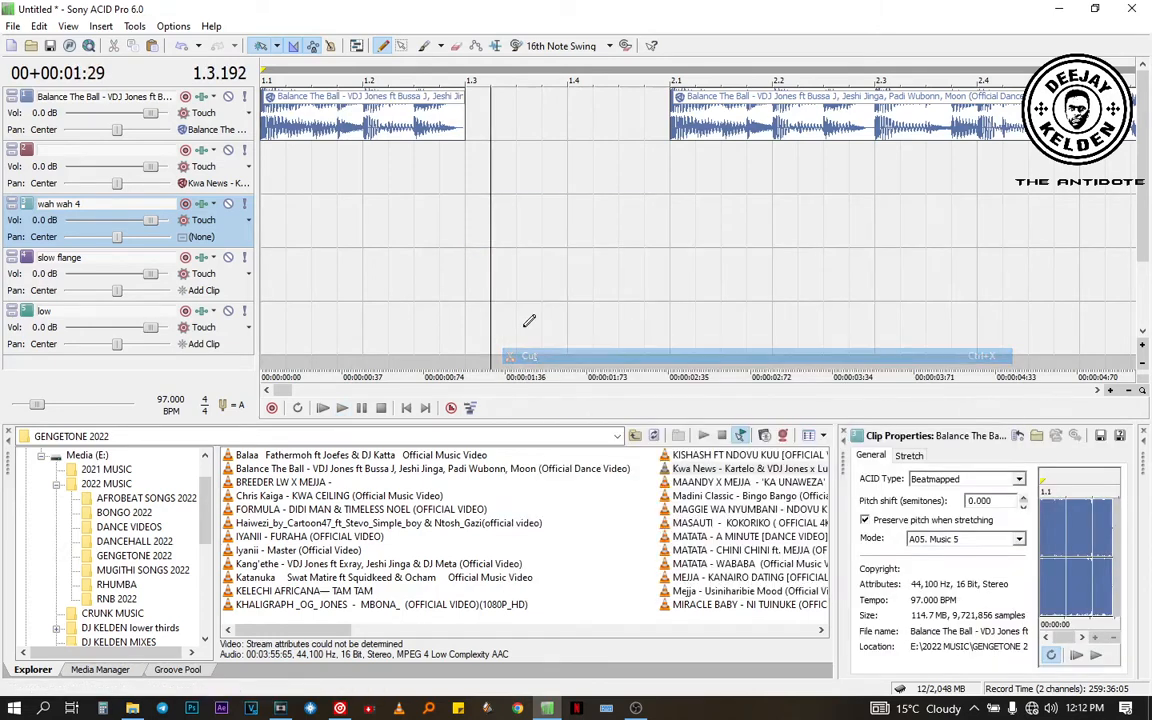
{"action": "left_click", "coordinate": [470, 257]}
{"action": "right_click", "coordinate": [470, 257]}
{"action": "left_click", "coordinate": [500, 298]}
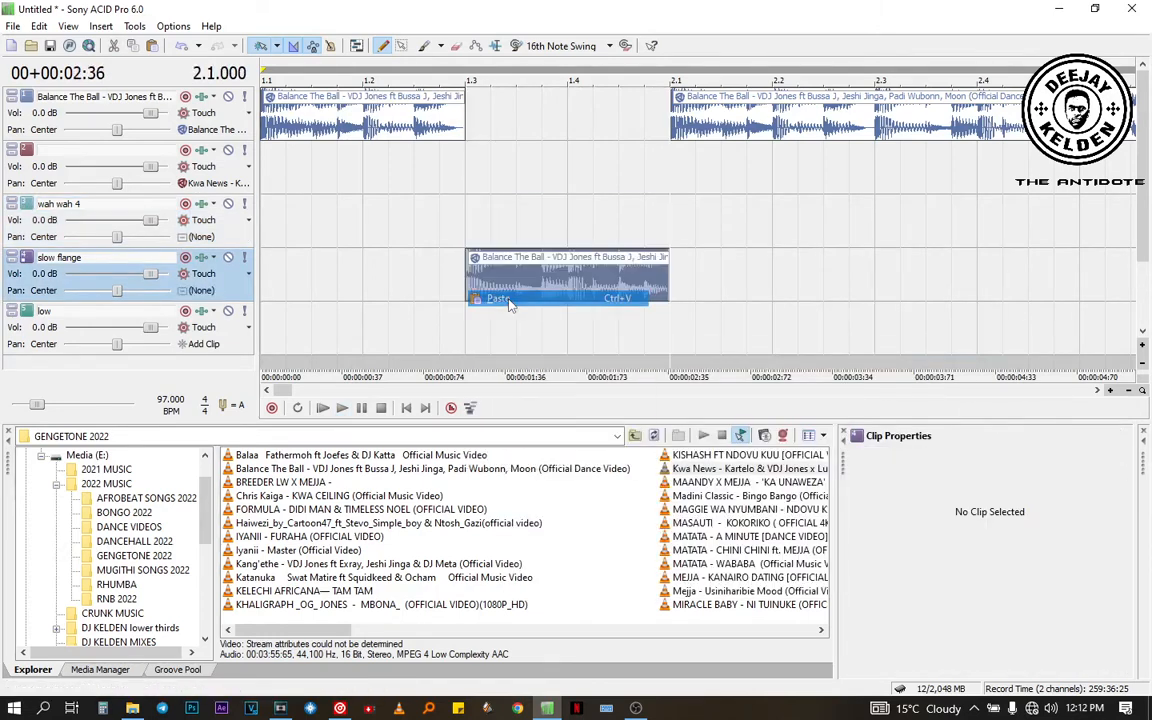
Step: Play the project from 1.2.000 to hear the segment on the slow flange track
{"action": "left_click", "coordinate": [365, 256]}
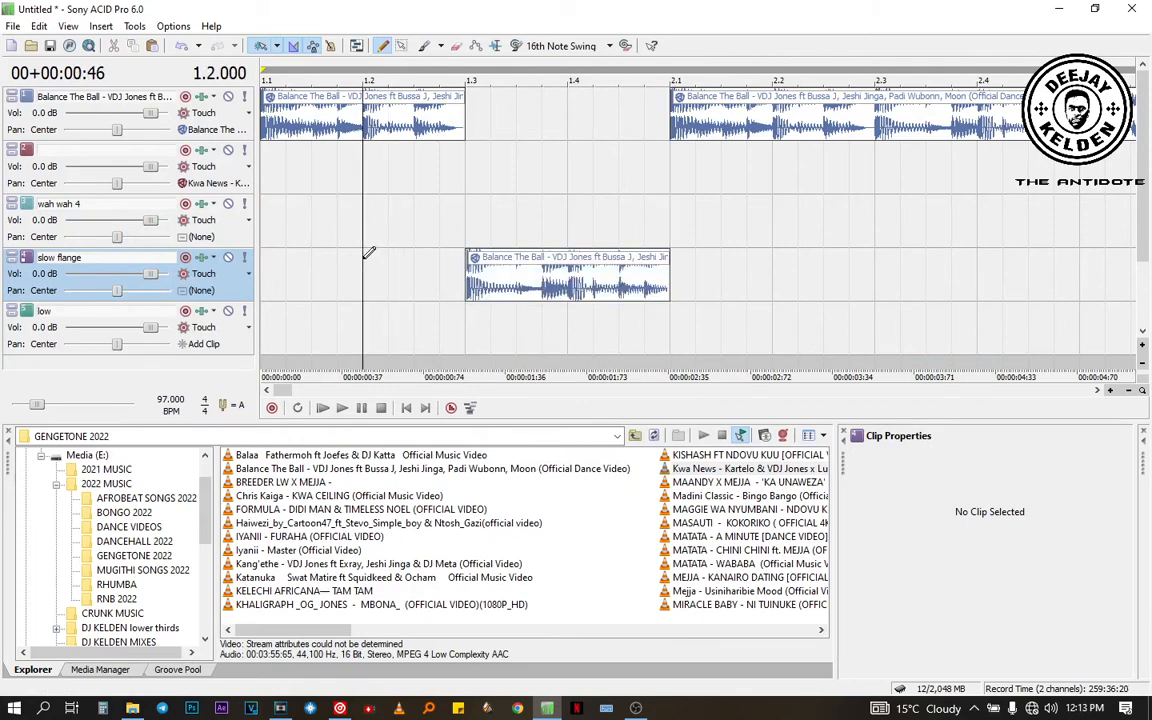
{"action": "key", "text": "space"}
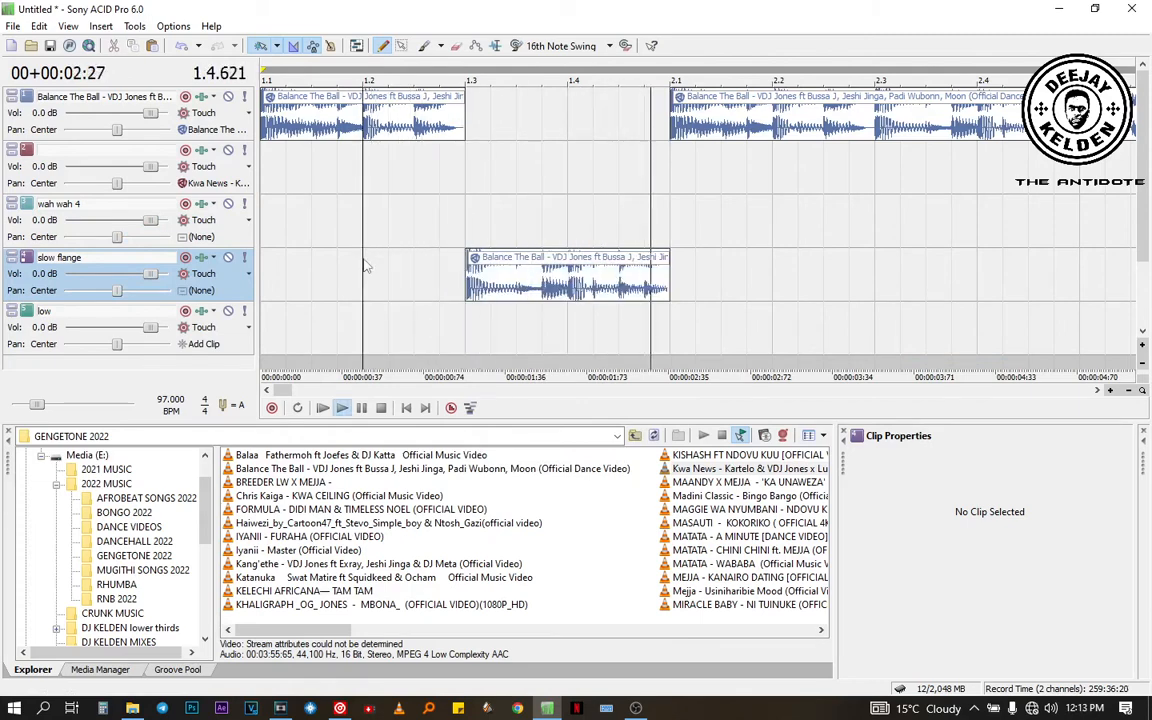
{"action": "key", "text": "space"}
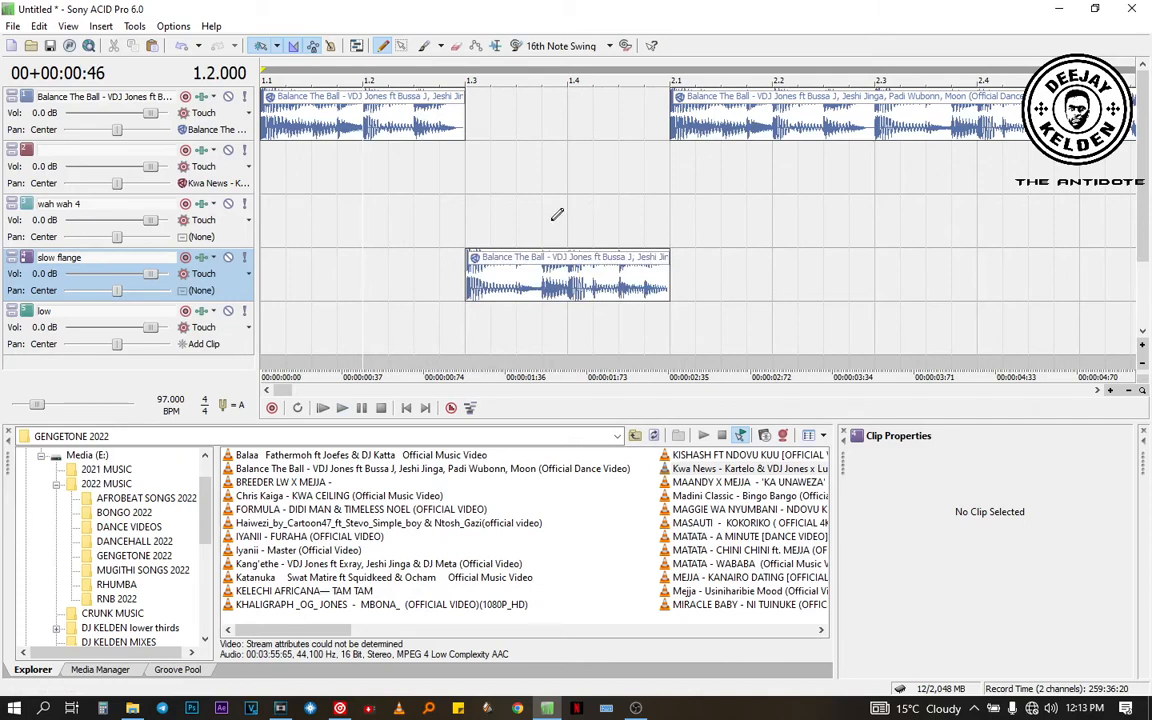
{"action": "left_click", "coordinate": [586, 214]}
{"action": "left_click", "coordinate": [651, 189]}
{"action": "scroll", "coordinate": [651, 189], "scroll_direction": "up", "scroll_amount": 3}
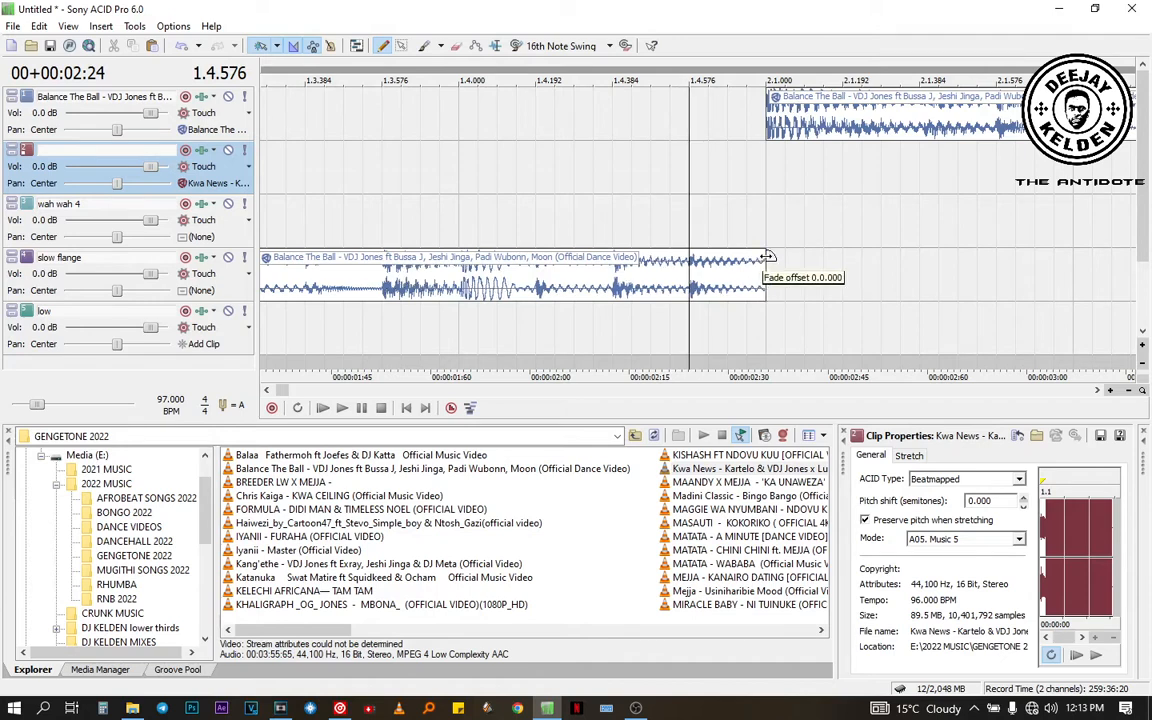
{"action": "left_click", "coordinate": [786, 122]}
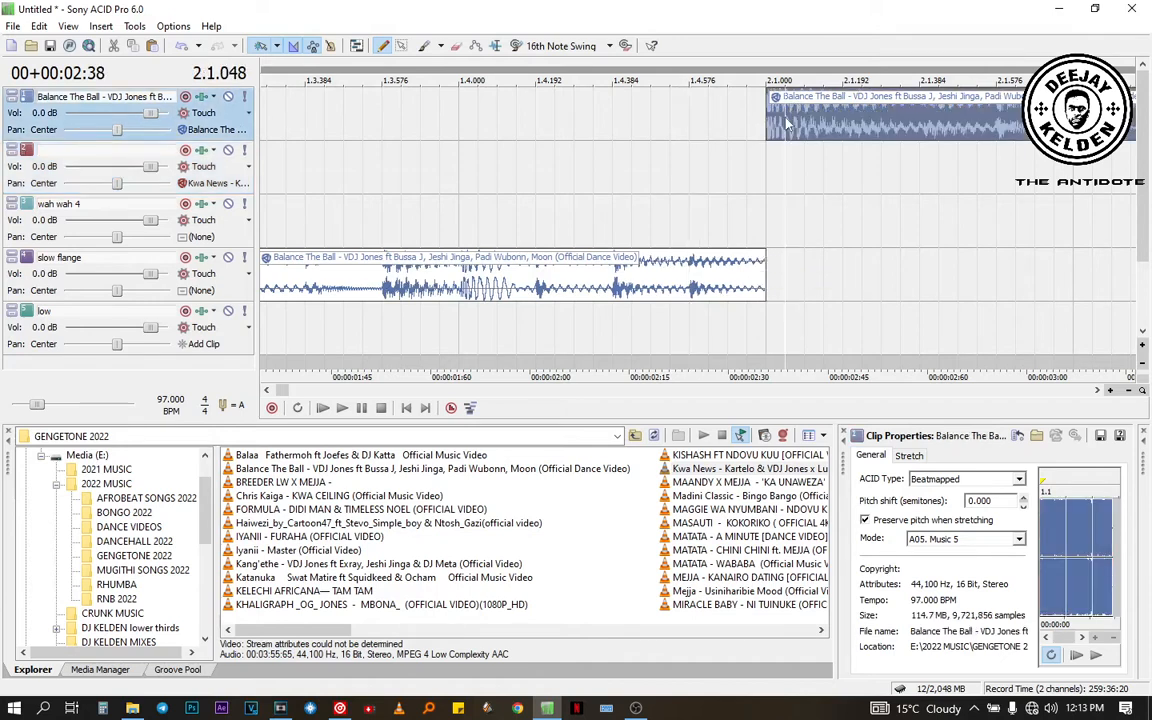
{"action": "scroll", "coordinate": [629, 196], "scroll_direction": "down", "scroll_amount": 1}
{"action": "left_click", "coordinate": [629, 197]}
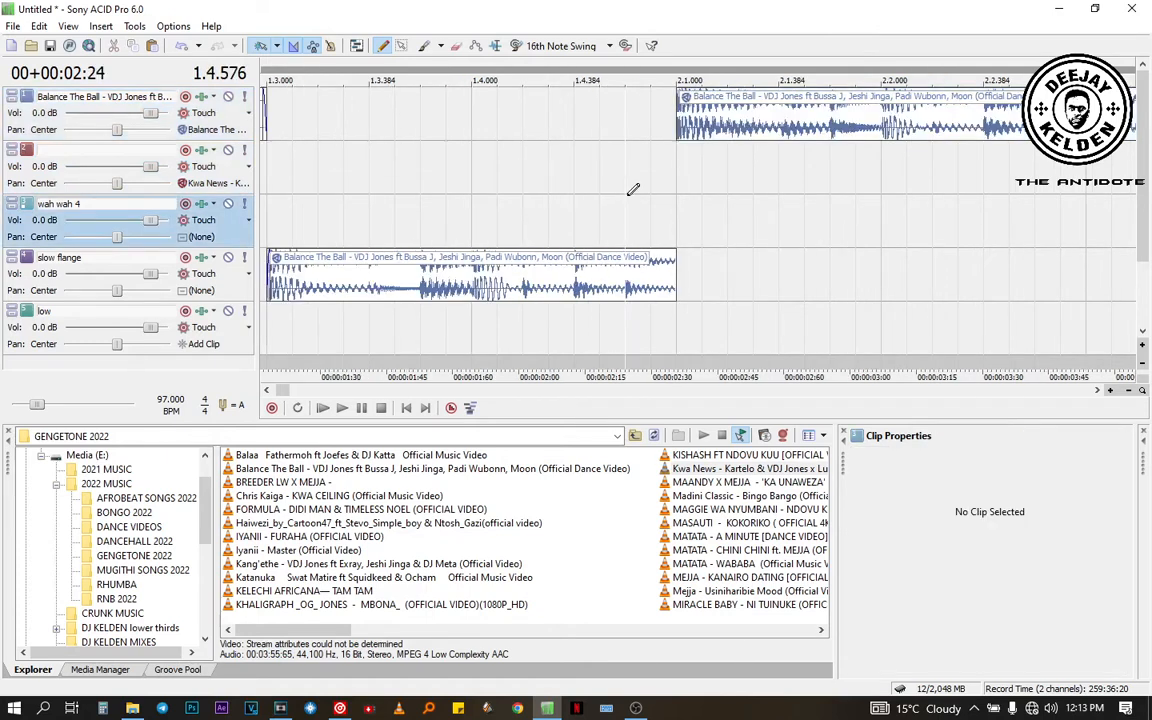
{"action": "scroll", "coordinate": [629, 196], "scroll_direction": "down", "scroll_amount": 2}
{"action": "scroll", "coordinate": [629, 200], "scroll_direction": "up", "scroll_amount": 3}
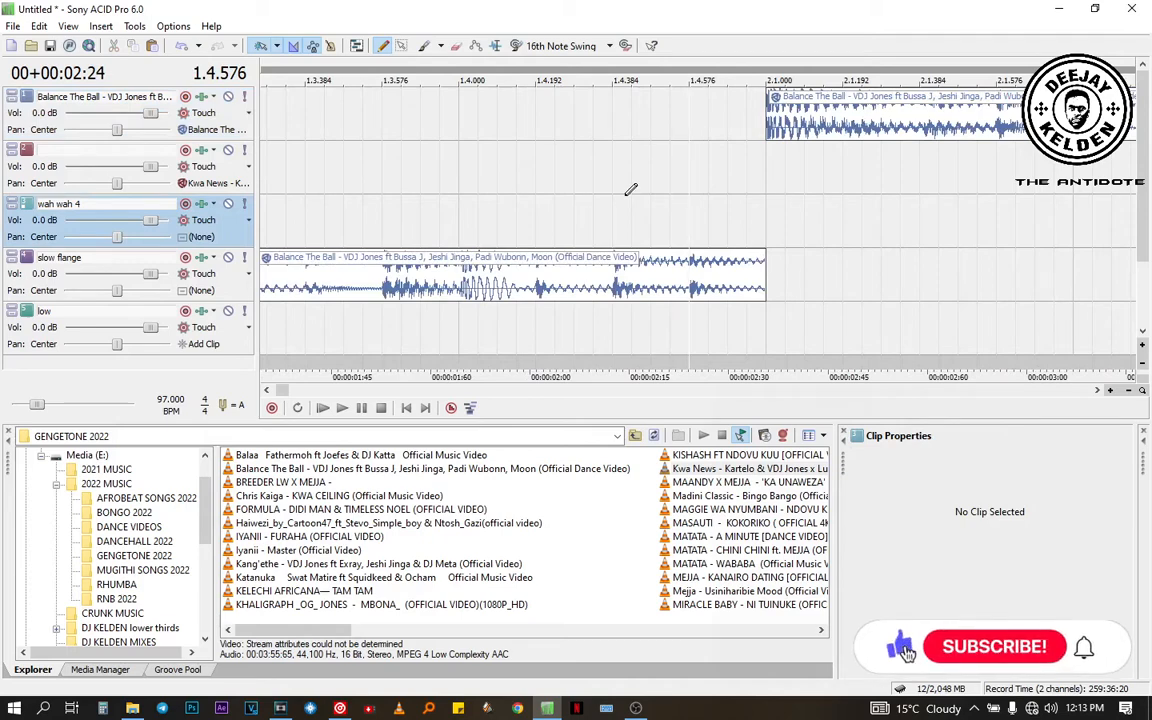
{"action": "left_click", "coordinate": [465, 103]}
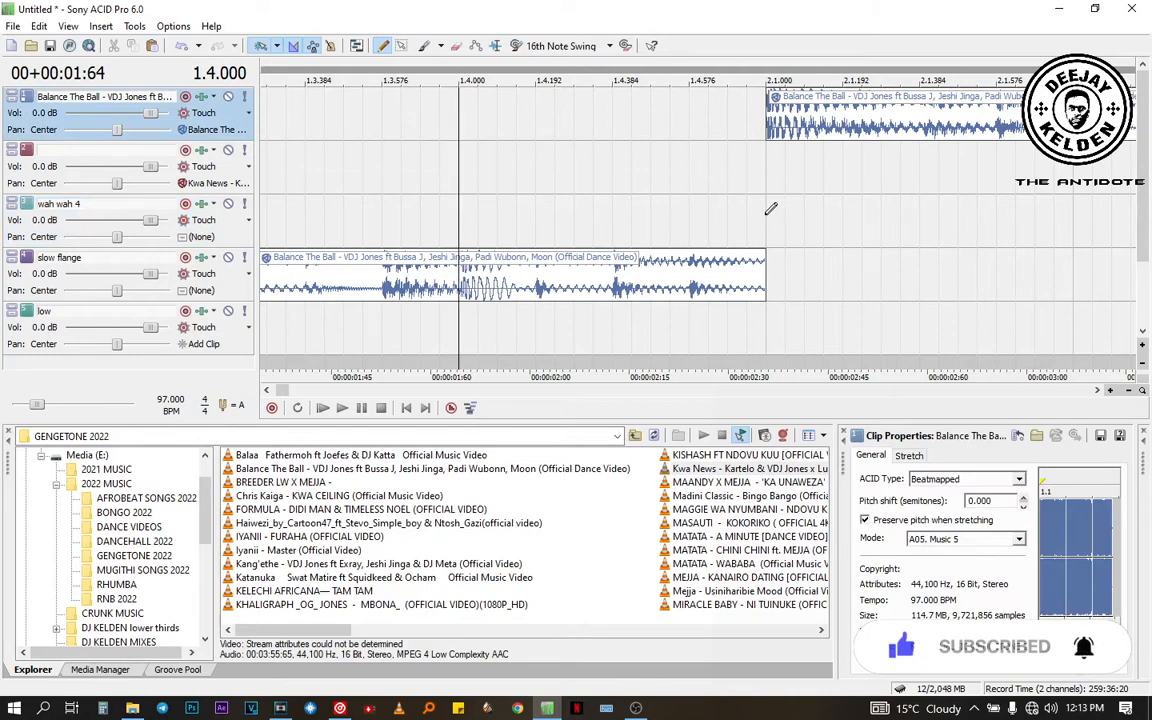
{"action": "left_click", "coordinate": [770, 208]}
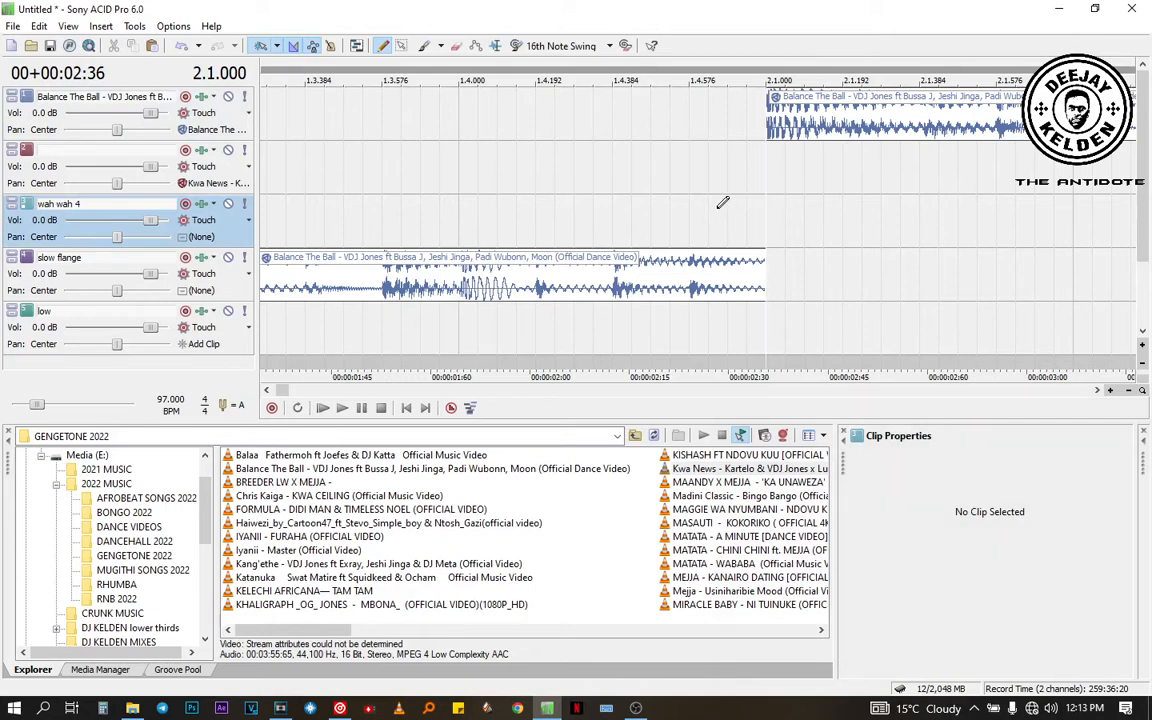
{"action": "left_click", "coordinate": [857, 226]}
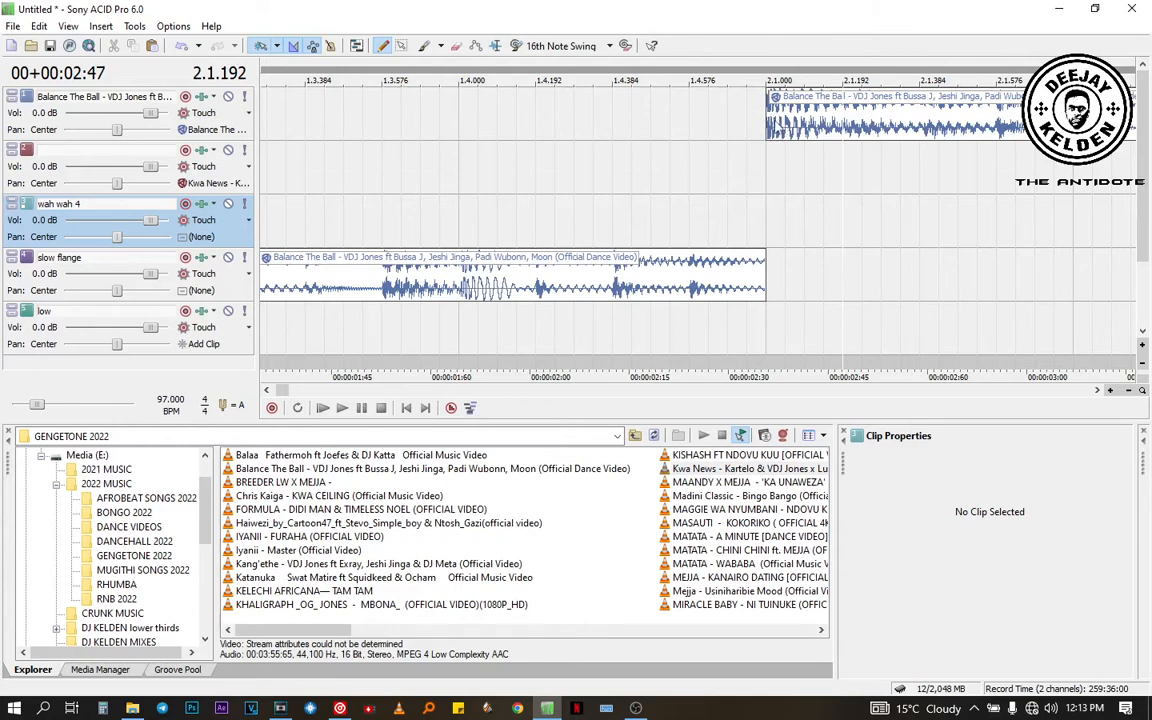
Step: Split the track 1 event at 2.1.048, copy the short slice starting at 2.1.000, and undo the split
{"action": "left_click", "coordinate": [780, 138]}
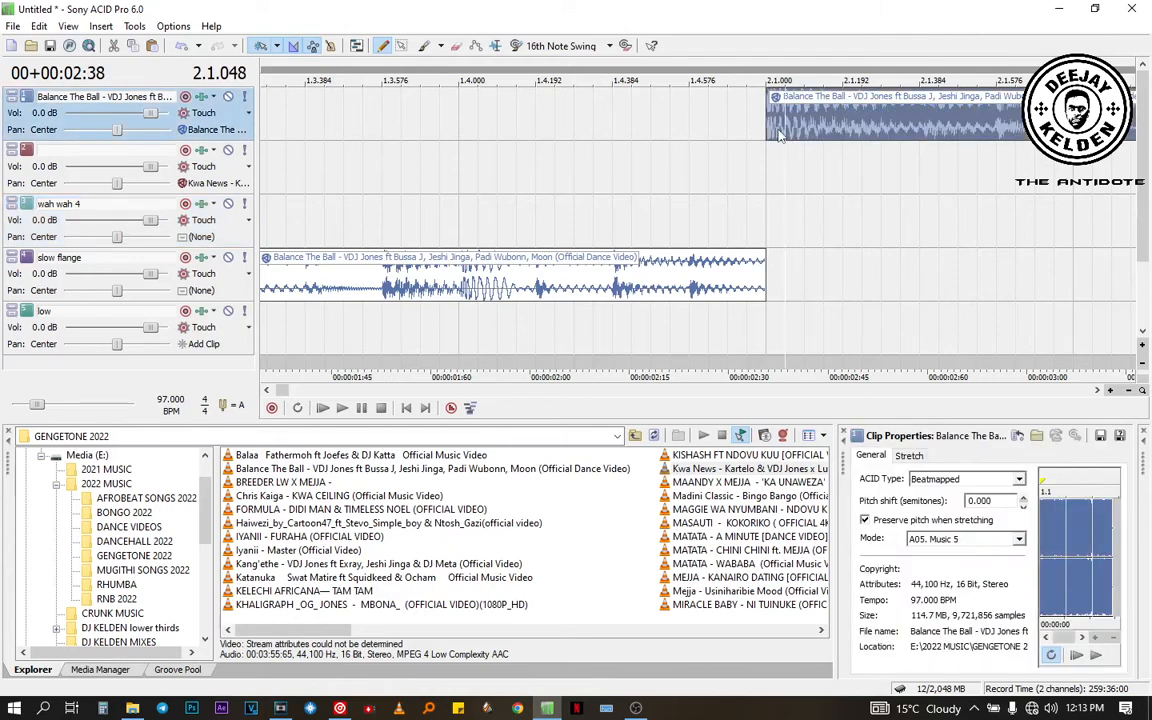
{"action": "key", "text": "s"}
{"action": "left_click", "coordinate": [774, 126]}
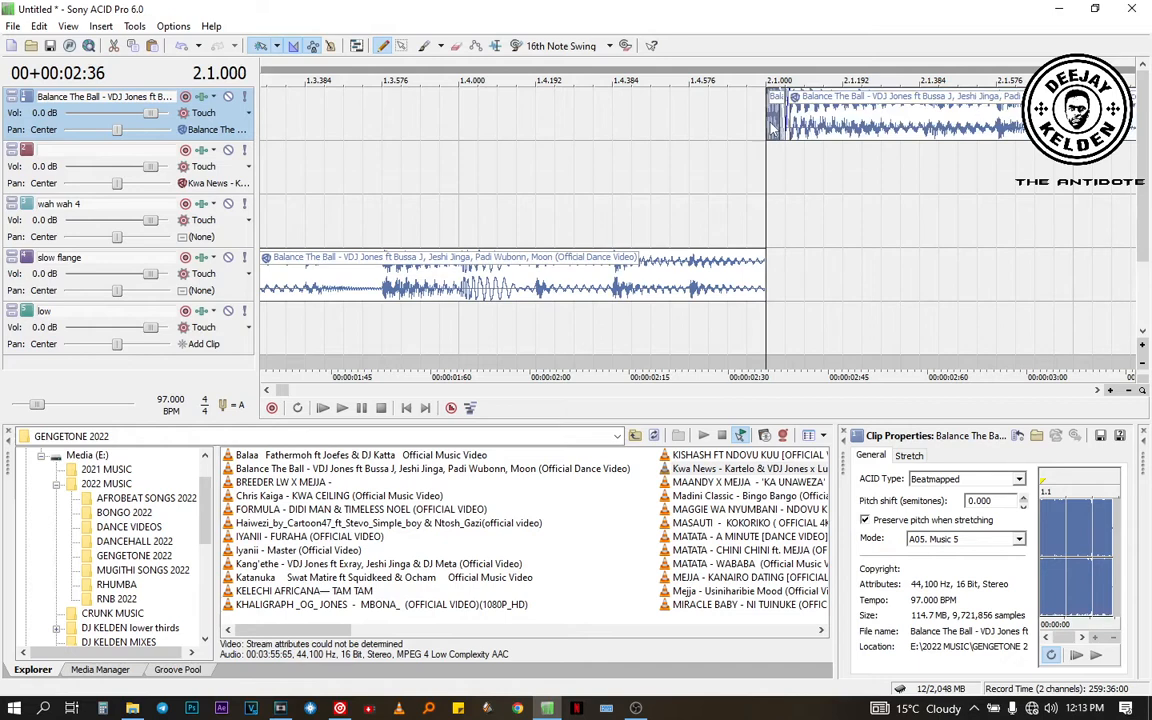
{"action": "key", "text": "ctrl+z"}
Step: Paste the copied slice onto the Balance The Ball track at 1.4.576, 1.4.384, 1.4.192 and 1.4.000
{"action": "left_click", "coordinate": [697, 112]}
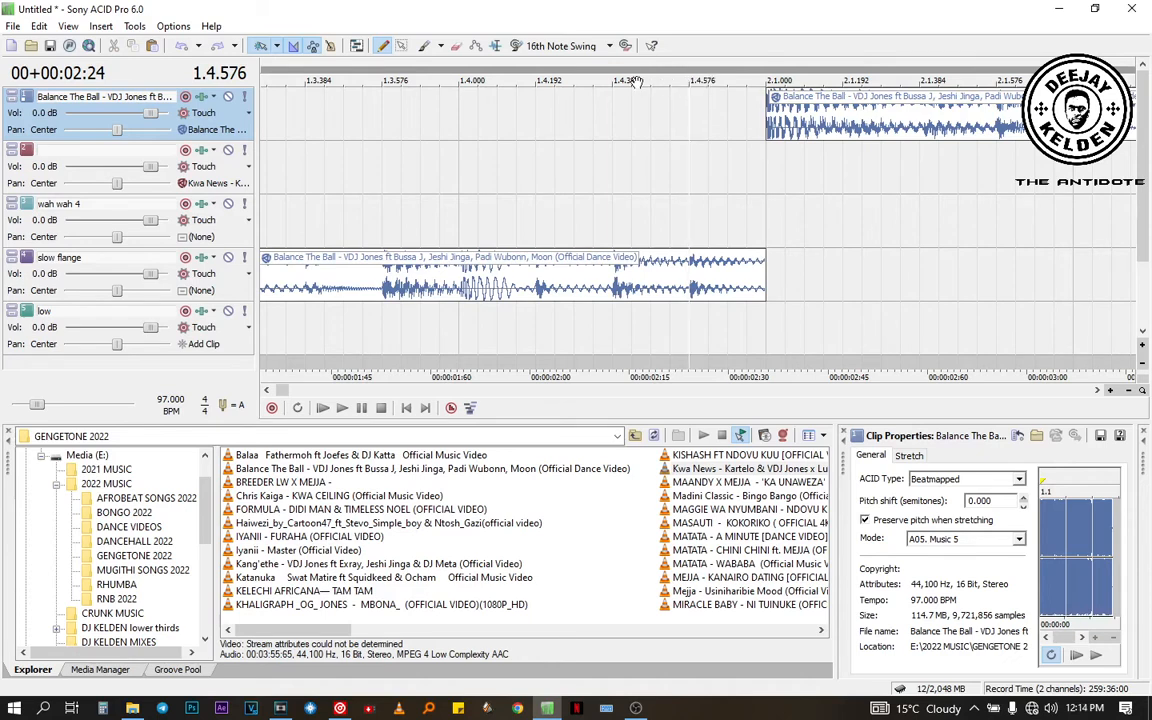
{"action": "left_click", "coordinate": [694, 105]}
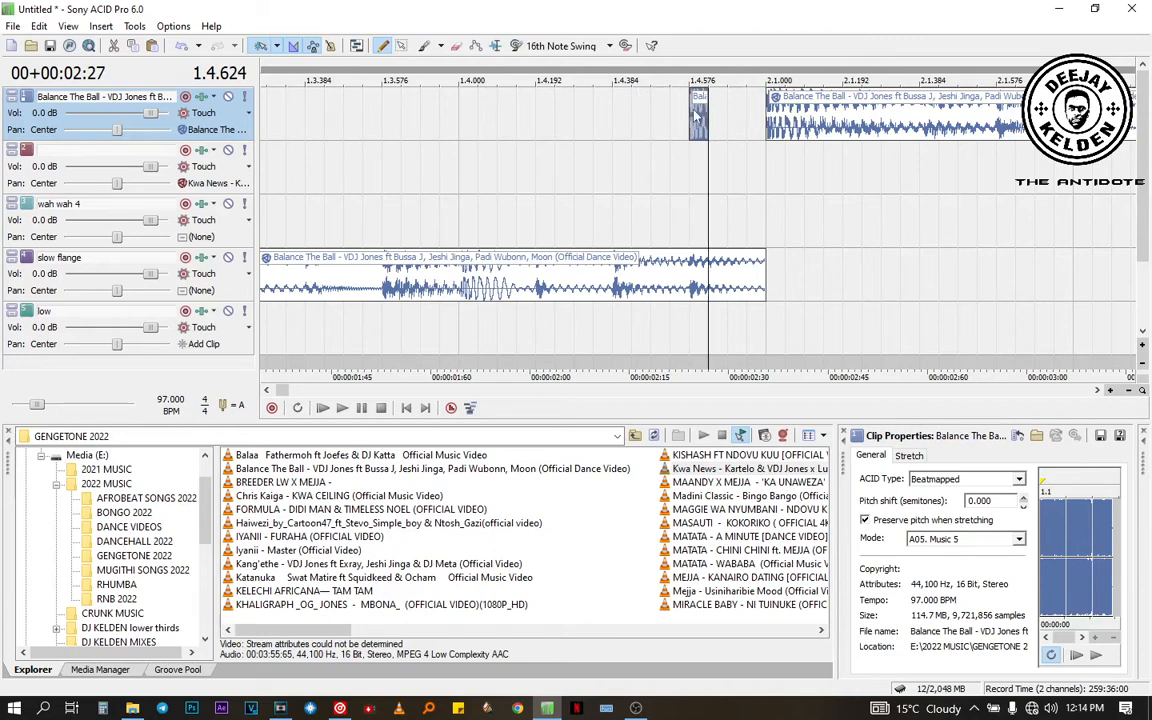
{"action": "left_click", "coordinate": [614, 92]}
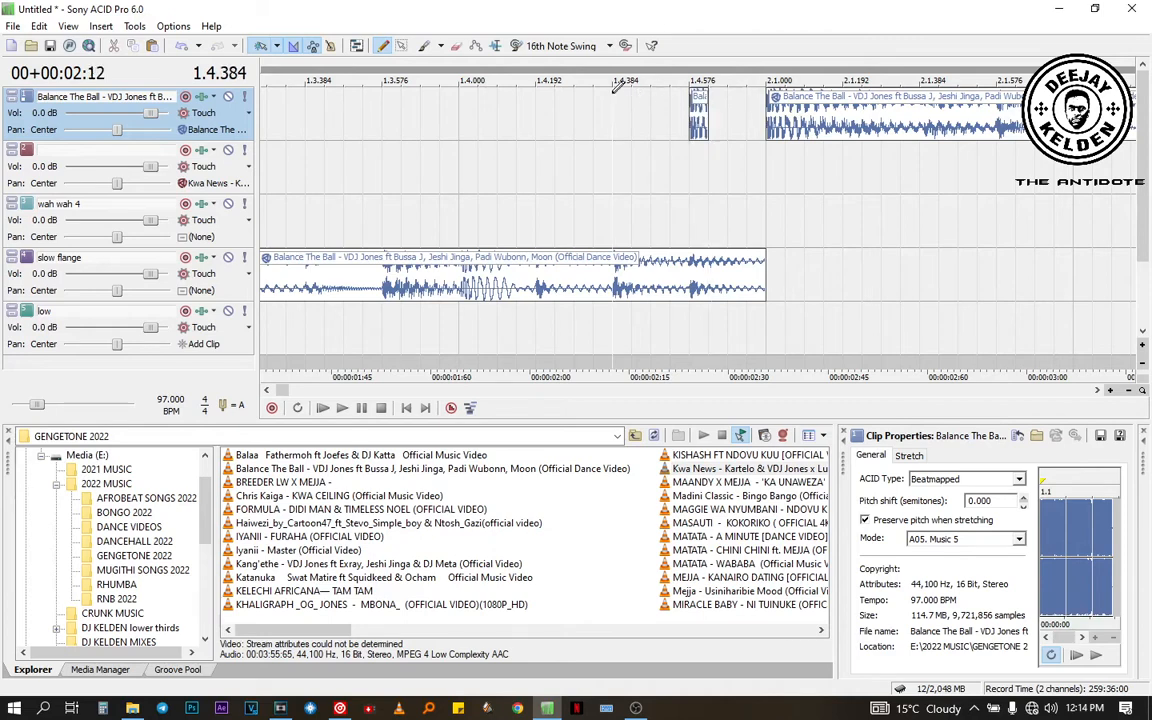
{"action": "left_click", "coordinate": [618, 90]}
{"action": "left_click", "coordinate": [540, 98]}
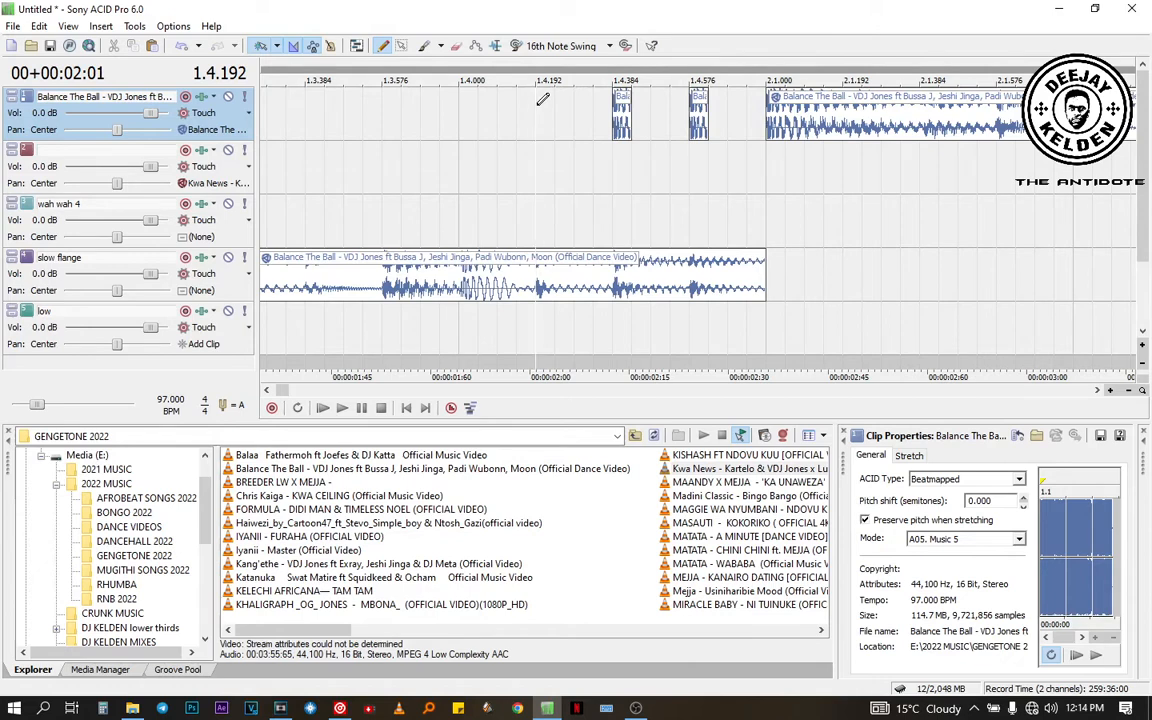
{"action": "left_click", "coordinate": [540, 100]}
{"action": "left_click", "coordinate": [459, 117]}
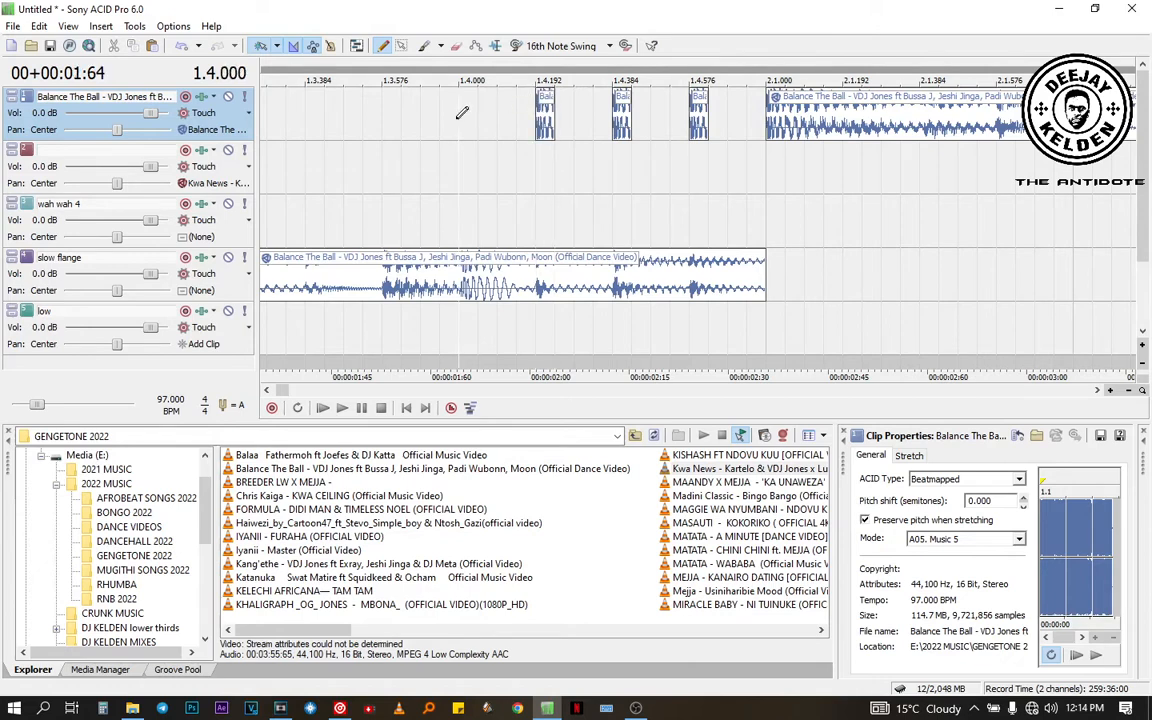
{"action": "key", "text": "ctrl+v"}
Step: Paste two more copies of the slice onto the Balance The Ball track at 1.3.576 and 1.3.384
{"action": "left_click", "coordinate": [384, 105]}
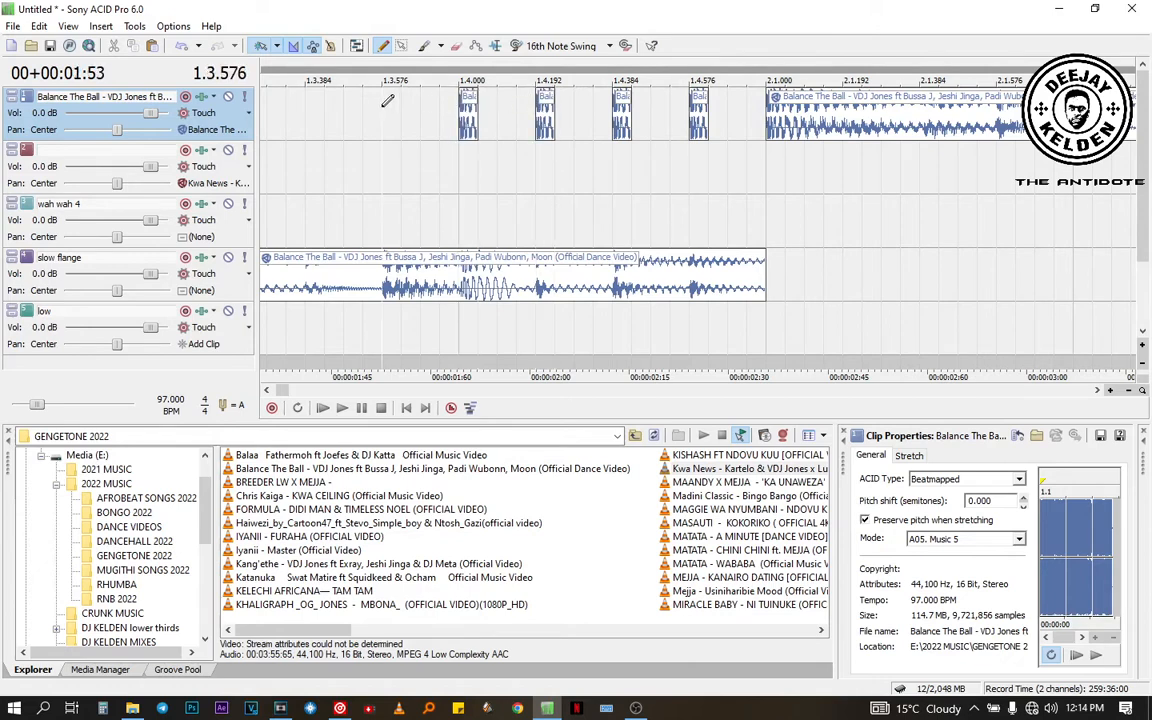
{"action": "key", "text": "ctrl+v"}
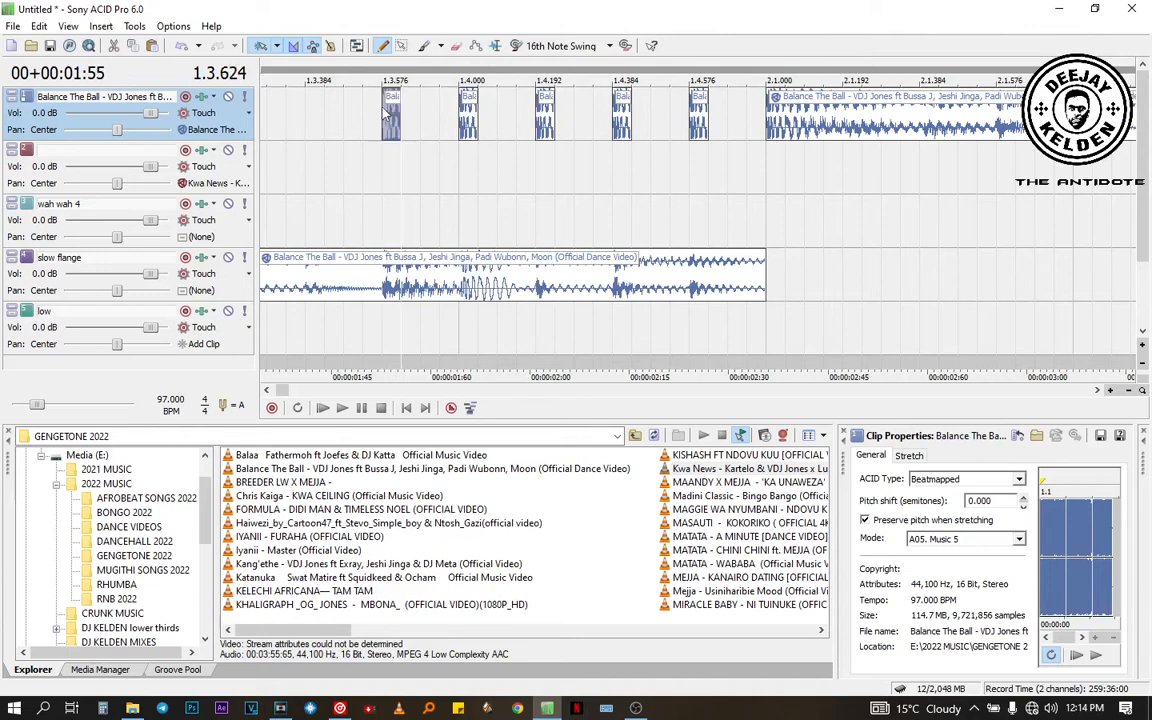
{"action": "left_click", "coordinate": [307, 105]}
{"action": "key", "text": "ctrl+v"}
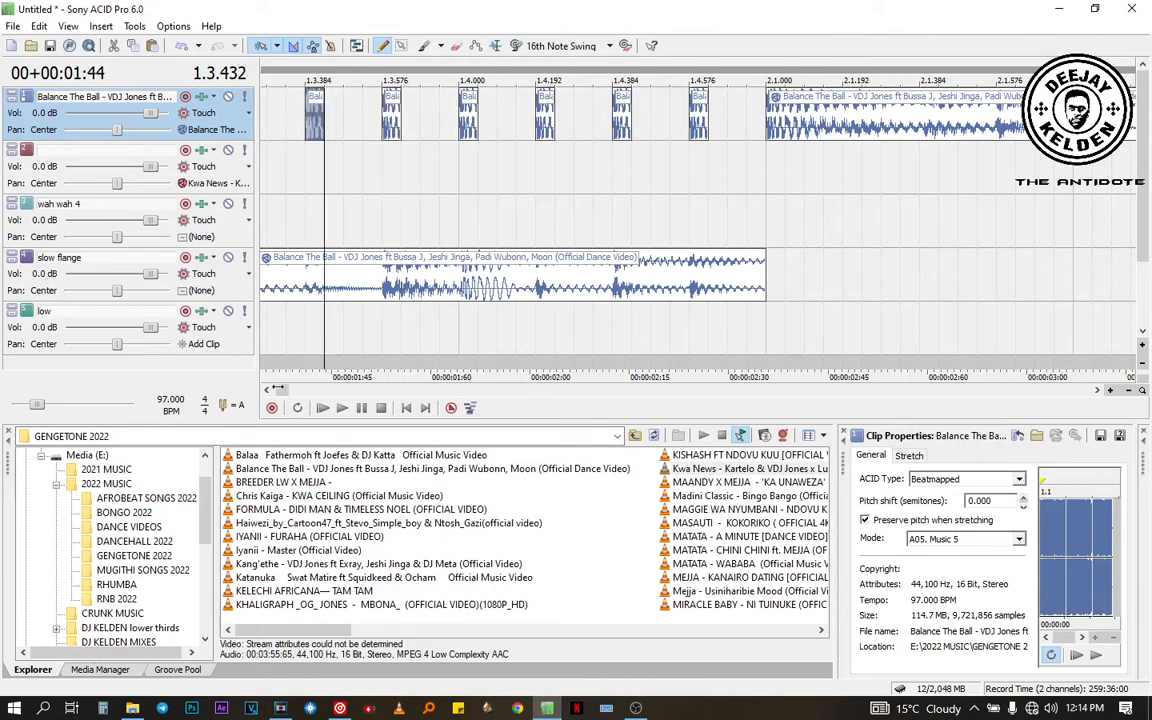
Step: Lengthen the slices at 1.4.384 and 1.3.384 to 1.4.528 and 1.3.528, and copy the 1.4.192 slice to 1.4.096
{"action": "left_click", "coordinate": [266, 390]}
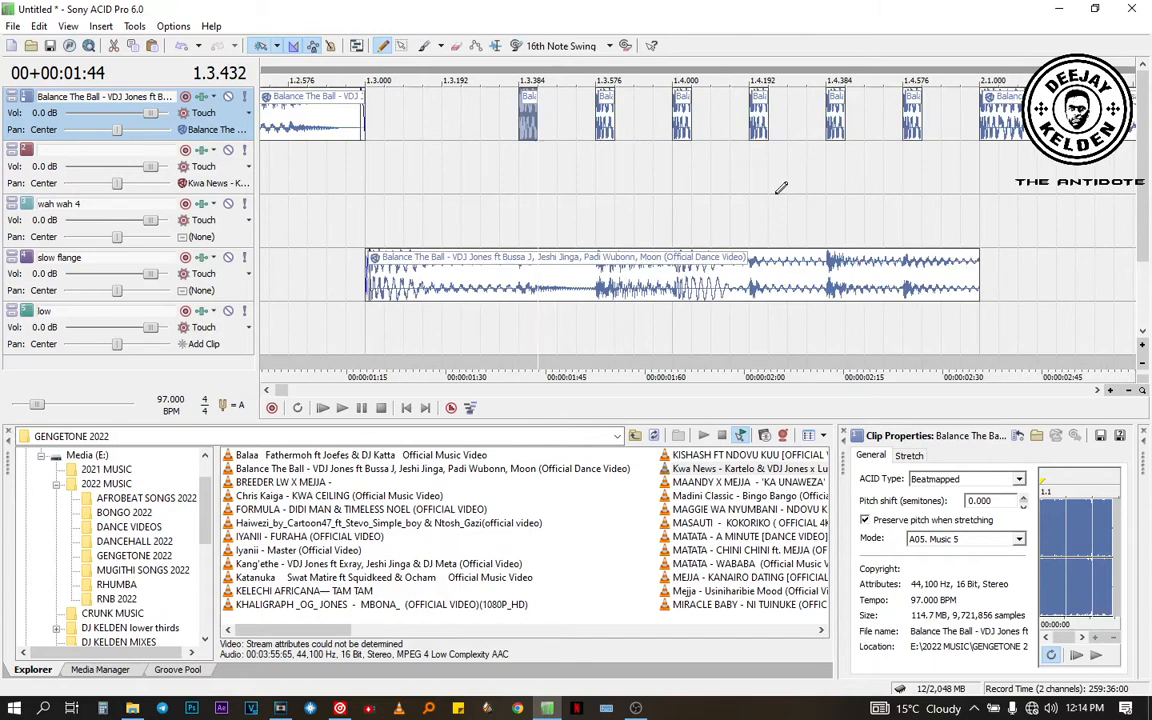
{"action": "left_click", "coordinate": [703, 168]}
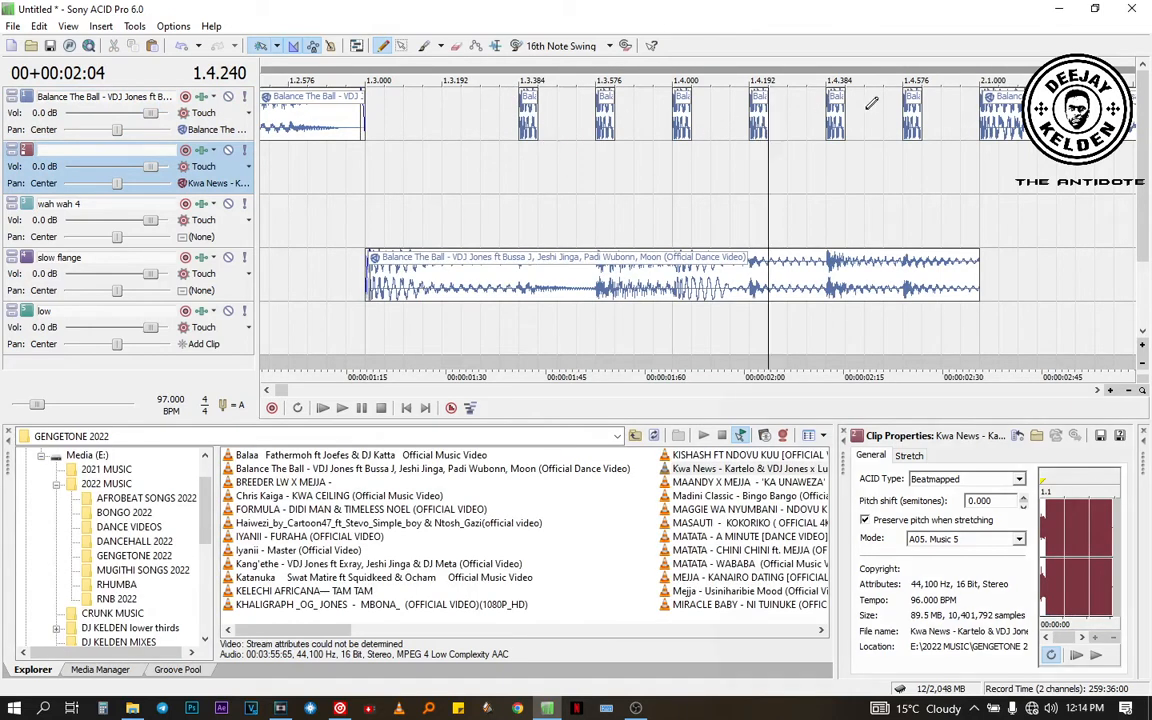
{"action": "left_click_drag", "start_coordinate": [848, 125], "coordinate": [889, 132]}
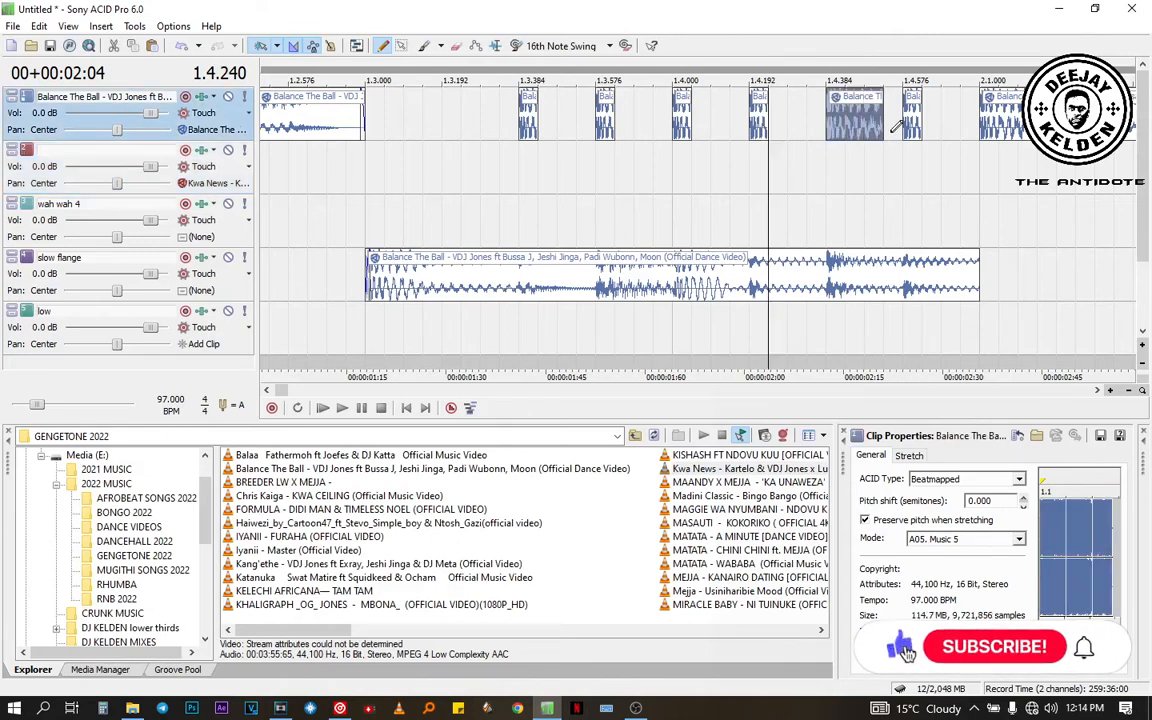
{"action": "left_click", "coordinate": [760, 122]}
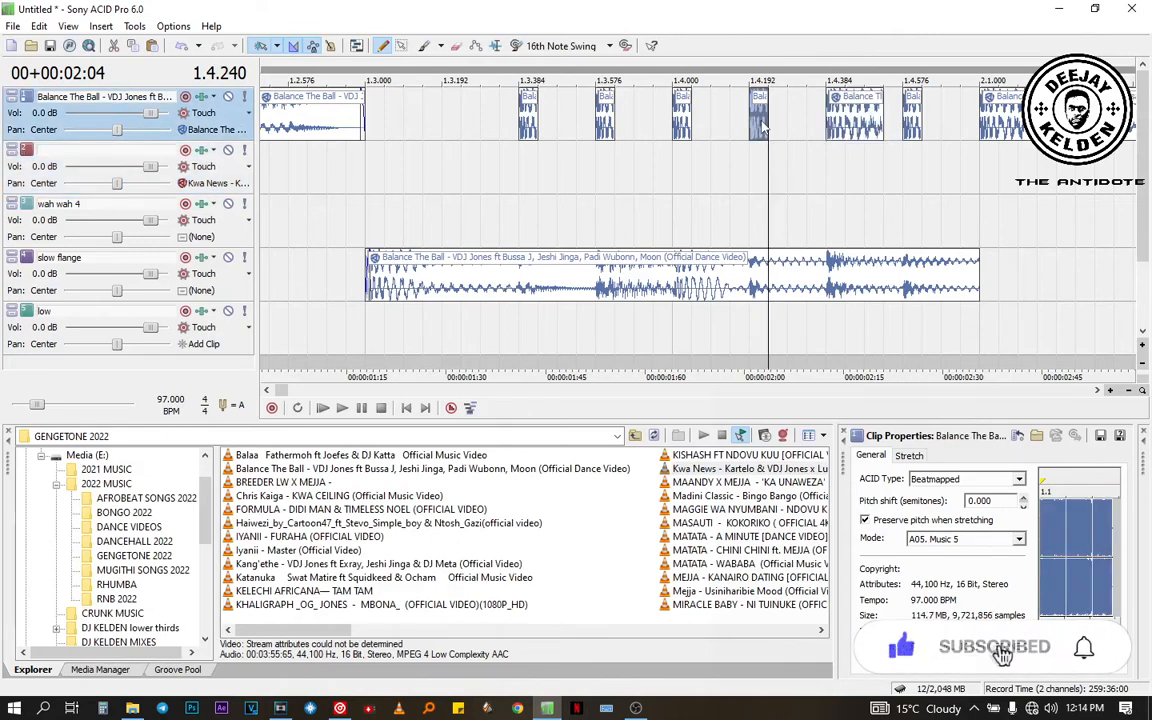
{"action": "left_click_drag", "start_coordinate": [766, 127], "coordinate": [727, 130]}
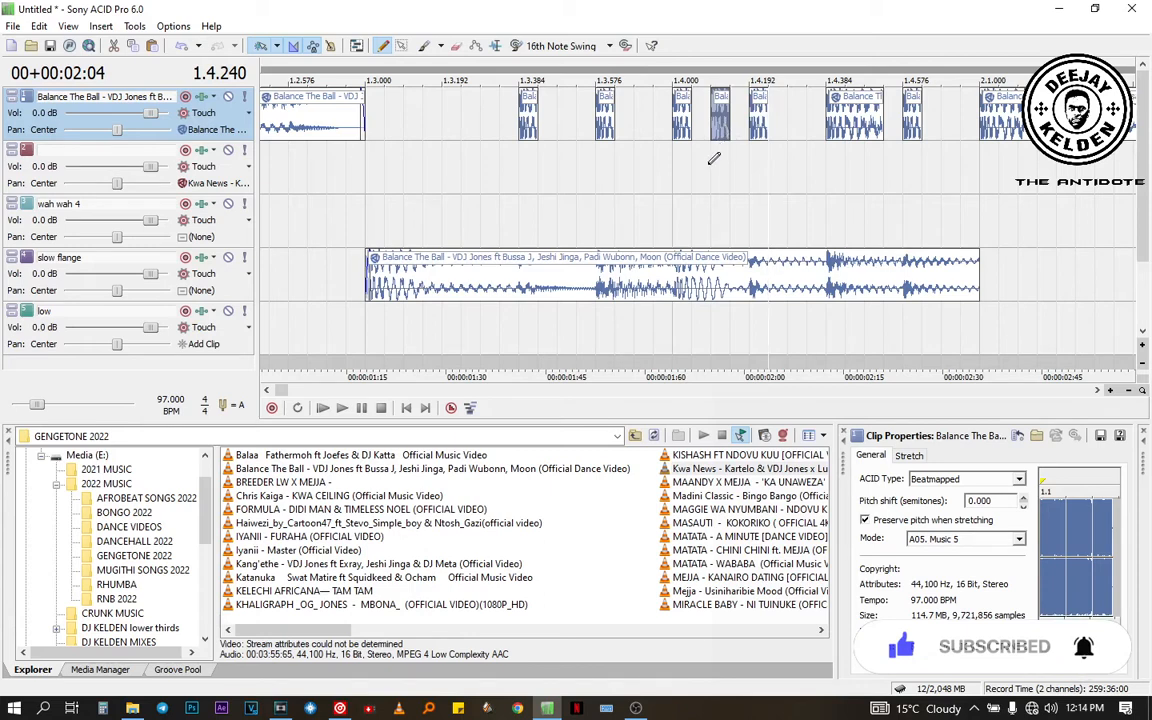
{"action": "left_click", "coordinate": [535, 109]}
{"action": "left_click_drag", "start_coordinate": [535, 109], "coordinate": [567, 115]}
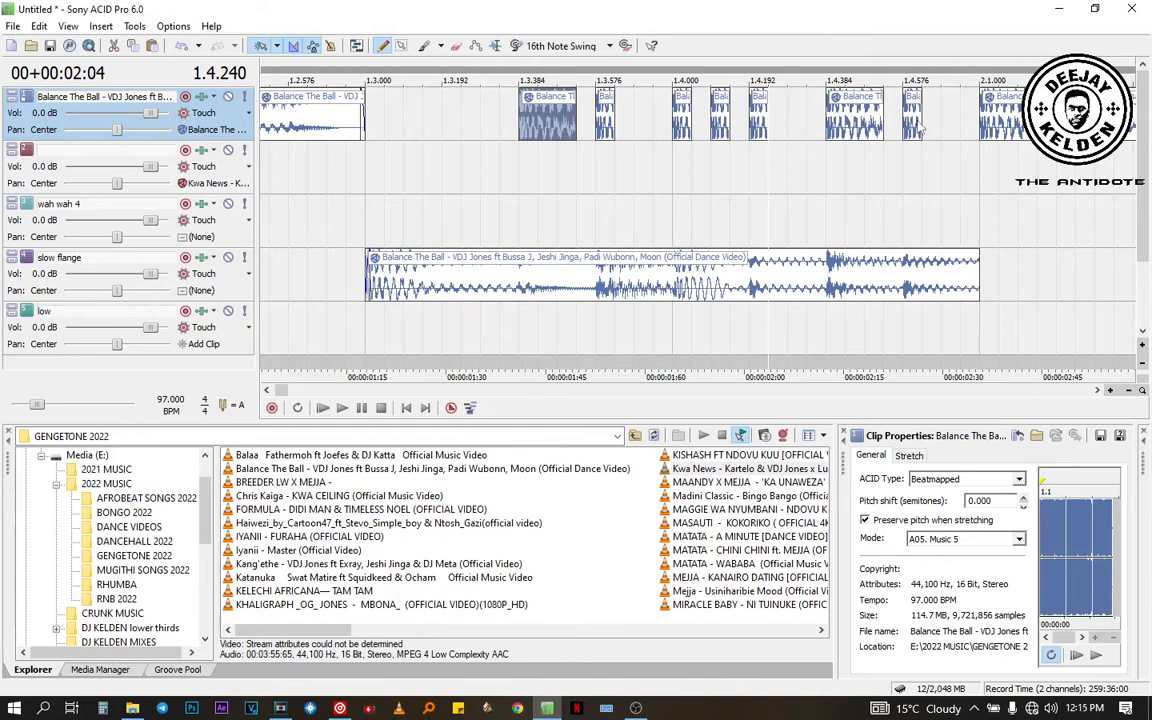
Step: Pitch shift the short slices at 1.3.576, 1.4.096 and 1.4.576 up by 5 semitones
{"action": "left_click", "coordinate": [895, 199]}
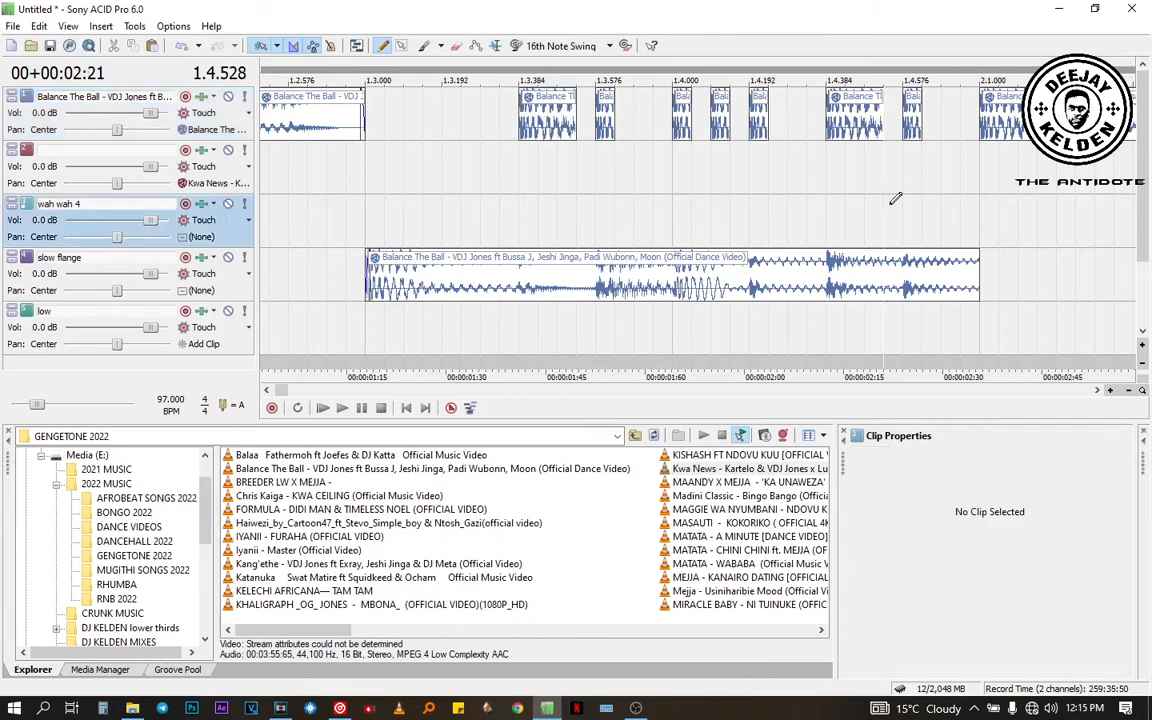
{"action": "left_click", "coordinate": [912, 130]}
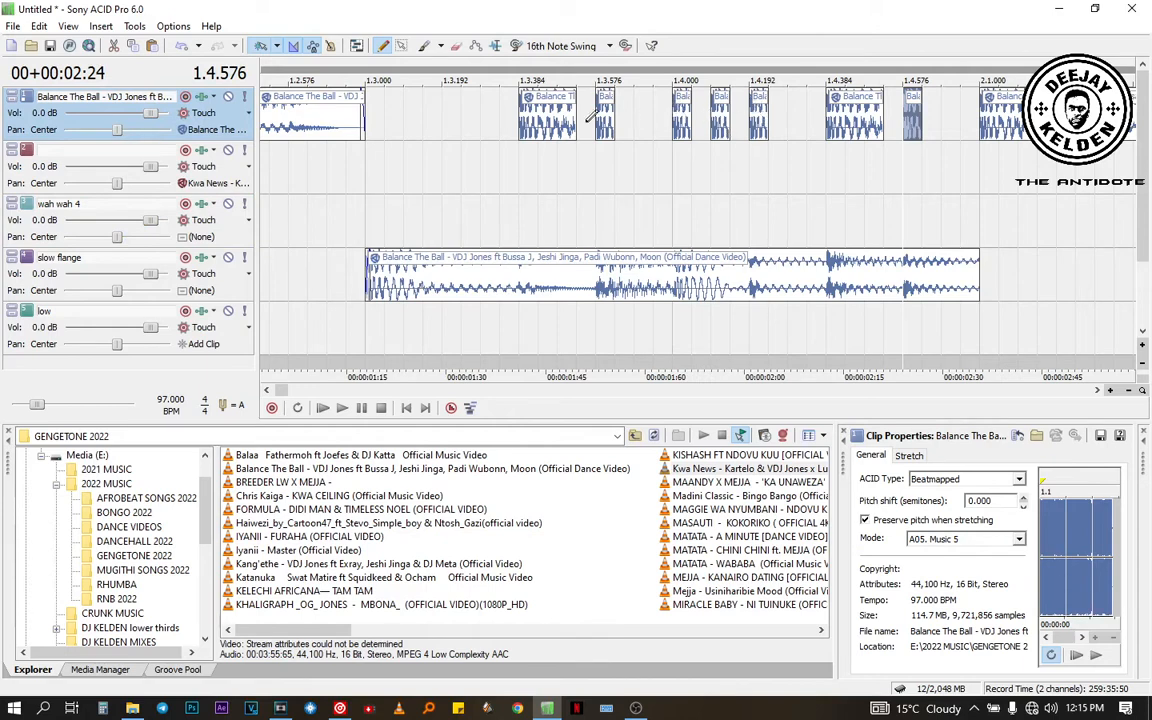
{"action": "left_click", "coordinate": [890, 197]}
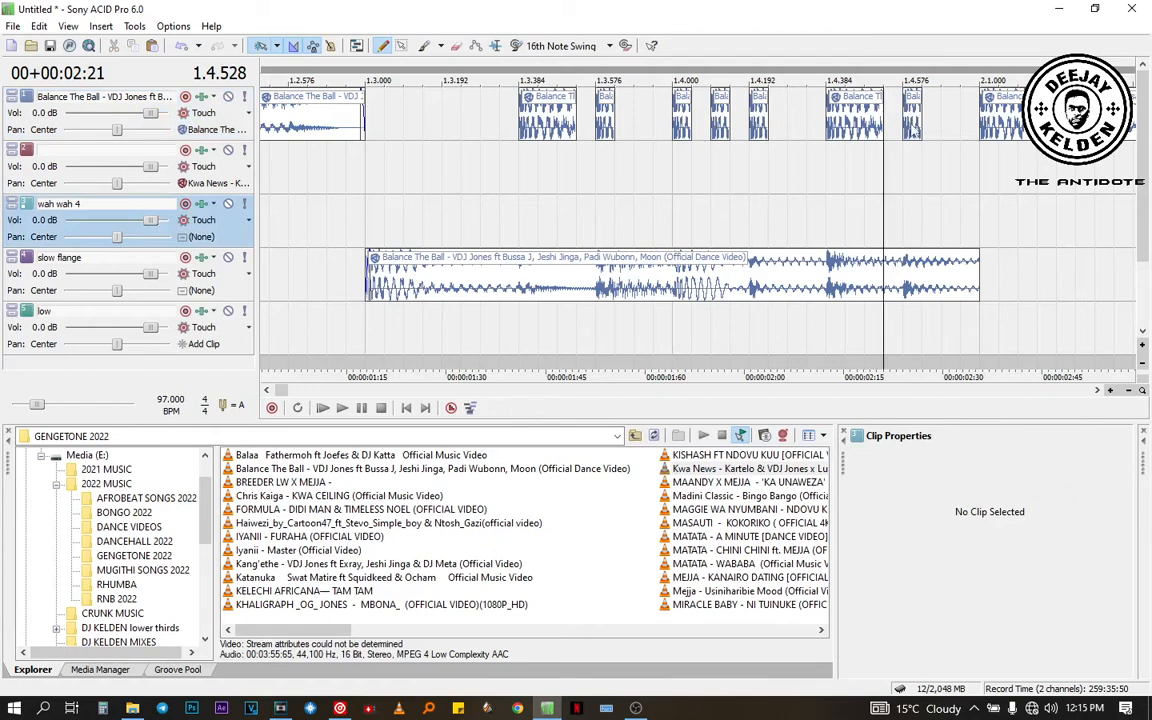
{"action": "left_click", "coordinate": [912, 131]}
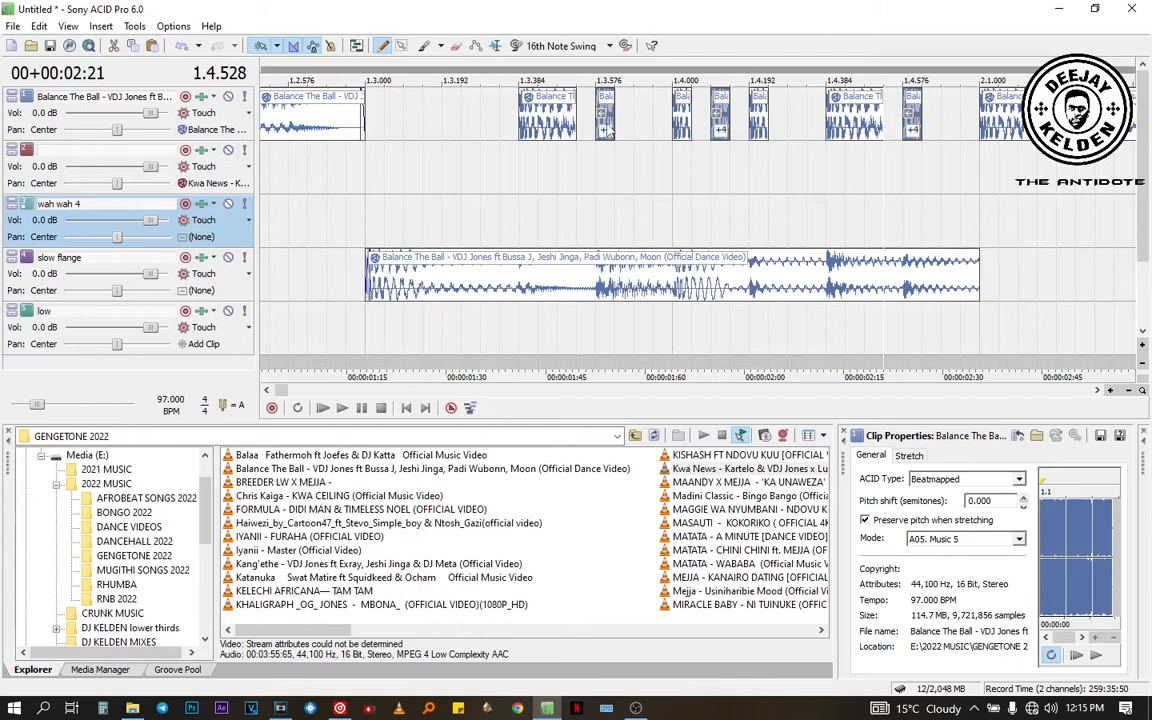
{"action": "key", "text": "KP_Add"}
Step: Fade out the slow flange segment from 1.4.384 to its end, and play the project from 1.2.000
{"action": "left_click", "coordinate": [338, 204]}
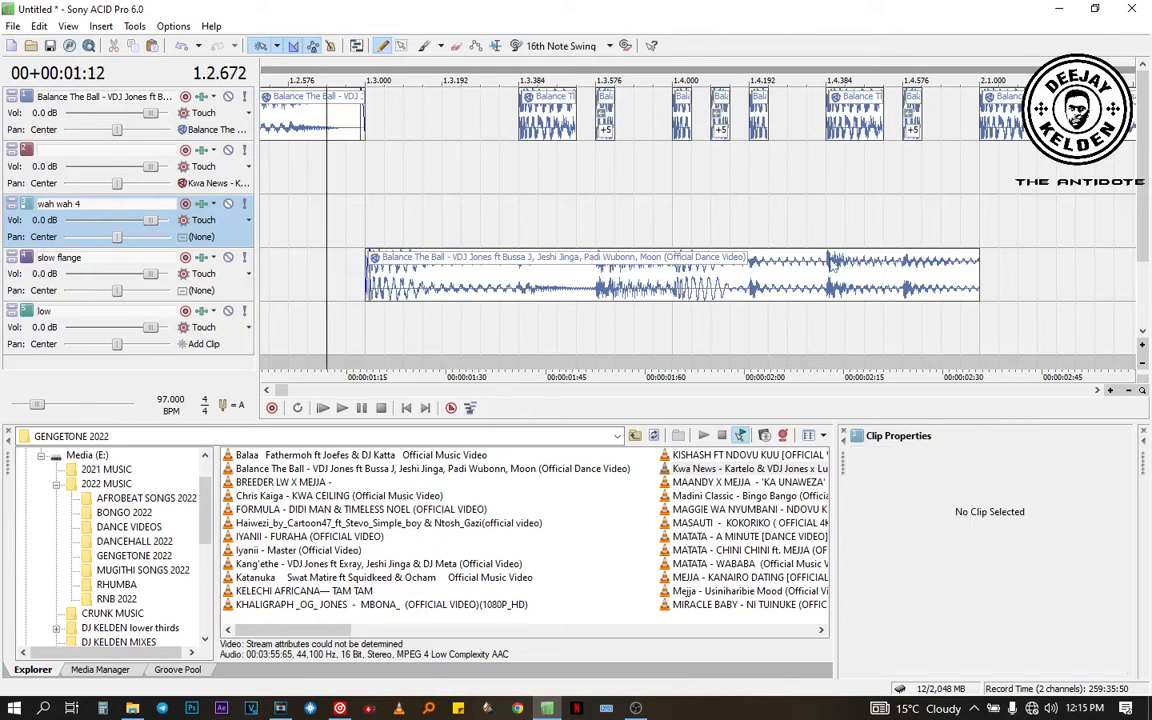
{"action": "left_click_drag", "start_coordinate": [984, 248], "coordinate": [745, 250]}
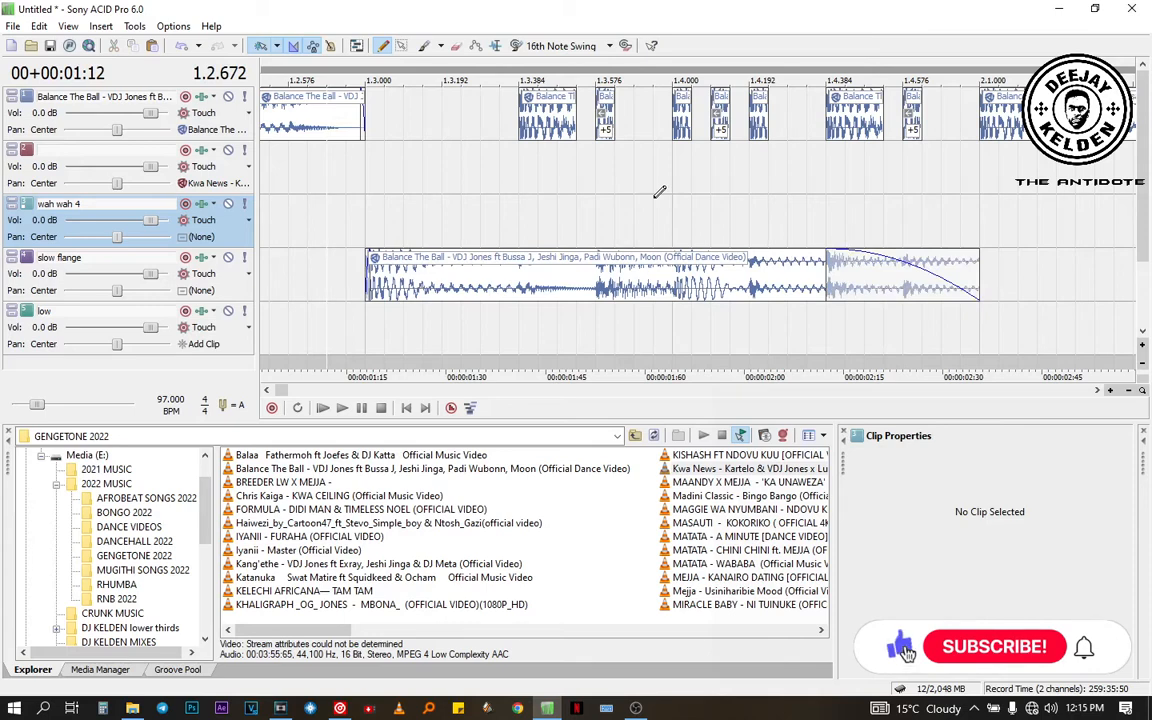
{"action": "scroll", "coordinate": [659, 195], "scroll_direction": "down", "scroll_amount": 2}
{"action": "left_click", "coordinate": [341, 236]}
{"action": "key", "text": "space"}
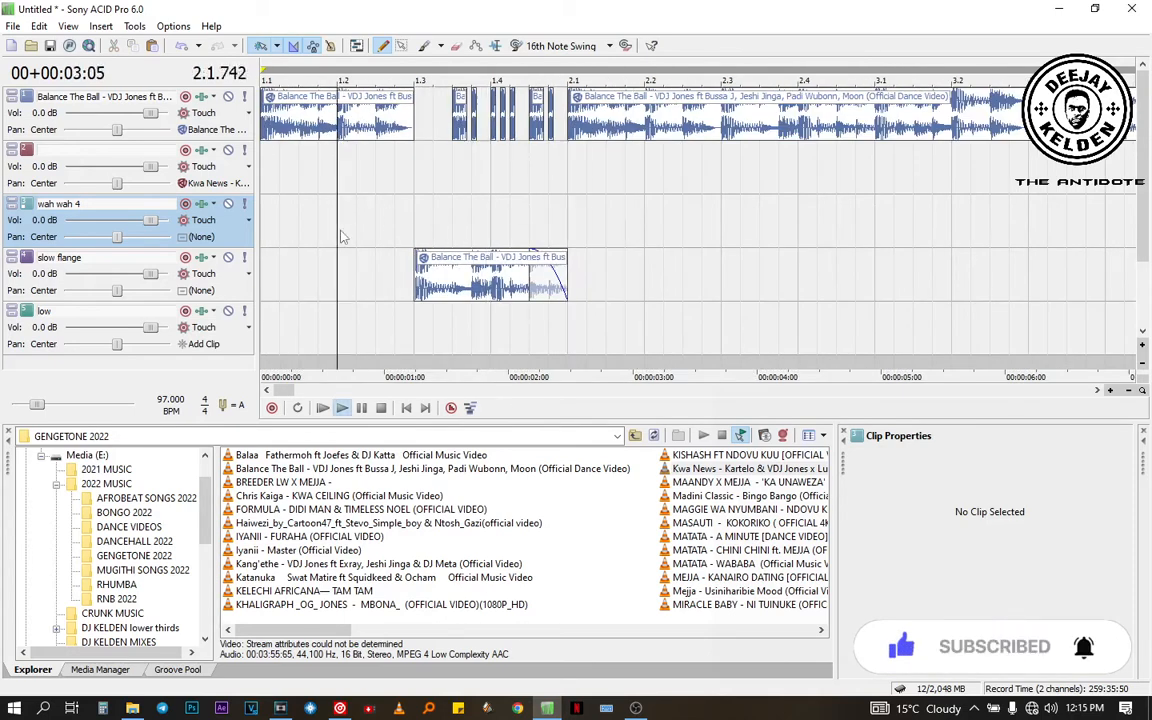
{"action": "key", "text": "space"}
{"action": "key", "text": "space"}
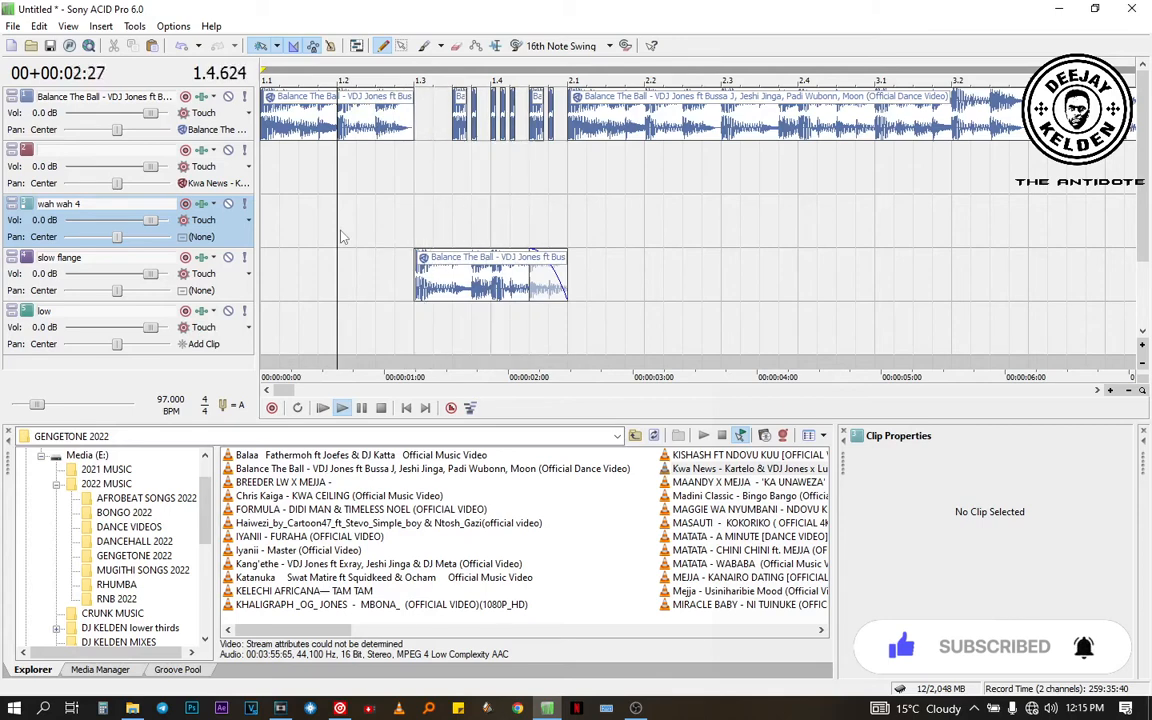
{"action": "left_click", "coordinate": [407, 408]}
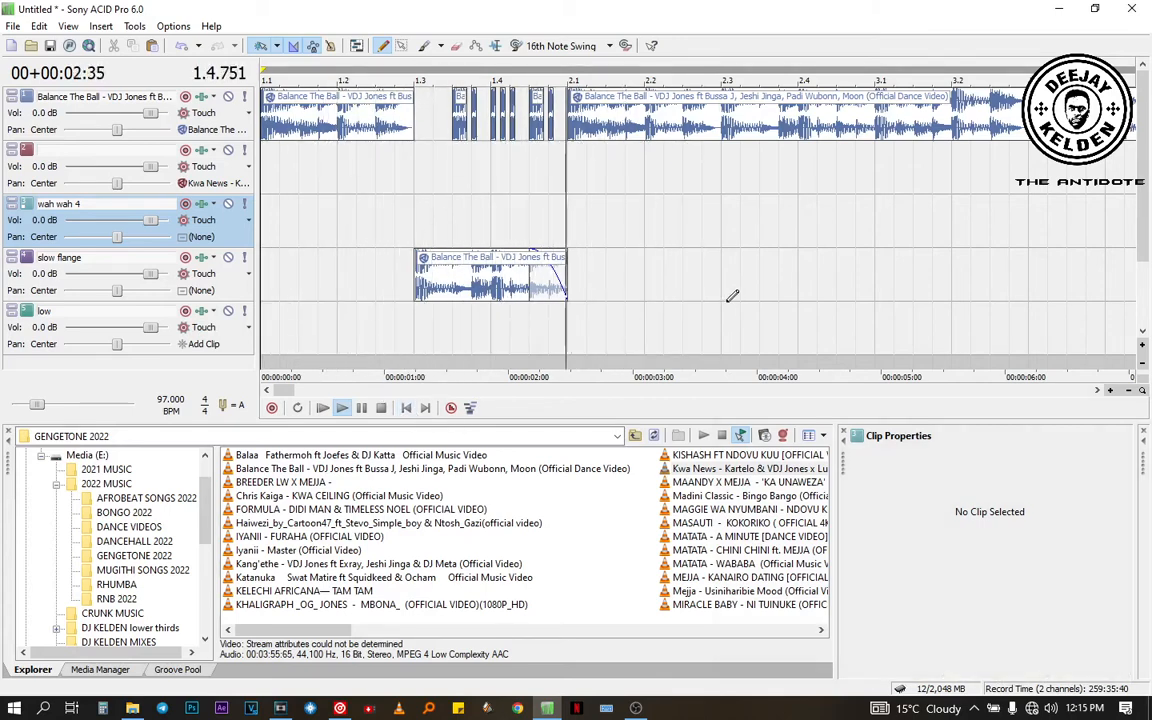
{"action": "key", "text": "space"}
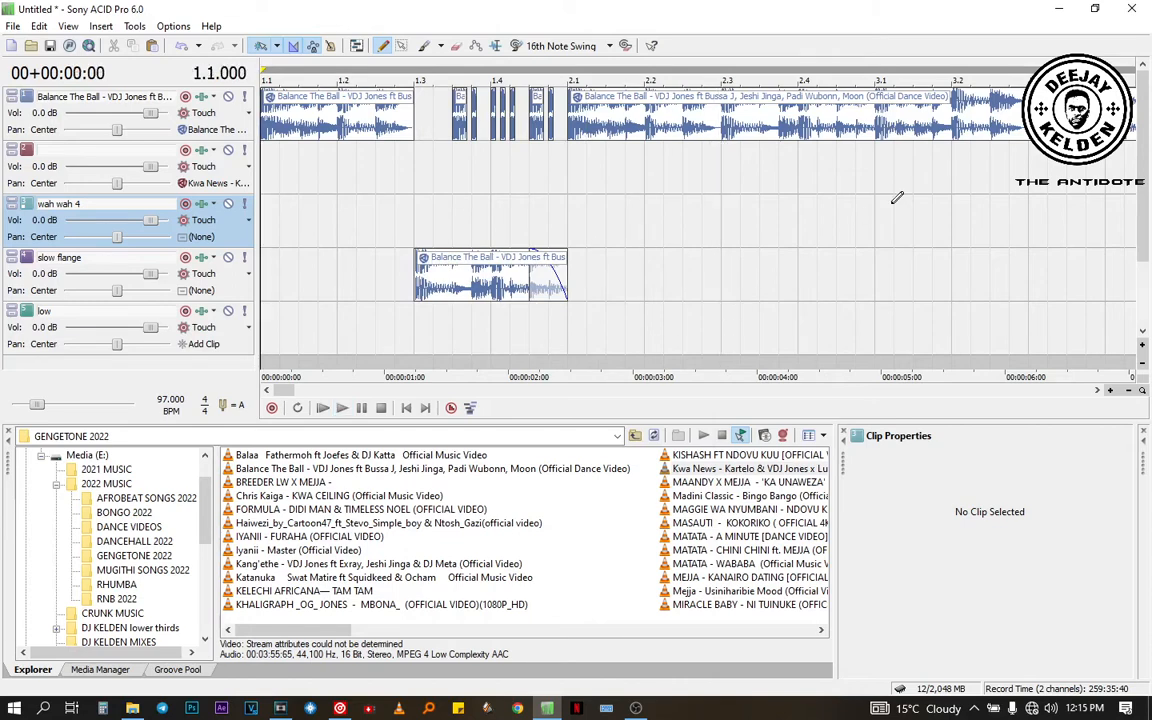
Step: Extend the long Balance The Ball event on track 1 to 6.1.000, and play the project from 1.3.000
{"action": "scroll", "coordinate": [896, 204], "scroll_direction": "down", "scroll_amount": 2}
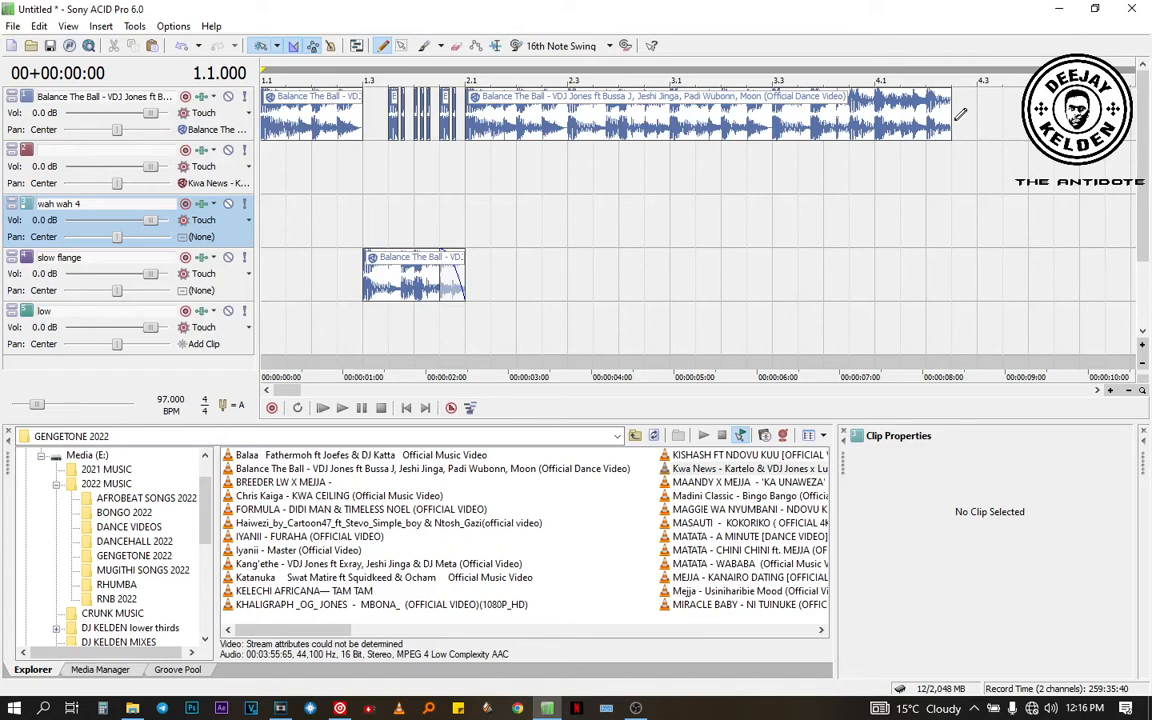
{"action": "mouse_move", "coordinate": [948, 119]}
{"action": "left_mouse_down"}
{"action": "mouse_move", "coordinate": [1146, 122]}
{"action": "mouse_move", "coordinate": [942, 140]}
{"action": "left_mouse_up"}
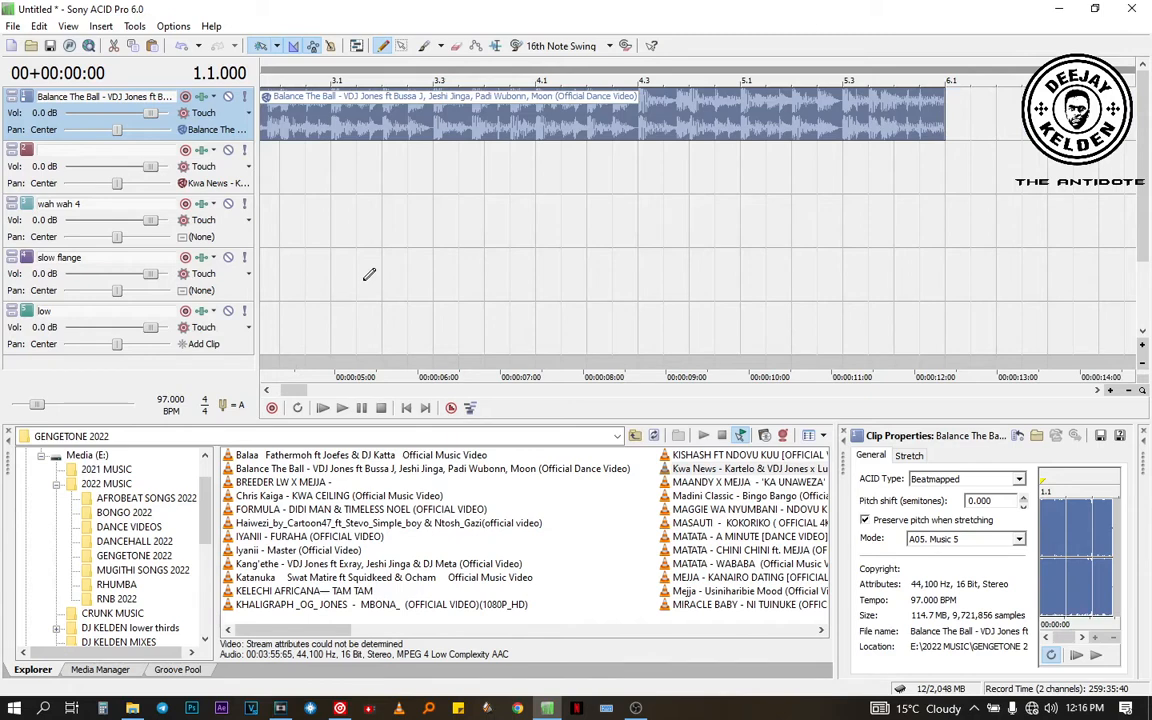
{"action": "left_click_drag", "start_coordinate": [301, 392], "coordinate": [297, 397]}
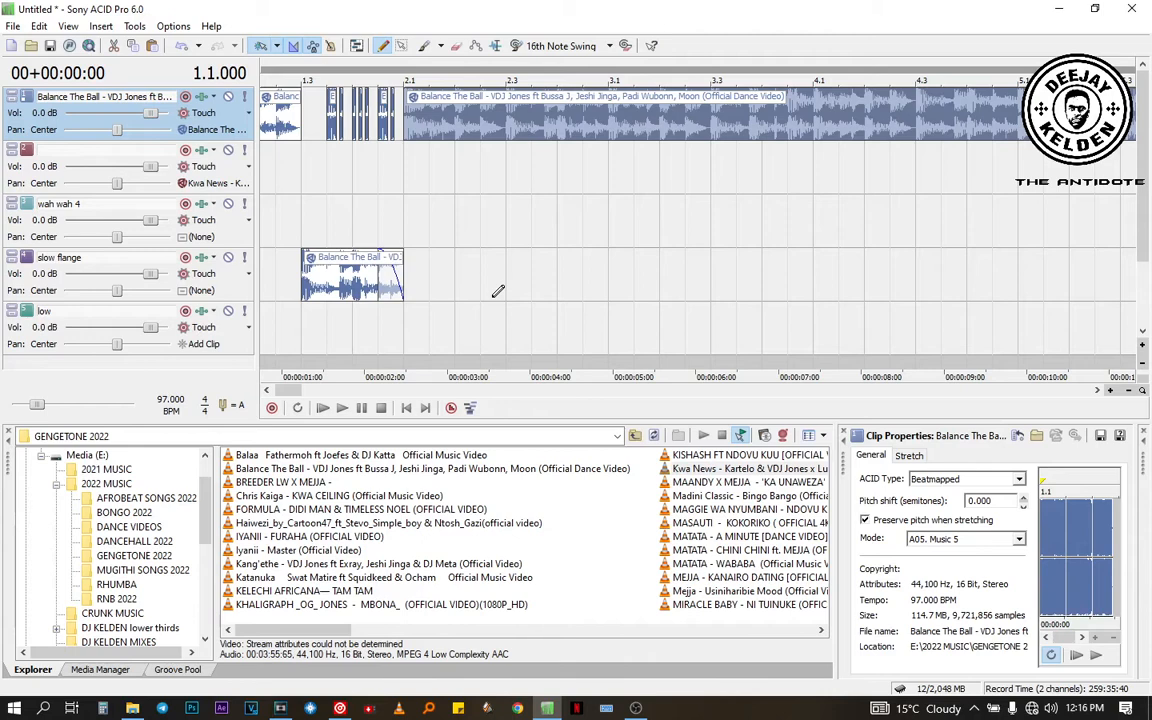
{"action": "scroll", "coordinate": [753, 243], "scroll_direction": "down", "scroll_amount": 4}
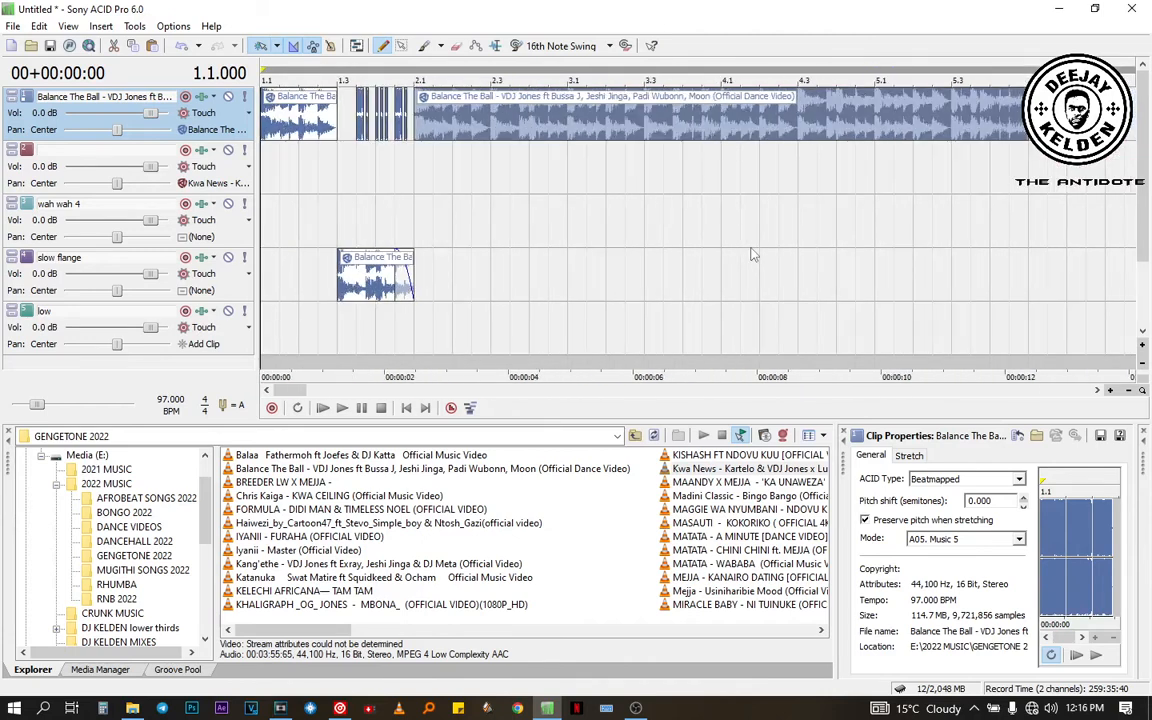
{"action": "left_click", "coordinate": [340, 200]}
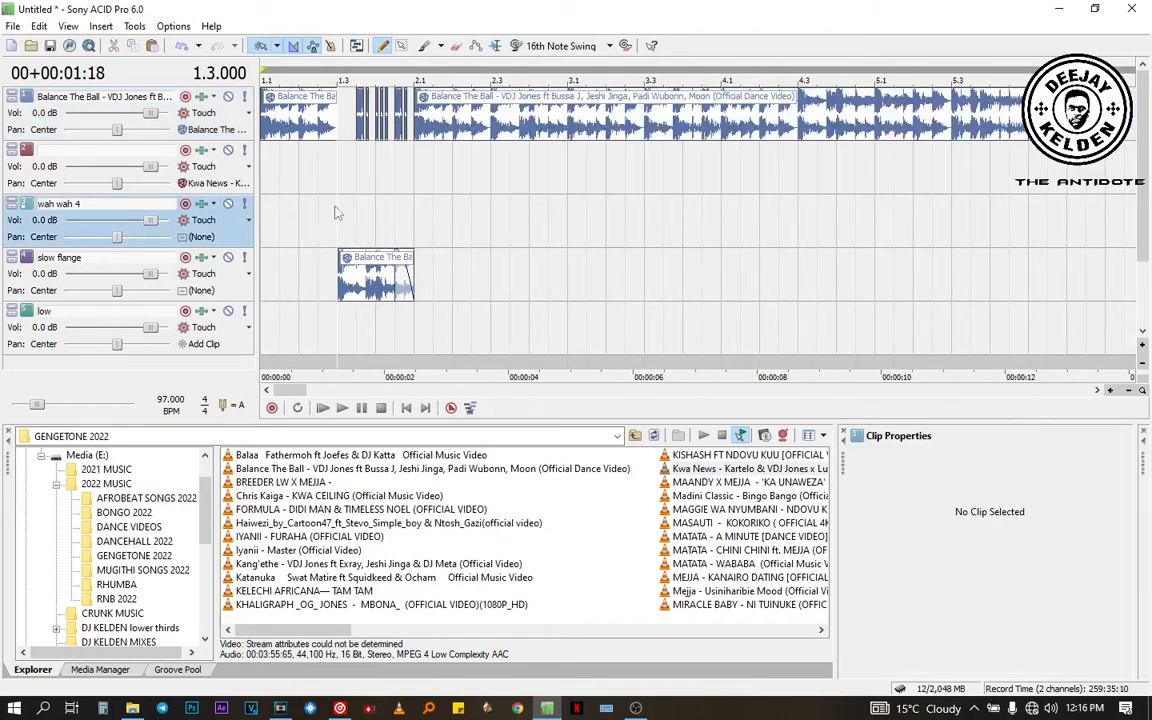
{"action": "key", "text": "space"}
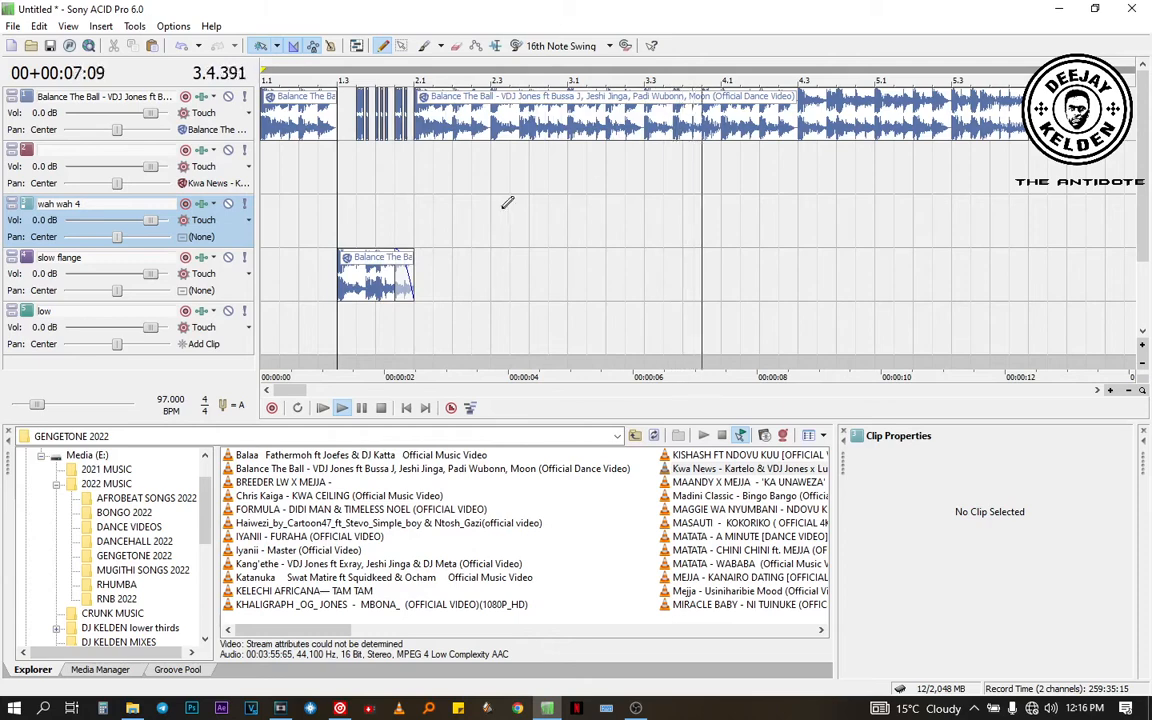
Step: Add a marker at 4.1.000 and move the Kwa News event on track 2 to start there
{"action": "left_click", "coordinate": [720, 180]}
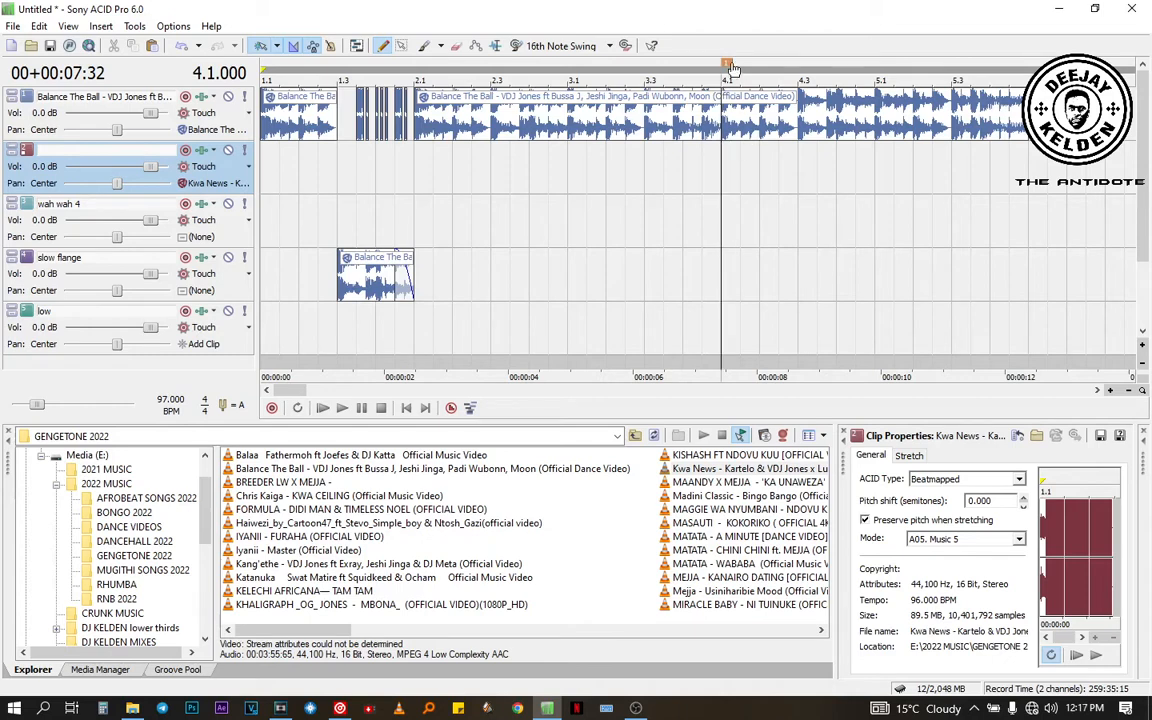
{"action": "scroll", "coordinate": [811, 194], "scroll_direction": "down", "scroll_amount": 2}
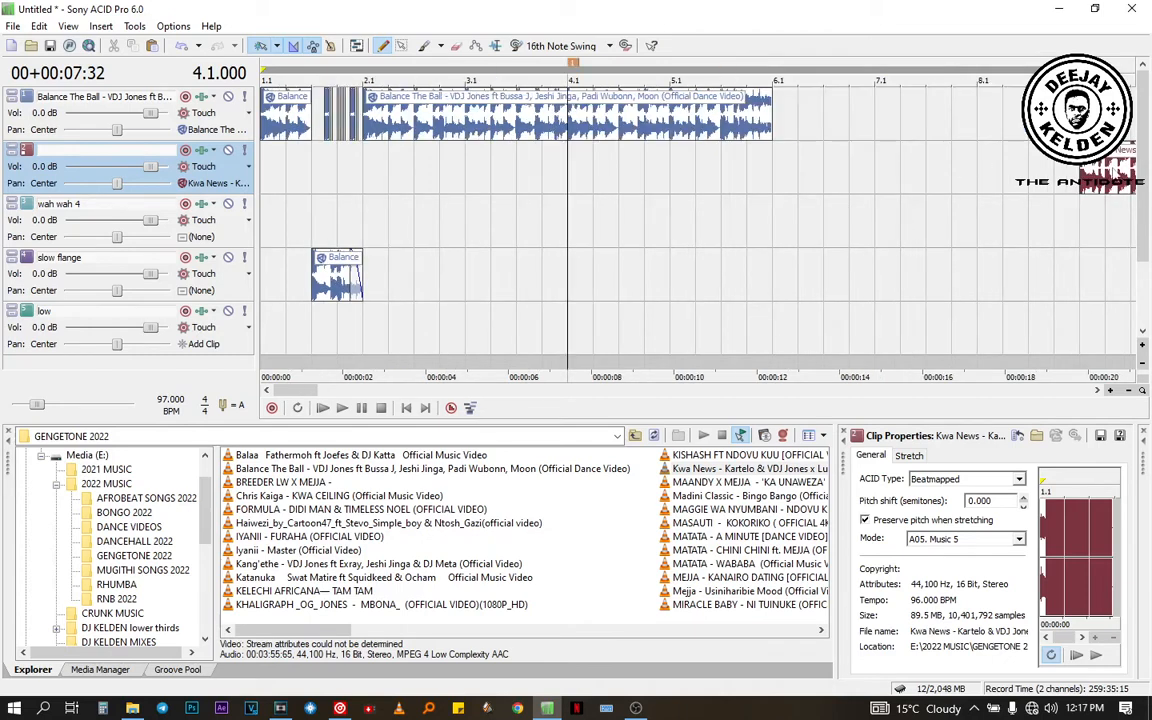
{"action": "left_click_drag", "start_coordinate": [1127, 172], "coordinate": [818, 173]}
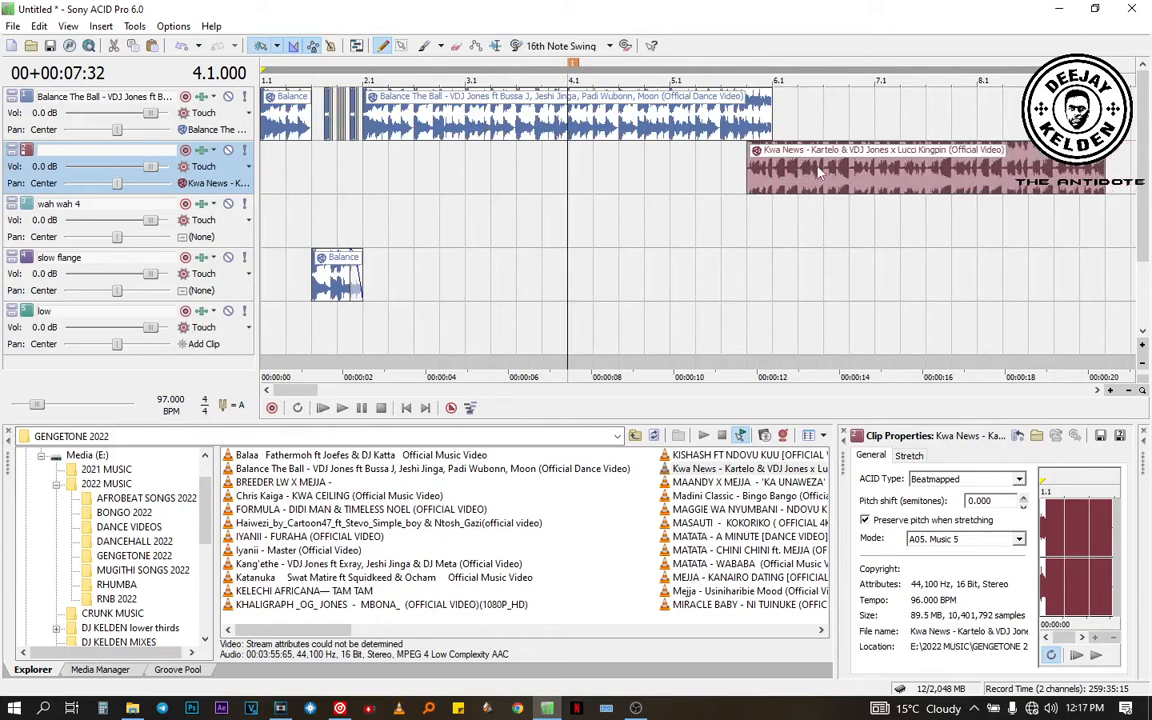
{"action": "left_click_drag", "start_coordinate": [818, 172], "coordinate": [675, 200]}
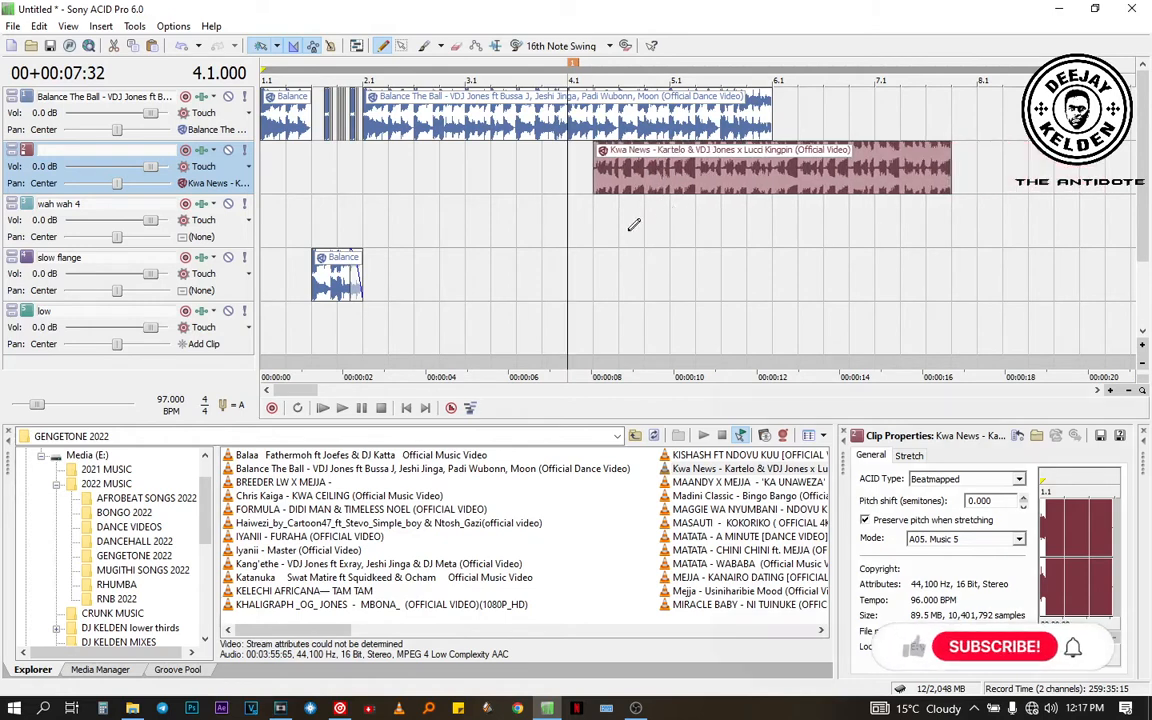
{"action": "left_click_drag", "start_coordinate": [608, 153], "coordinate": [580, 173]}
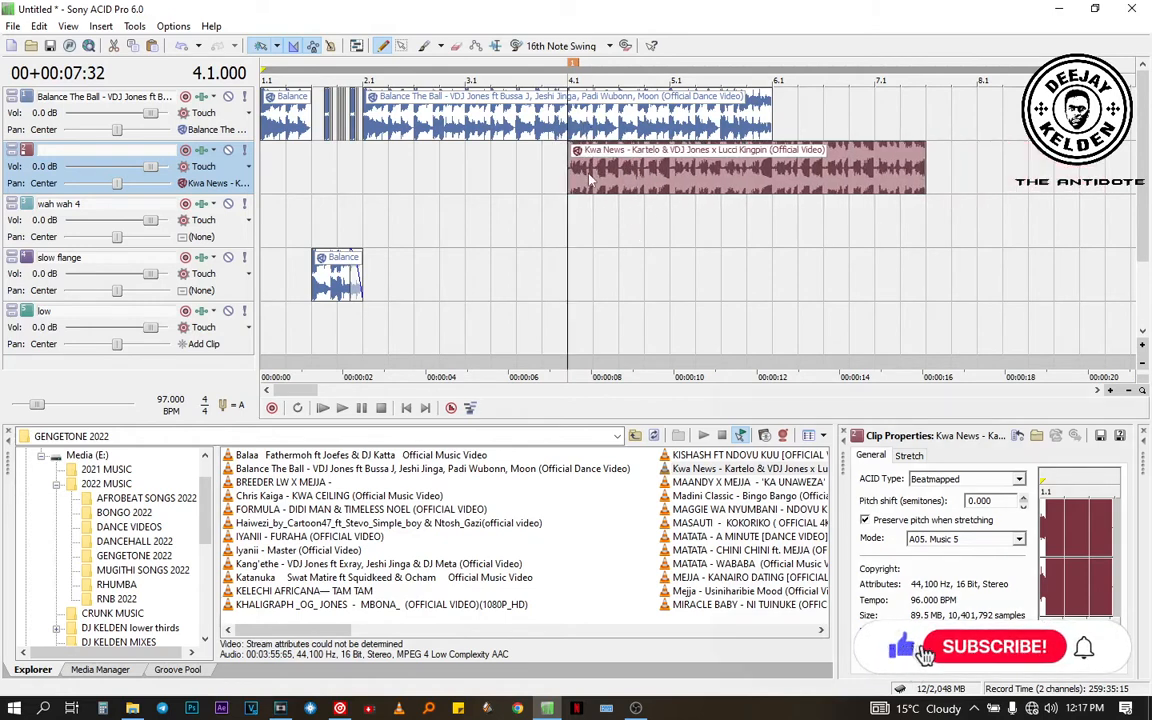
Step: Compare both songs' beats at 4.1.000 and 4.2.000, and nudge the Kwa News event later to start at about 4.1.003
{"action": "left_click", "coordinate": [572, 220]}
{"action": "scroll", "coordinate": [585, 218], "scroll_direction": "up", "scroll_amount": 10}
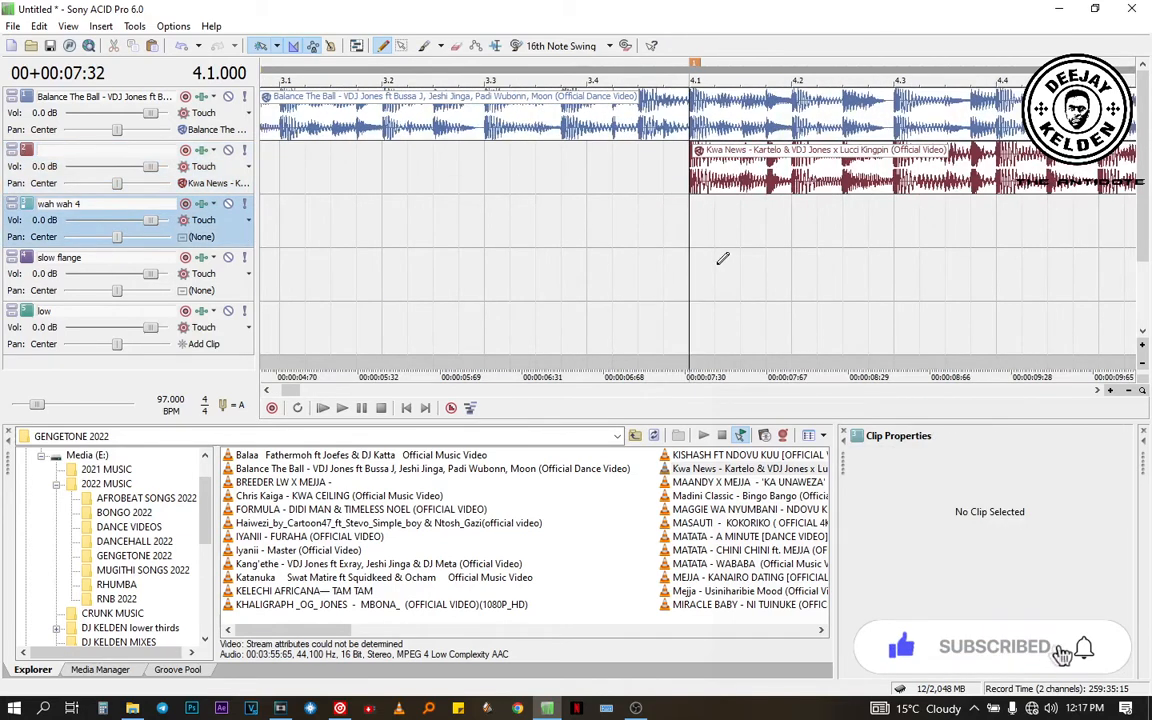
{"action": "scroll", "coordinate": [690, 237], "scroll_direction": "down", "scroll_amount": 2}
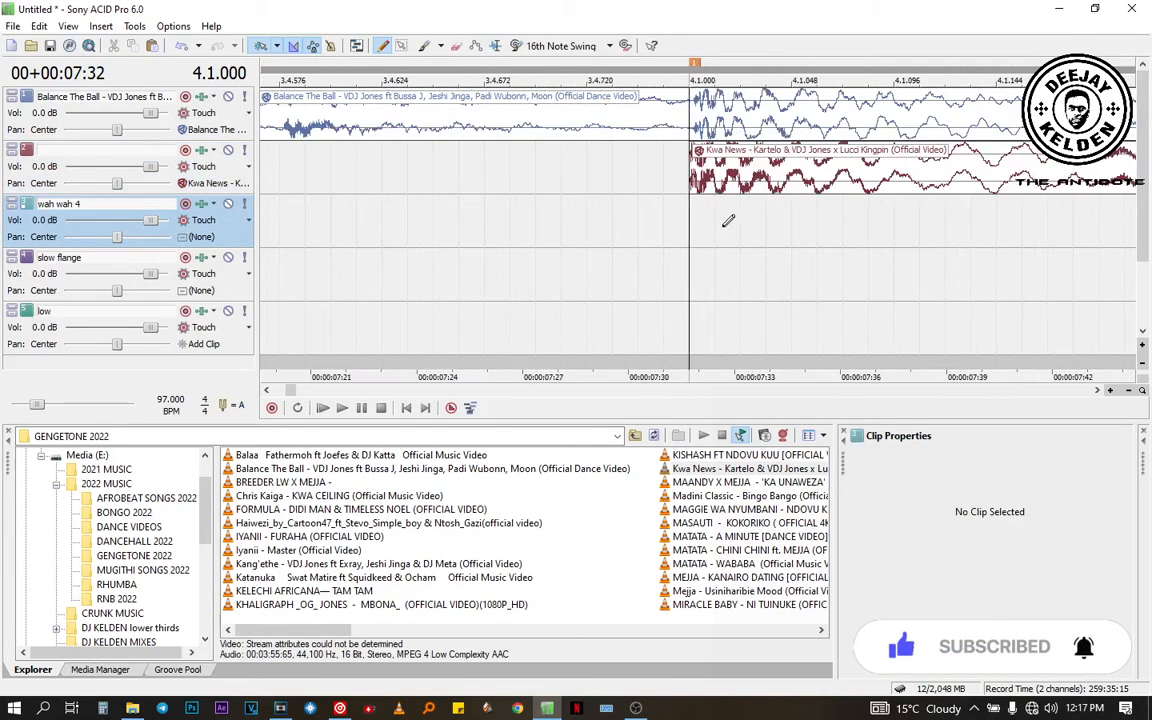
{"action": "left_click", "coordinate": [1102, 228]}
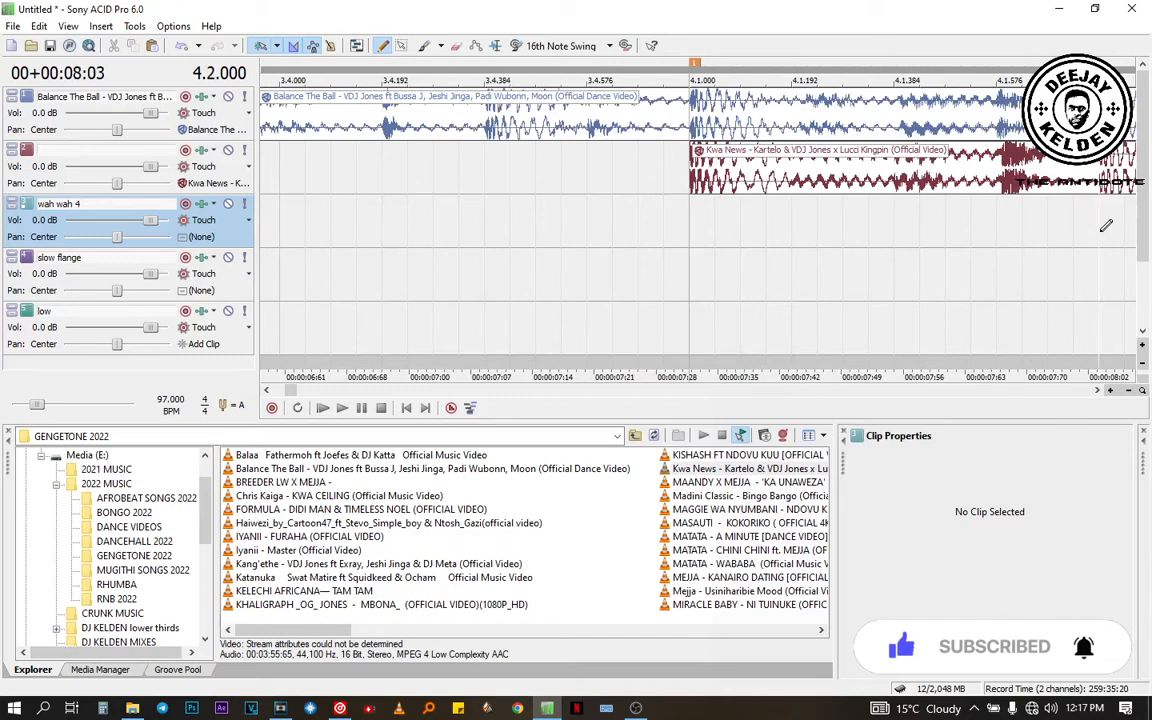
{"action": "scroll", "coordinate": [1102, 233], "scroll_direction": "up", "scroll_amount": 8}
{"action": "scroll", "coordinate": [1102, 238], "scroll_direction": "up", "scroll_amount": 1}
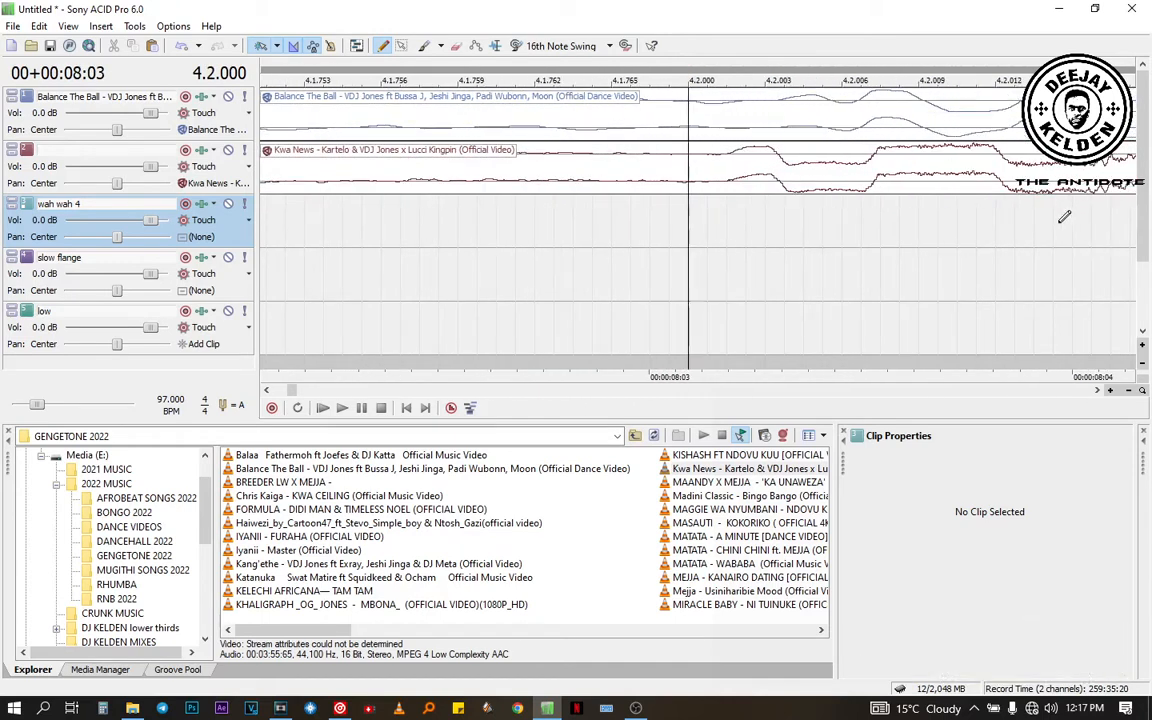
{"action": "left_click", "coordinate": [789, 173]}
{"action": "left_click_drag", "start_coordinate": [797, 174], "coordinate": [856, 186]}
{"action": "scroll", "coordinate": [836, 192], "scroll_direction": "down", "scroll_amount": 7}
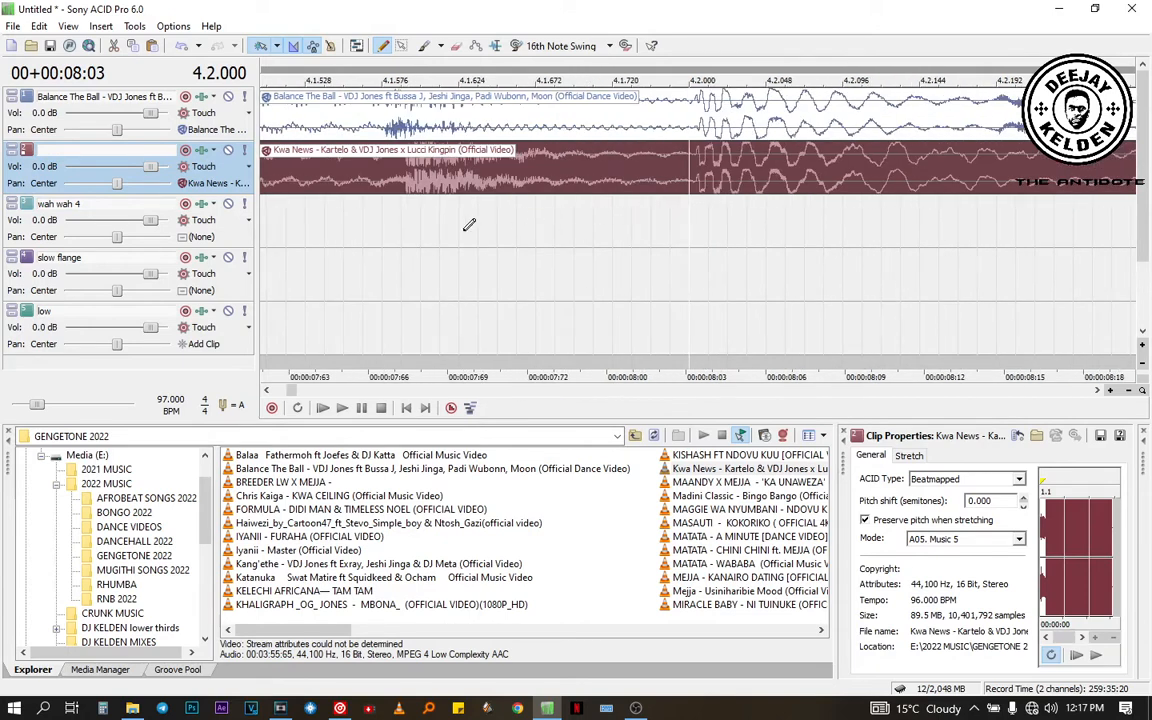
Step: Nudge the Kwa News event slightly earlier to start at about 4.1.002, matching the Balance The Ball beat
{"action": "left_click", "coordinate": [280, 255]}
{"action": "scroll", "coordinate": [279, 258], "scroll_direction": "up", "scroll_amount": 8}
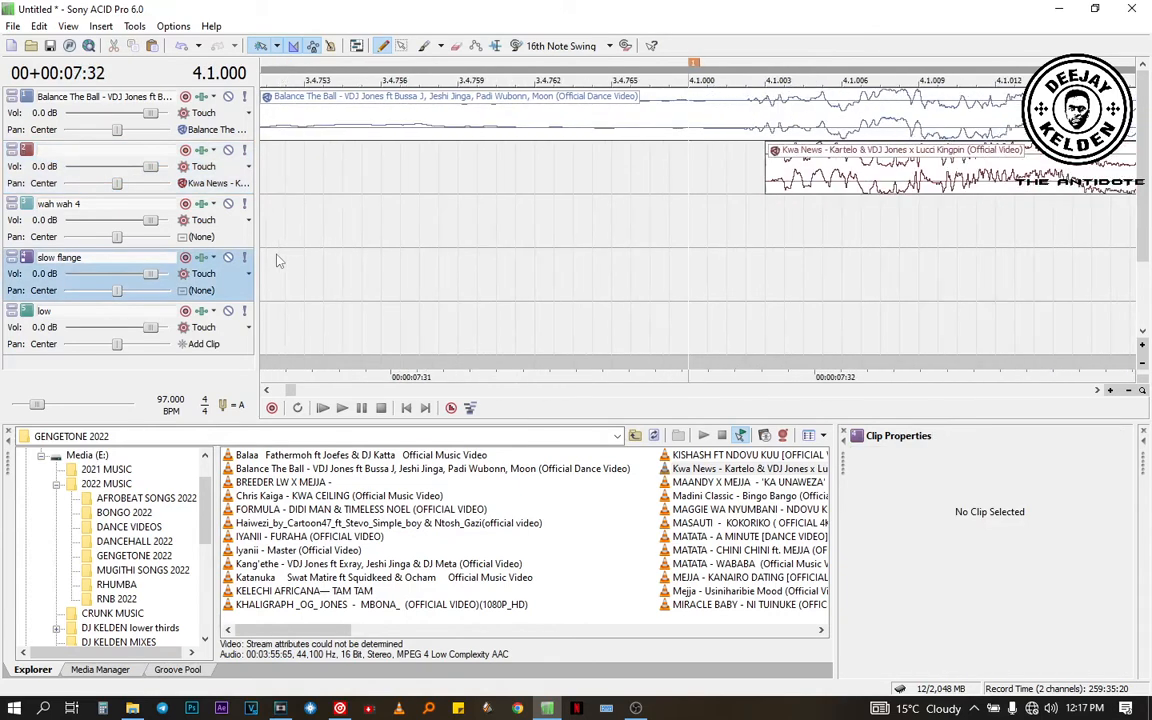
{"action": "left_click", "coordinate": [805, 228]}
{"action": "scroll", "coordinate": [805, 228], "scroll_direction": "up", "scroll_amount": 2}
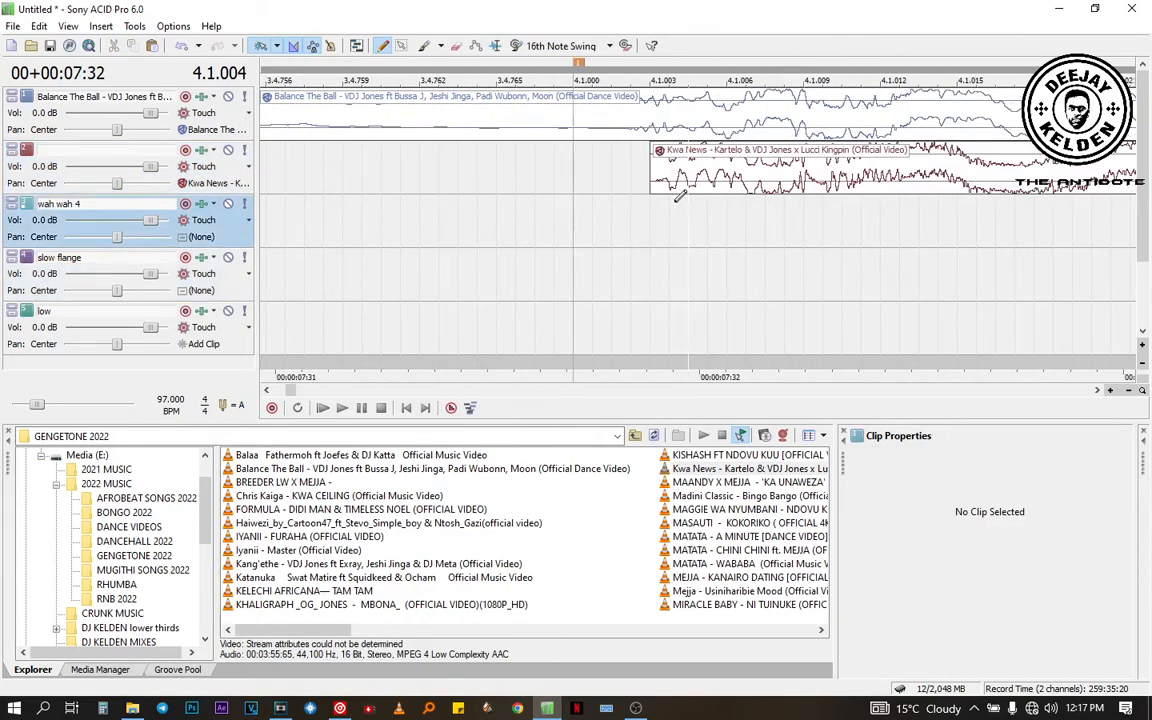
{"action": "left_click_drag", "start_coordinate": [681, 188], "coordinate": [651, 189]}
{"action": "left_click", "coordinate": [648, 183]}
{"action": "scroll", "coordinate": [648, 183], "scroll_direction": "up", "scroll_amount": 1}
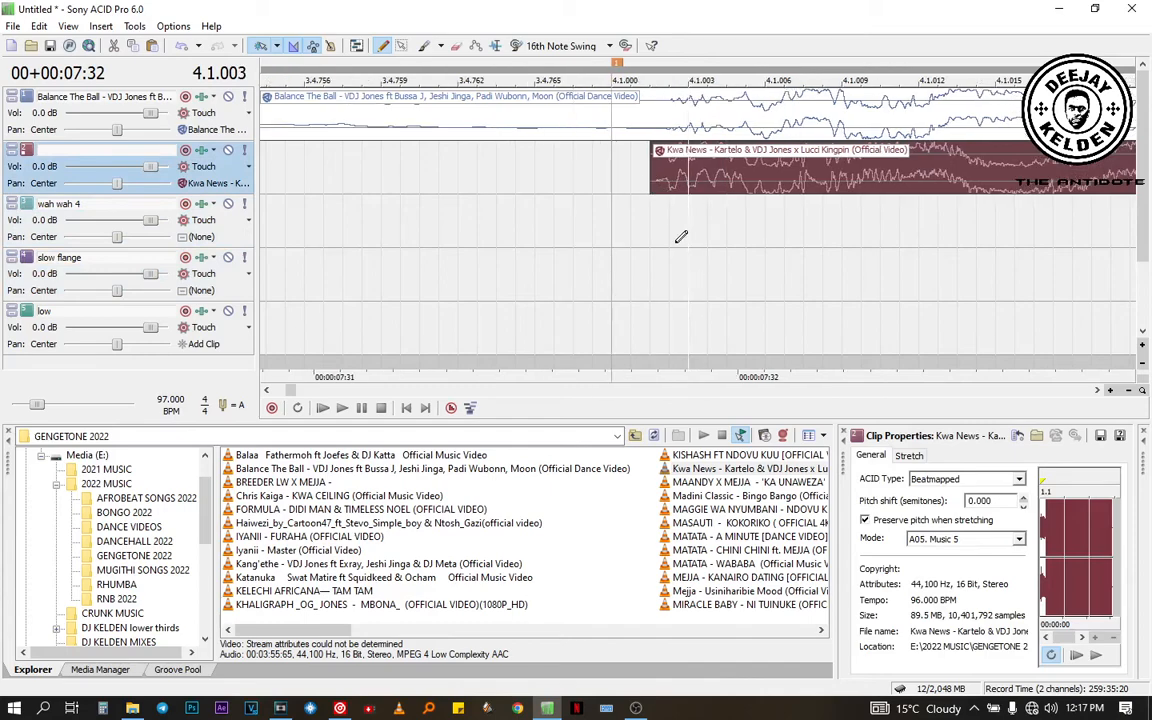
Step: Play the transition between the two songs from 3.4.000
{"action": "scroll", "coordinate": [686, 176], "scroll_direction": "down", "scroll_amount": 10}
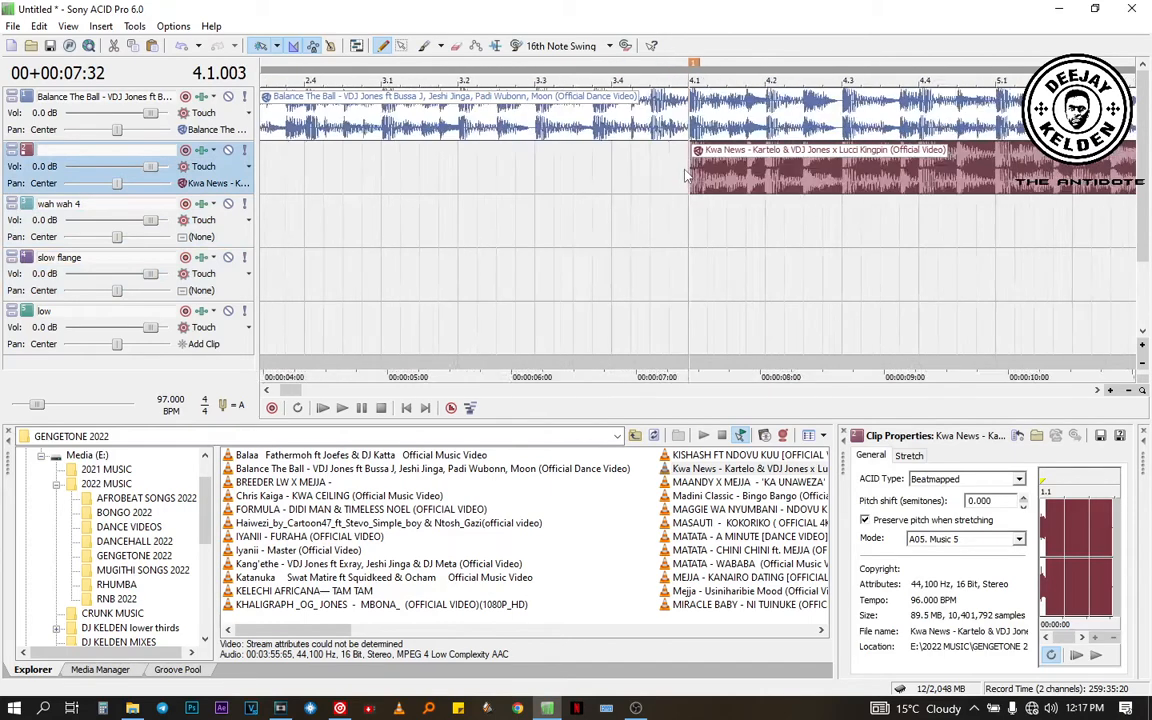
{"action": "scroll", "coordinate": [686, 176], "scroll_direction": "up", "scroll_amount": 5}
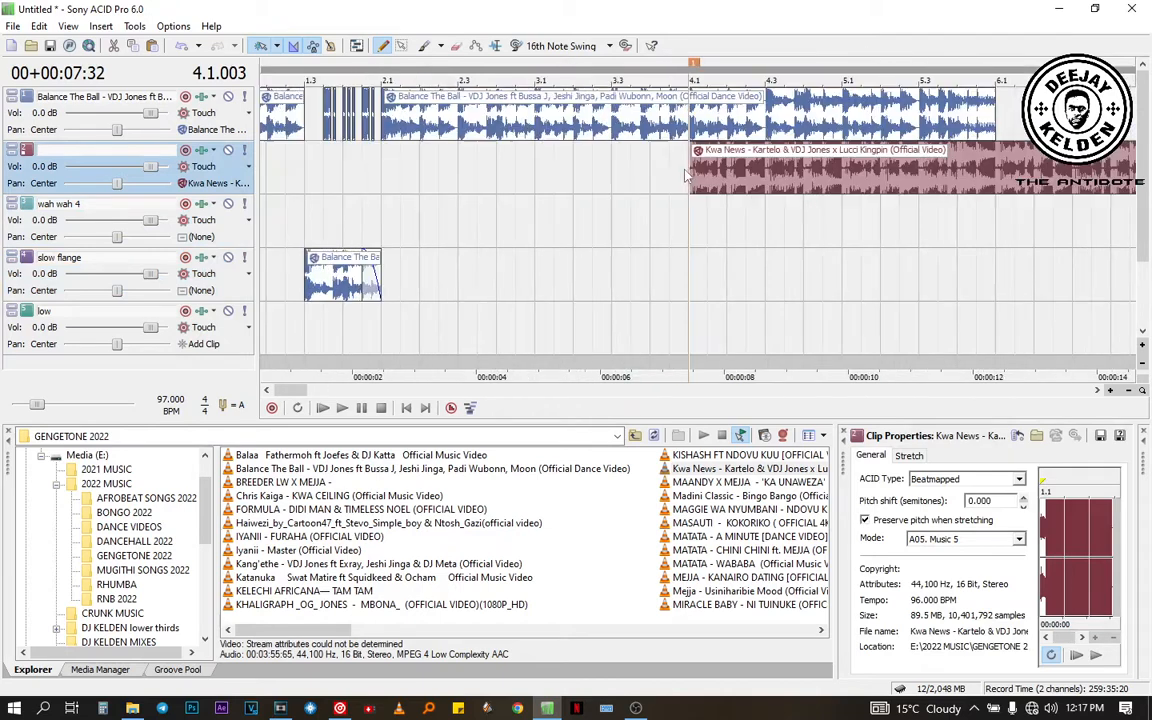
{"action": "left_click", "coordinate": [656, 250]}
{"action": "key", "text": "space"}
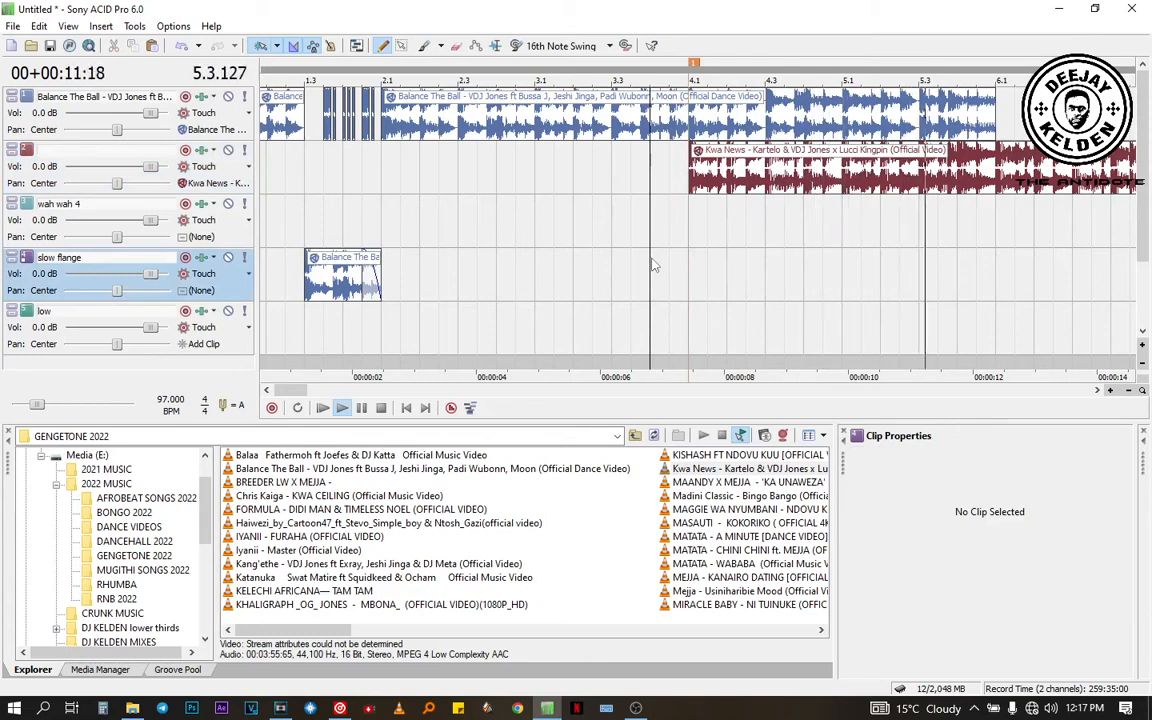
{"action": "key", "text": "space"}
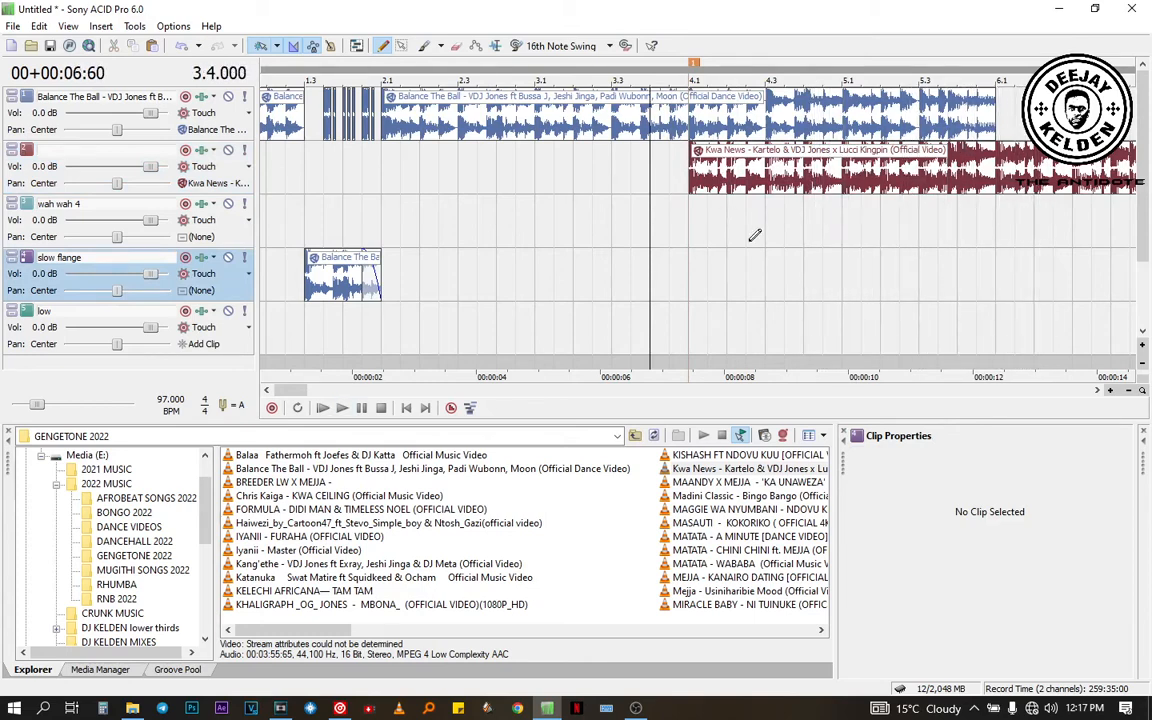
Step: Compare both waveforms around 4.3.000, then play the mix from 4.3.000 and again from 3.3.000
{"action": "left_click", "coordinate": [685, 206]}
{"action": "scroll", "coordinate": [685, 206], "scroll_direction": "up", "scroll_amount": 8}
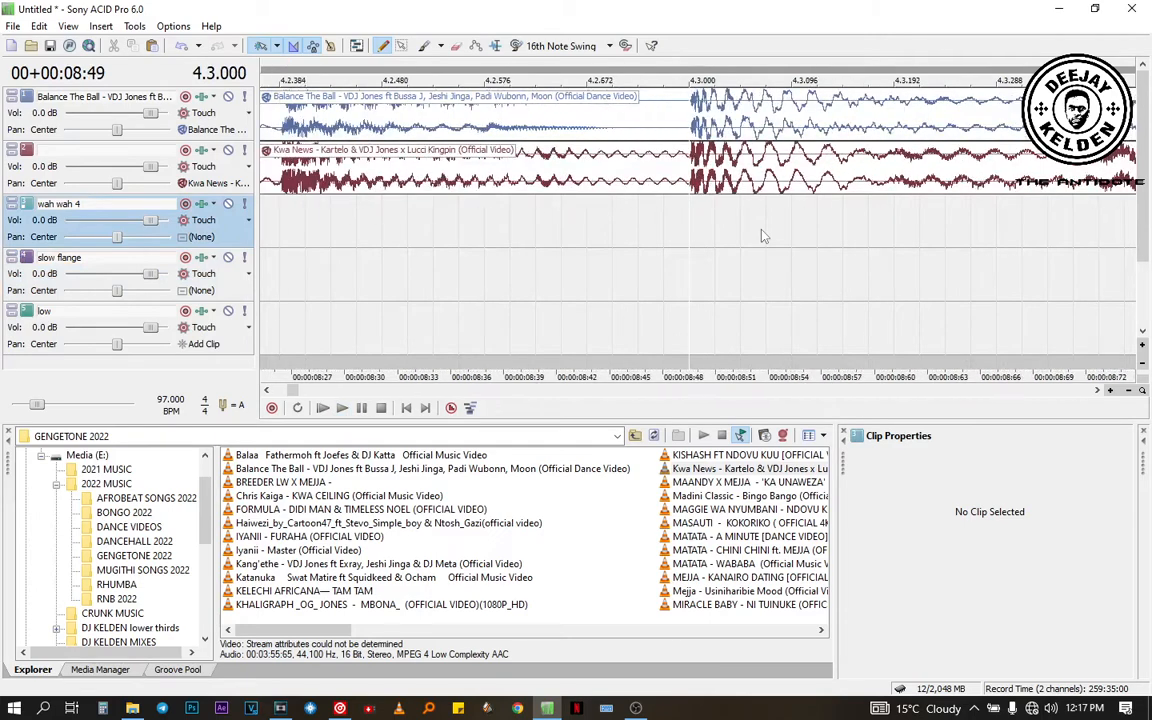
{"action": "scroll", "coordinate": [536, 246], "scroll_direction": "down", "scroll_amount": 3}
{"action": "key", "text": "space"}
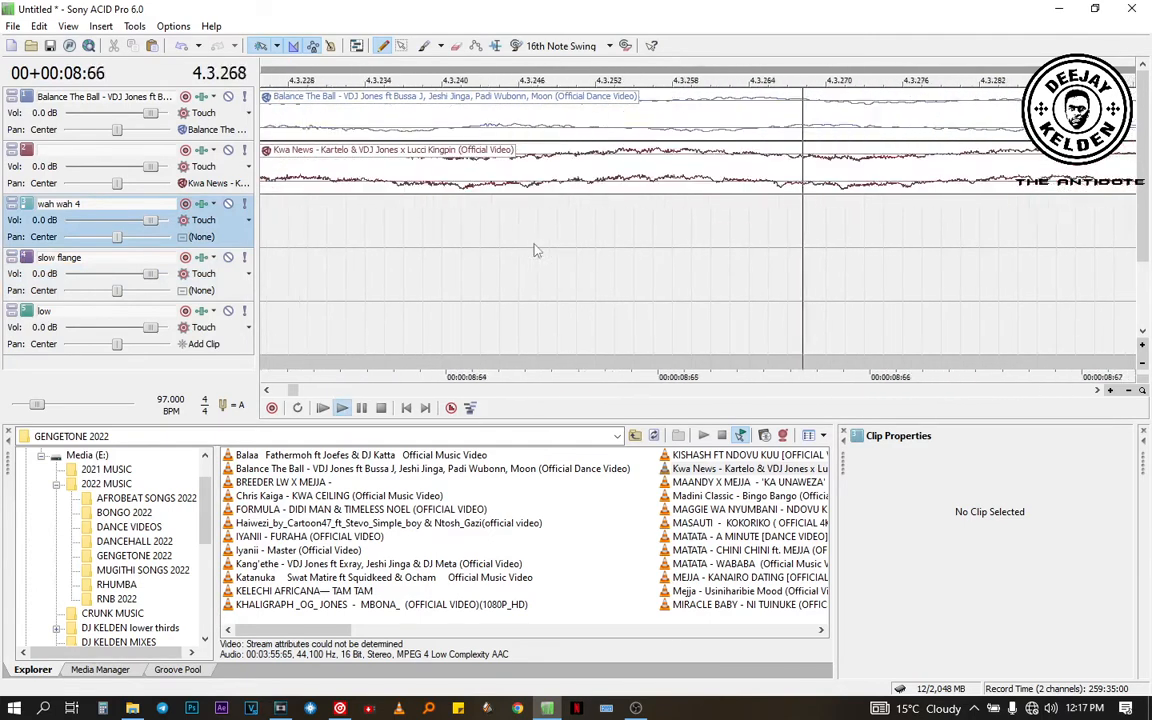
{"action": "scroll", "coordinate": [536, 250], "scroll_direction": "down", "scroll_amount": 6}
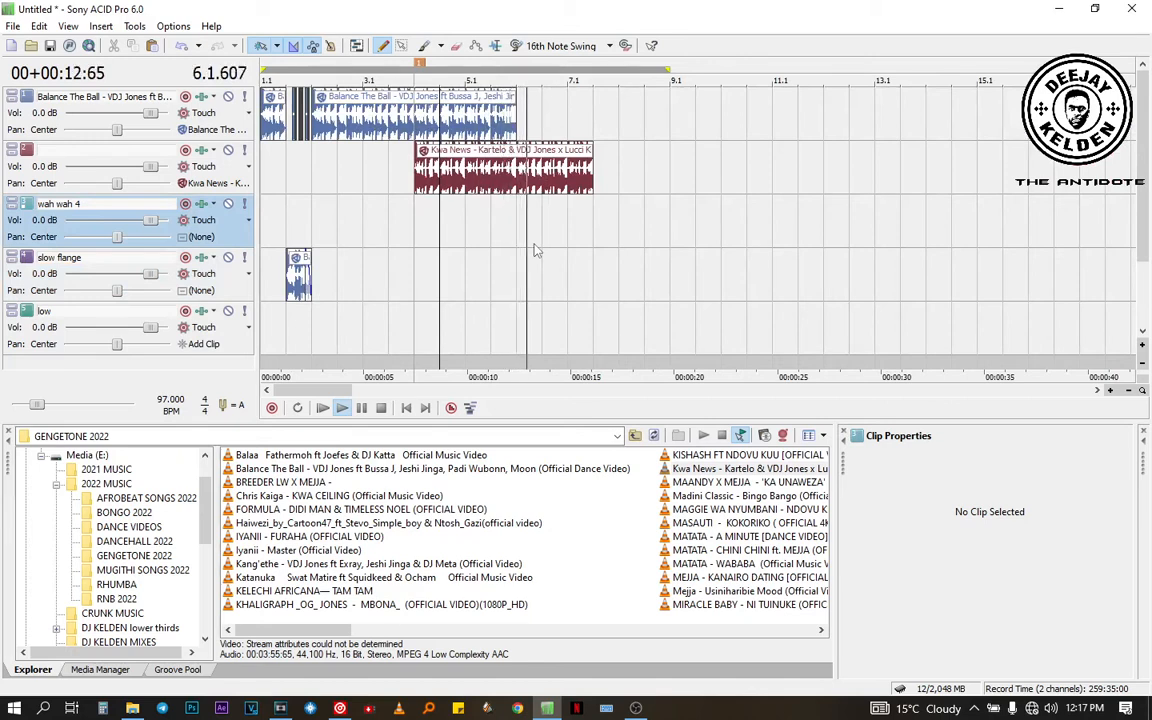
{"action": "key", "text": "space"}
{"action": "left_click", "coordinate": [399, 228]}
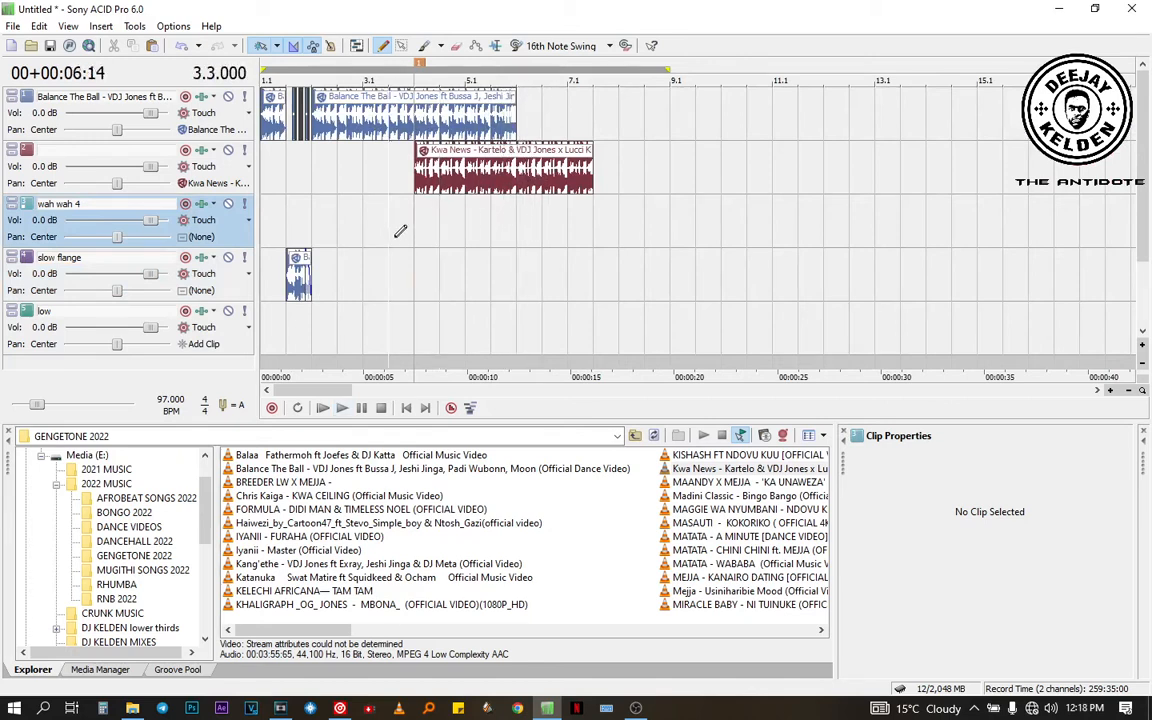
{"action": "key", "text": "space"}
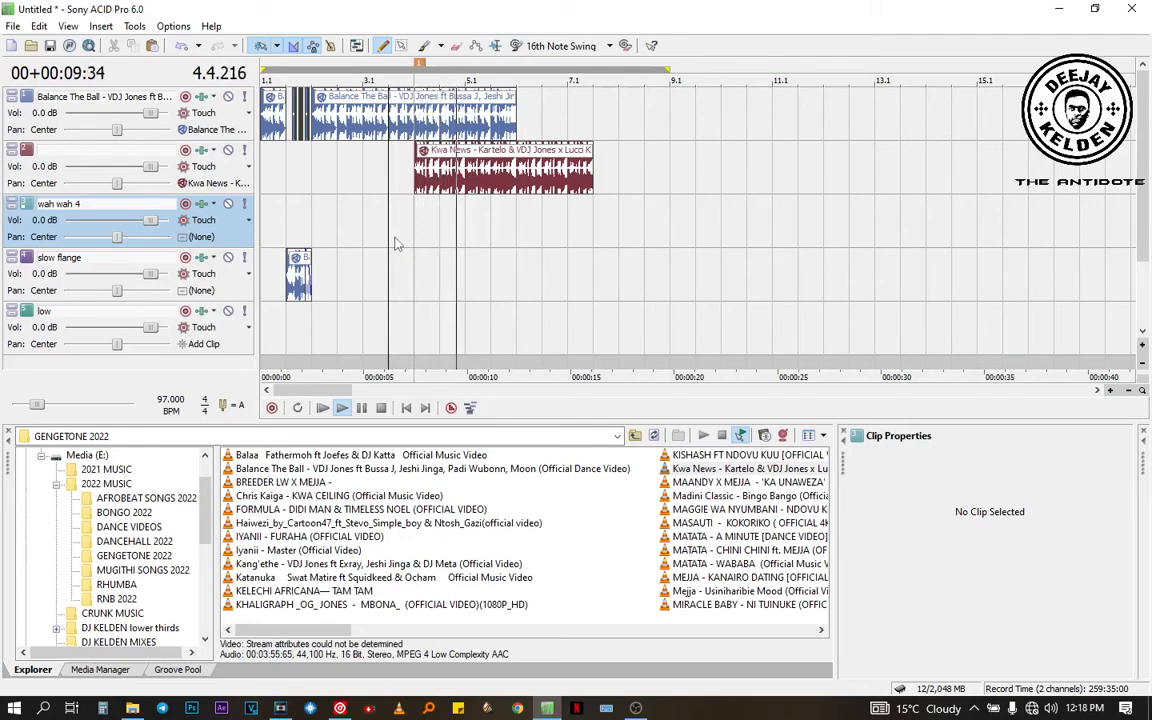
{"action": "key", "text": "space"}
Step: Nudge the Kwa News event slightly later to match the beat near 5.1.000, and play the project from 3.4.000
{"action": "left_click", "coordinate": [474, 220]}
{"action": "scroll", "coordinate": [476, 225], "scroll_direction": "up", "scroll_amount": 5}
{"action": "scroll", "coordinate": [476, 228], "scroll_direction": "up", "scroll_amount": 10}
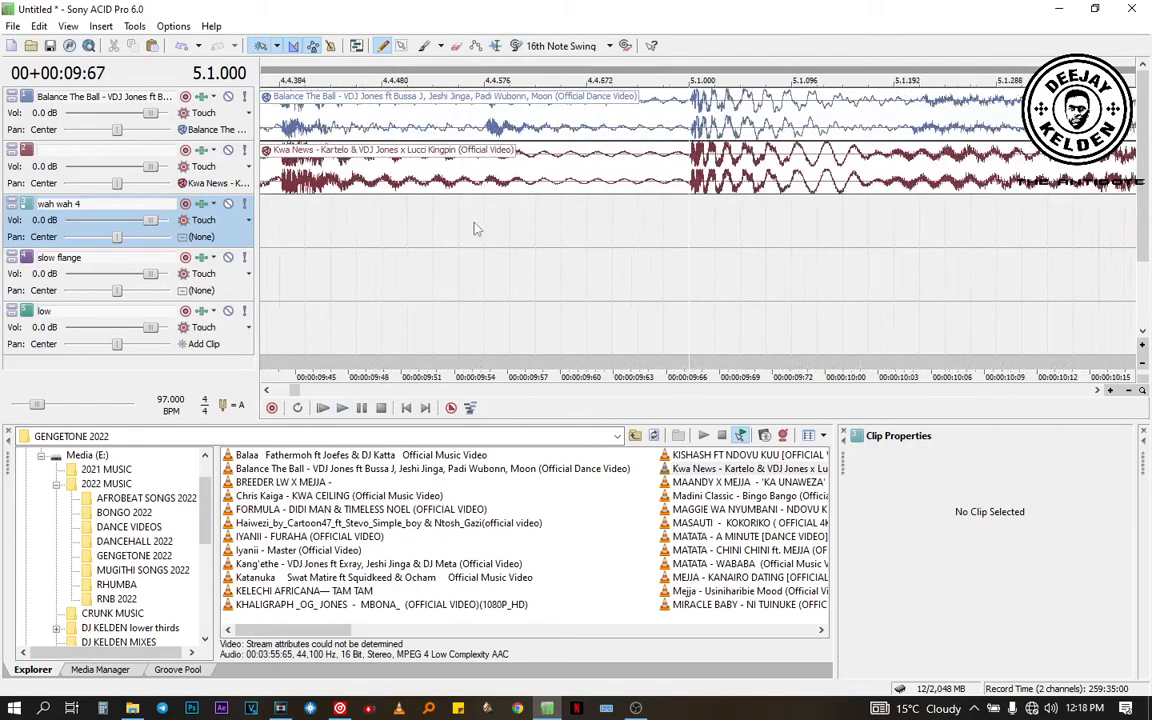
{"action": "left_click", "coordinate": [764, 274]}
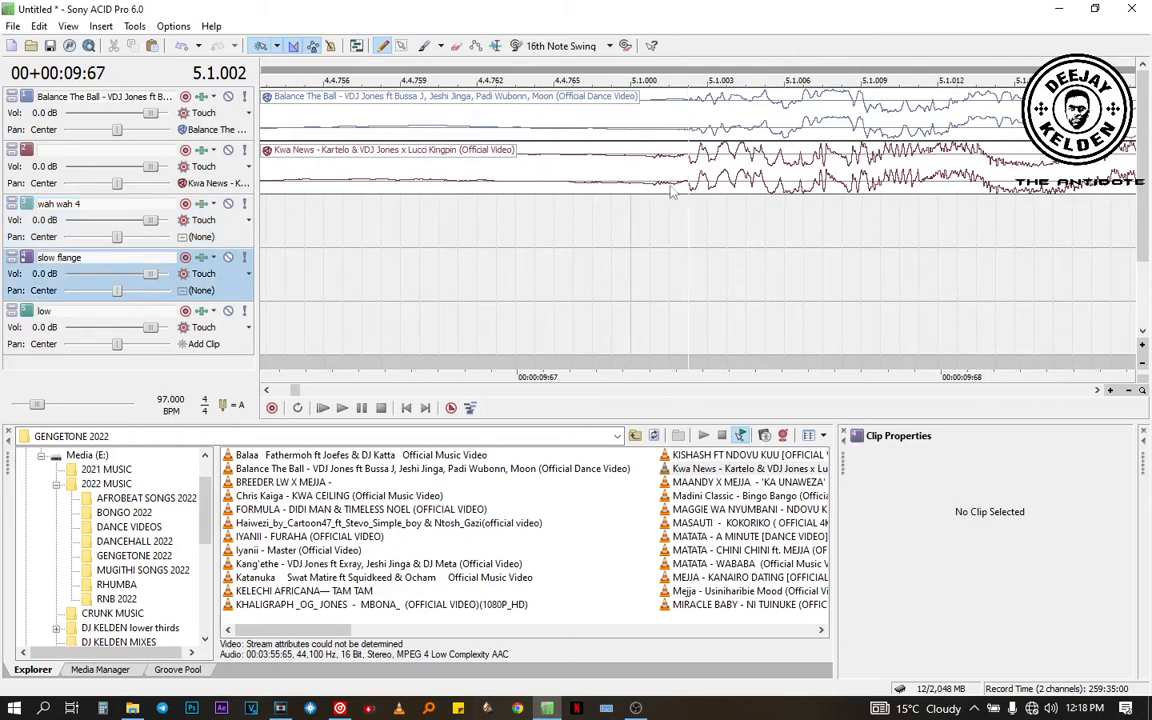
{"action": "left_click", "coordinate": [702, 181]}
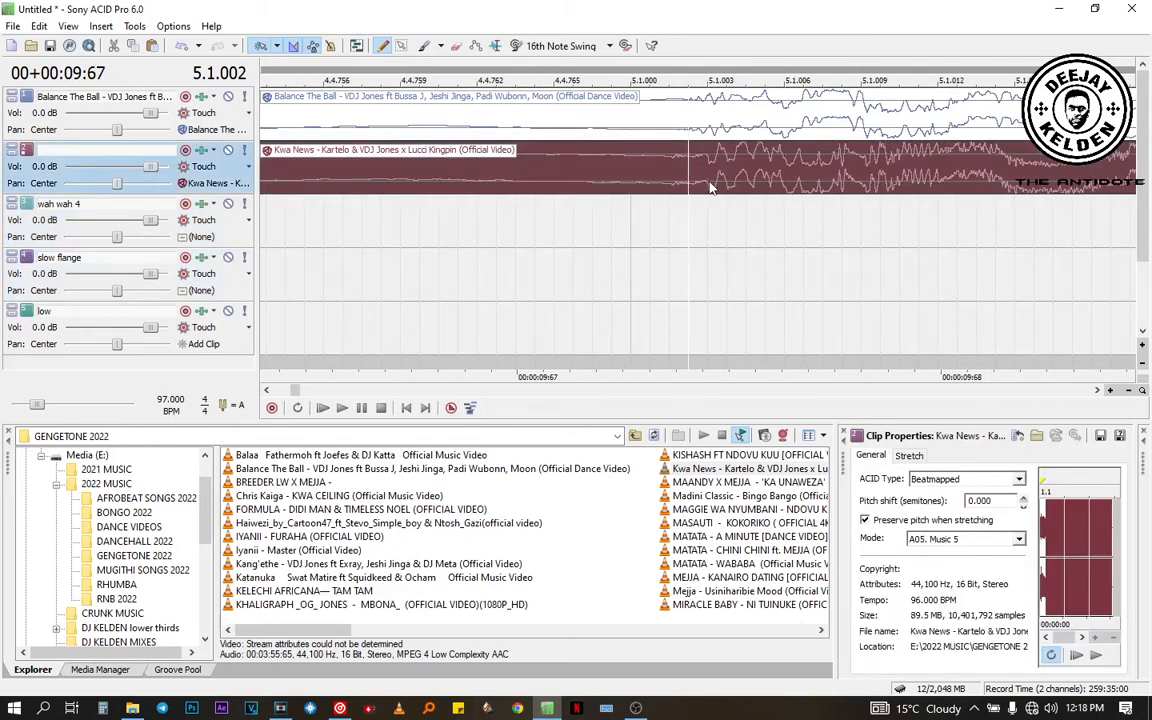
{"action": "scroll", "coordinate": [711, 187], "scroll_direction": "down", "scroll_amount": 10}
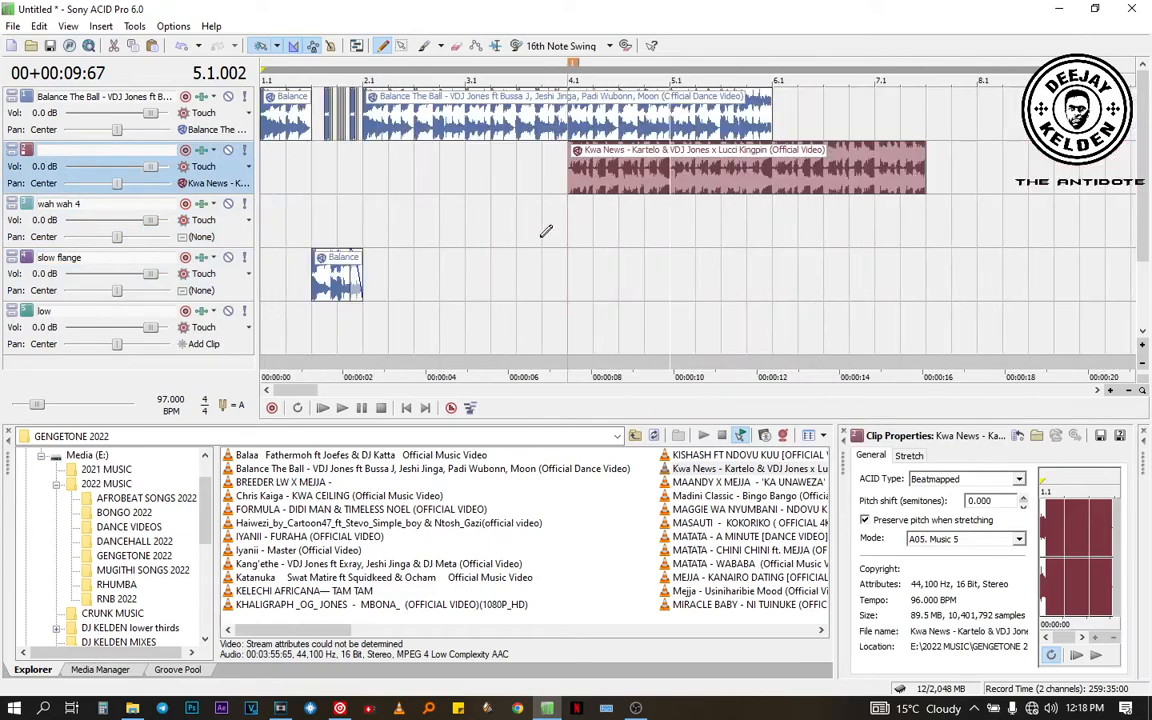
{"action": "left_click", "coordinate": [546, 231]}
{"action": "key", "text": "space"}
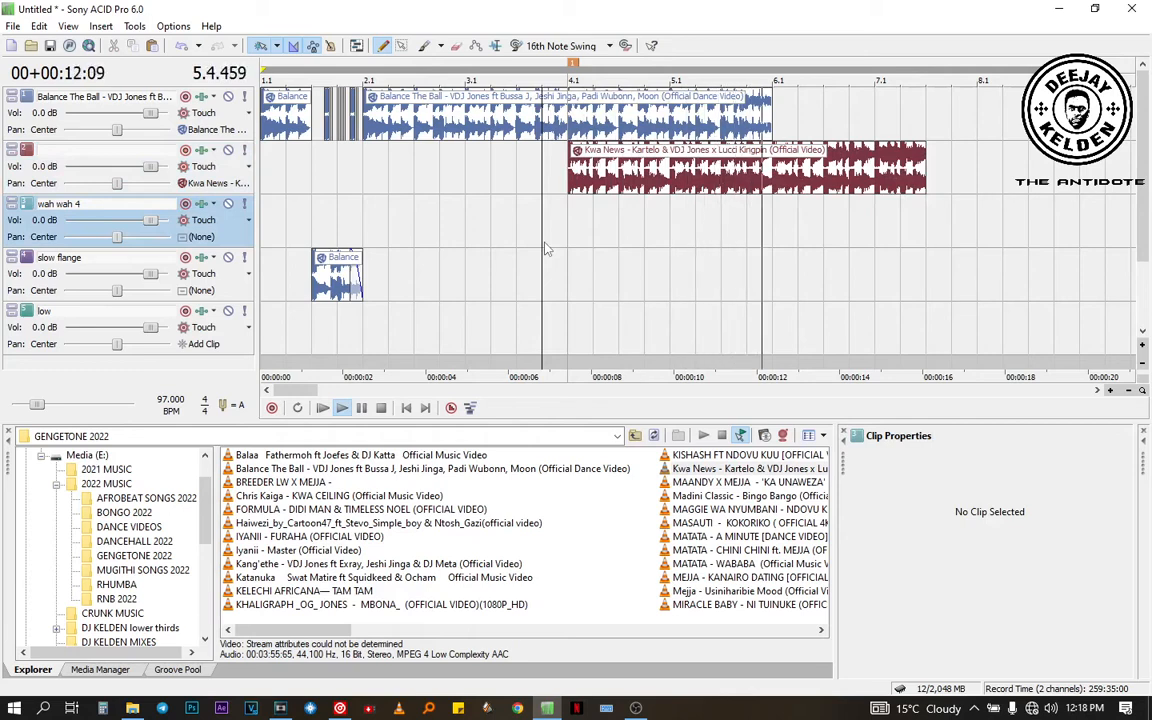
{"action": "key", "text": "space"}
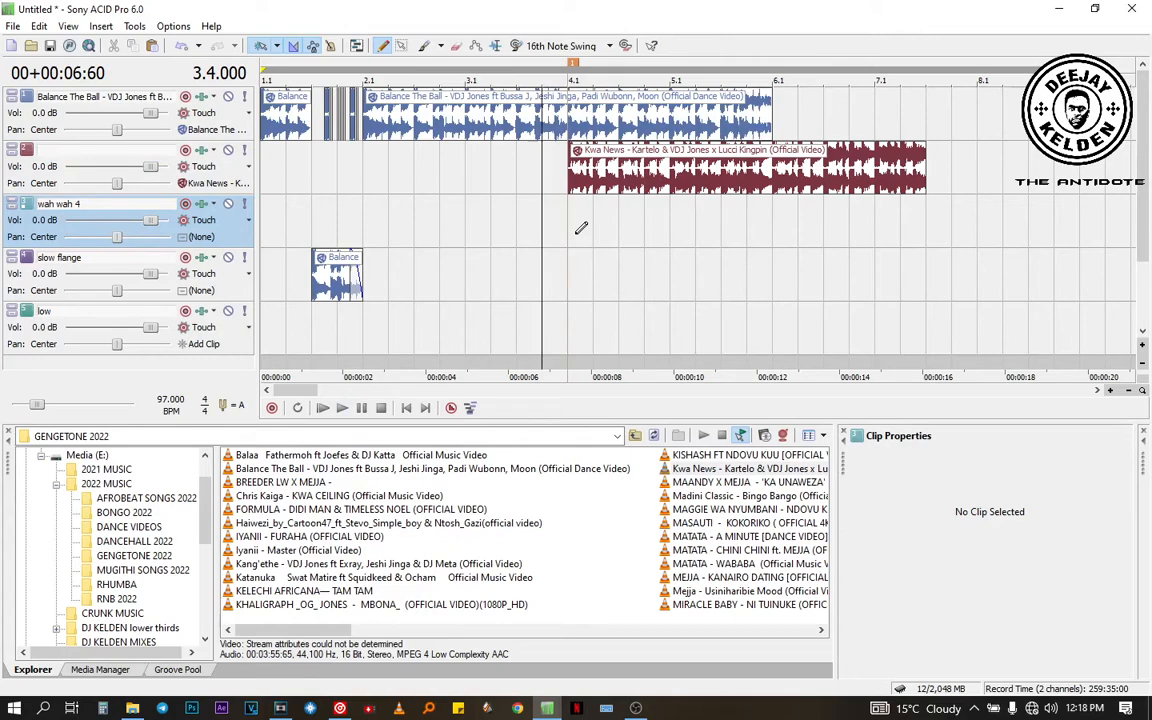
Step: Split the long Balance The Ball event on track 1 at 4.1.000 and cut the part after the split
{"action": "scroll", "coordinate": [580, 228], "scroll_direction": "up", "scroll_amount": 5}
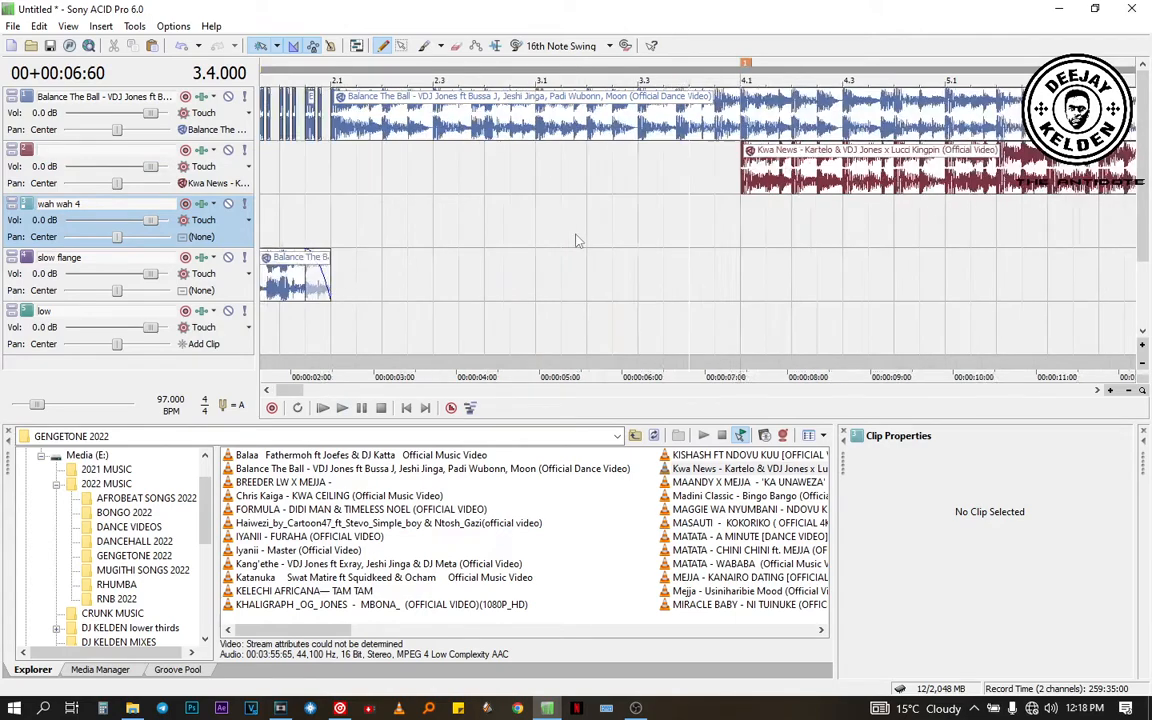
{"action": "left_click", "coordinate": [744, 232]}
{"action": "scroll", "coordinate": [745, 238], "scroll_direction": "up", "scroll_amount": 8}
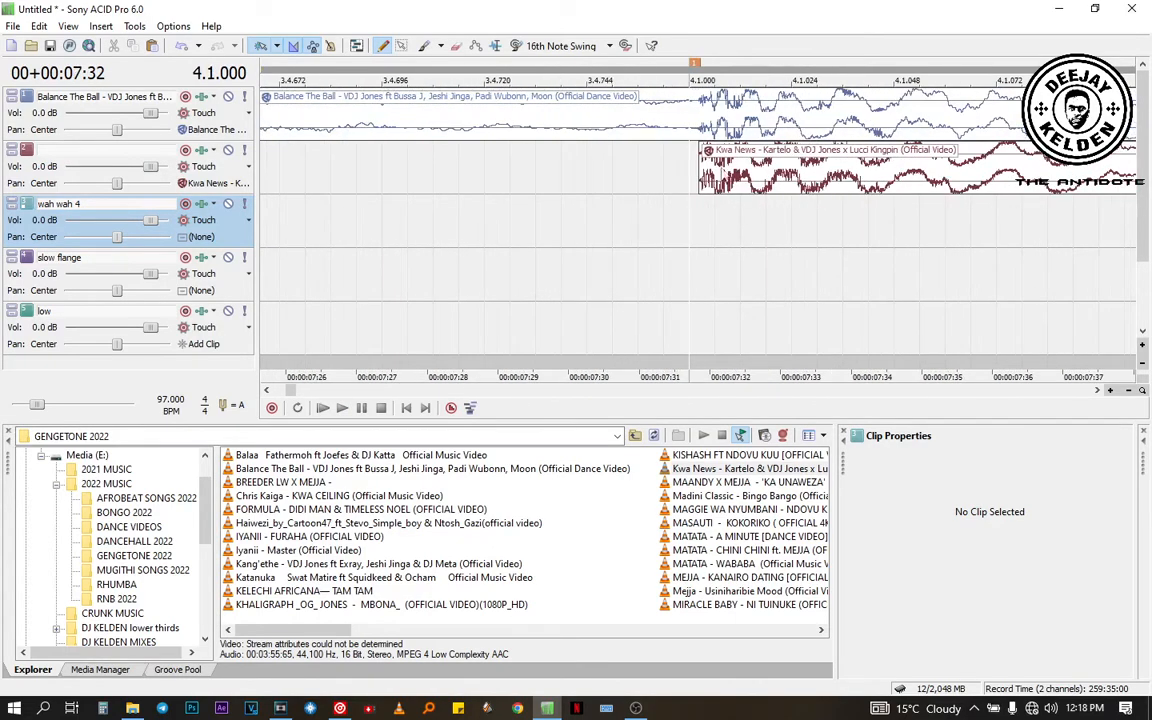
{"action": "left_click", "coordinate": [697, 130]}
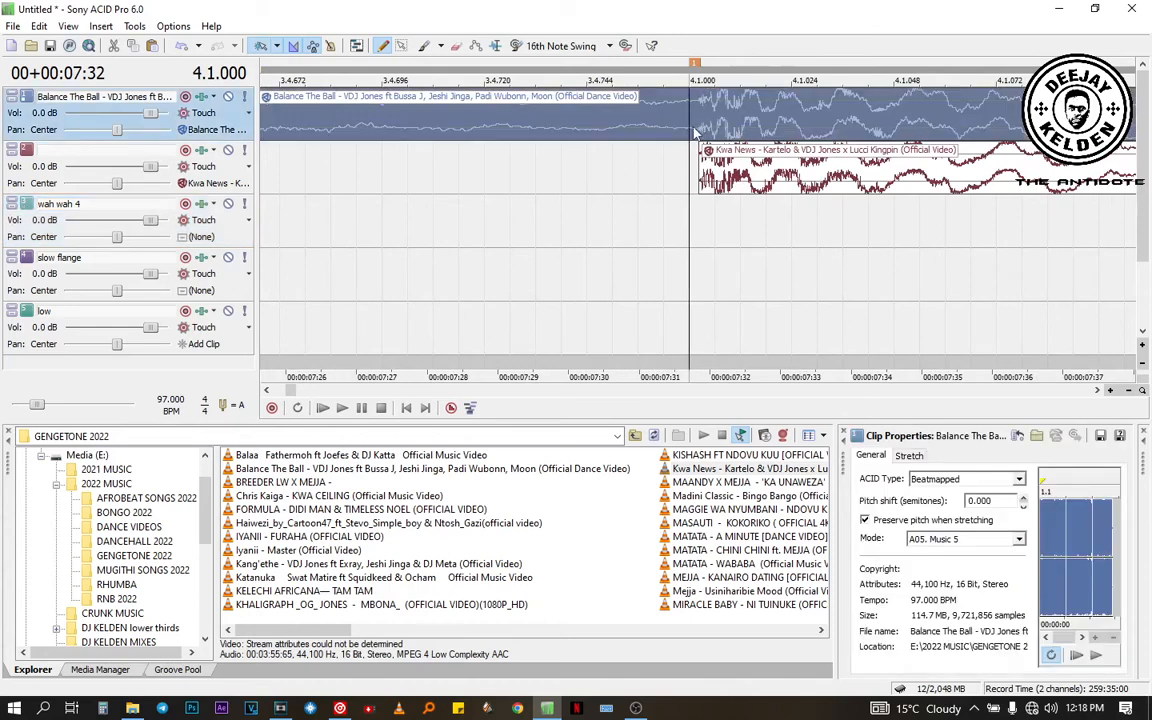
{"action": "key", "text": "s"}
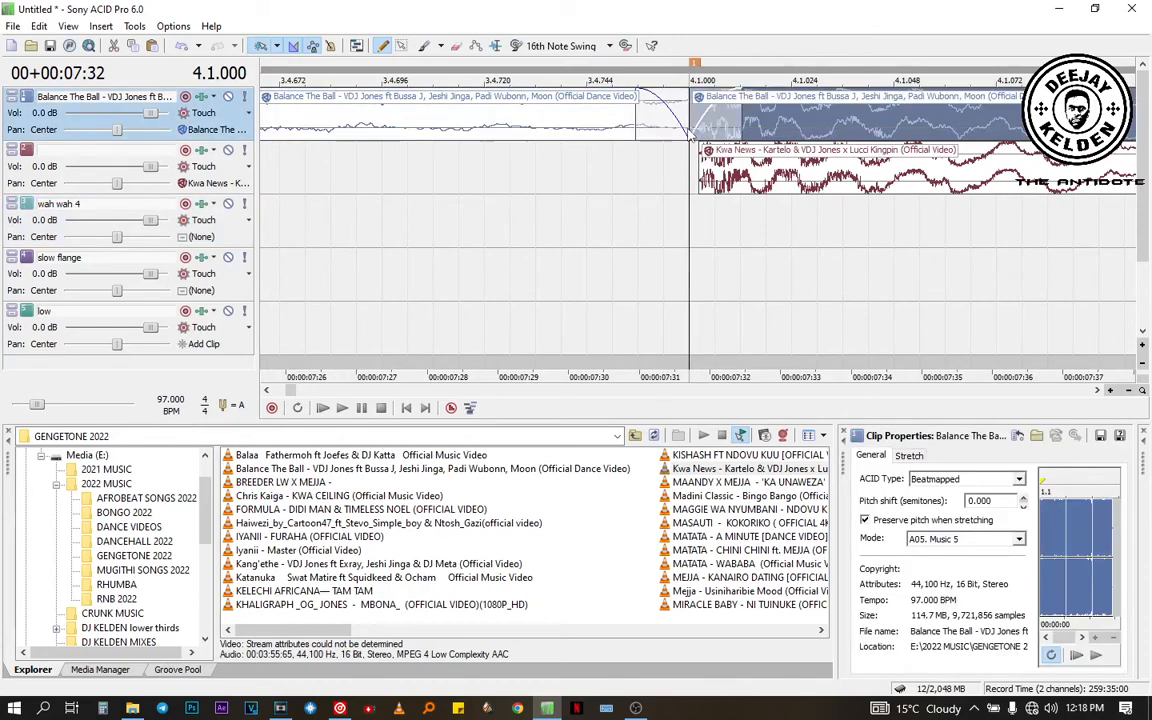
{"action": "right_click", "coordinate": [760, 124]}
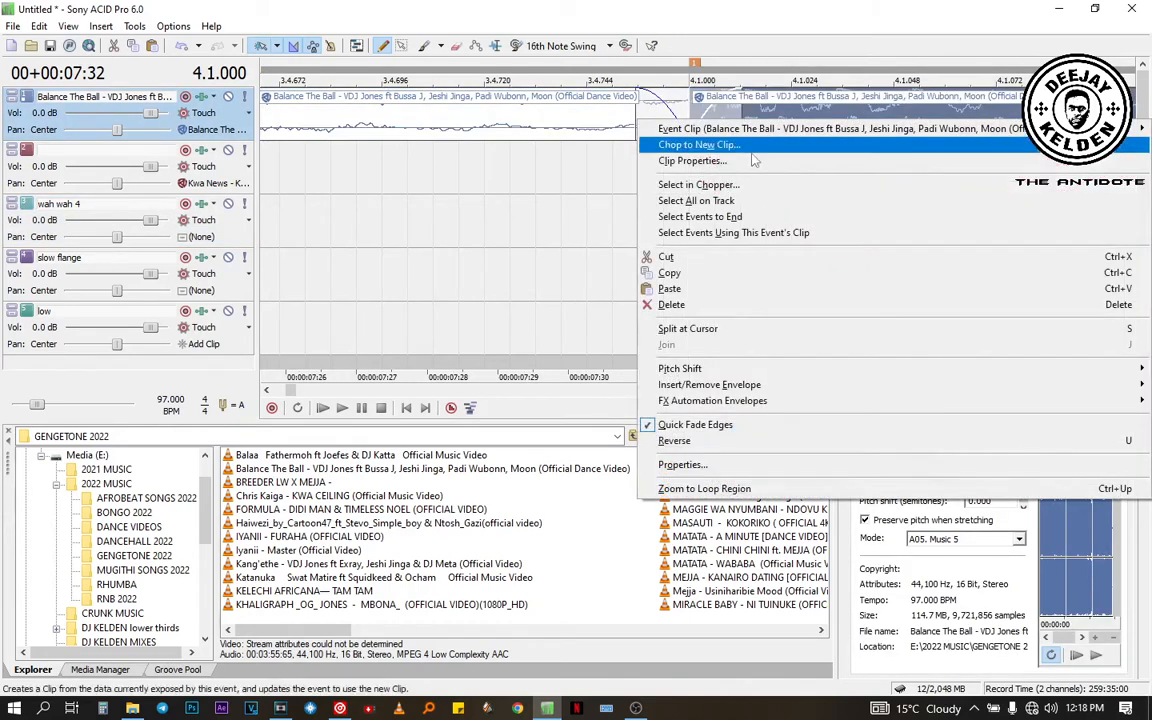
{"action": "left_click", "coordinate": [681, 262]}
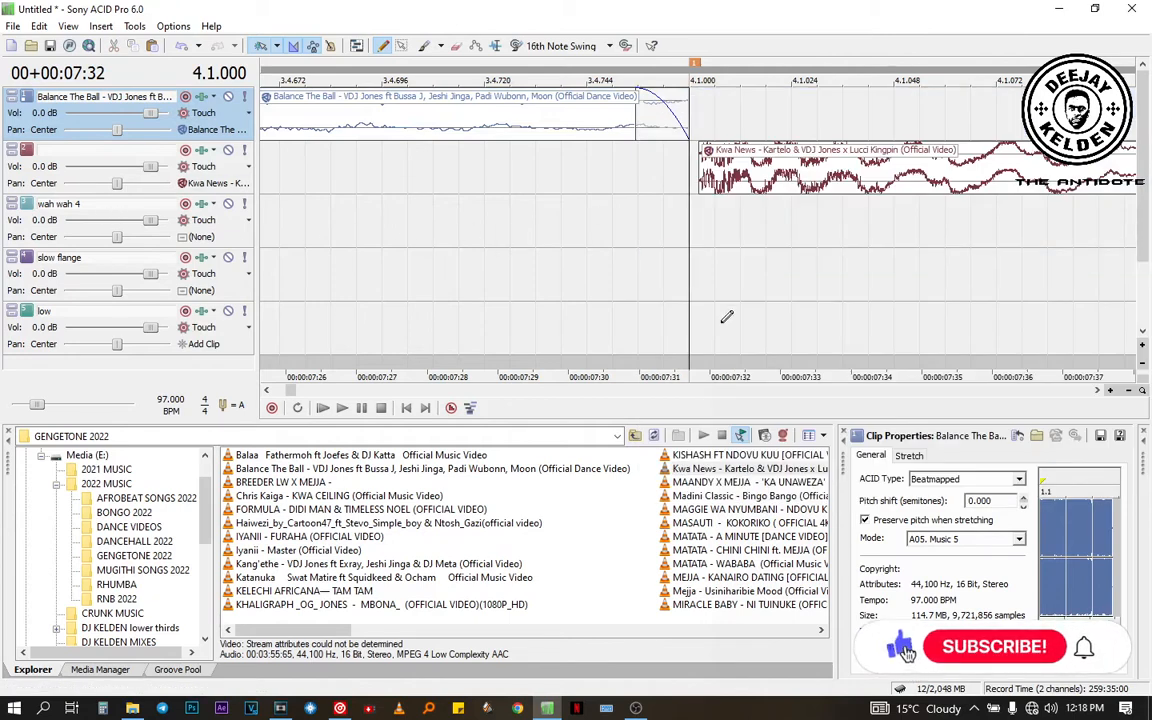
Step: Paste the cut Balance The Ball segment onto the slow flange track at 4.1.000
{"action": "left_click", "coordinate": [694, 280]}
{"action": "right_click", "coordinate": [691, 286]}
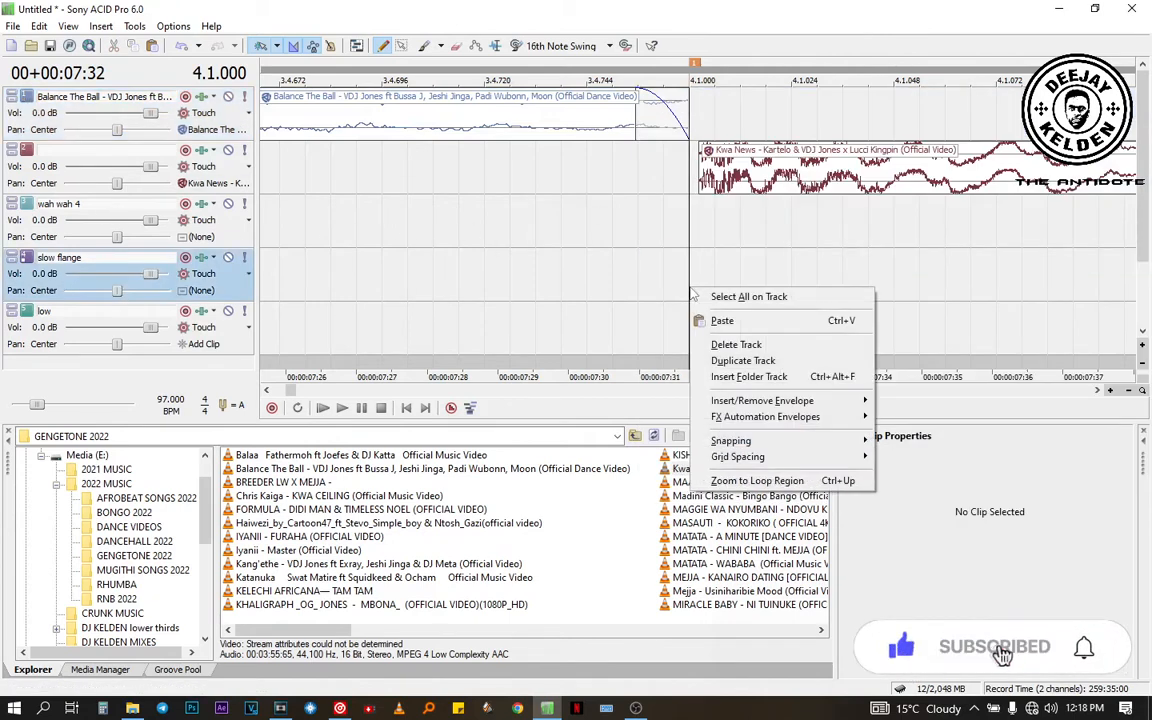
{"action": "scroll", "coordinate": [752, 288], "scroll_direction": "down", "scroll_amount": 10}
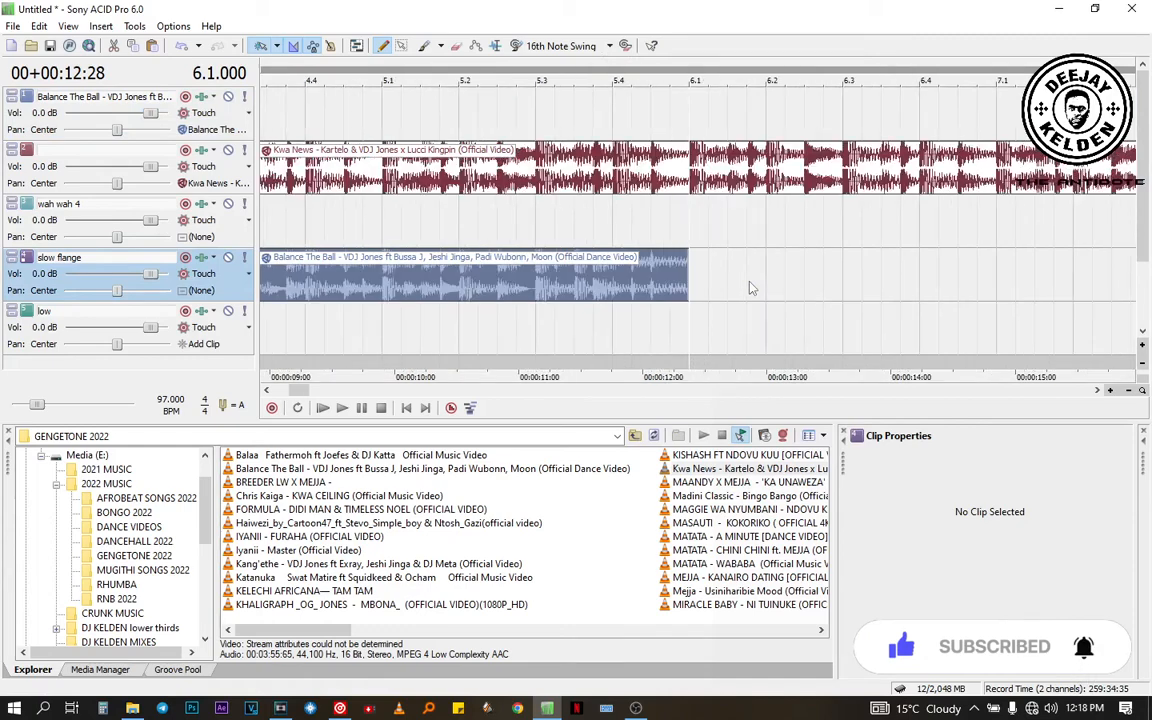
Step: Split the Balance The Ball segment on the slow flange track at 5.1.000 and delete the part after it
{"action": "left_click", "coordinate": [466, 318]}
{"action": "scroll", "coordinate": [466, 318], "scroll_direction": "up", "scroll_amount": 10}
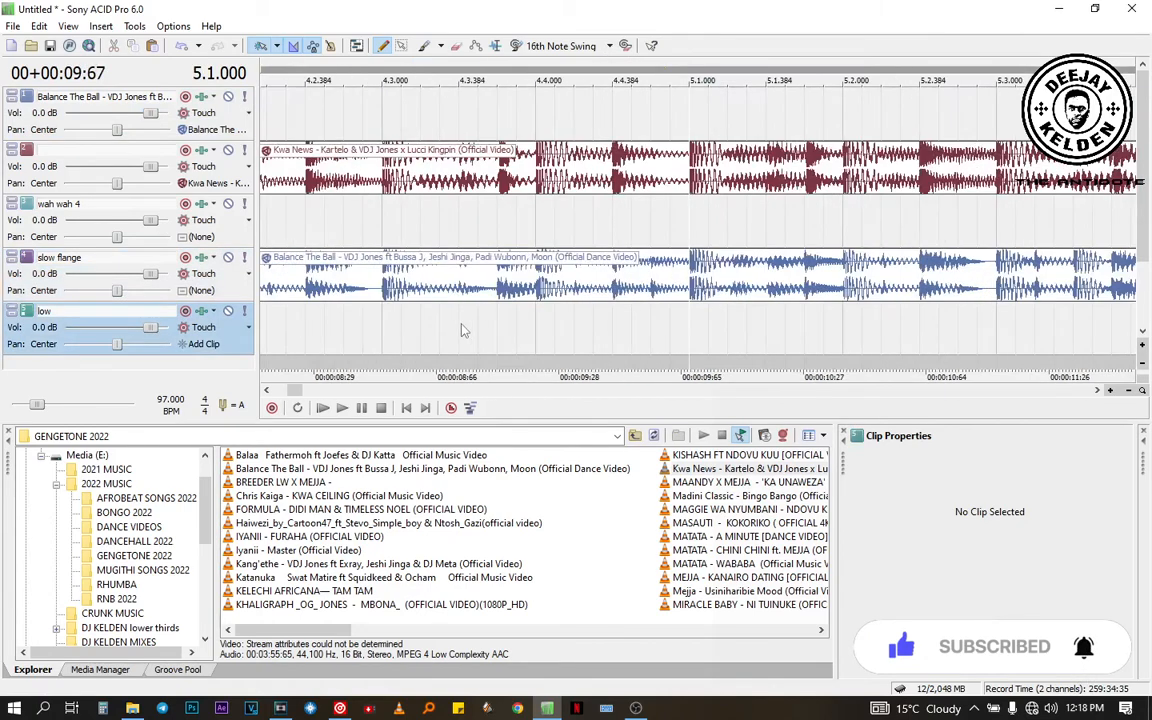
{"action": "scroll", "coordinate": [471, 313], "scroll_direction": "down", "scroll_amount": 3}
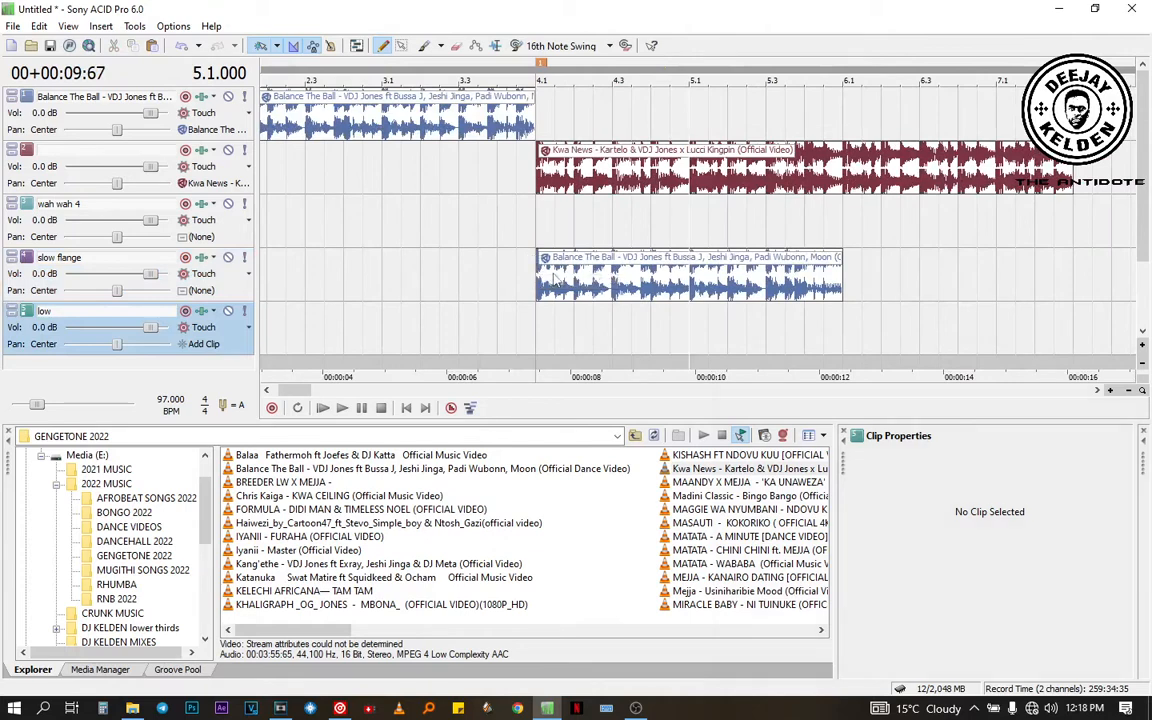
{"action": "left_click", "coordinate": [690, 294]}
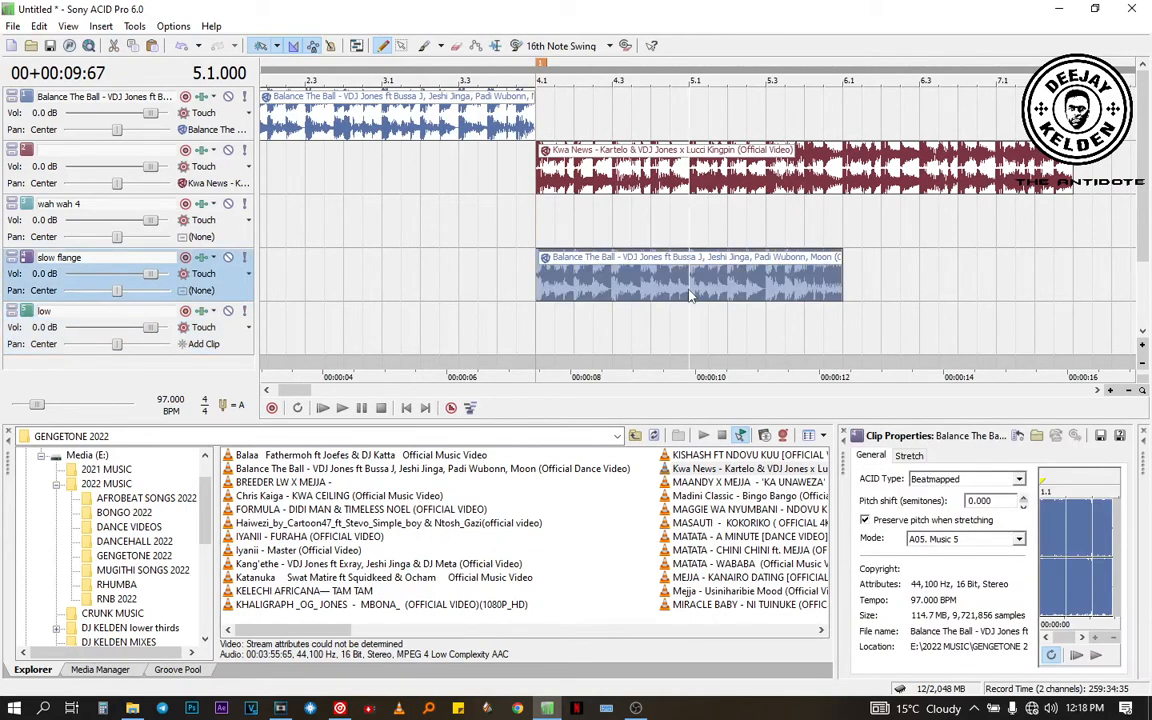
{"action": "key", "text": "s"}
{"action": "key", "text": "Delete"}
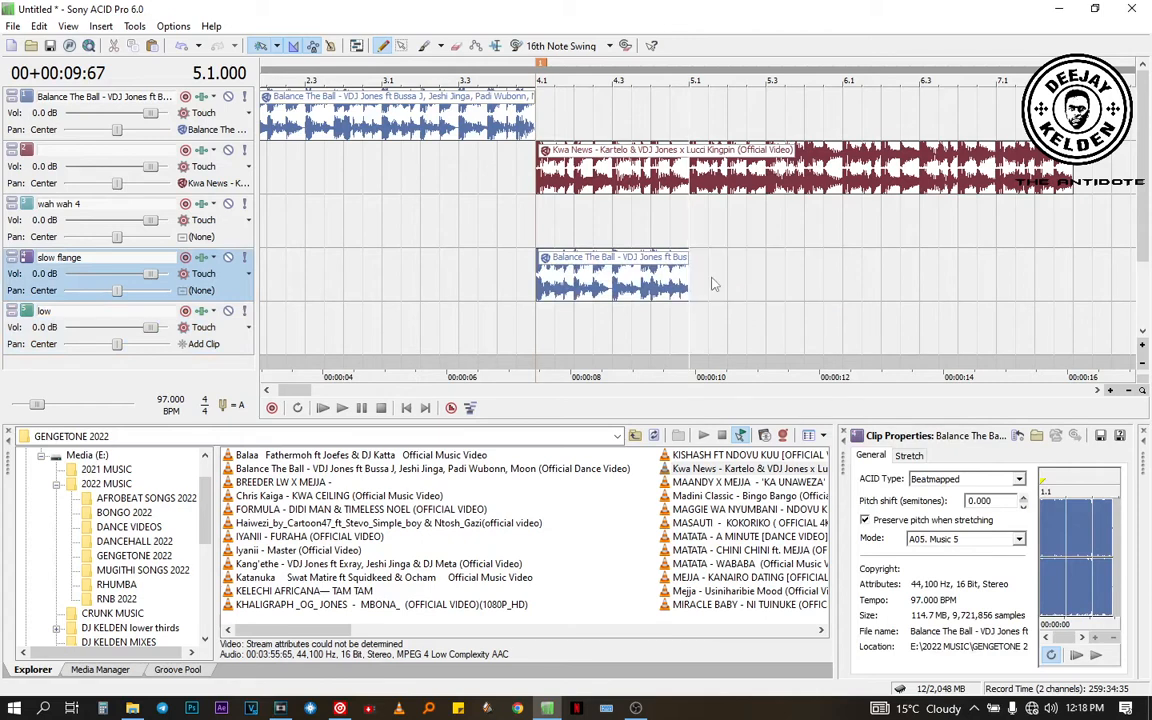
Step: Paste the cut Balance The Ball segment onto the wah wah 4 track at 5.1.000 and add a long fade-out ending at 6.1.000
{"action": "left_click", "coordinate": [694, 219]}
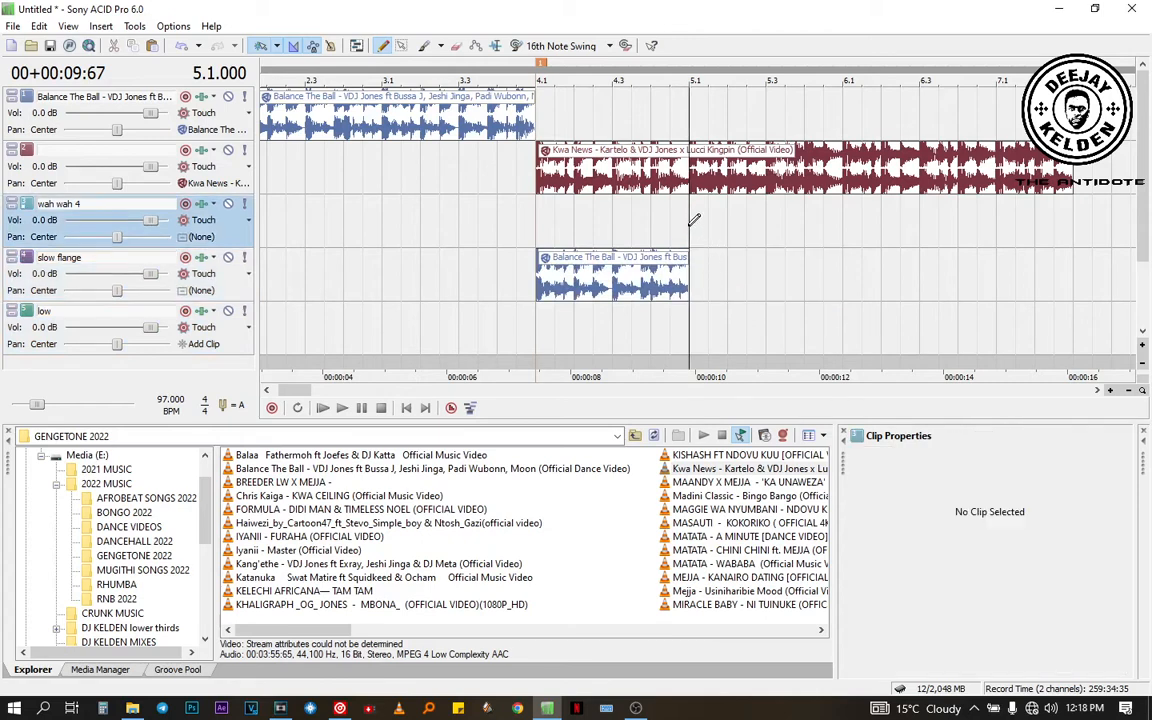
{"action": "key", "text": "ctrl+v"}
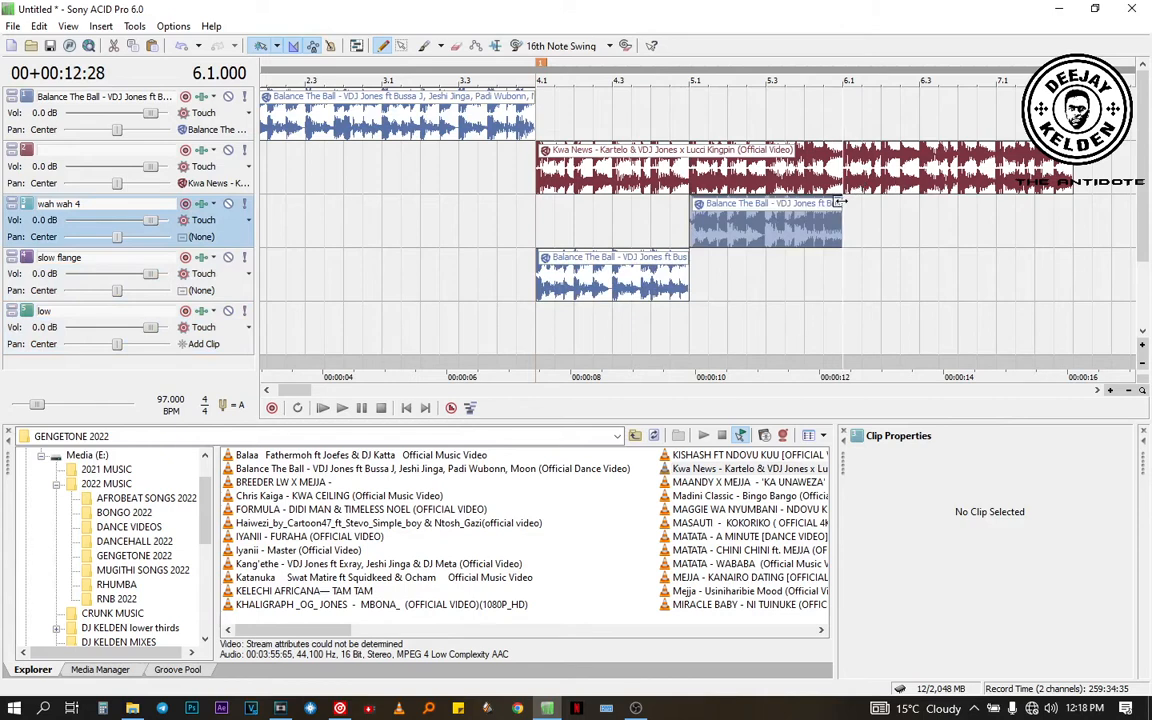
{"action": "mouse_move", "coordinate": [843, 197]}
{"action": "left_mouse_down"}
{"action": "mouse_move", "coordinate": [650, 200]}
{"action": "mouse_move", "coordinate": [713, 220]}
{"action": "mouse_move", "coordinate": [645, 200]}
{"action": "mouse_move", "coordinate": [700, 215]}
{"action": "mouse_move", "coordinate": [905, 217]}
{"action": "left_mouse_up"}
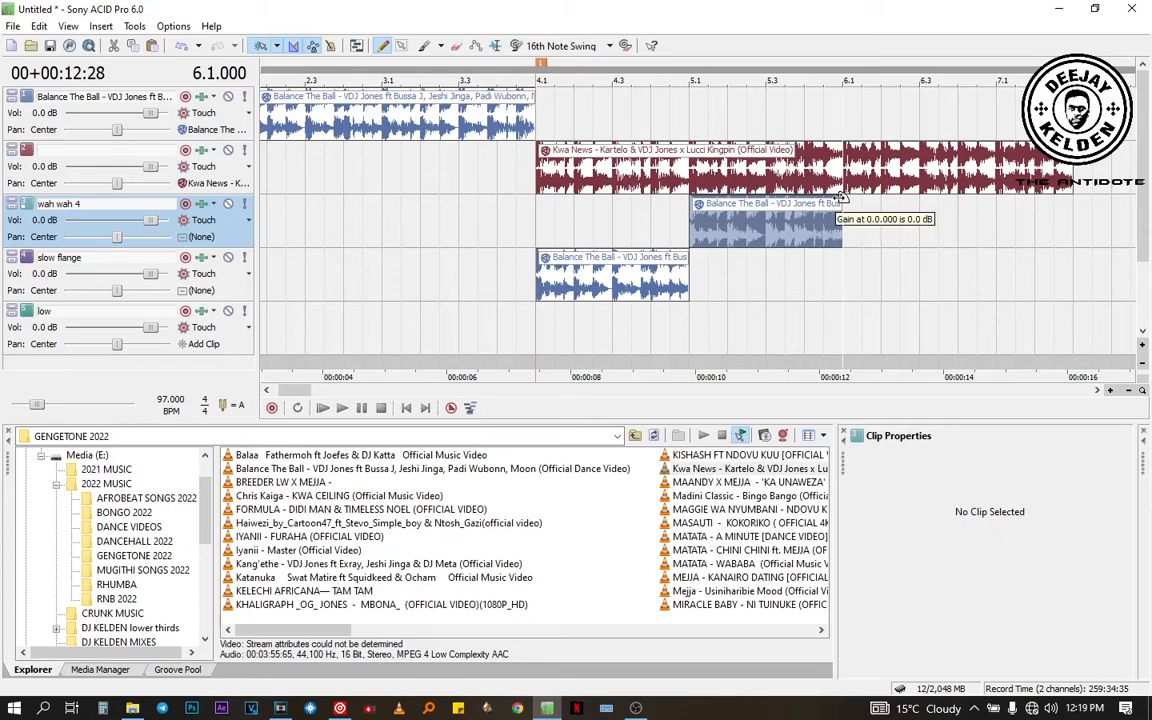
{"action": "left_click_drag", "start_coordinate": [842, 197], "coordinate": [660, 207]}
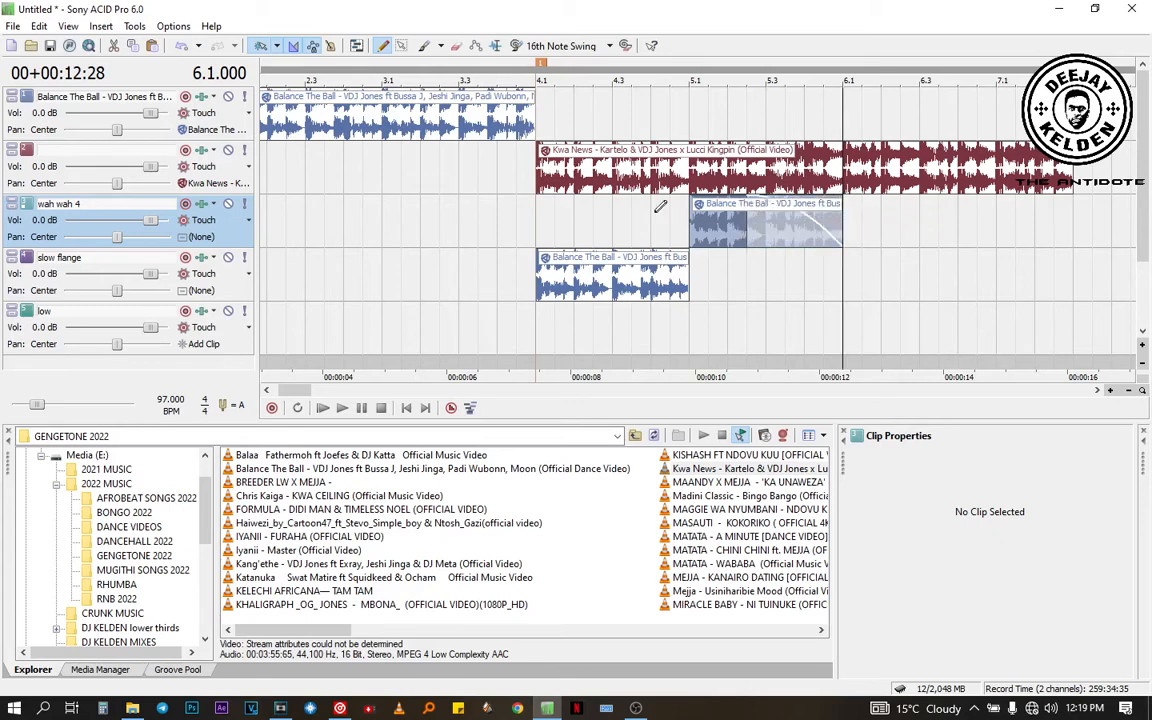
Step: Play the project from 3.2.384 to hear the transition through the wah wah 4 segment's fade-out
{"action": "left_click", "coordinate": [478, 225]}
{"action": "left_click", "coordinate": [445, 229]}
{"action": "key", "text": "space"}
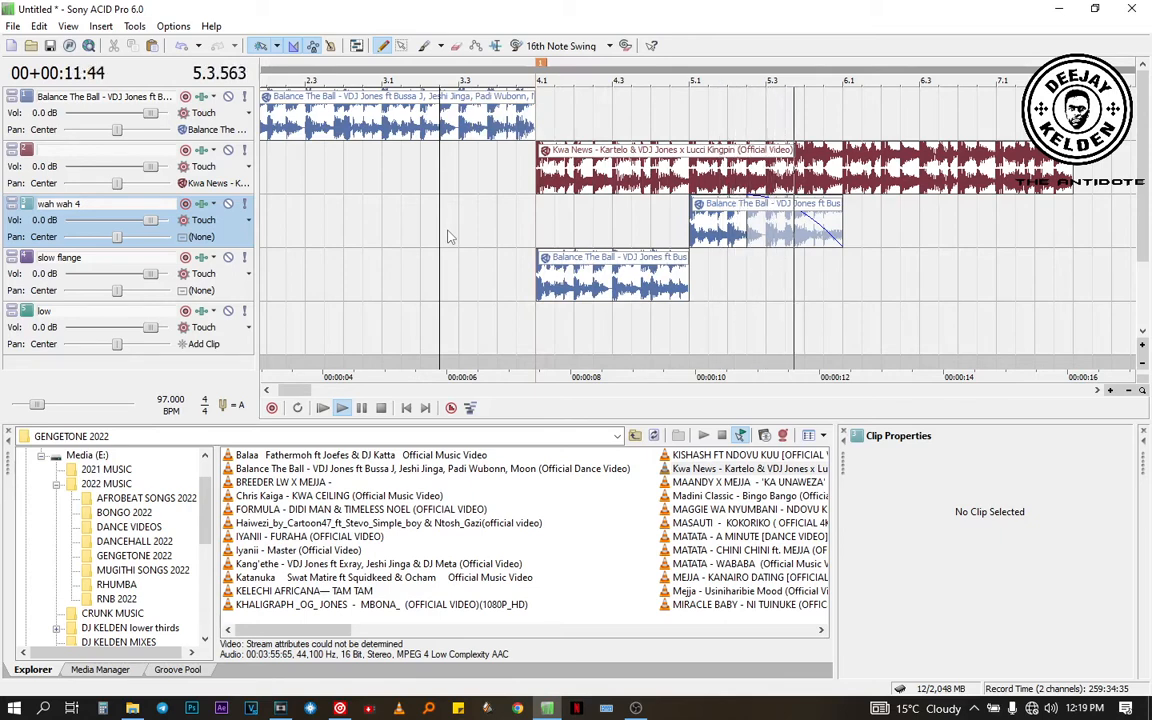
{"action": "key", "text": "space"}
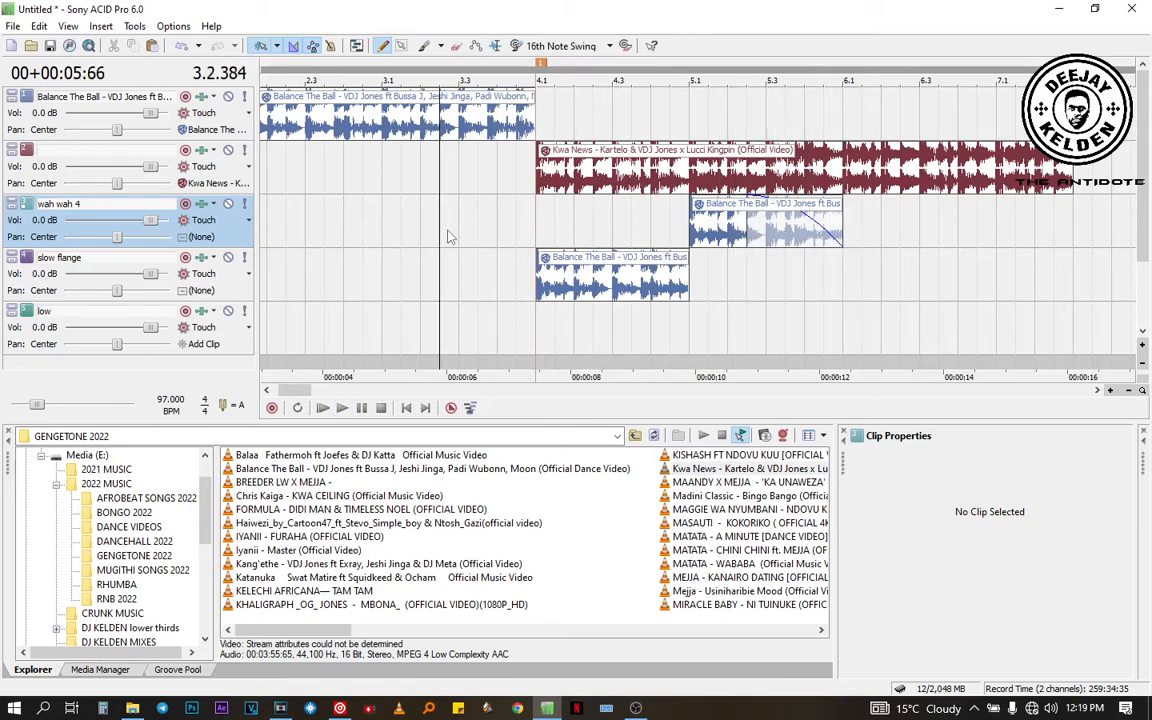
Step: Split the Balance The Ball segment on the slow flange track at 4.3.000 and move its second half onto the low track at 4.3.000
{"action": "left_click", "coordinate": [616, 285]}
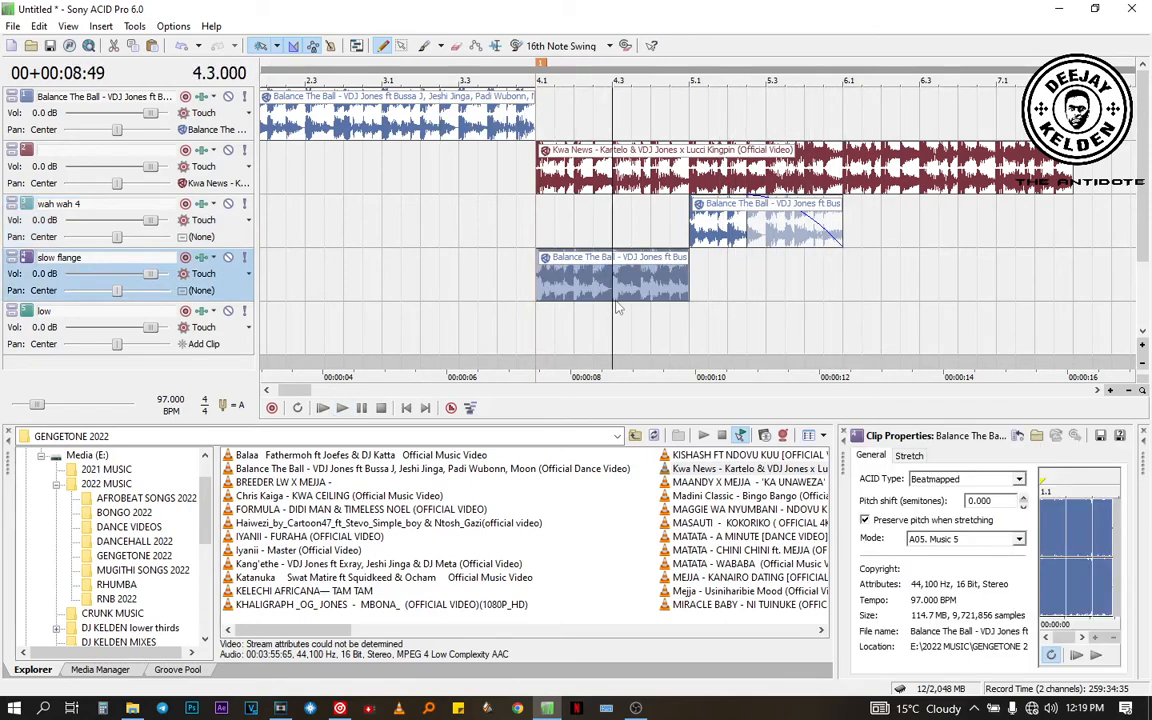
{"action": "key", "text": "s"}
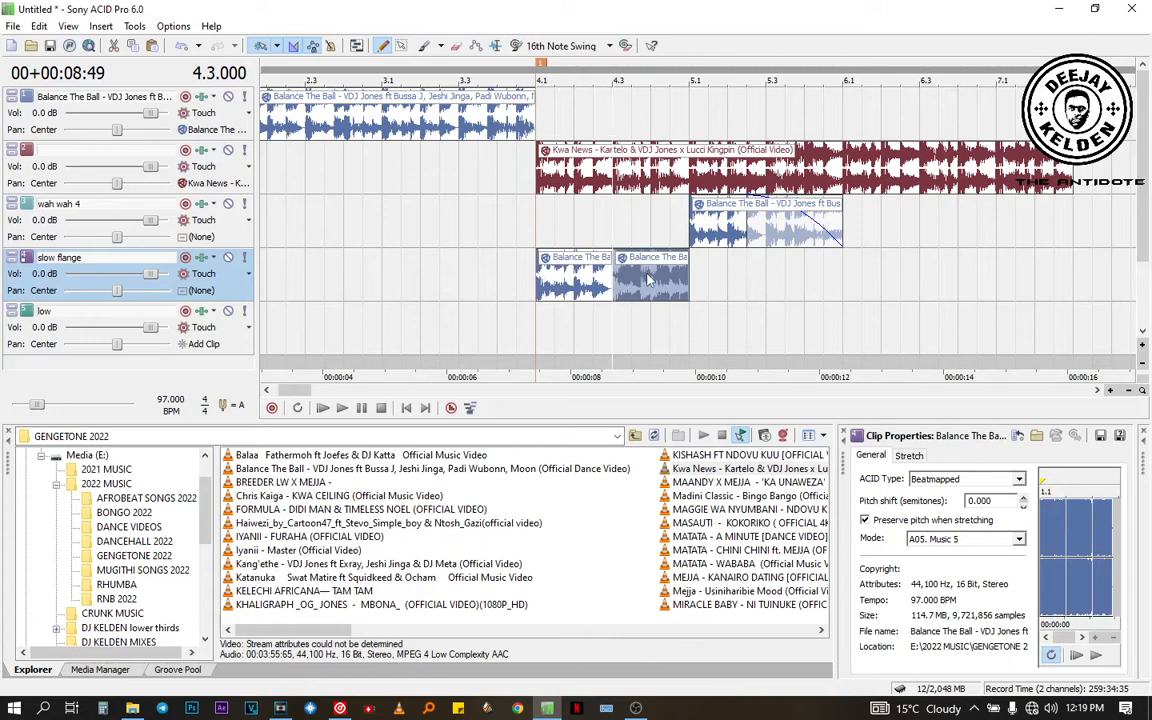
{"action": "key", "text": "Delete"}
{"action": "left_click", "coordinate": [618, 329]}
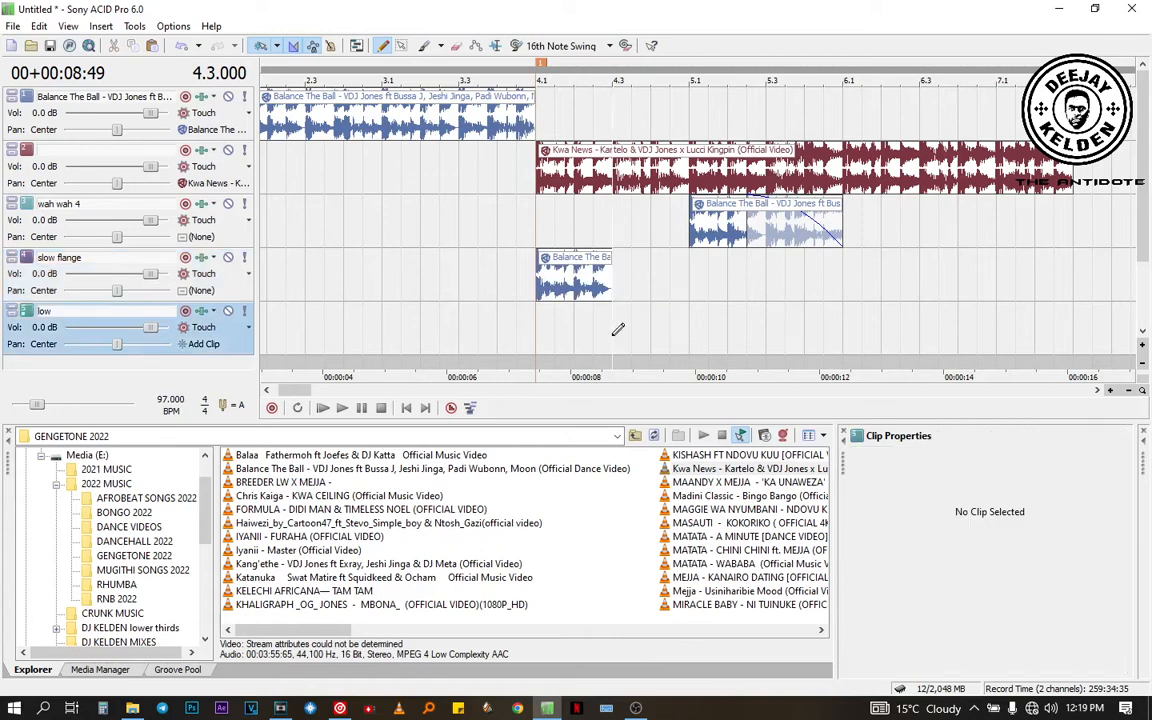
{"action": "key", "text": "ctrl+v"}
Step: Play the transition from 3.3.000 to check the slow flange segment followed by the low segment
{"action": "left_click", "coordinate": [472, 285]}
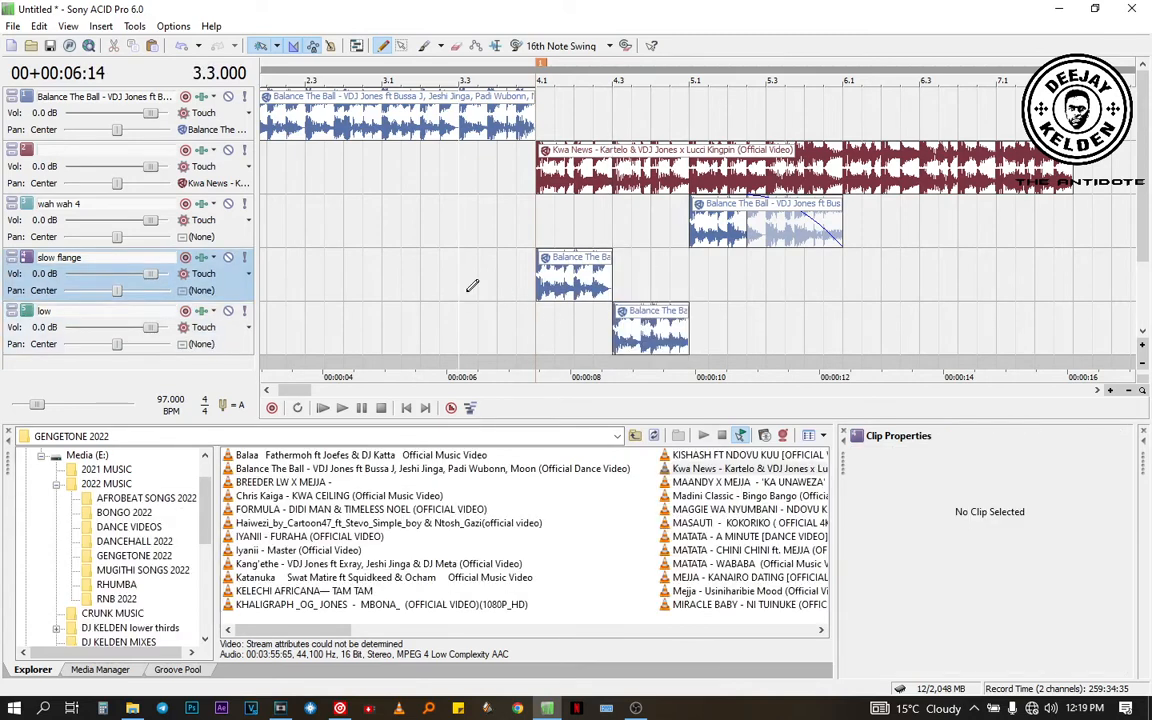
{"action": "key", "text": "space"}
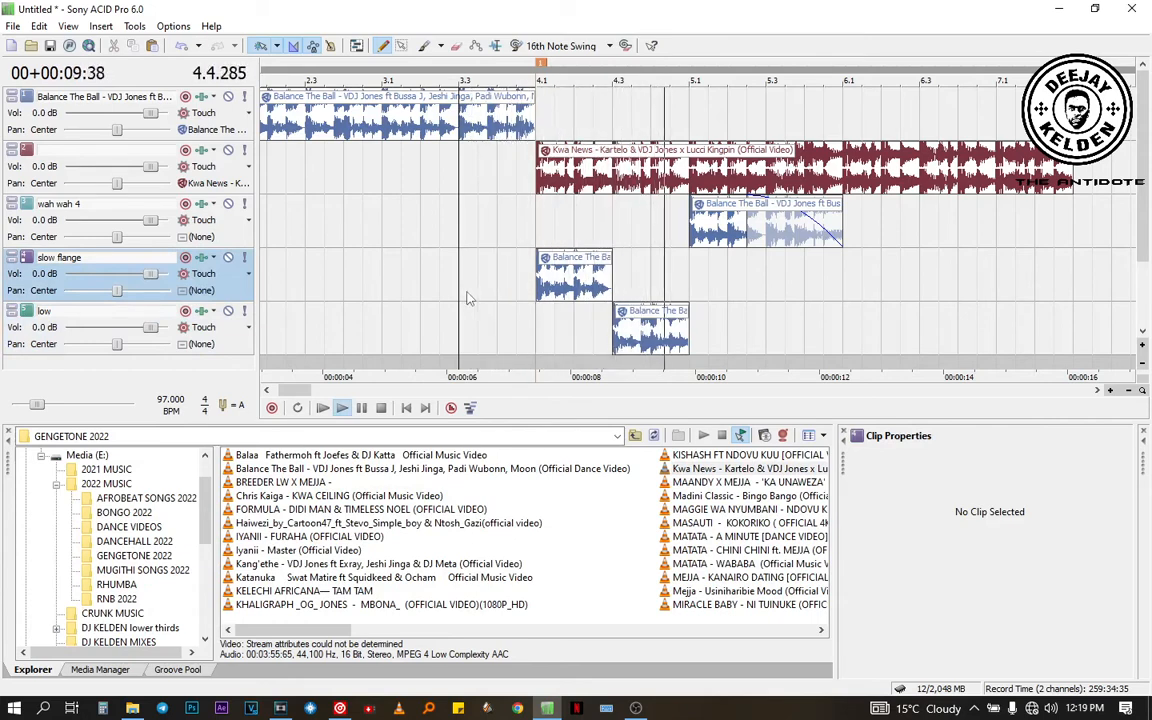
{"action": "key", "text": "space"}
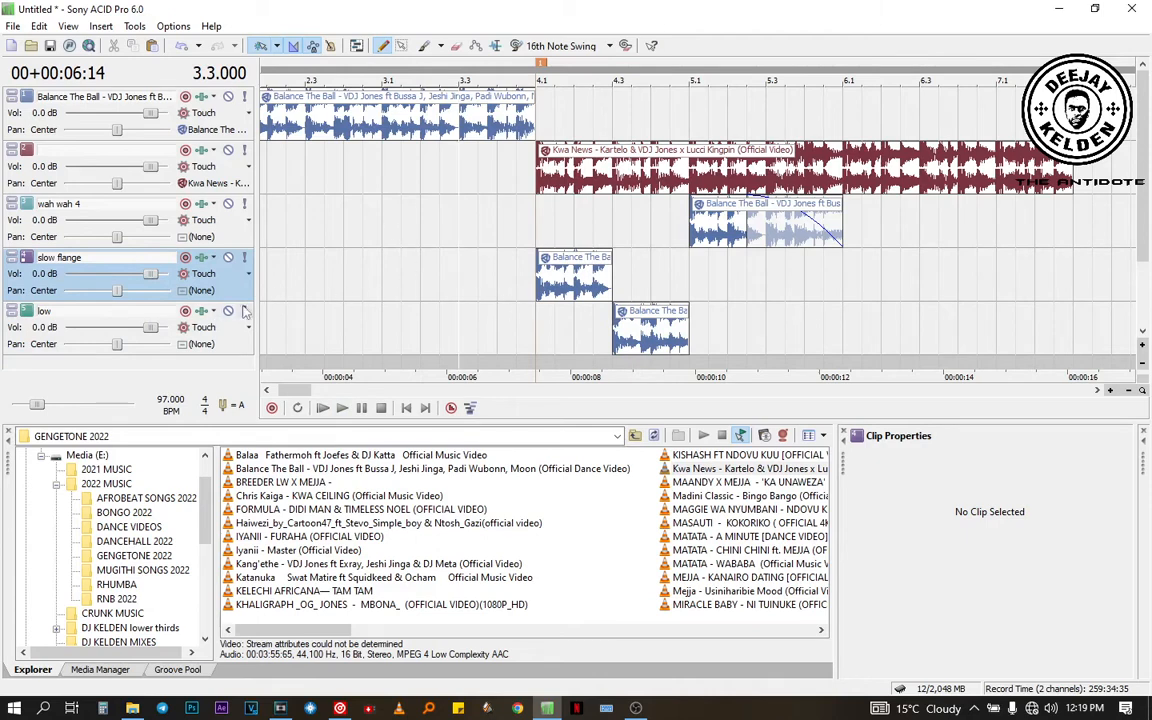
{"action": "left_click", "coordinate": [589, 313]}
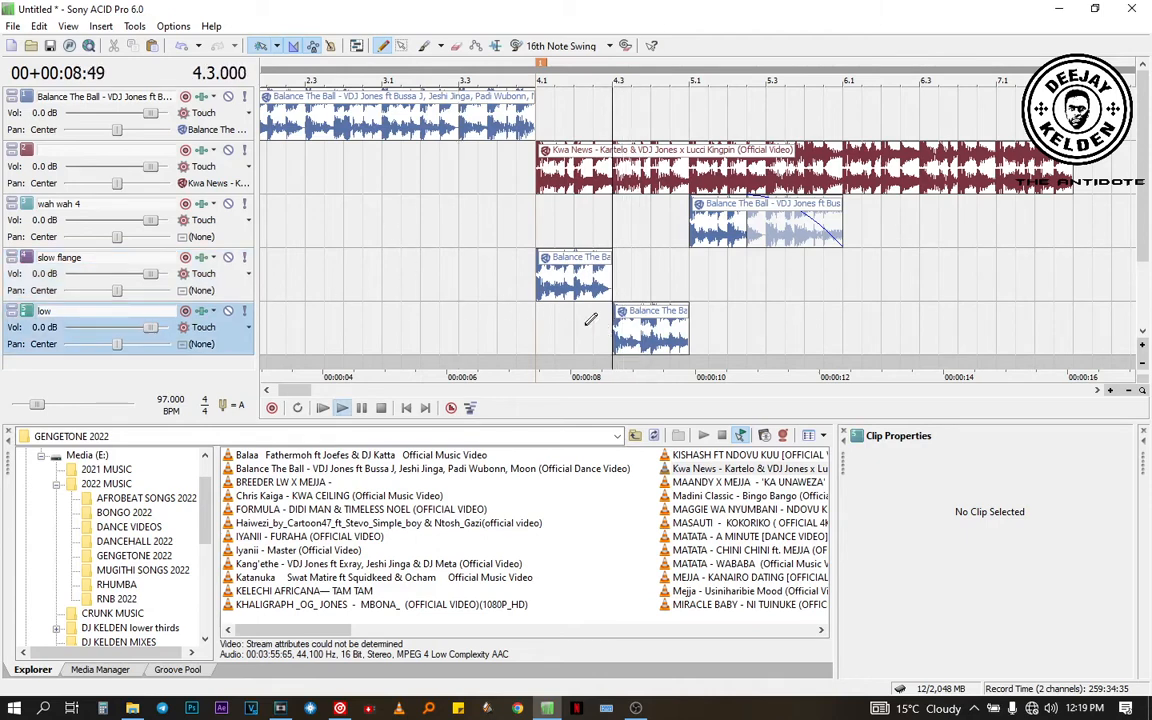
{"action": "left_click", "coordinate": [203, 312]}
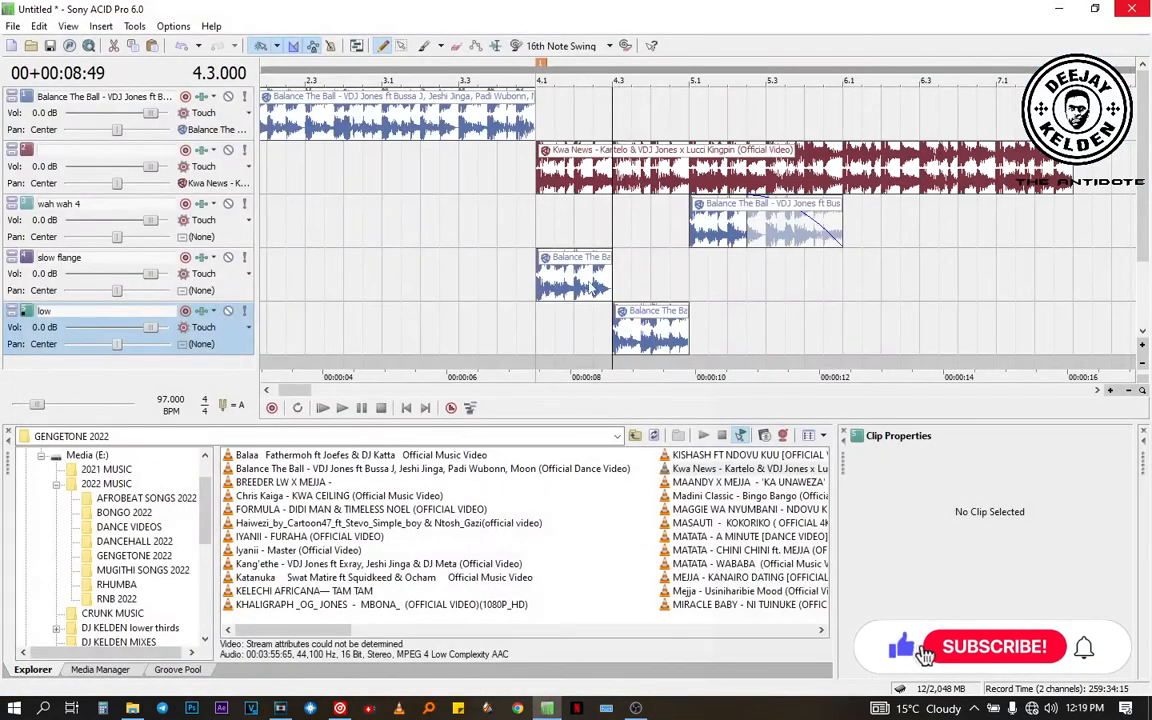
Step: Audition the effect segments from 3.4.000 with the Kwa News track muted, and unmute the track
{"action": "left_click", "coordinate": [514, 297]}
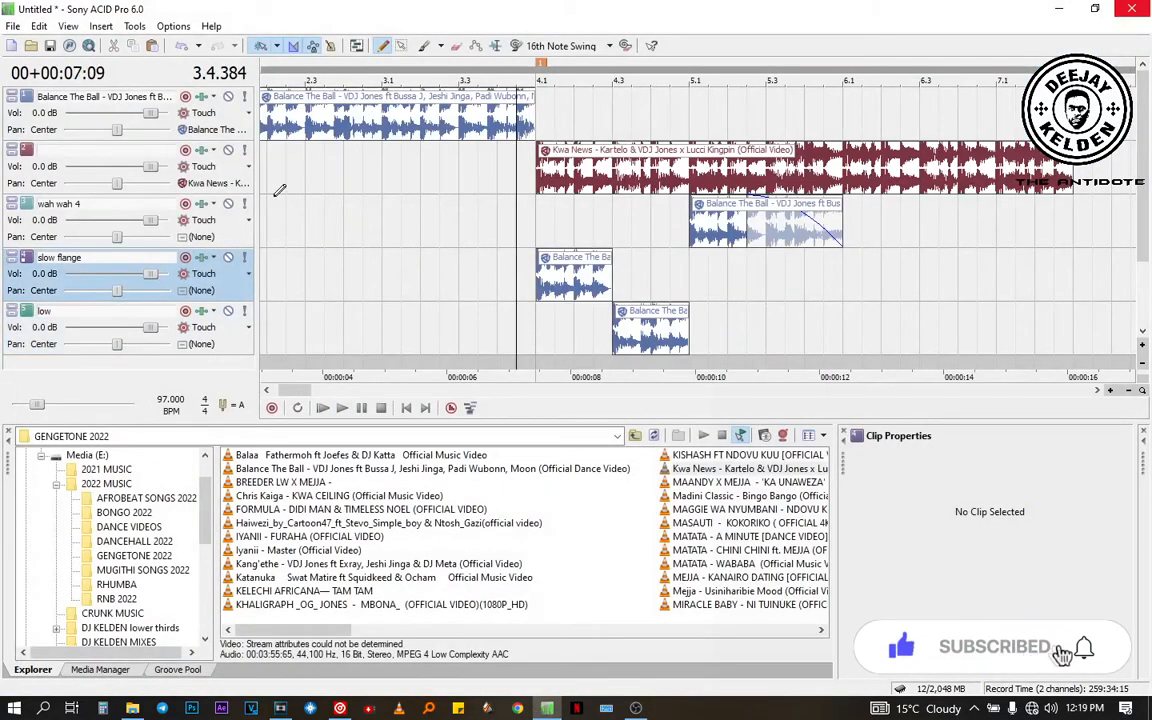
{"action": "left_click", "coordinate": [228, 151]}
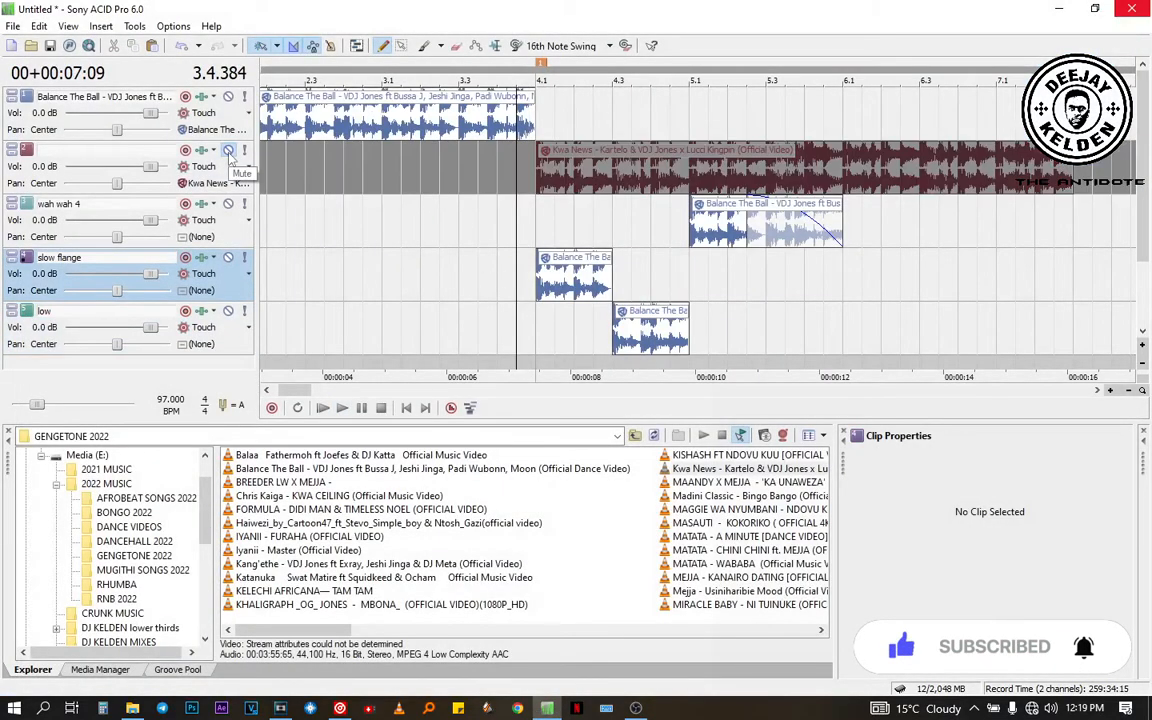
{"action": "left_click", "coordinate": [497, 250]}
{"action": "key", "text": "space"}
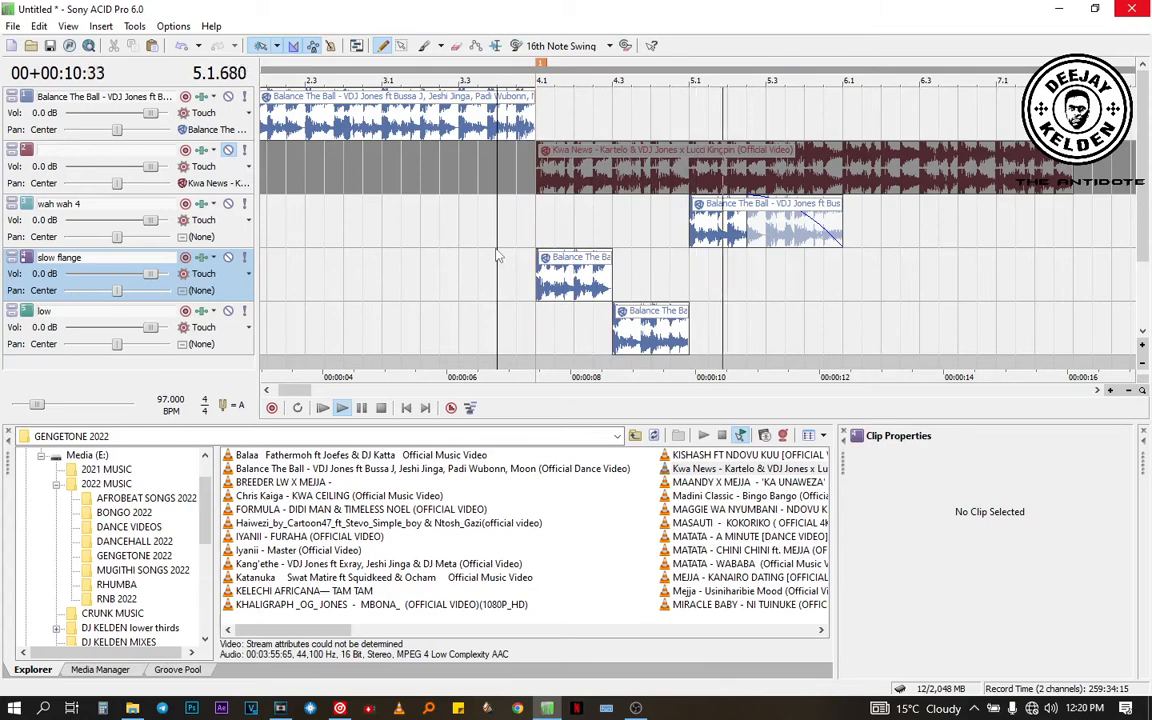
{"action": "key", "text": "space"}
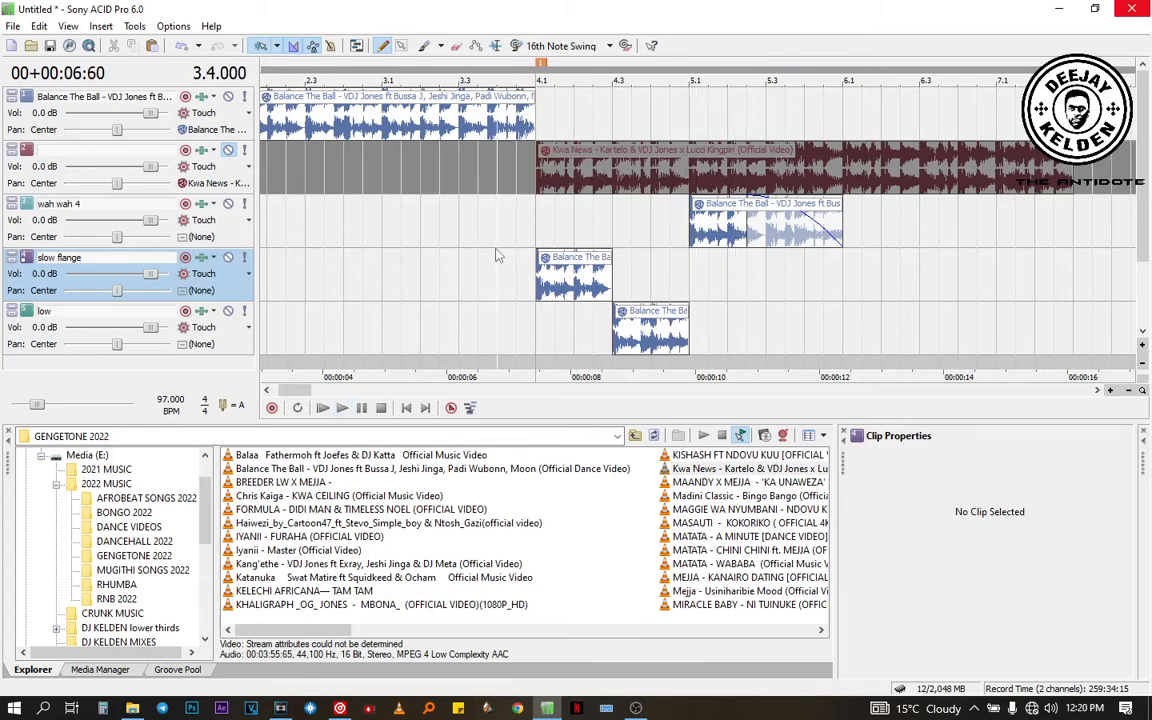
{"action": "left_click", "coordinate": [229, 150]}
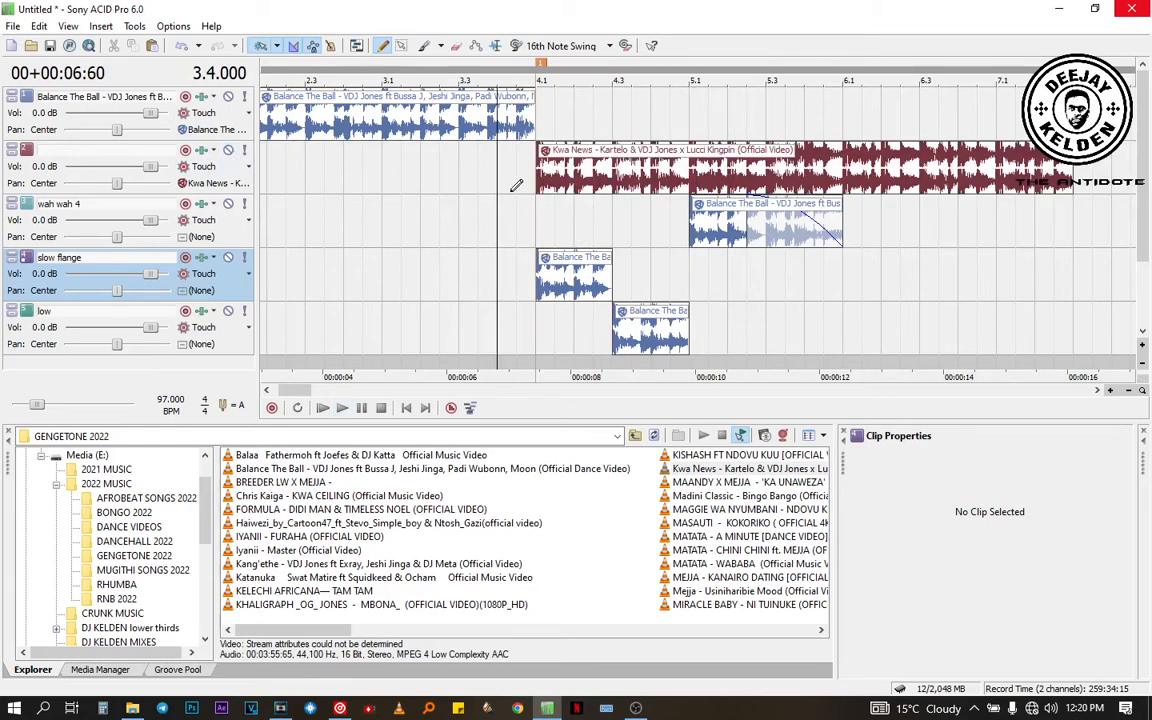
Step: Split the Kwa News event at 4.1.048 to copy its short opening slice, and undo the split
{"action": "left_click", "coordinate": [540, 174]}
{"action": "scroll", "coordinate": [473, 165], "scroll_direction": "up", "scroll_amount": 5}
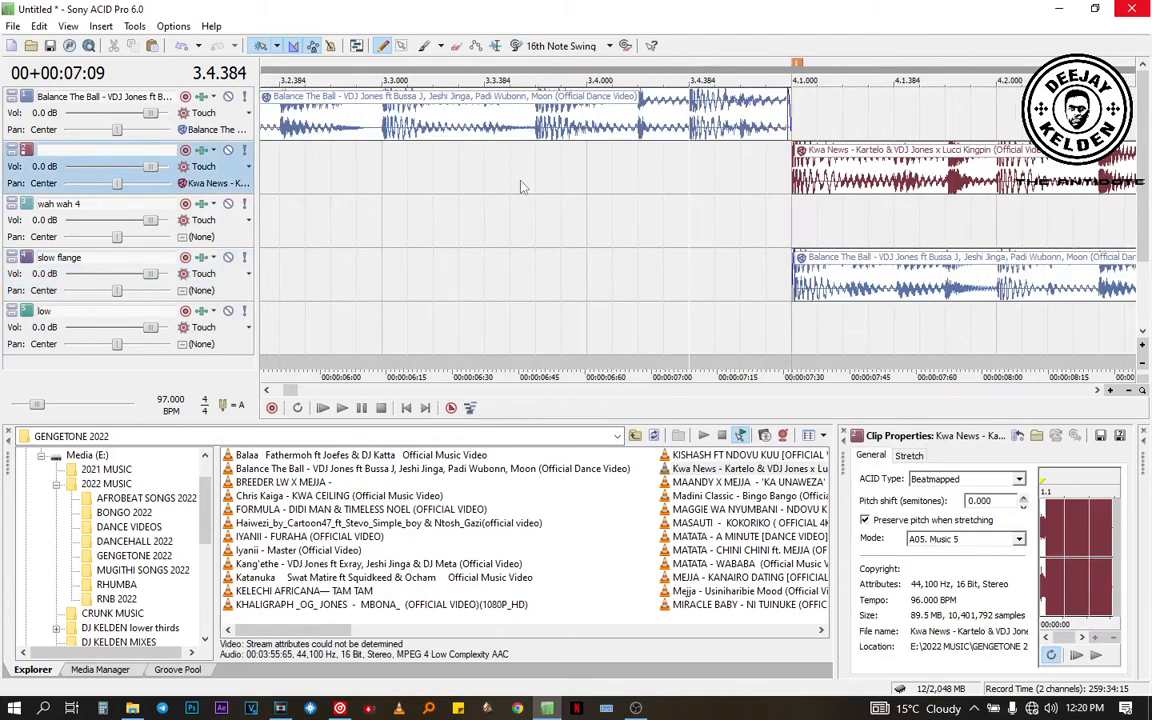
{"action": "left_click", "coordinate": [771, 215]}
{"action": "scroll", "coordinate": [765, 220], "scroll_direction": "up", "scroll_amount": 3}
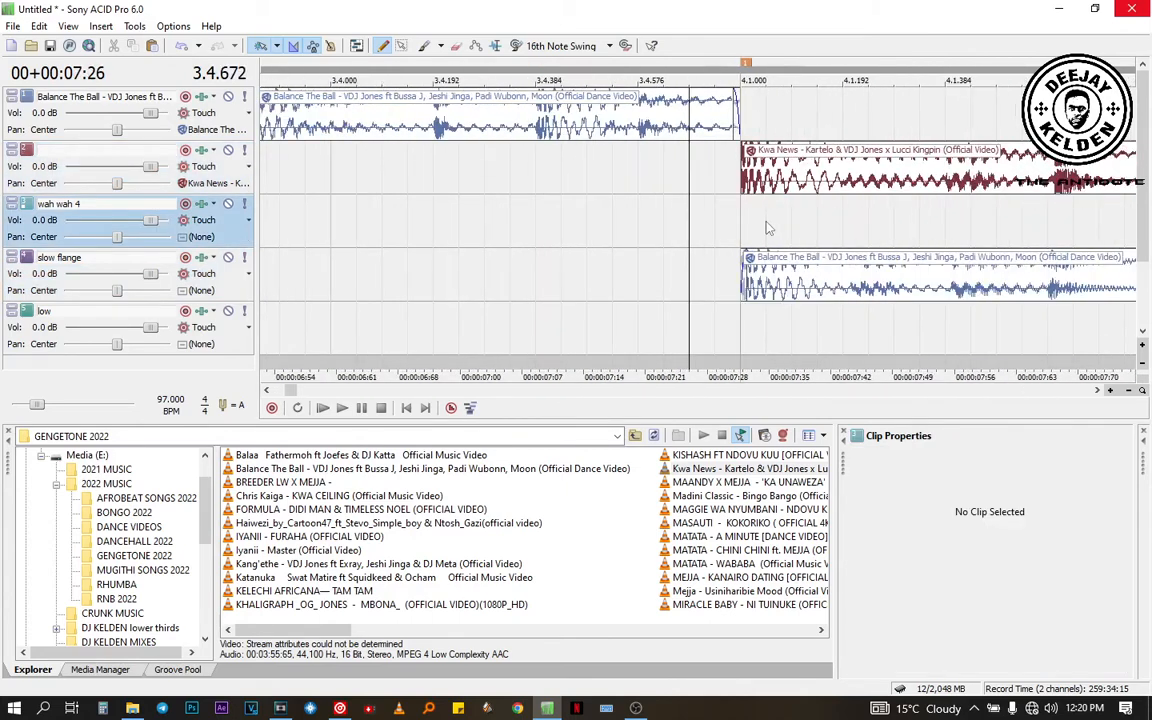
{"action": "left_click", "coordinate": [746, 179]}
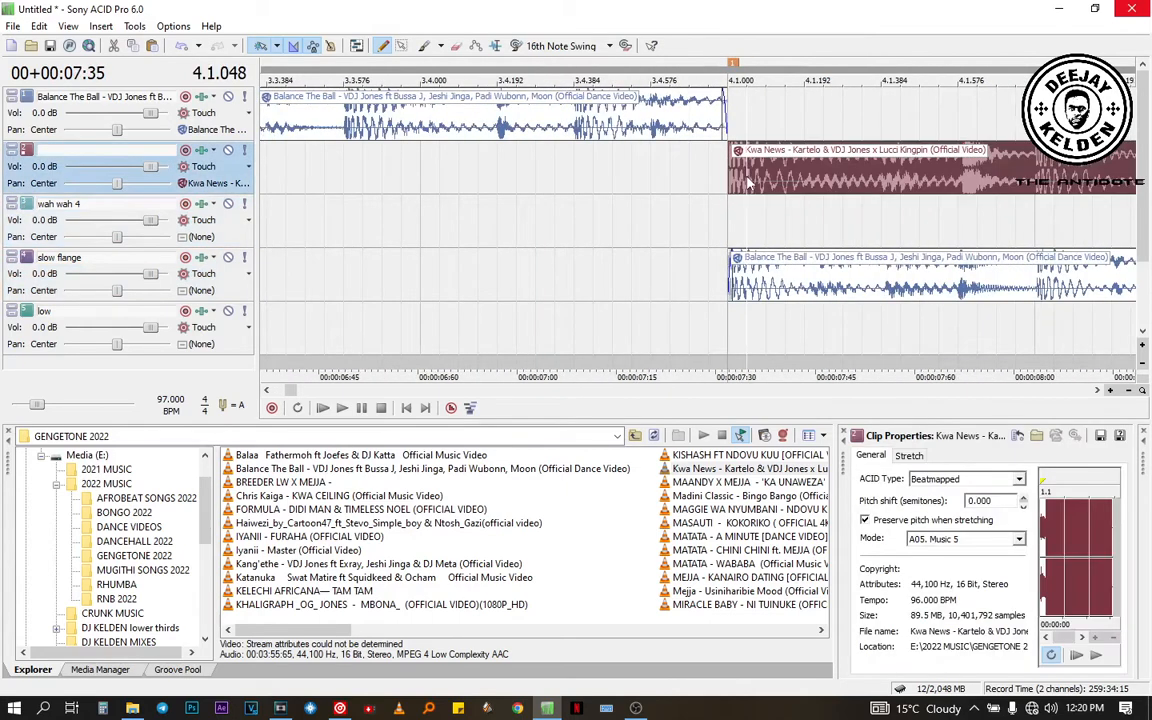
{"action": "key", "text": "s"}
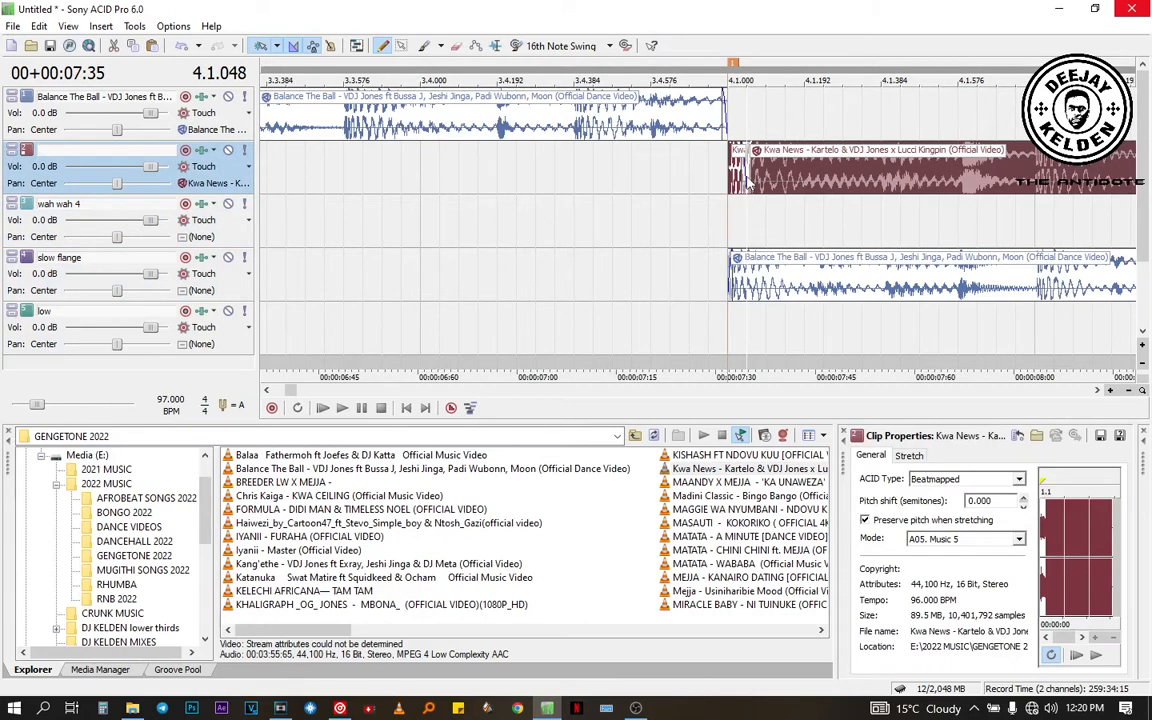
{"action": "left_click", "coordinate": [734, 178]}
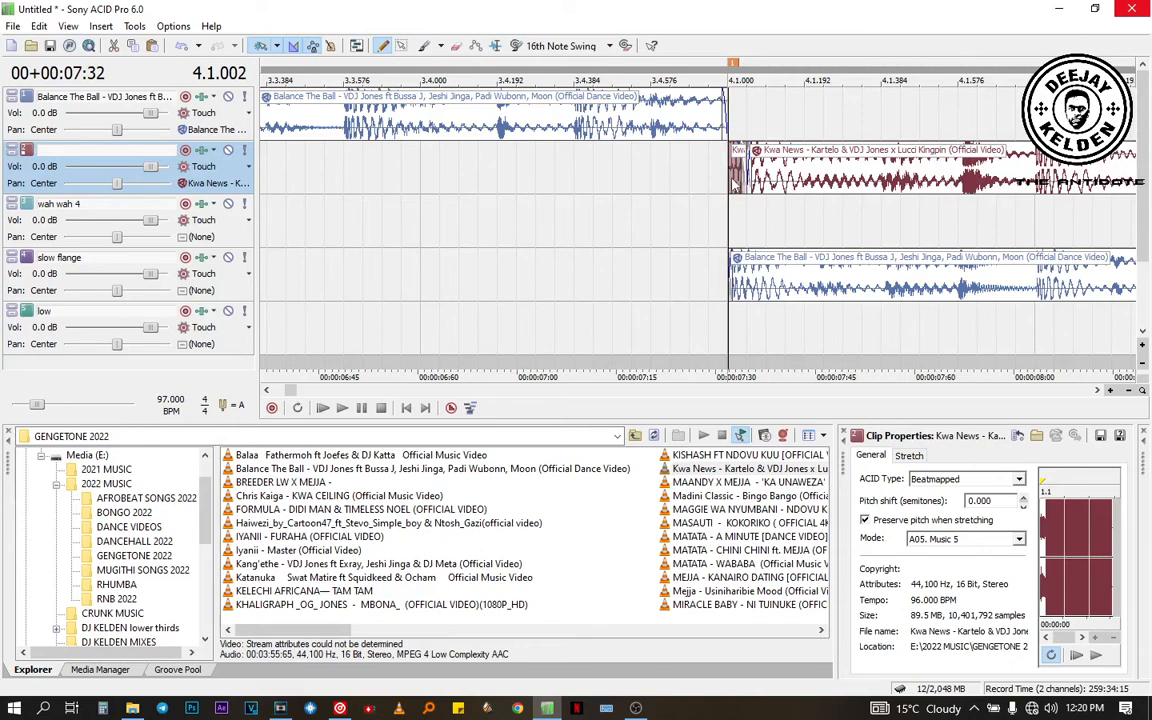
{"action": "key", "text": "ctrl+z"}
Step: Paste the short Kwa News slice on track 2 at 3.4.576, 3.4.384, 3.4.192, 3.4.000 and 3.3.576
{"action": "left_click", "coordinate": [651, 157]}
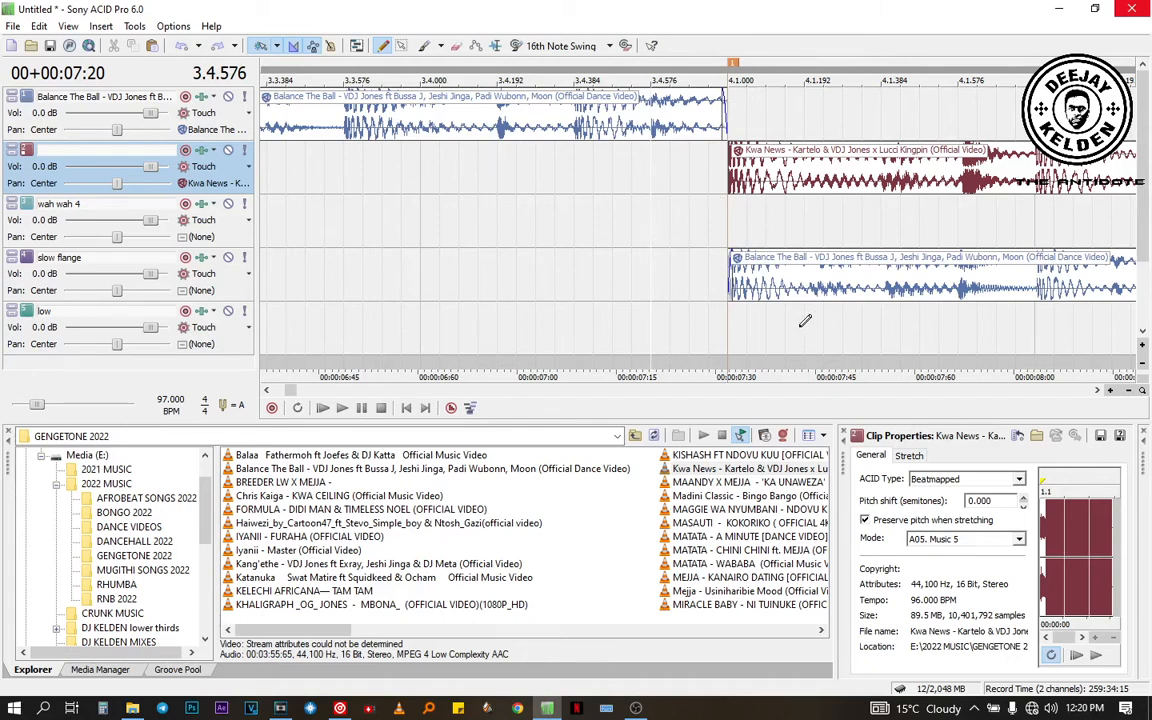
{"action": "key", "text": "ctrl+v"}
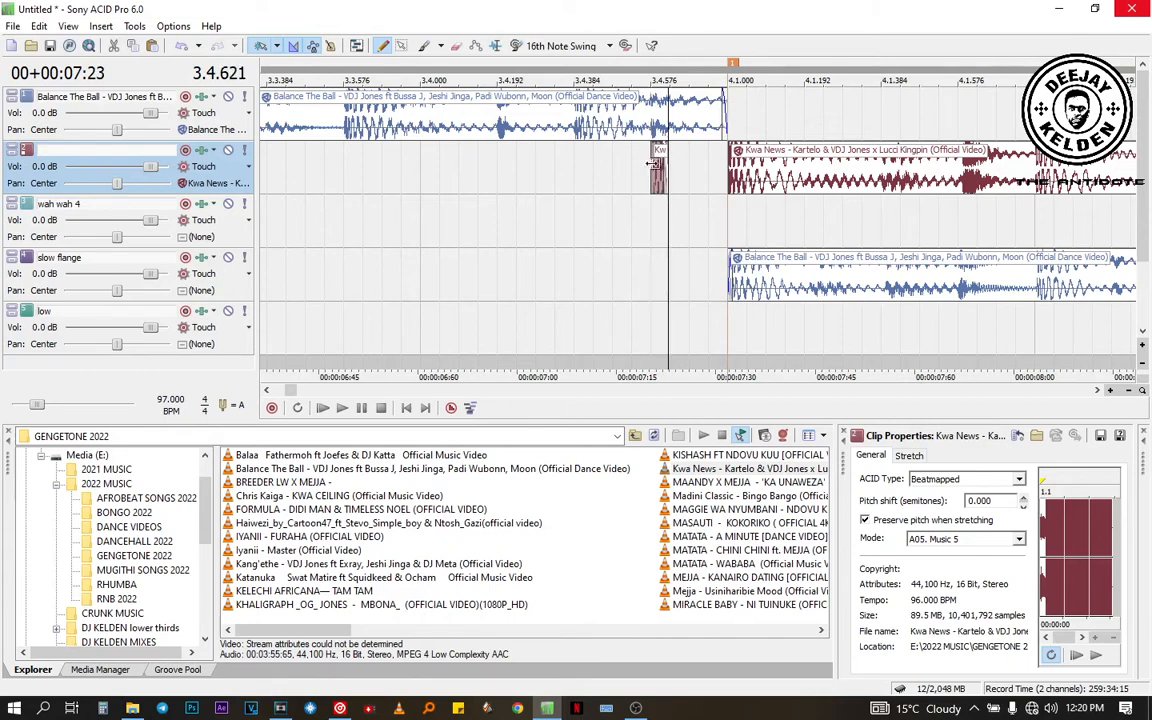
{"action": "left_click_drag", "start_coordinate": [663, 156], "coordinate": [667, 165]}
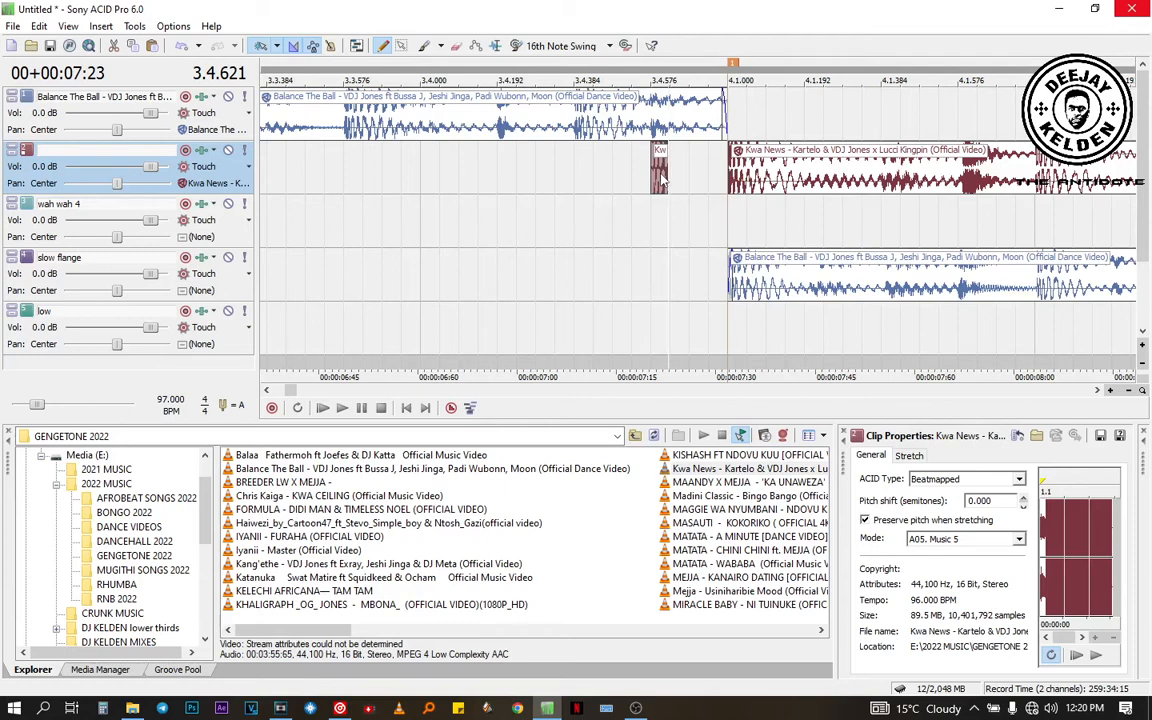
{"action": "left_click", "coordinate": [574, 173]}
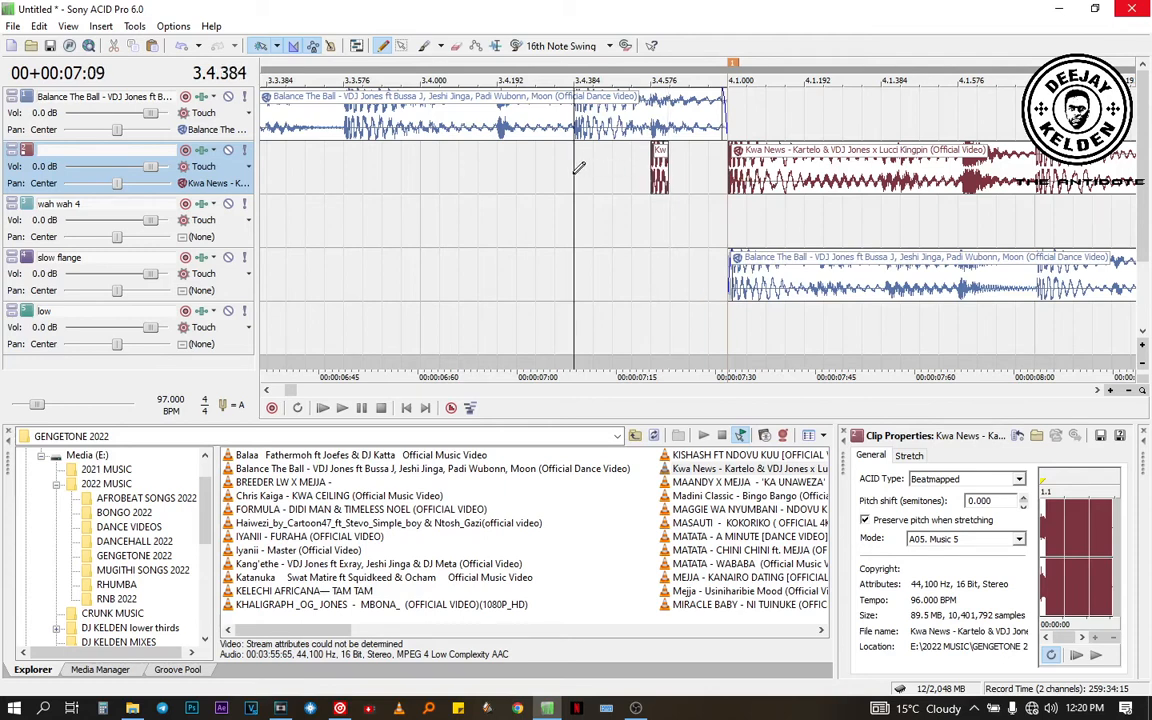
{"action": "key", "text": "ctrl+v"}
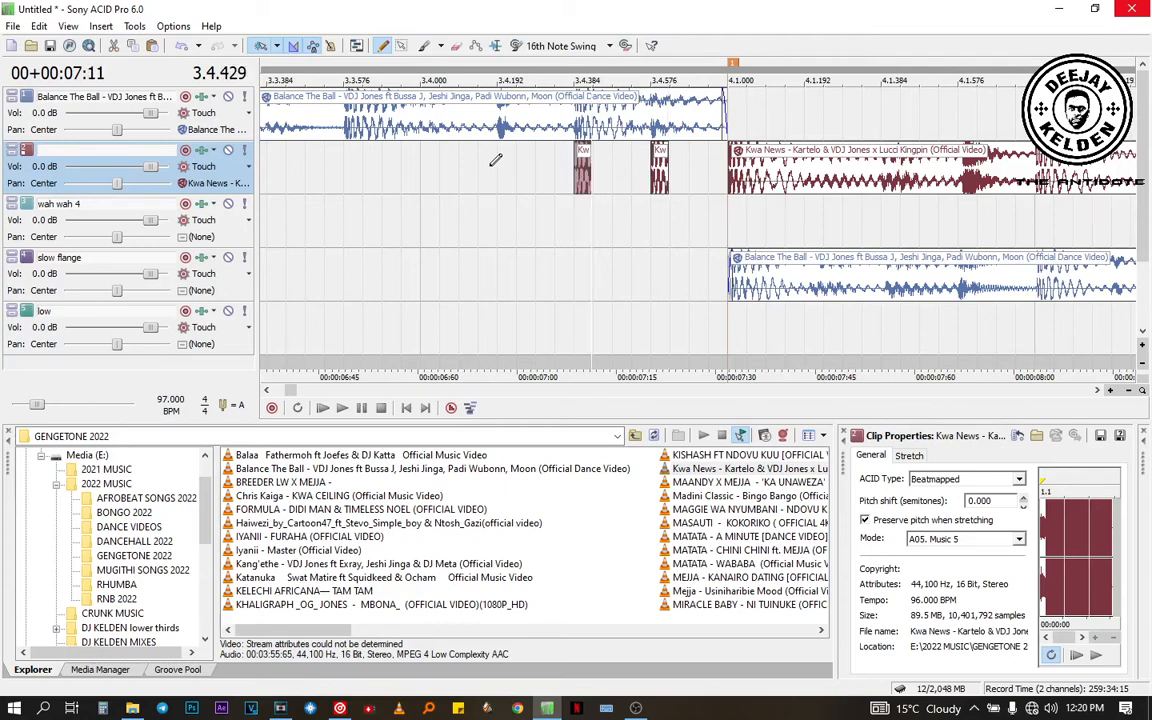
{"action": "left_click", "coordinate": [498, 165]}
{"action": "key", "text": "ctrl+v"}
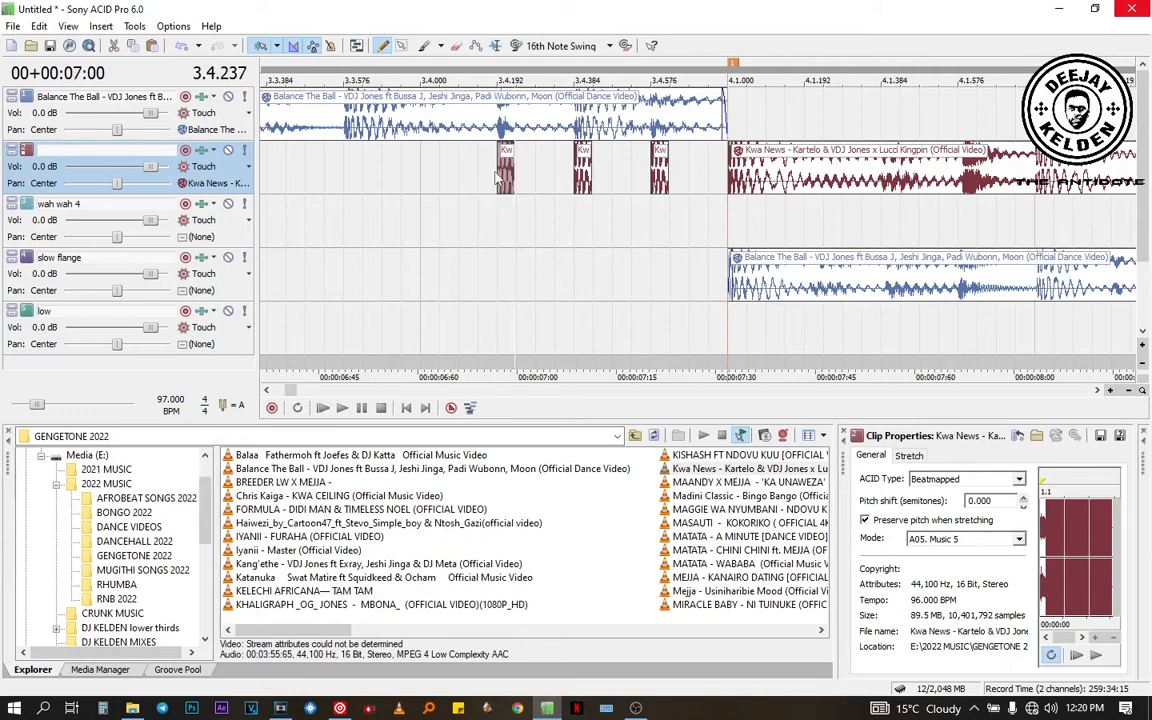
{"action": "left_click", "coordinate": [421, 170]}
{"action": "key", "text": "ctrl+v"}
{"action": "left_click", "coordinate": [352, 163]}
{"action": "key", "text": "ctrl+v"}
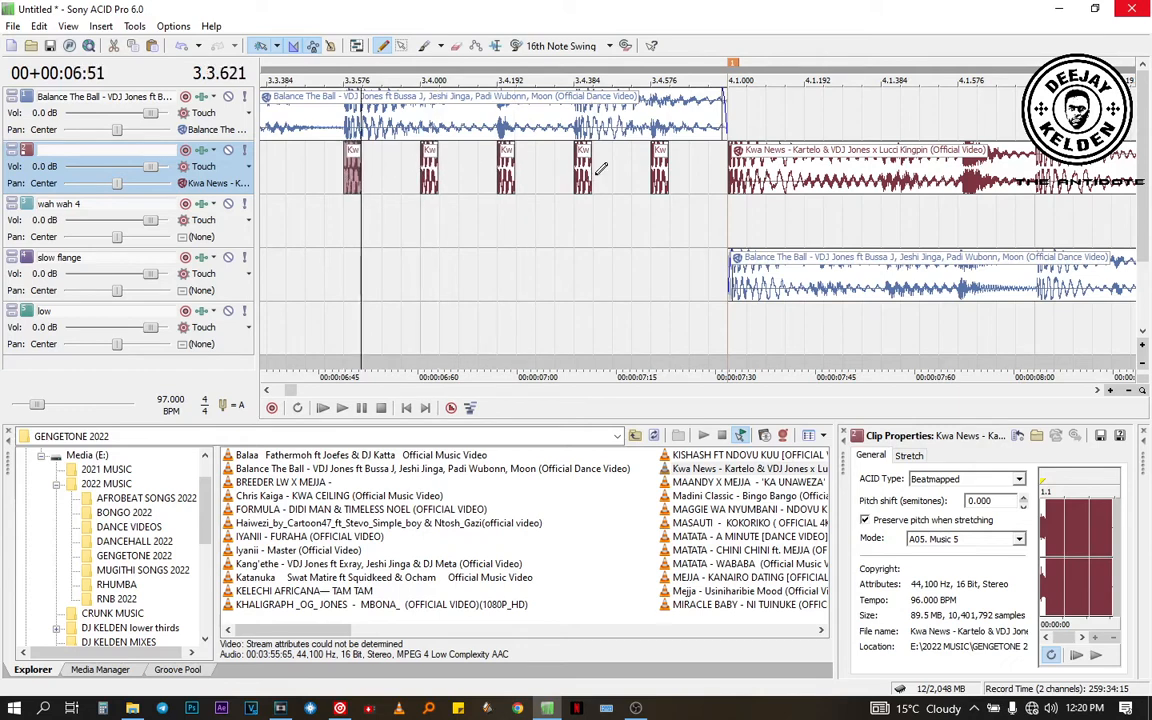
Step: Lengthen the Kwa News slice at 3.4.384 to about three quarters of the spacing between slices, and copy the 3.3.576 slice to 3.3.384
{"action": "left_click_drag", "start_coordinate": [590, 174], "coordinate": [636, 175]}
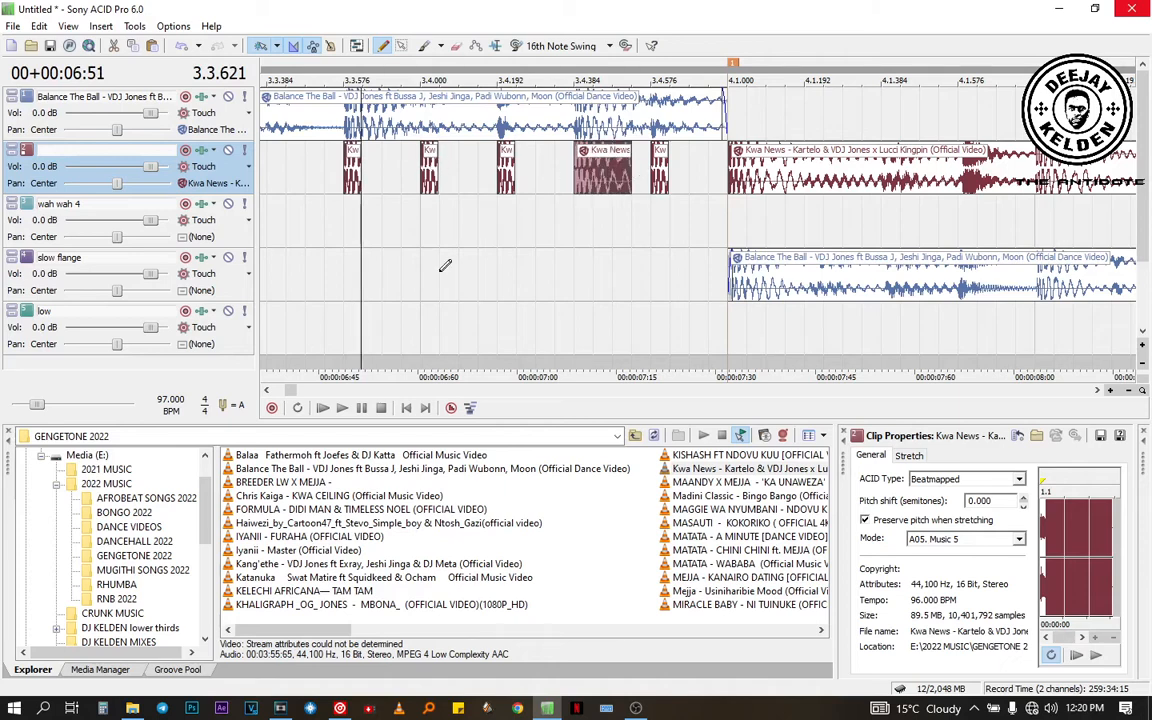
{"action": "left_click", "coordinate": [265, 392]}
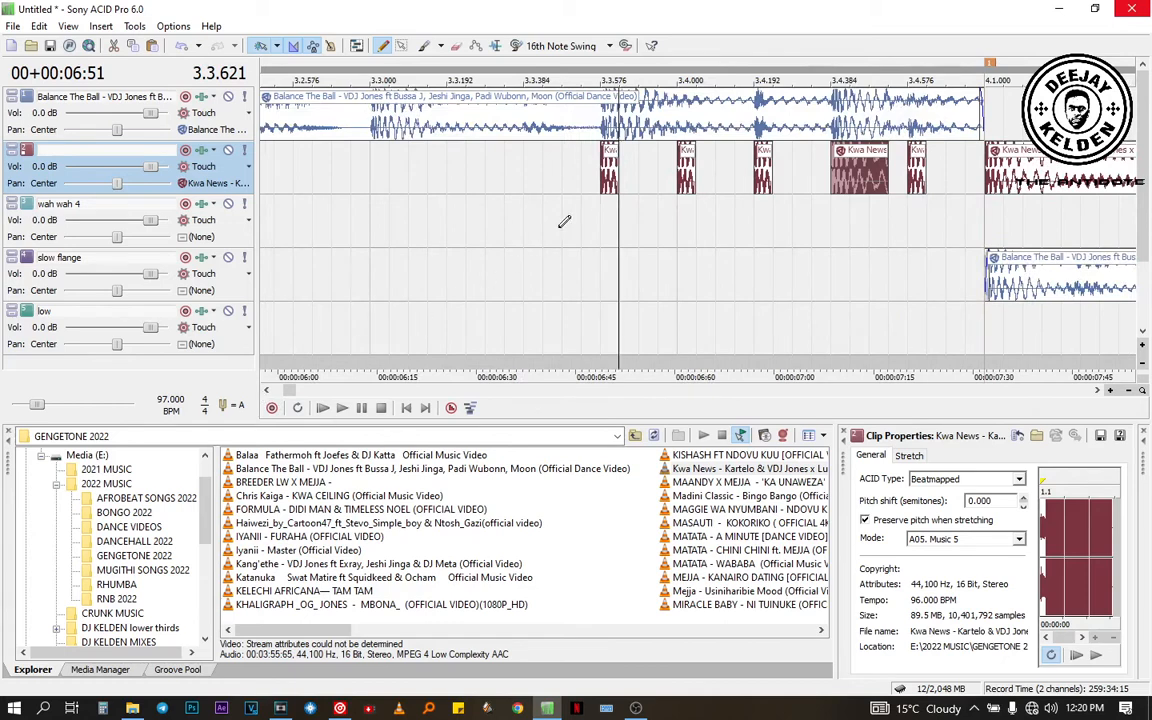
{"action": "left_click", "coordinate": [616, 175]}
{"action": "left_click_drag", "start_coordinate": [608, 181], "coordinate": [528, 184], "text": "ctrl"}
Step: Lengthen the Kwa News slice at 3.4.000 to match the longer slice at 3.4.384
{"action": "left_click", "coordinate": [762, 251]}
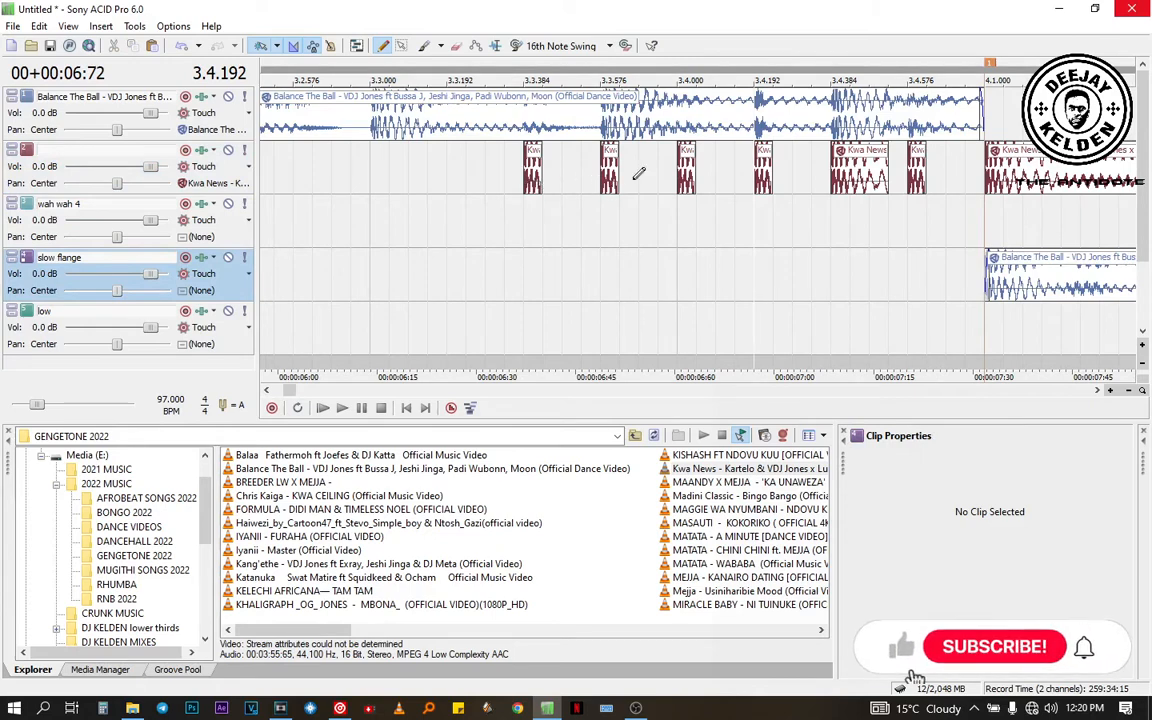
{"action": "left_click", "coordinate": [688, 169]}
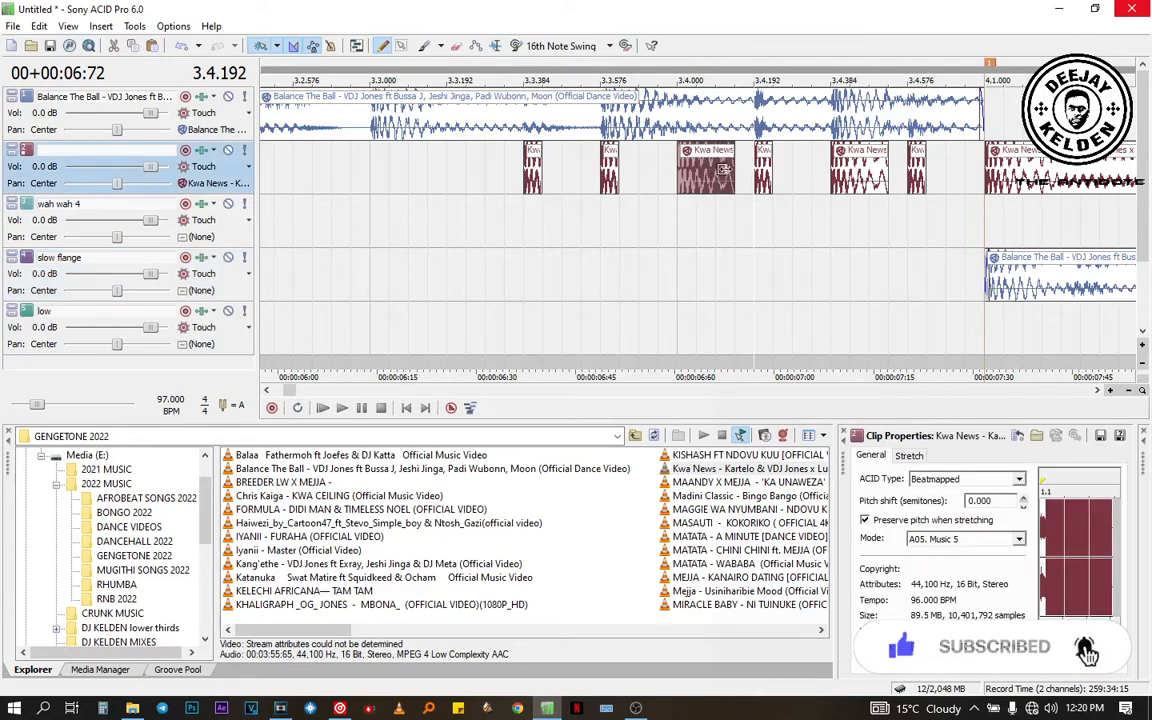
Step: Copy the Kwa News slice at 3.3.576 to 3.3.480, and lengthen the 3.4.000 slice until it meets the slice at 3.4.192
{"action": "left_click_drag", "start_coordinate": [724, 171], "coordinate": [714, 172]}
{"action": "left_click", "coordinate": [609, 181]}
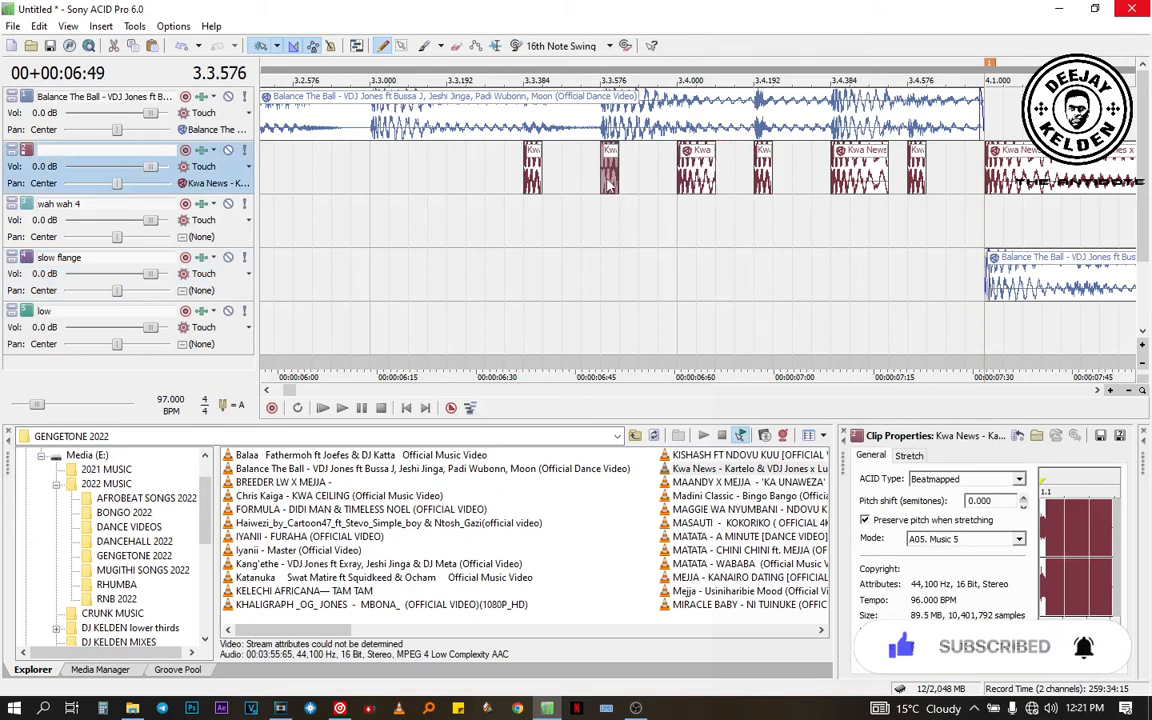
{"action": "left_click_drag", "start_coordinate": [557, 188], "coordinate": [577, 188]}
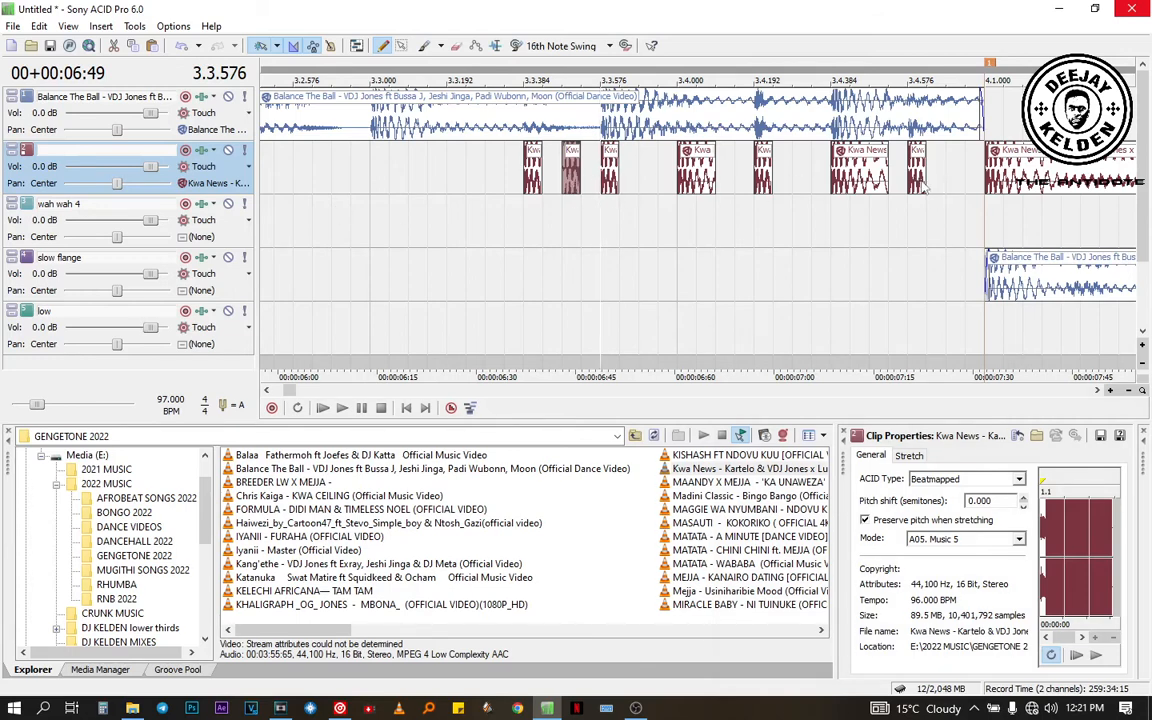
{"action": "left_click_drag", "start_coordinate": [713, 176], "coordinate": [750, 176]}
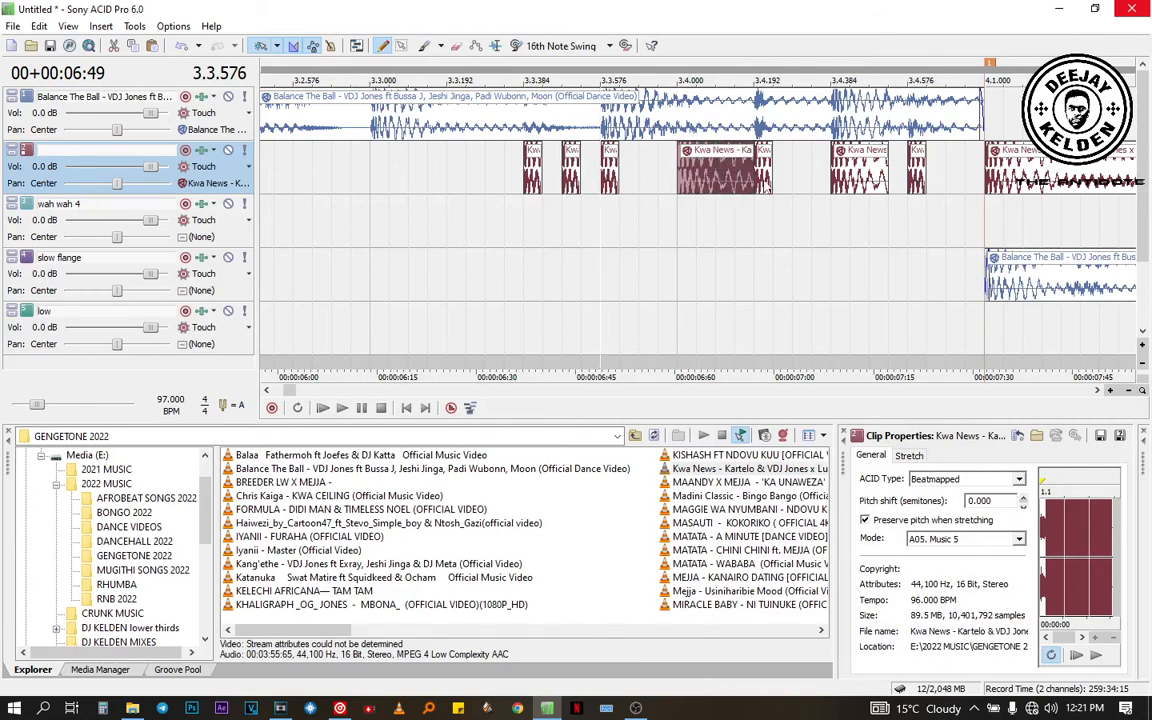
Step: Raise the pitch of the Kwa News slices at 3.3.480, 3.4.192 and 3.4.576 by 4 semitones, and play the passage
{"action": "left_click", "coordinate": [920, 184]}
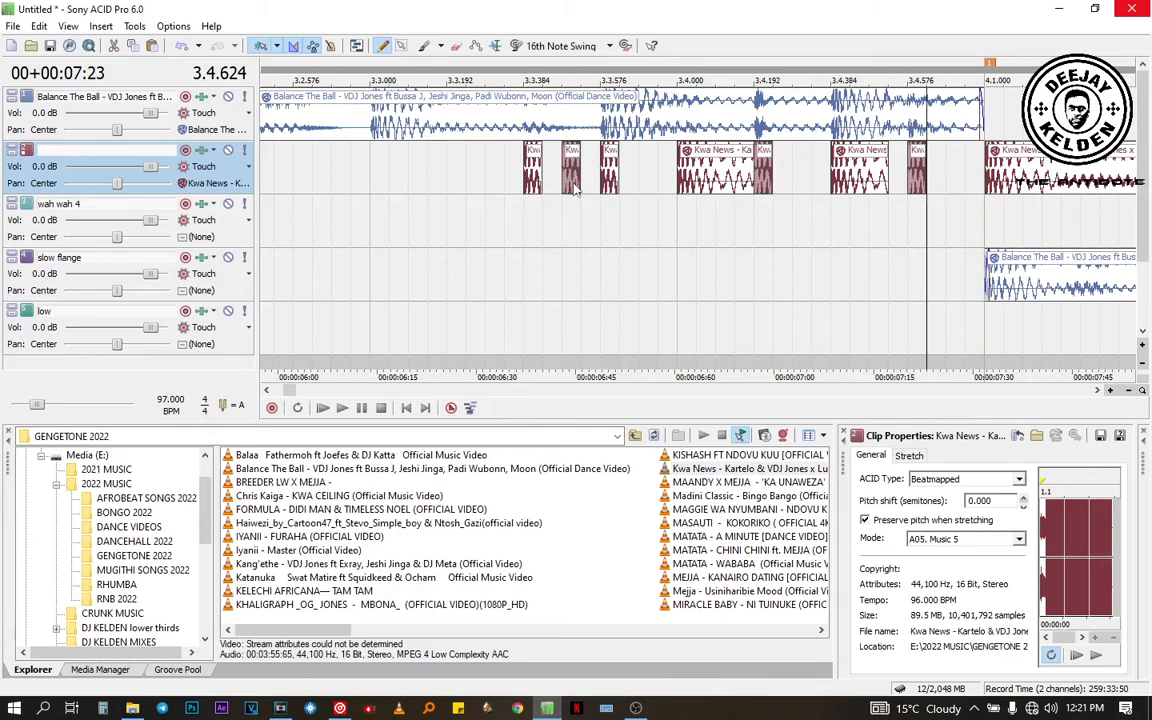
{"action": "key", "text": "plus"}
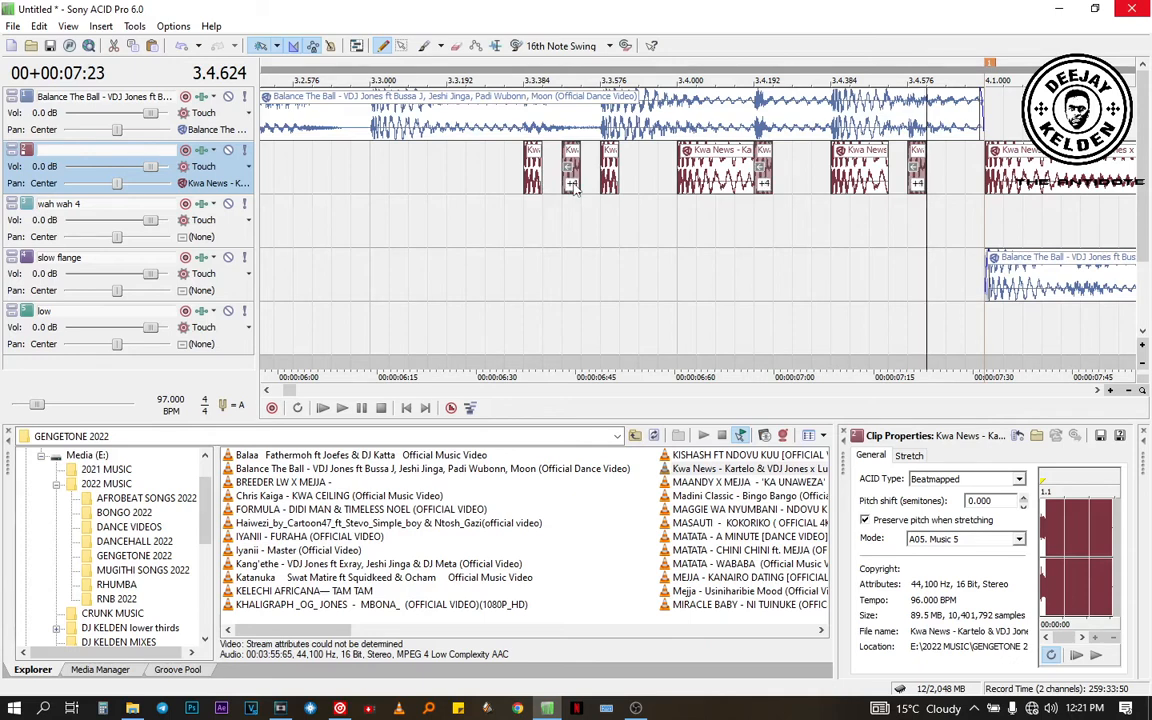
{"action": "left_click", "coordinate": [387, 207]}
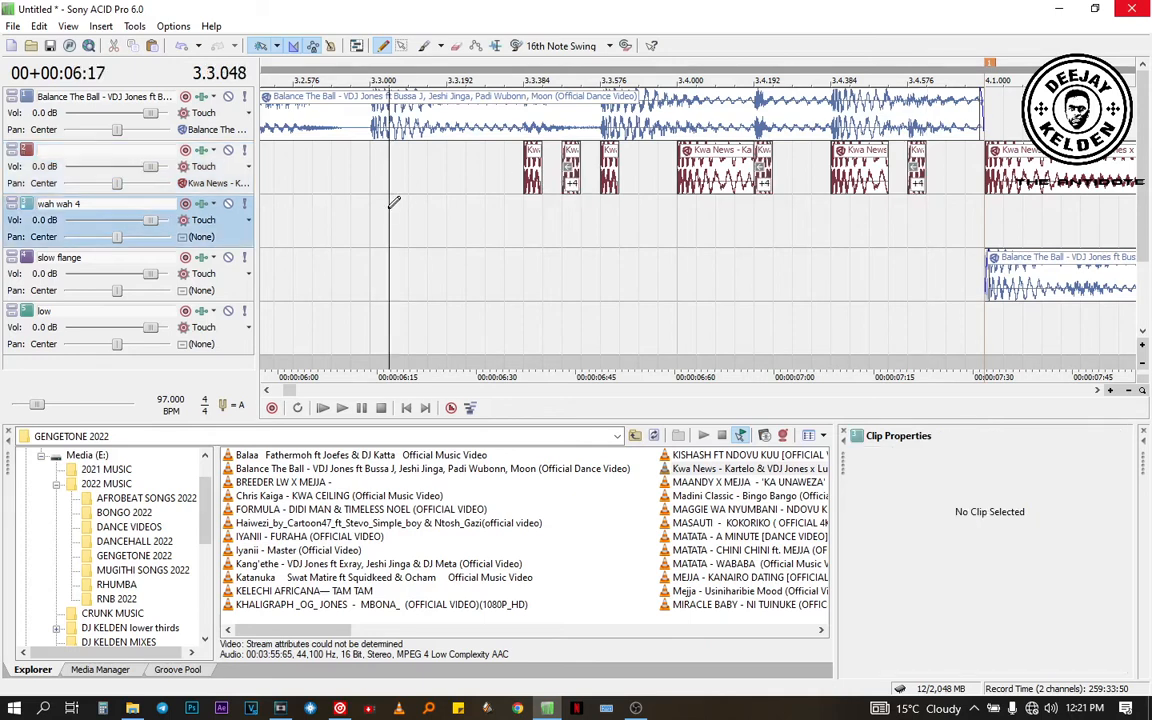
{"action": "scroll", "coordinate": [392, 203], "scroll_direction": "down", "scroll_amount": 1}
{"action": "left_click", "coordinate": [419, 240]}
{"action": "key", "text": "space"}
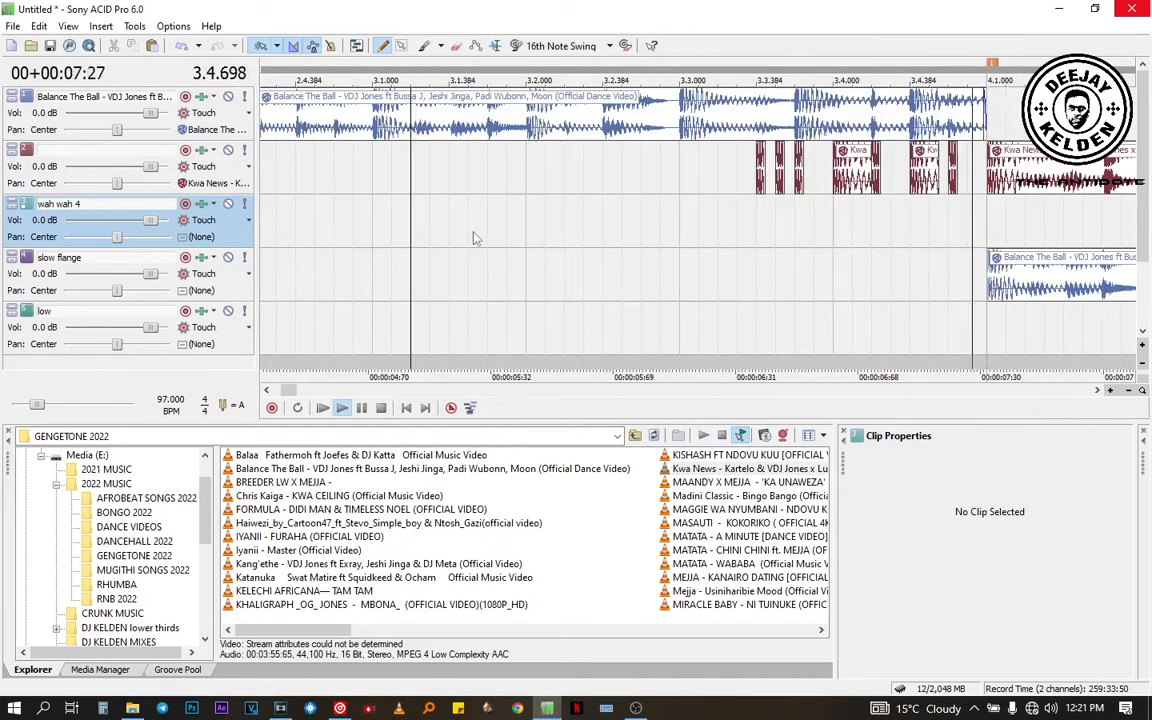
{"action": "key", "text": "space"}
Step: Try repeating the three Kwa News slices from 3.3.384 through 3.3.576 at 3.3.000, listen to them, and undo the paste
{"action": "left_click", "coordinate": [695, 212]}
{"action": "scroll", "coordinate": [689, 219], "scroll_direction": "up", "scroll_amount": 2}
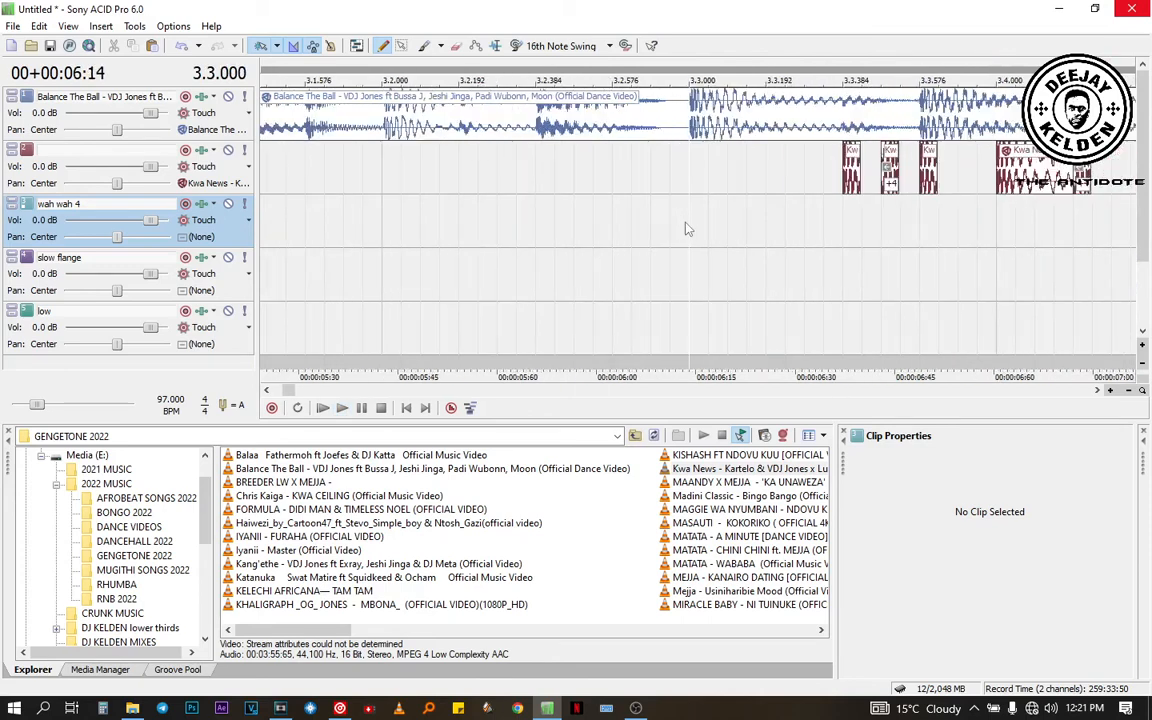
{"action": "left_click", "coordinate": [886, 180]}
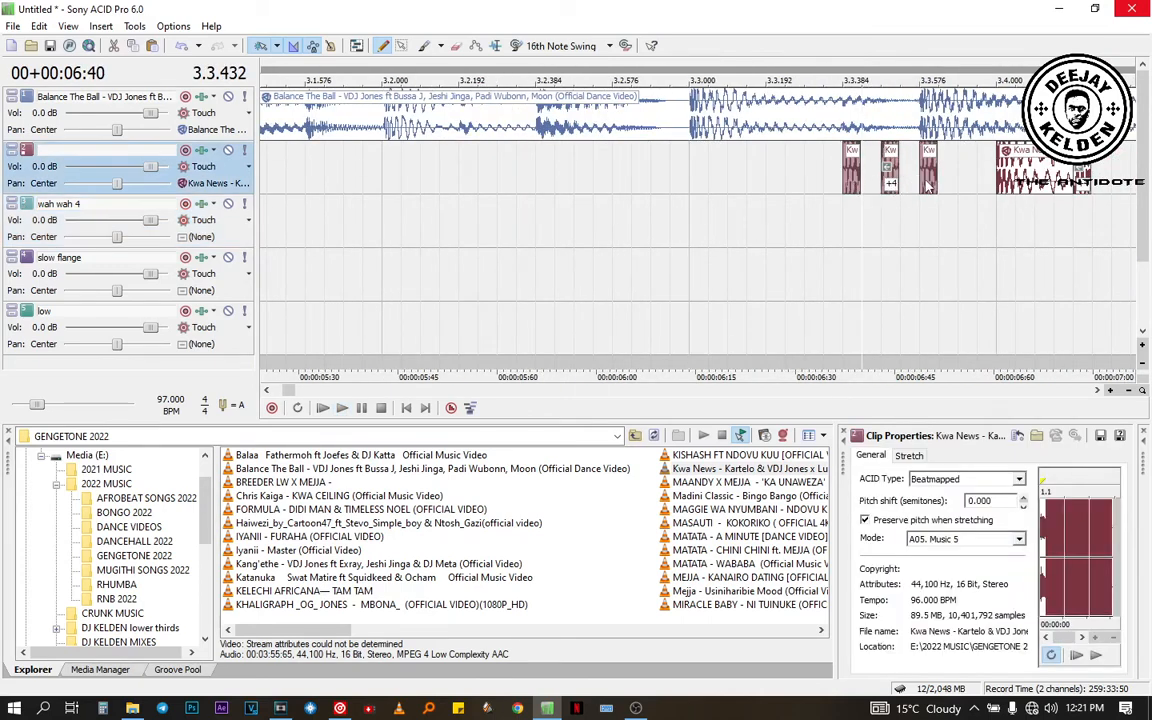
{"action": "left_click", "coordinate": [689, 165]}
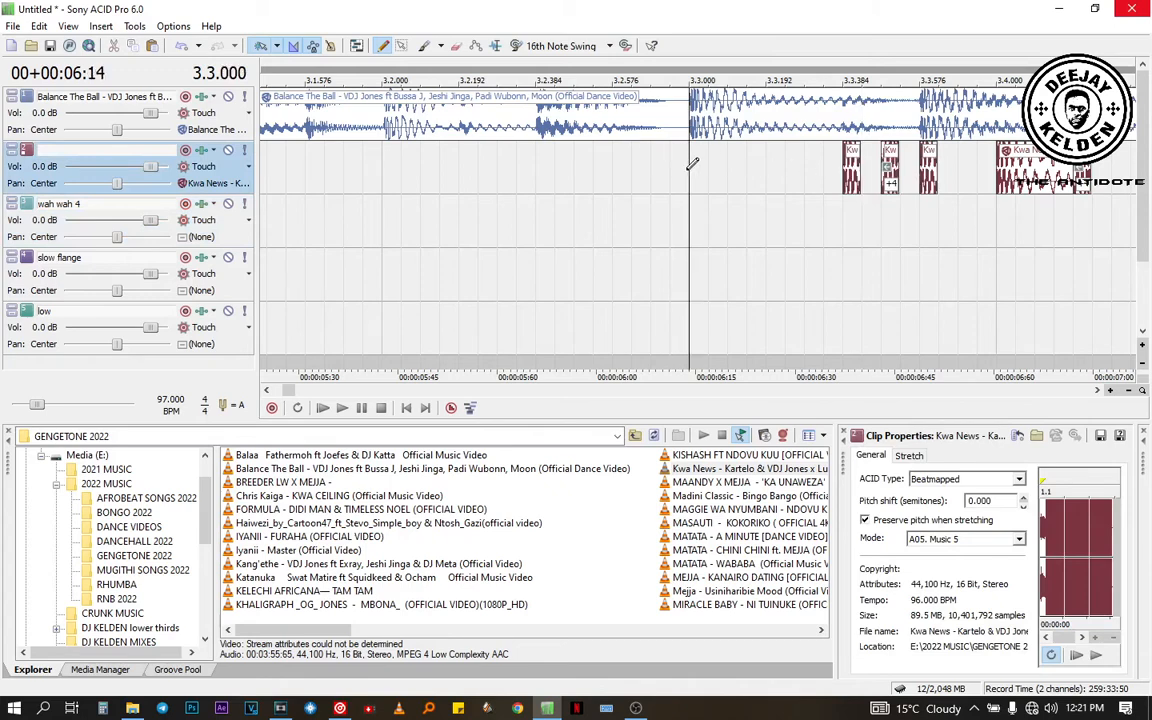
{"action": "left_click", "coordinate": [516, 184]}
{"action": "key", "text": "space"}
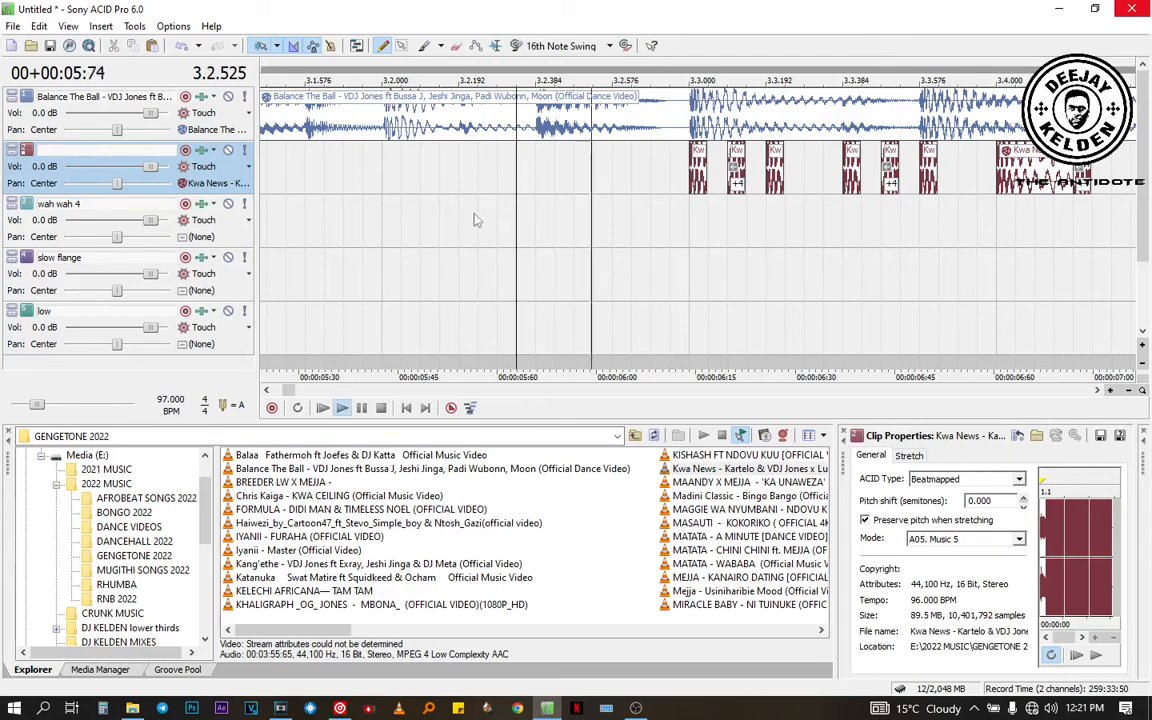
{"action": "key", "text": "space"}
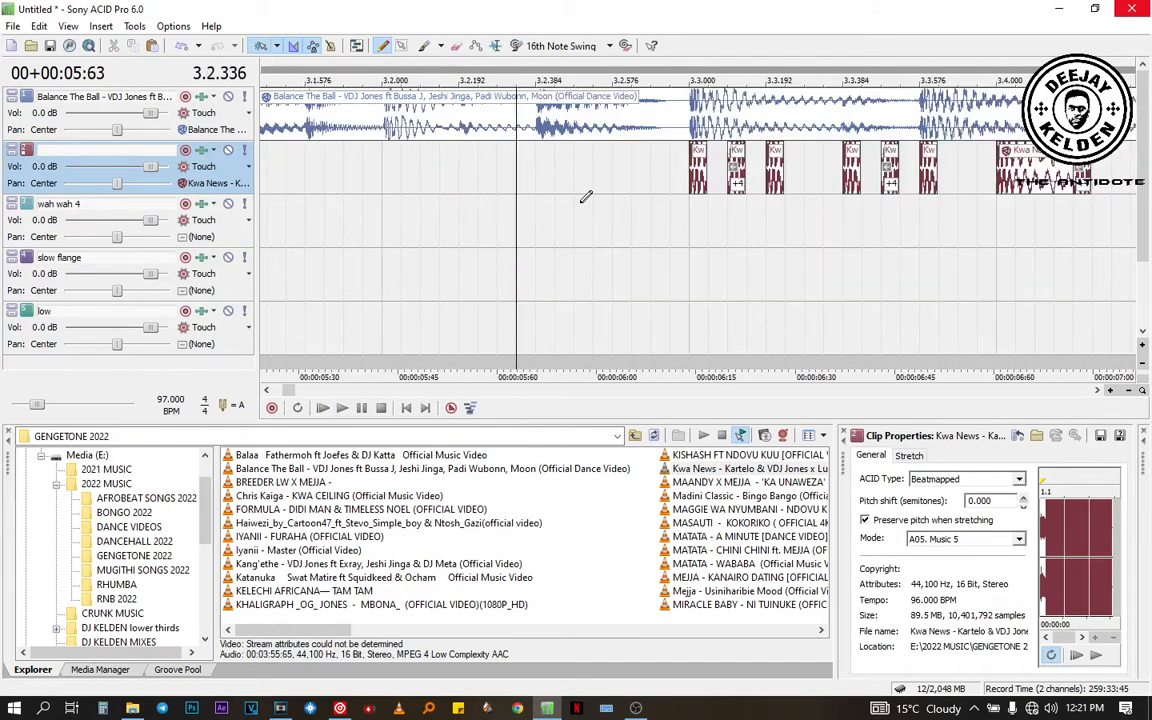
{"action": "key", "text": "space"}
{"action": "key", "text": "space"}
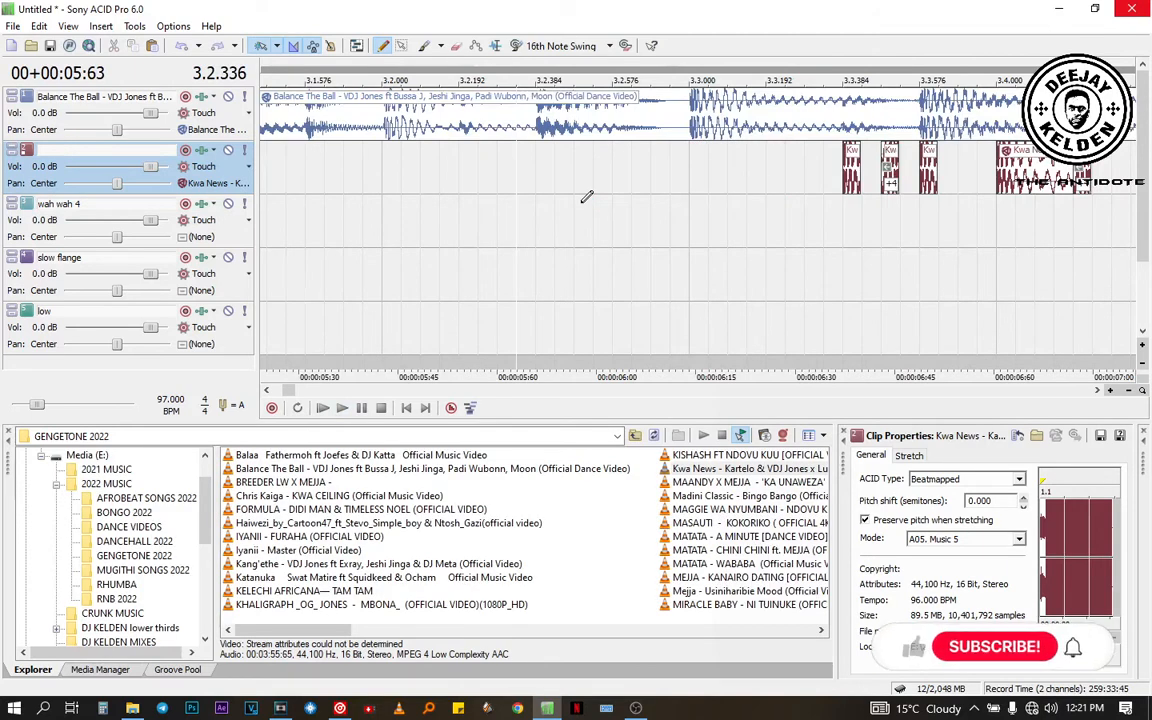
Step: Play from 3.2.384 through the Kwa News entry and the effect tracks to check the transition
{"action": "scroll", "coordinate": [586, 200], "scroll_direction": "down", "scroll_amount": 3}
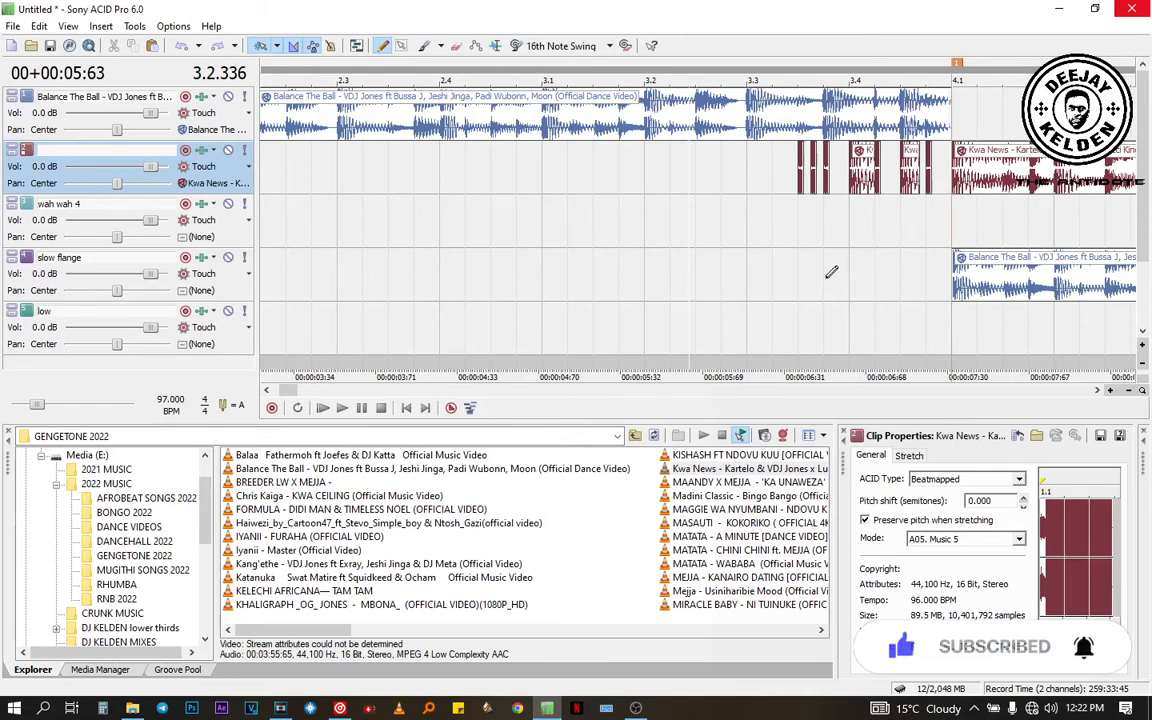
{"action": "left_click", "coordinate": [704, 274]}
{"action": "key", "text": "space"}
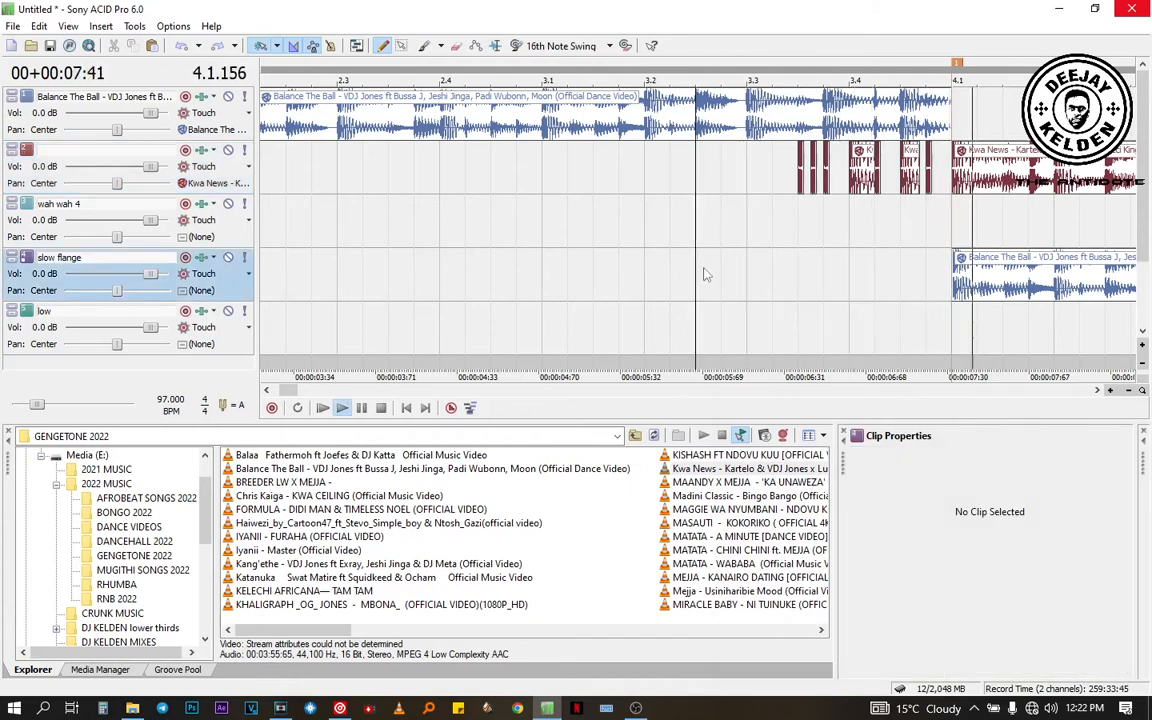
{"action": "scroll", "coordinate": [704, 274], "scroll_direction": "down", "scroll_amount": 3}
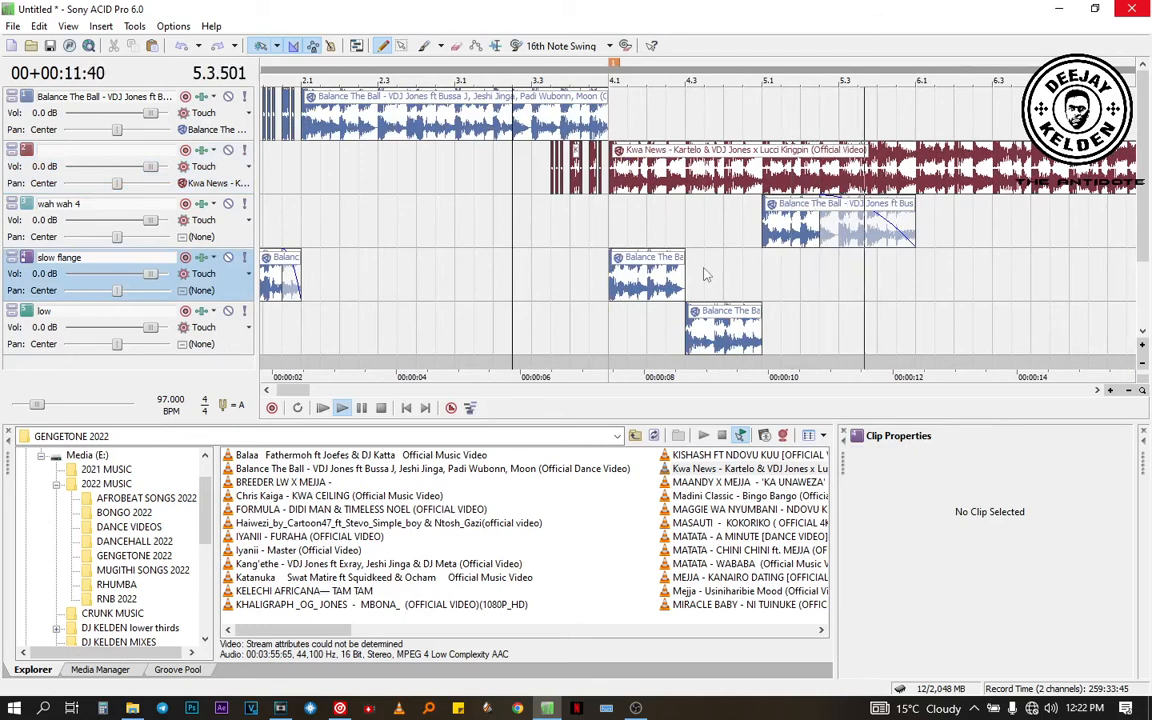
{"action": "scroll", "coordinate": [704, 274], "scroll_direction": "down", "scroll_amount": 3}
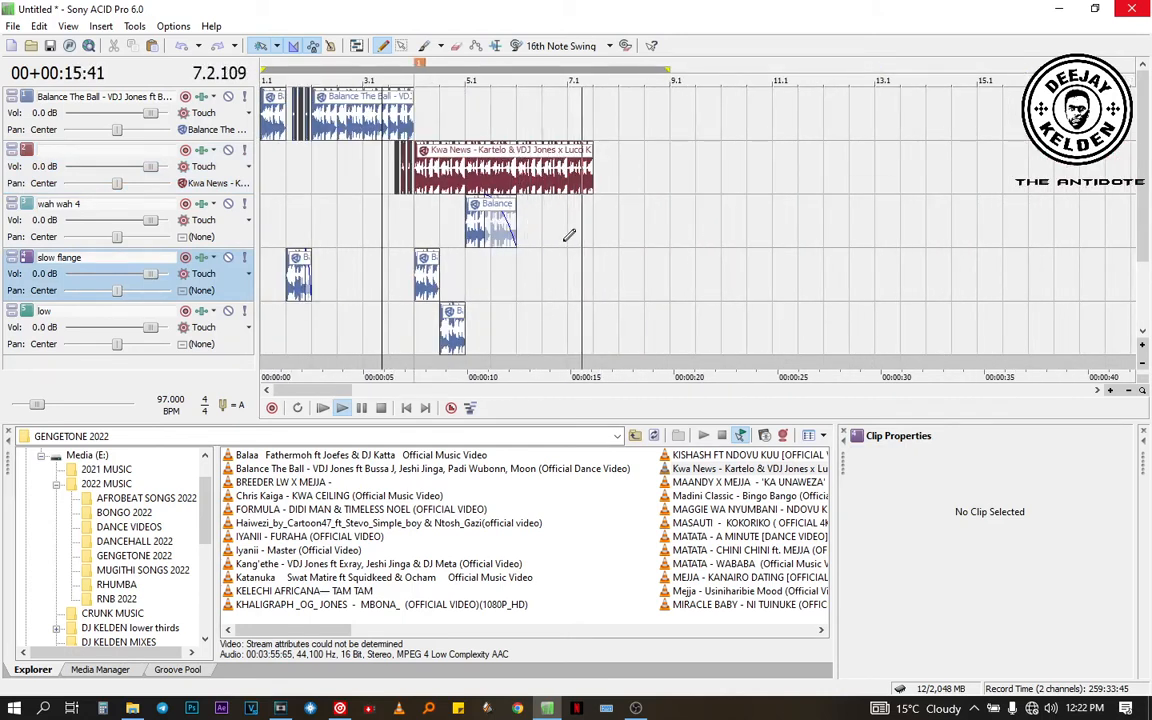
{"action": "key", "text": "space"}
Step: Enable loop playback and fit the loop region to the whole mix, ending at 7.3.000 with the Kwa News event
{"action": "left_click", "coordinate": [592, 217]}
{"action": "scroll", "coordinate": [592, 218], "scroll_direction": "up", "scroll_amount": 5}
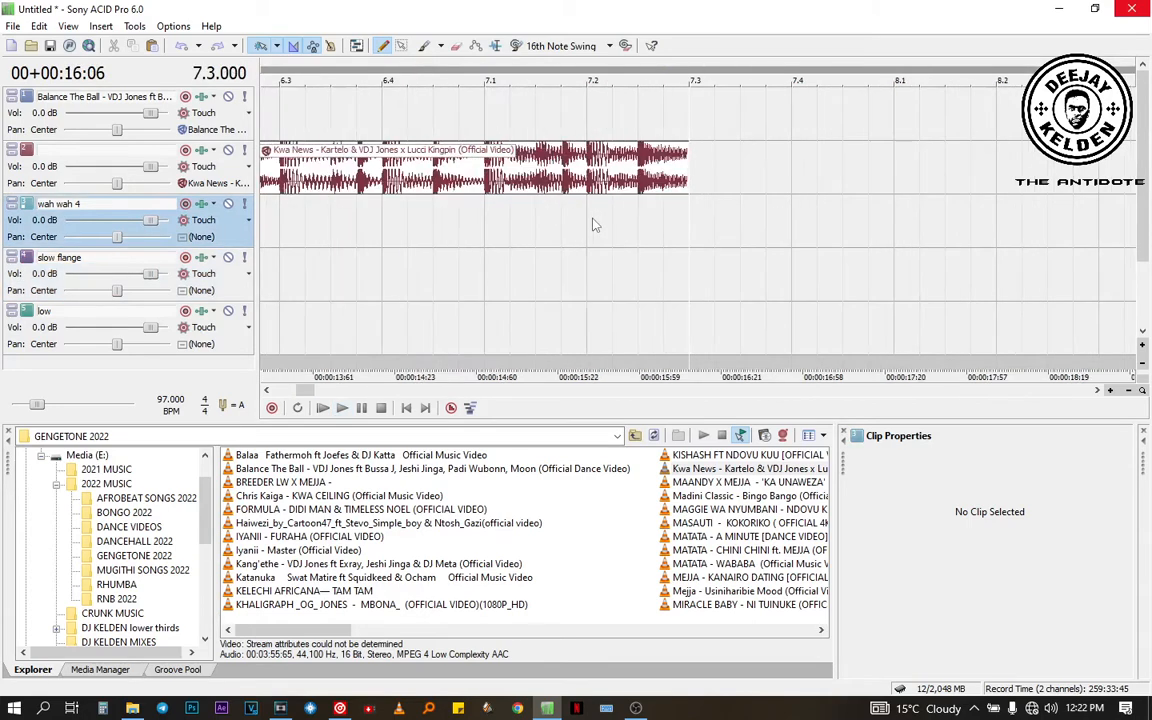
{"action": "scroll", "coordinate": [700, 158], "scroll_direction": "down", "scroll_amount": 3}
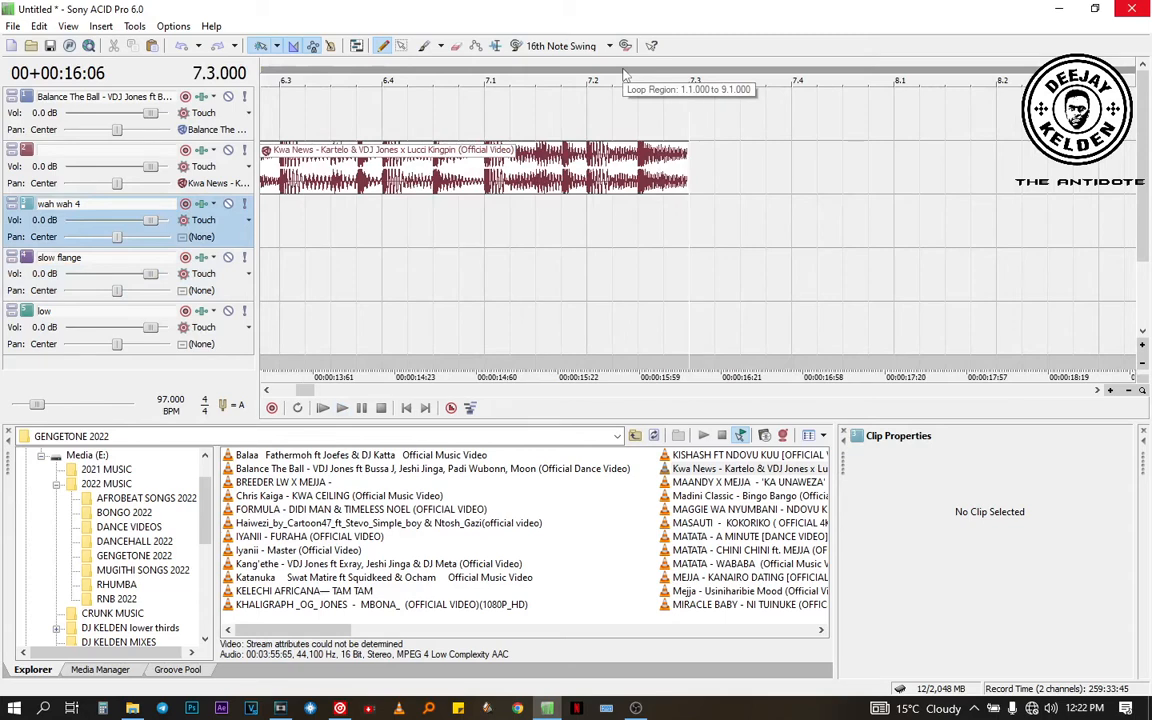
{"action": "scroll", "coordinate": [475, 213], "scroll_direction": "down", "scroll_amount": 2}
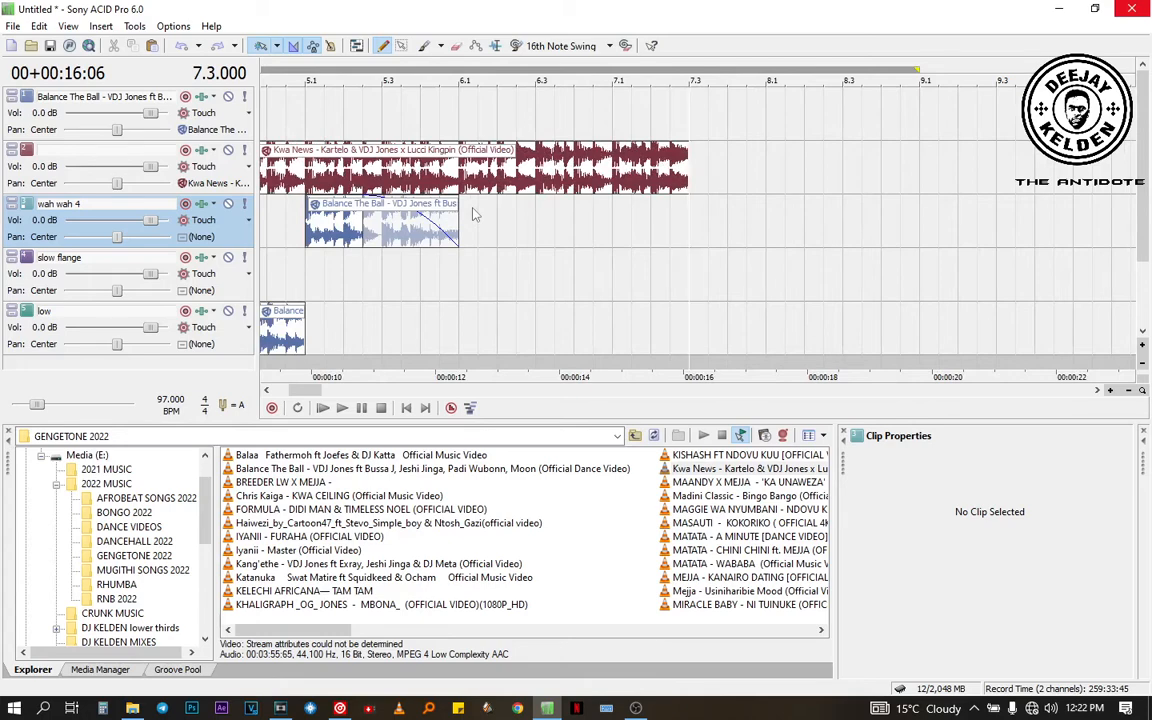
{"action": "left_click", "coordinate": [585, 249]}
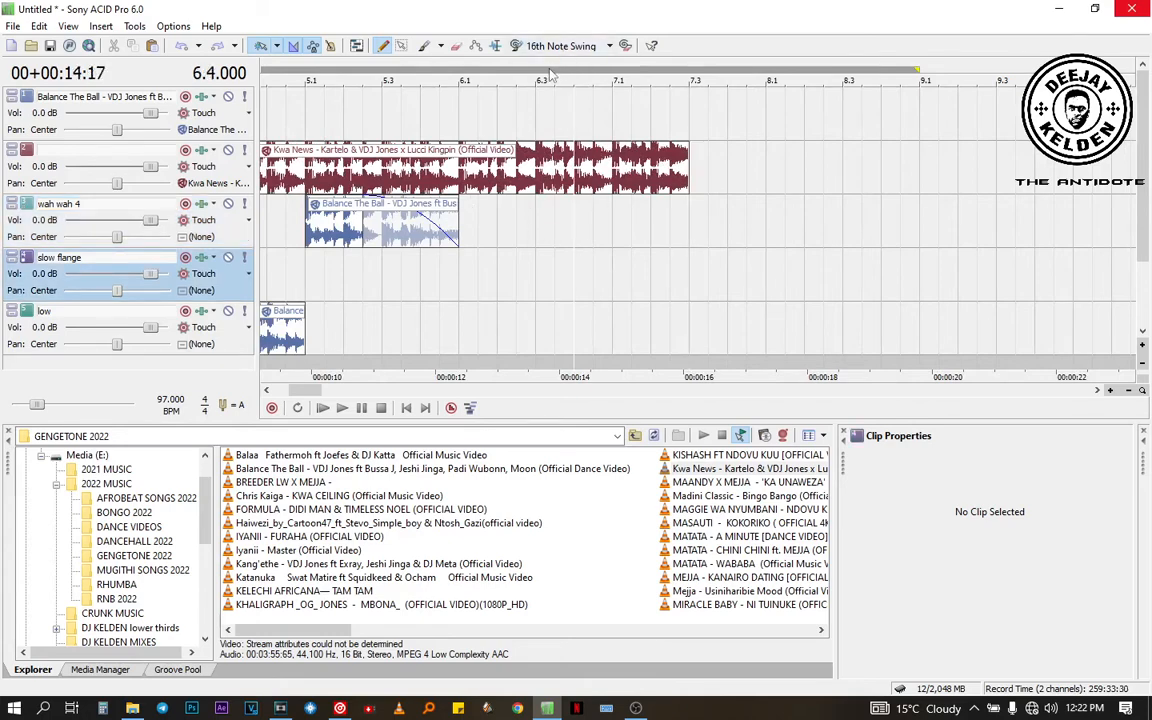
{"action": "right_click", "coordinate": [548, 75]}
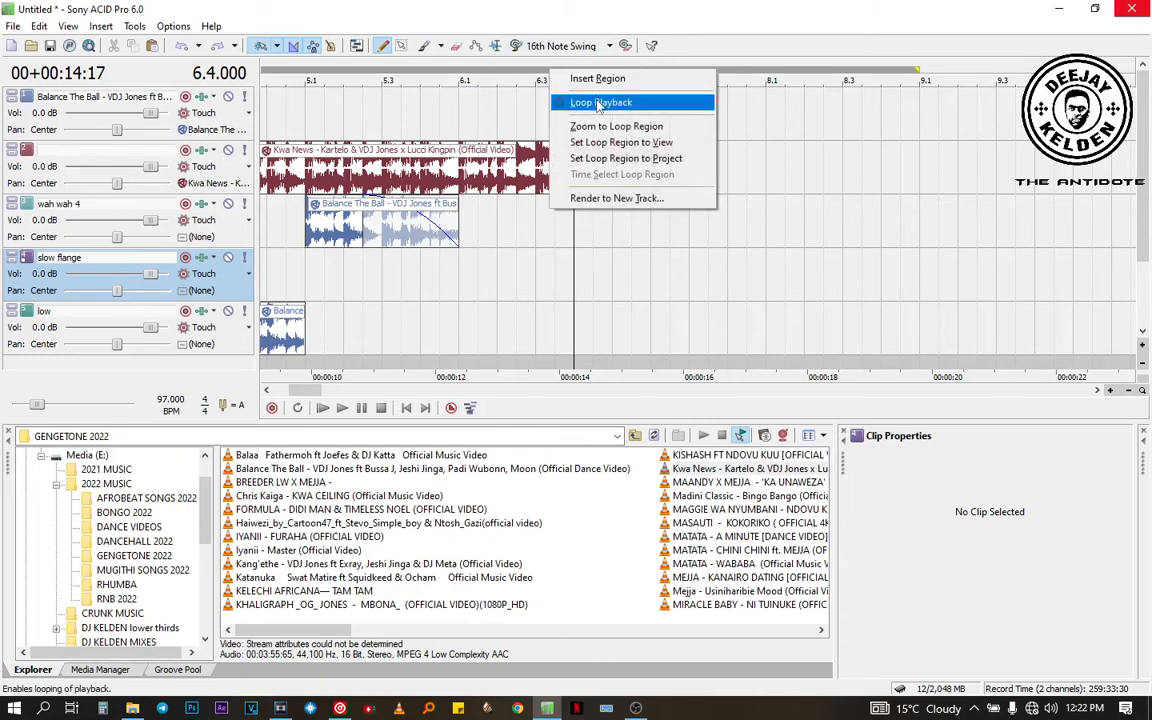
{"action": "left_click", "coordinate": [594, 100]}
{"action": "double_click", "coordinate": [631, 73]}
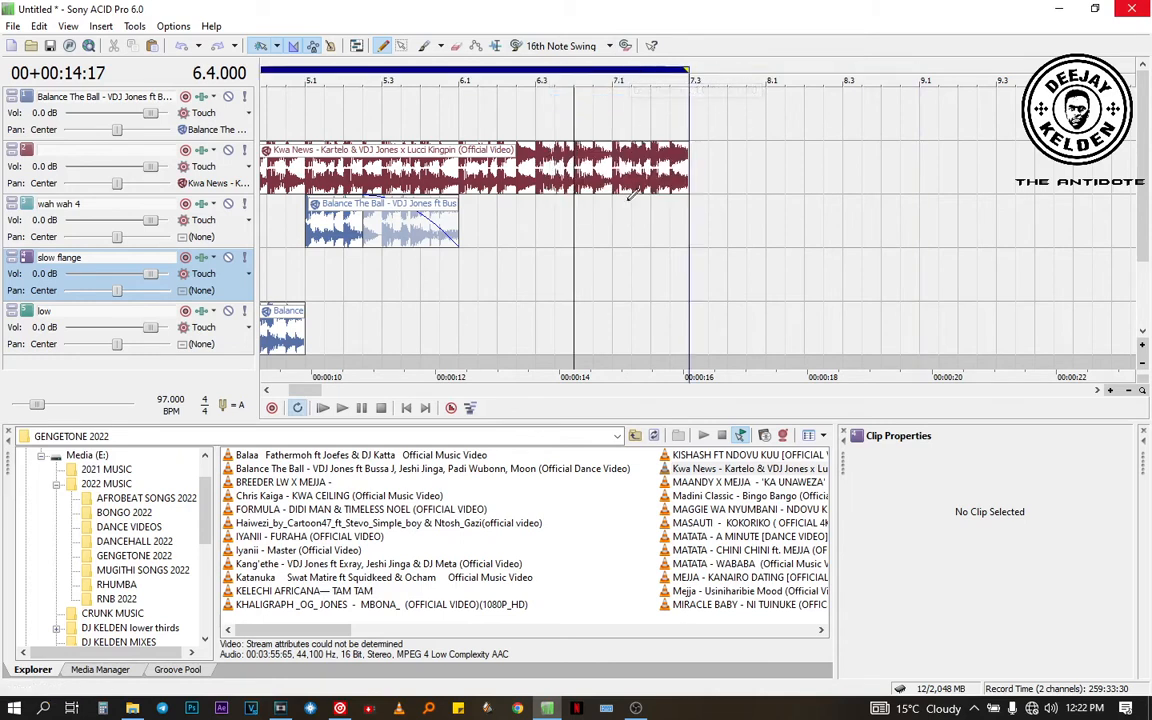
Step: Play from 6.3.000 past the loop point, and play the mix from 1.1.000 to review it
{"action": "left_click", "coordinate": [537, 297]}
{"action": "key", "text": "space"}
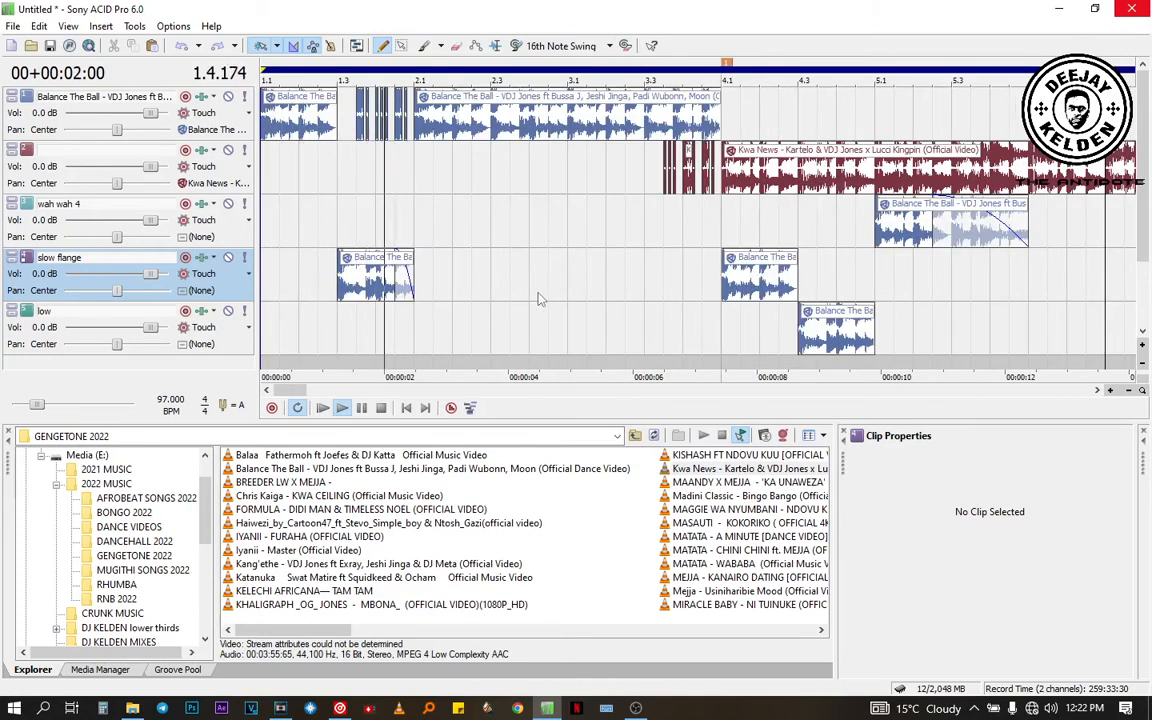
{"action": "key", "text": "space"}
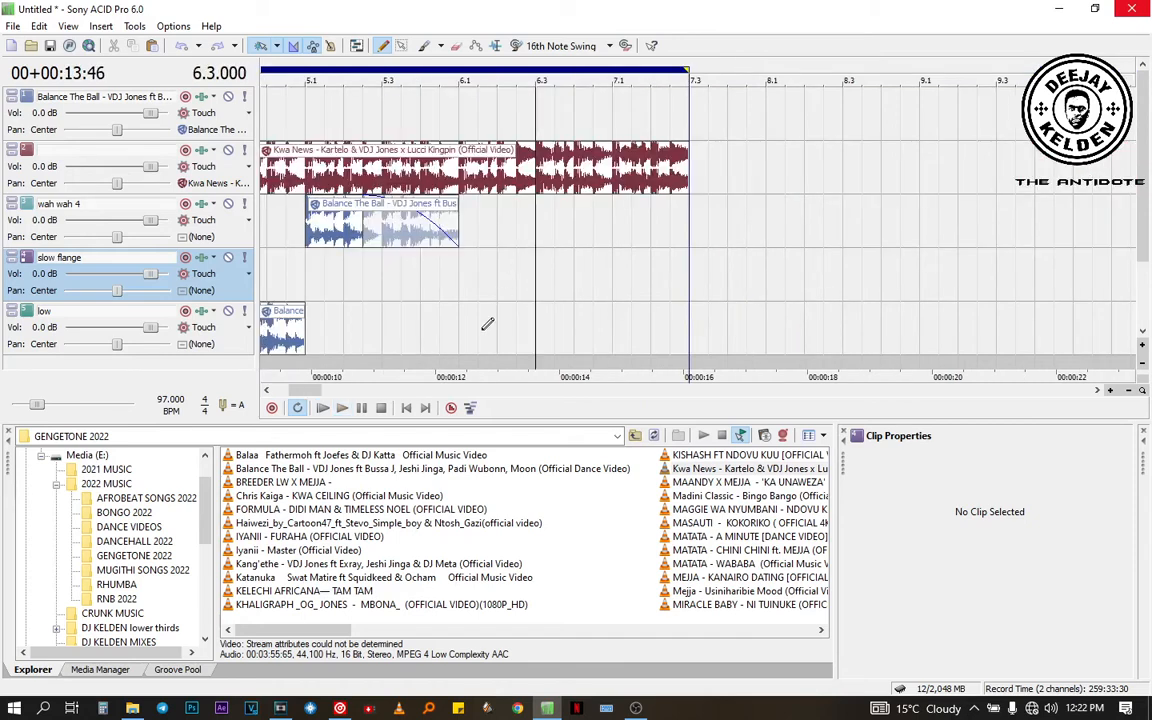
{"action": "left_click_drag", "start_coordinate": [307, 392], "coordinate": [255, 390]}
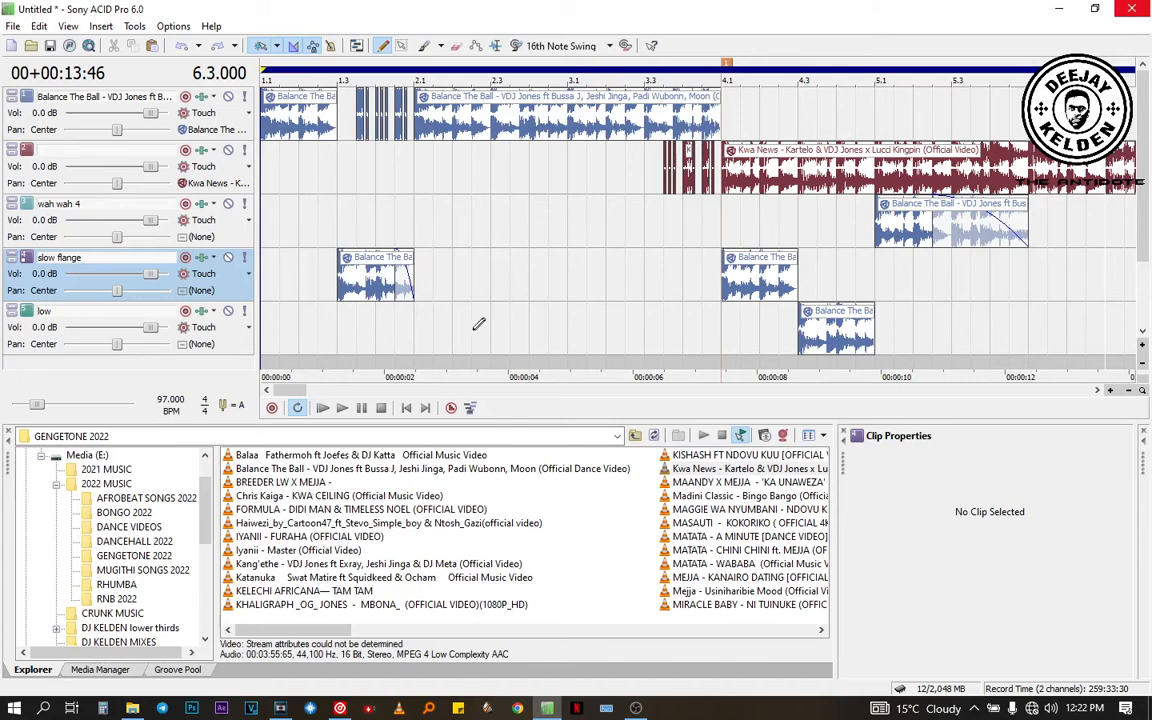
{"action": "key", "text": "space"}
{"action": "key", "text": "space"}
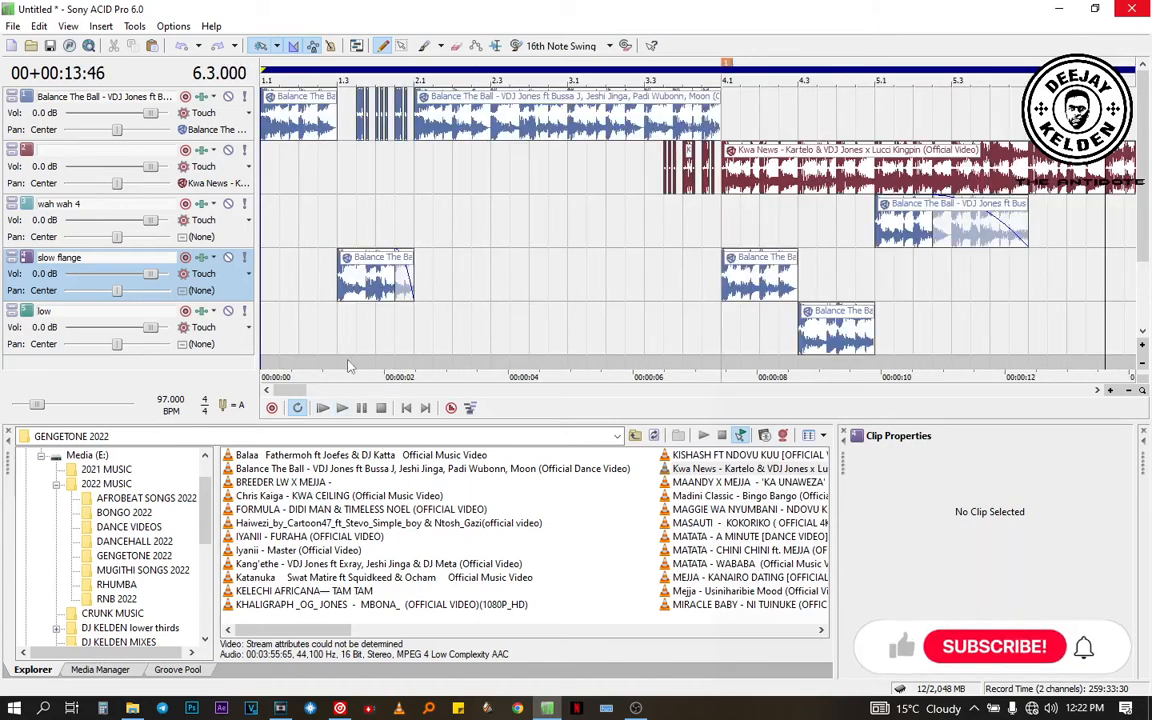
{"action": "key", "text": "ctrl+Home"}
{"action": "key", "text": "space"}
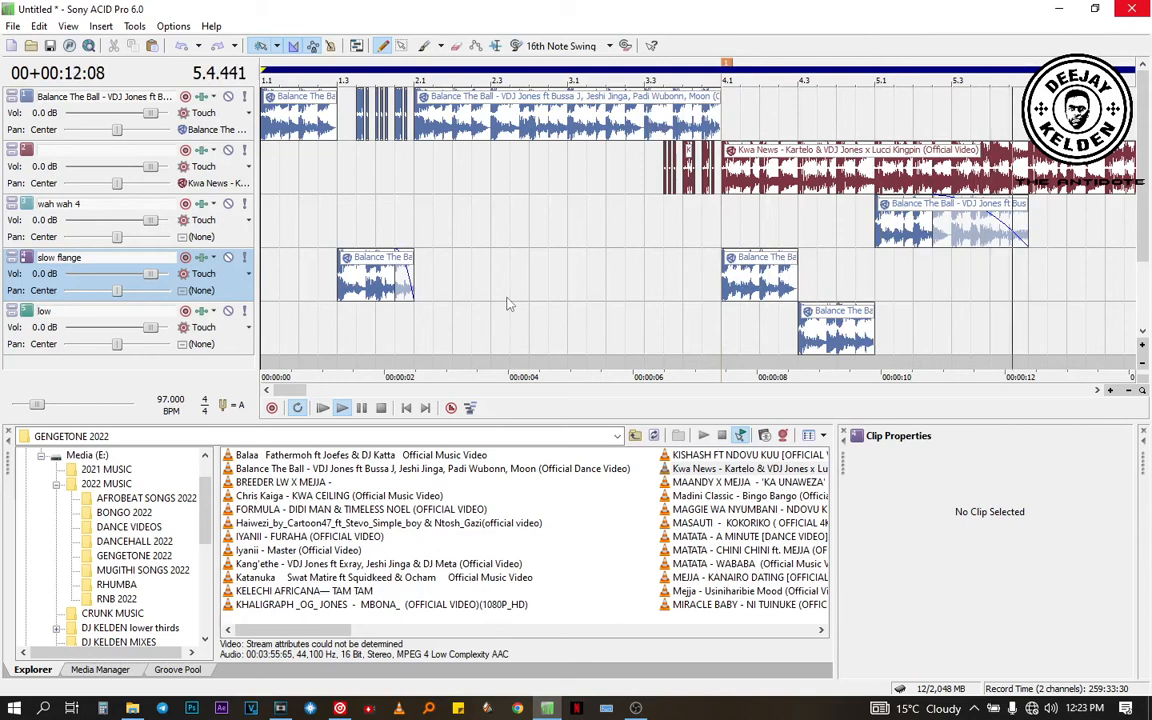
{"action": "scroll", "coordinate": [507, 305], "scroll_direction": "down", "scroll_amount": 2}
{"action": "key", "text": "space"}
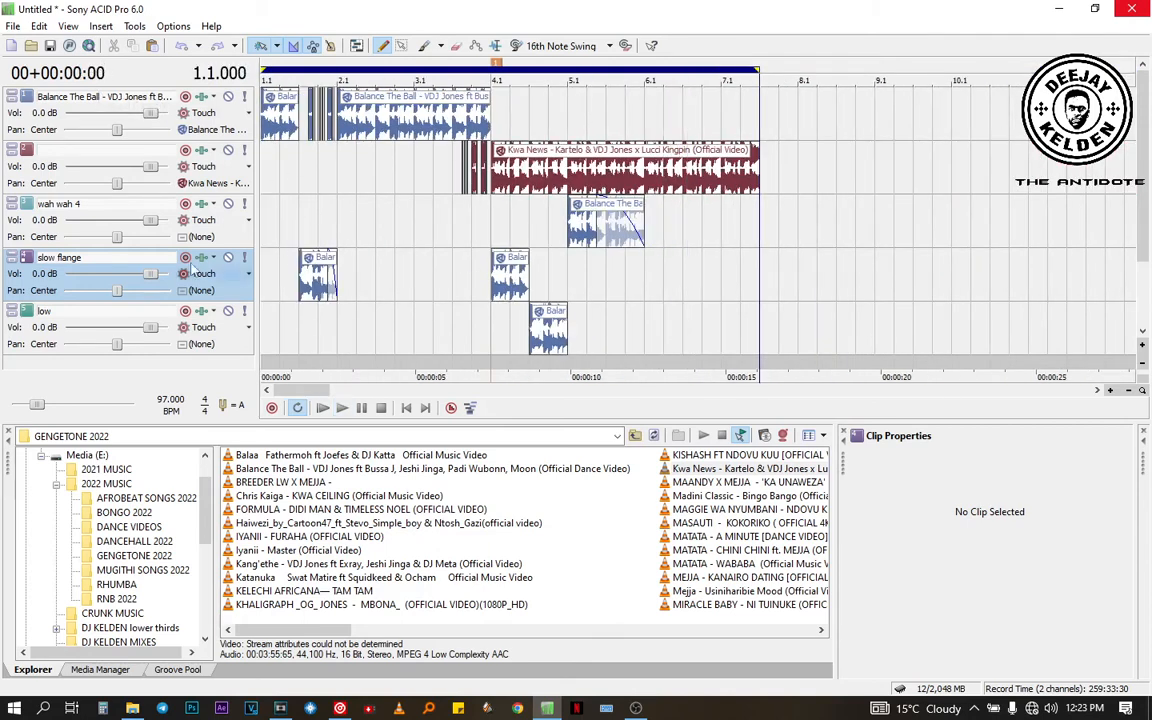
Step: Set up a render named "sony acid vega tt" as MP3 Audio with the Highest Quality VBR Stereo Audio template
{"action": "left_click", "coordinate": [13, 26]}
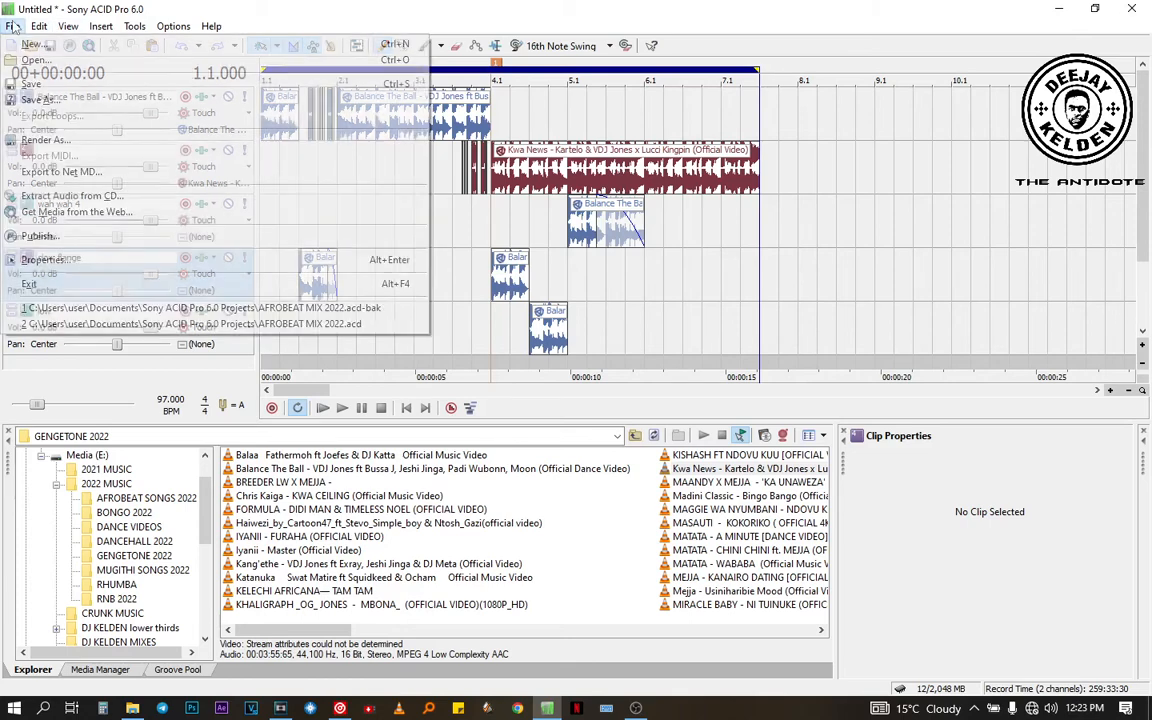
{"action": "left_click", "coordinate": [40, 143]}
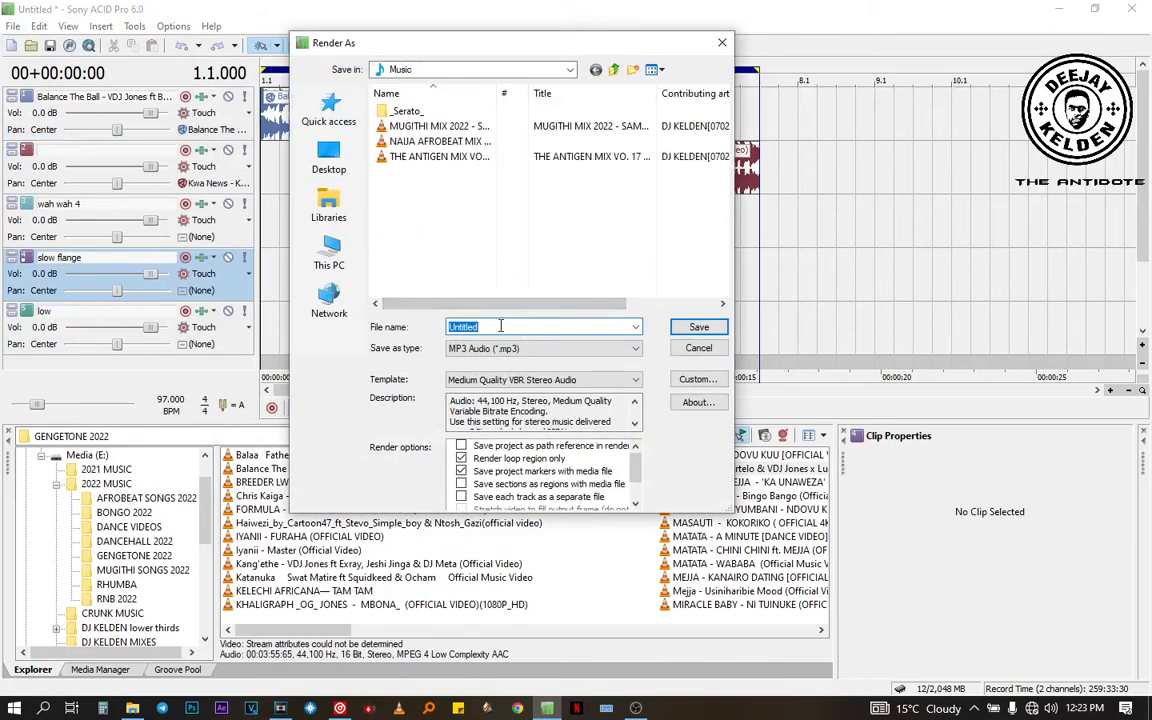
{"action": "type", "text": "sony acid vega tt"}
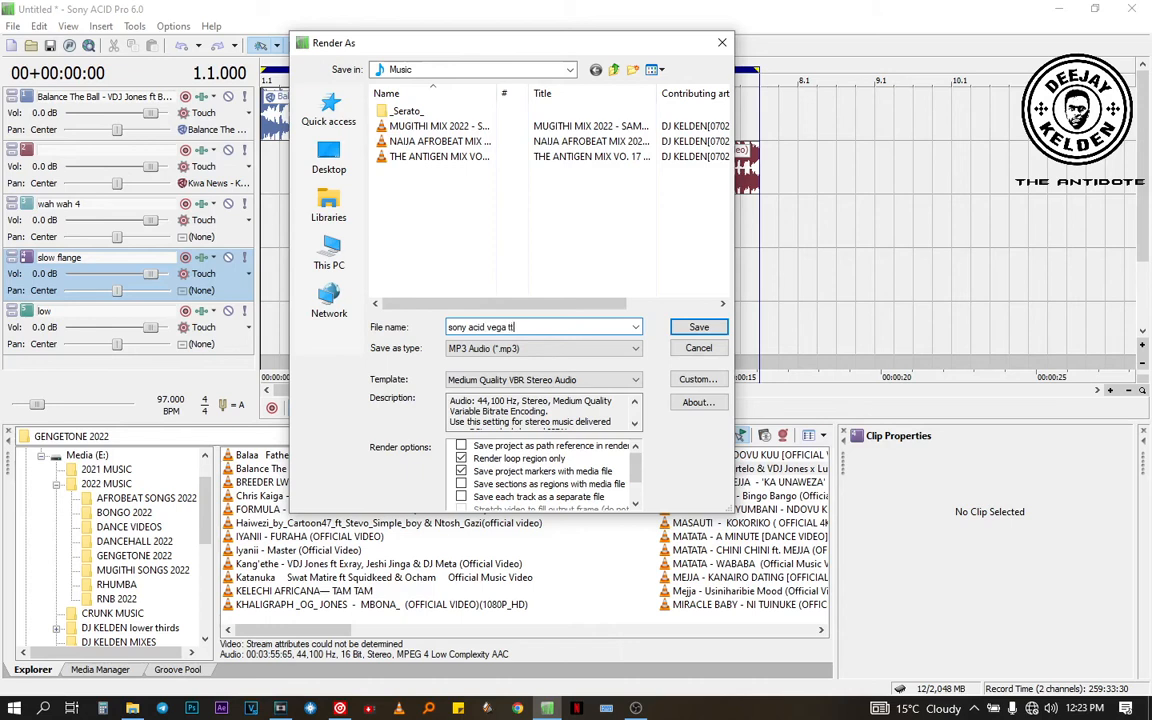
{"action": "left_click", "coordinate": [488, 350]}
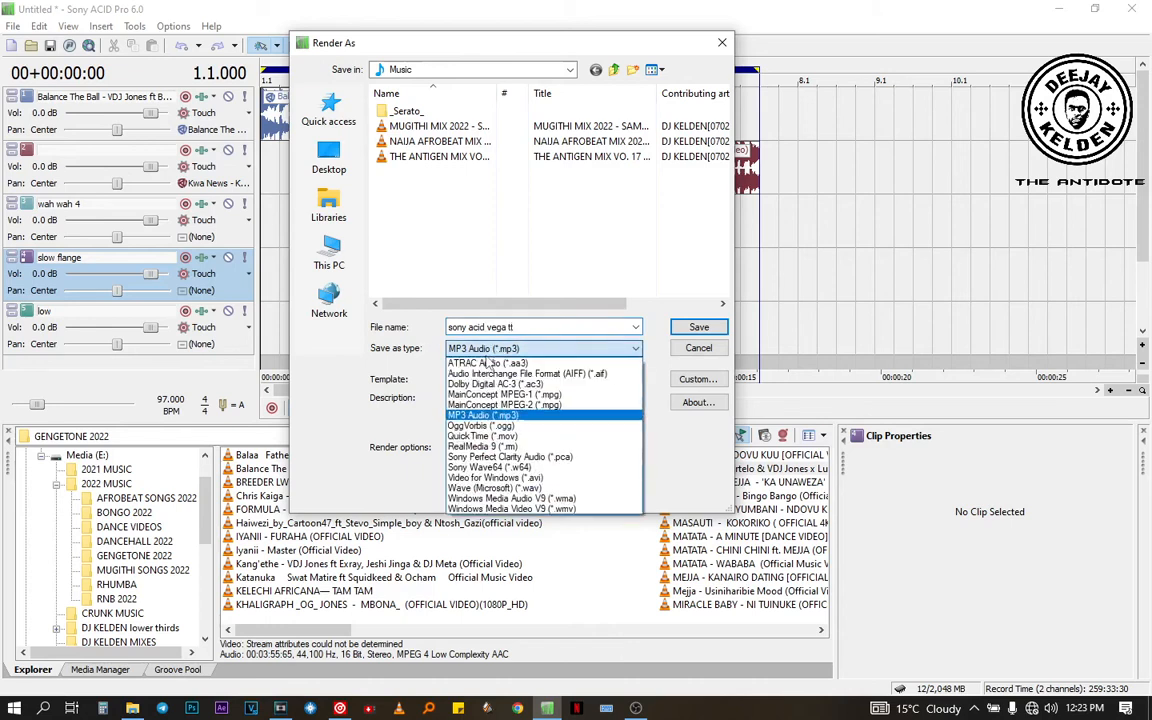
{"action": "left_click", "coordinate": [524, 416]}
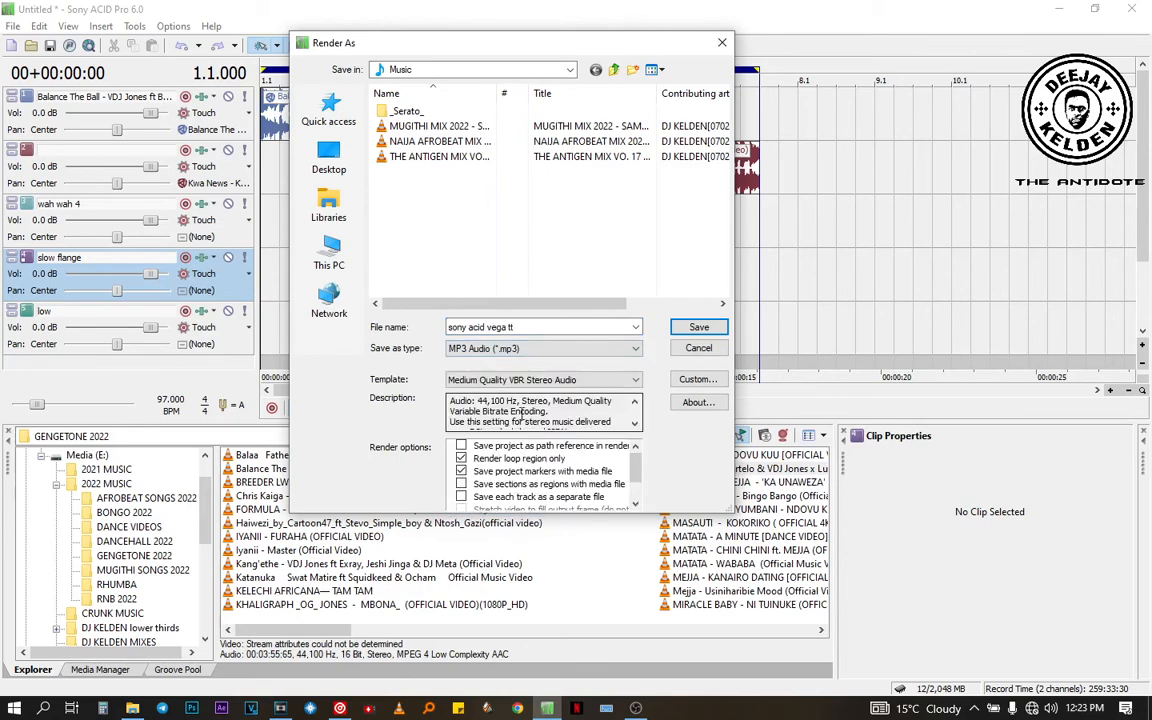
{"action": "left_click", "coordinate": [494, 381]}
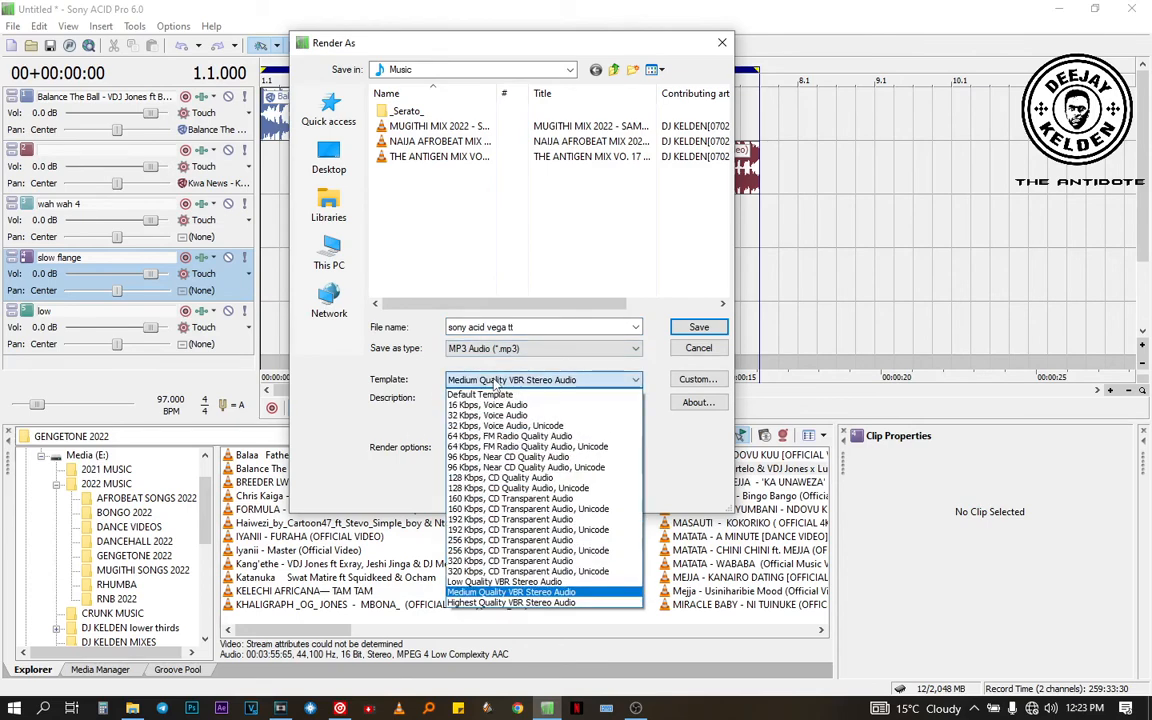
{"action": "left_click", "coordinate": [533, 604]}
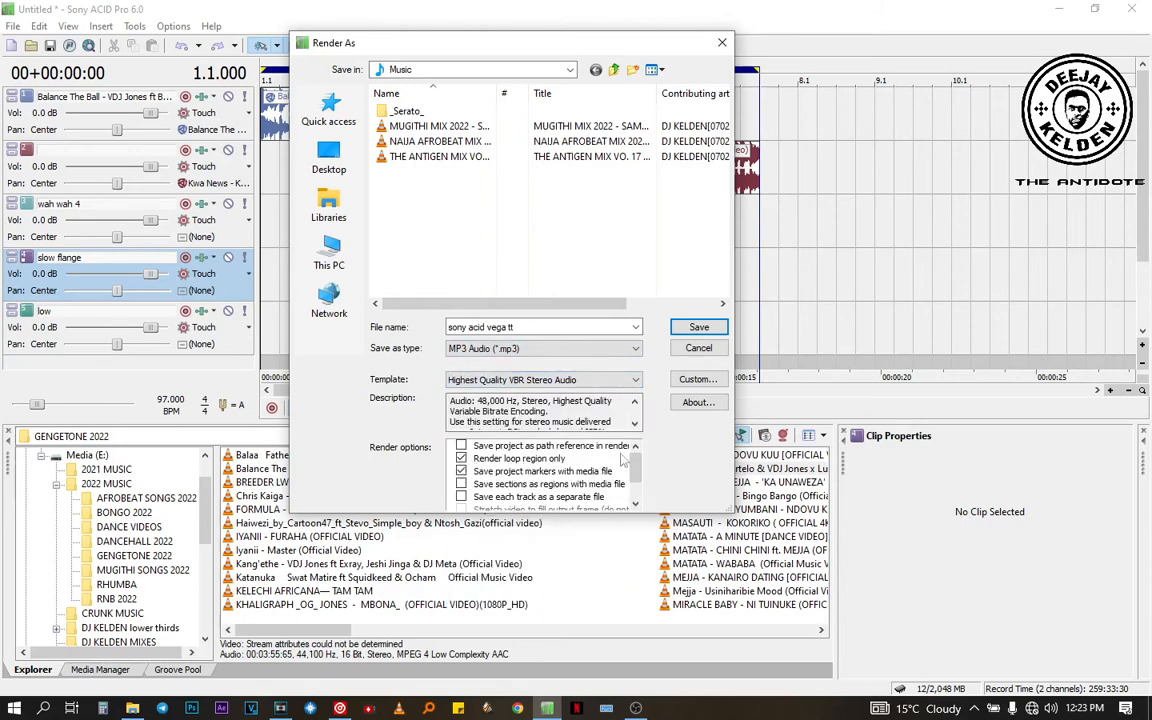
Step: Review the render options, keeping the loop-region-only and project-marker options enabled, and render the mix to the Music folder
{"action": "left_click_drag", "start_coordinate": [598, 46], "coordinate": [471, 51]}
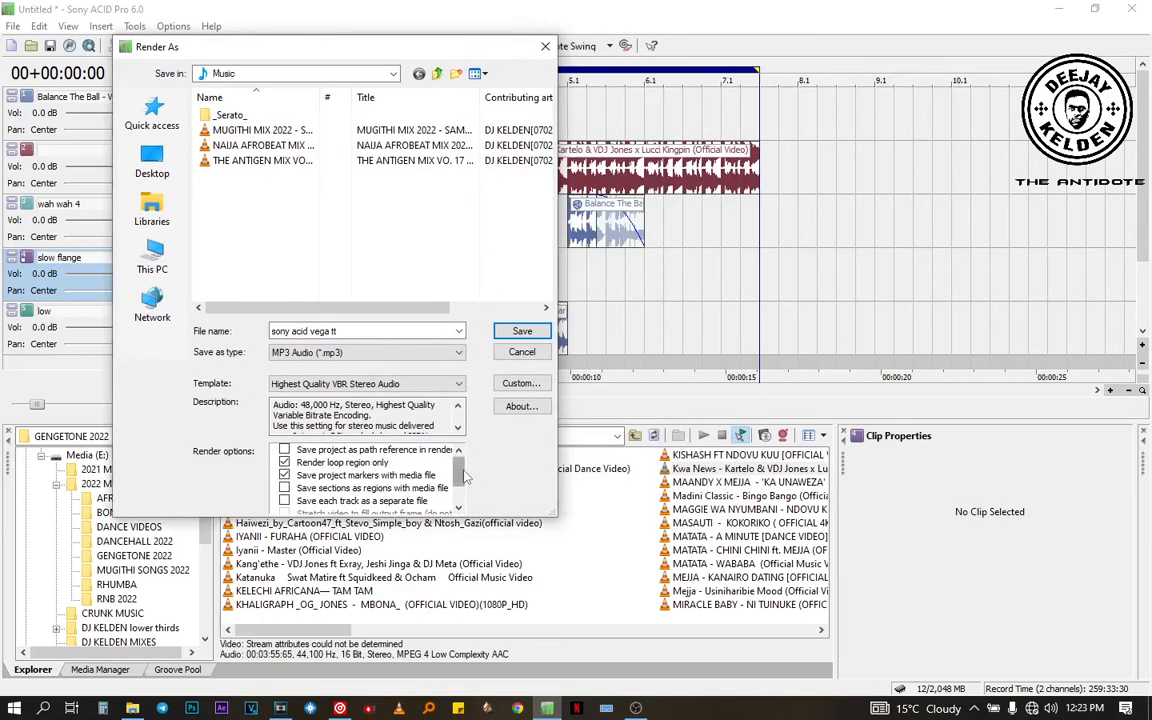
{"action": "left_click_drag", "start_coordinate": [330, 46], "coordinate": [751, 97]}
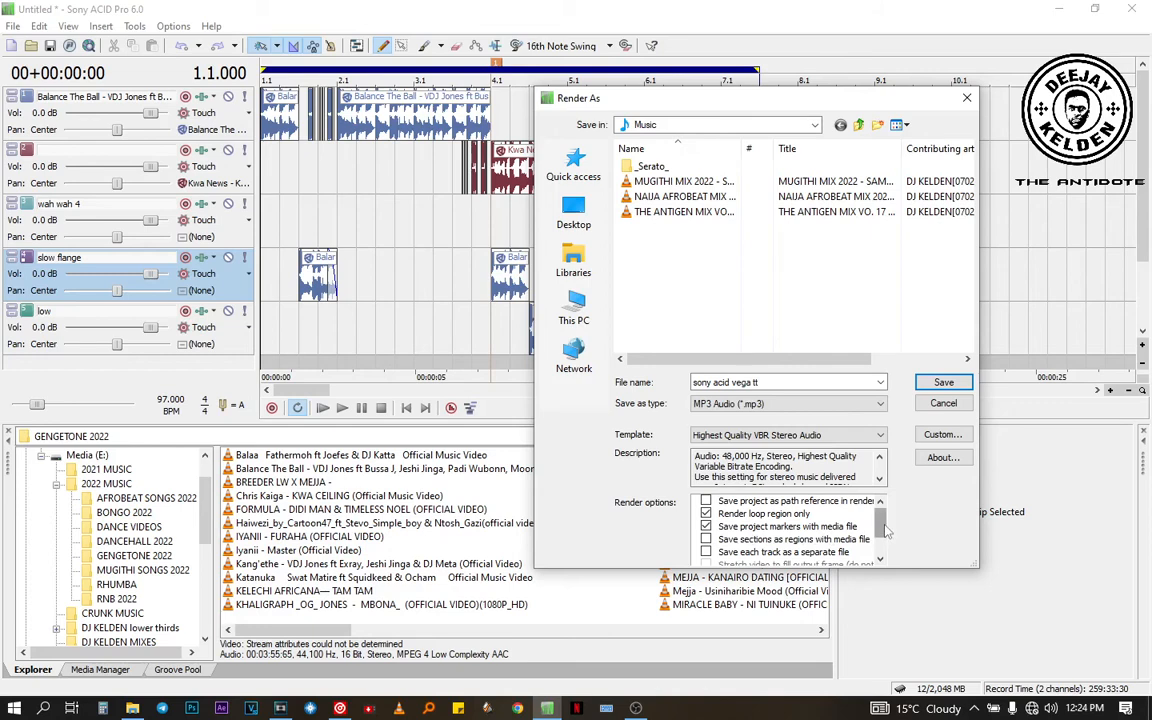
{"action": "left_click_drag", "start_coordinate": [885, 530], "coordinate": [885, 540]}
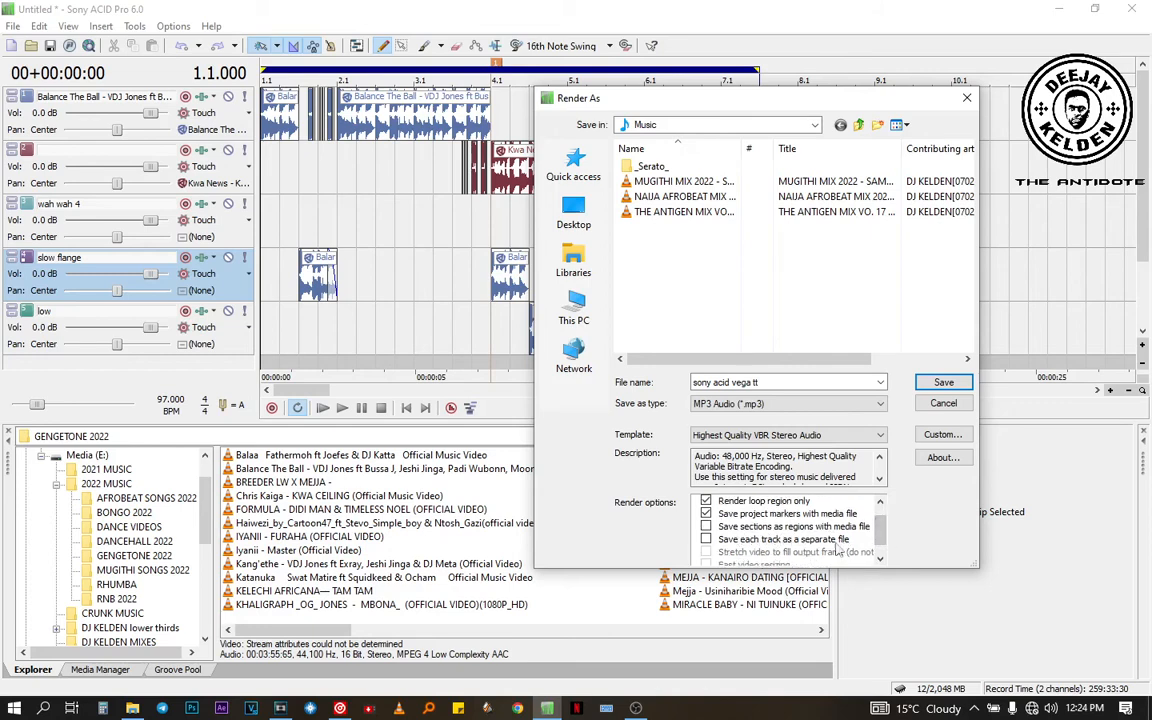
{"action": "left_click_drag", "start_coordinate": [876, 538], "coordinate": [880, 522]}
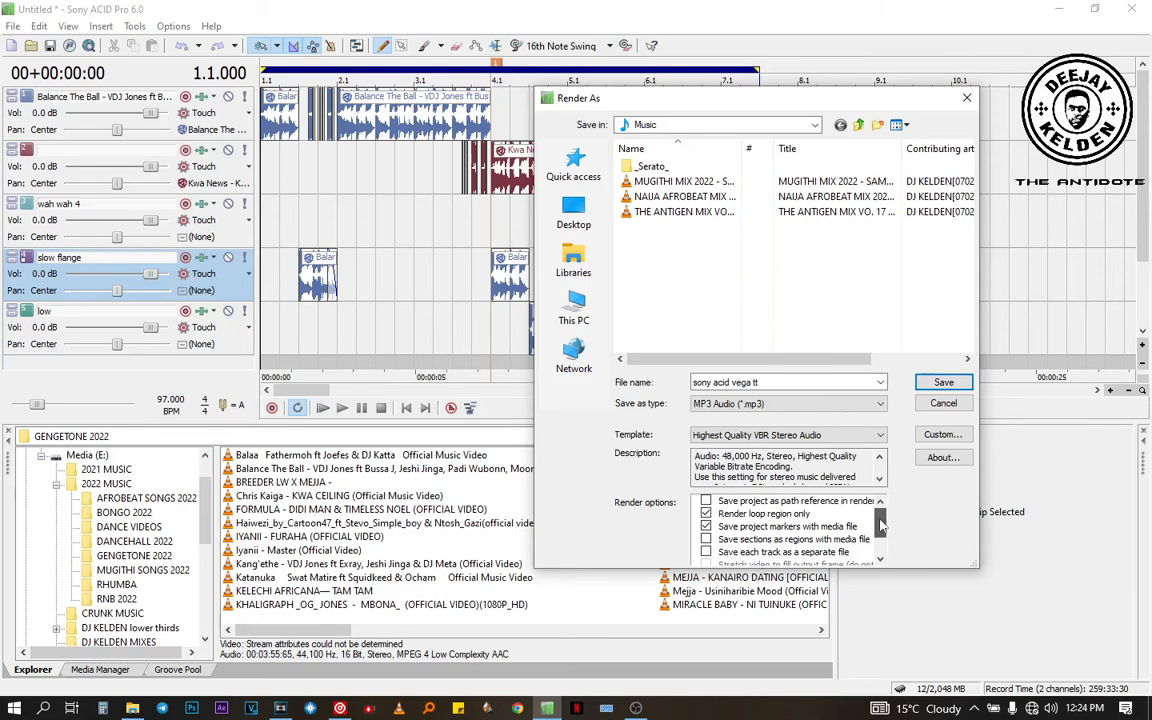
{"action": "left_click", "coordinate": [944, 384]}
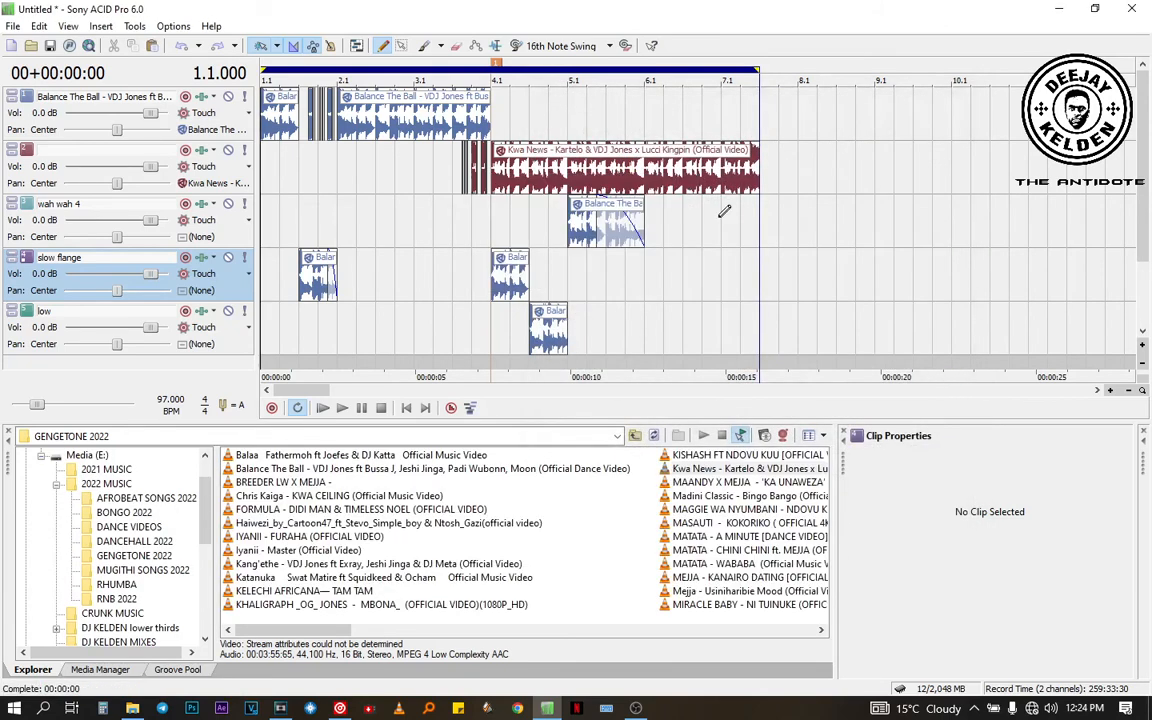
Step: Minimize ACID Pro and switch to the untitled Vegas Pro 13.0 project
{"action": "left_click", "coordinate": [1052, 11]}
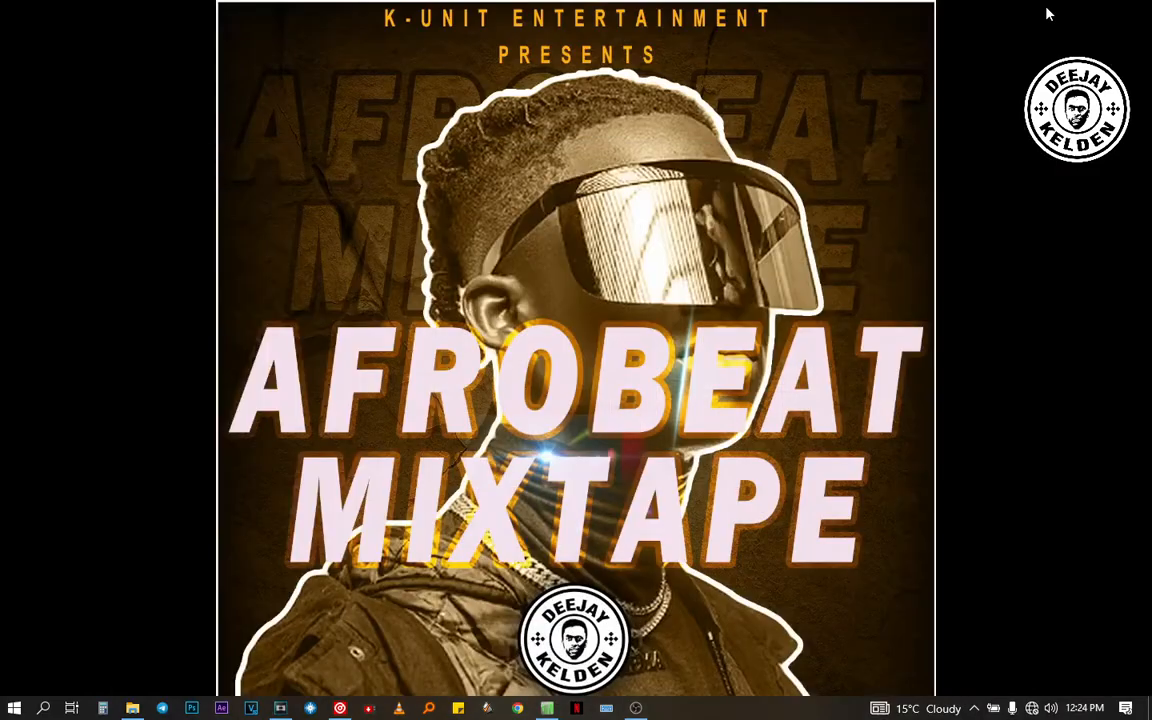
{"action": "mouse_move", "coordinate": [280, 708]}
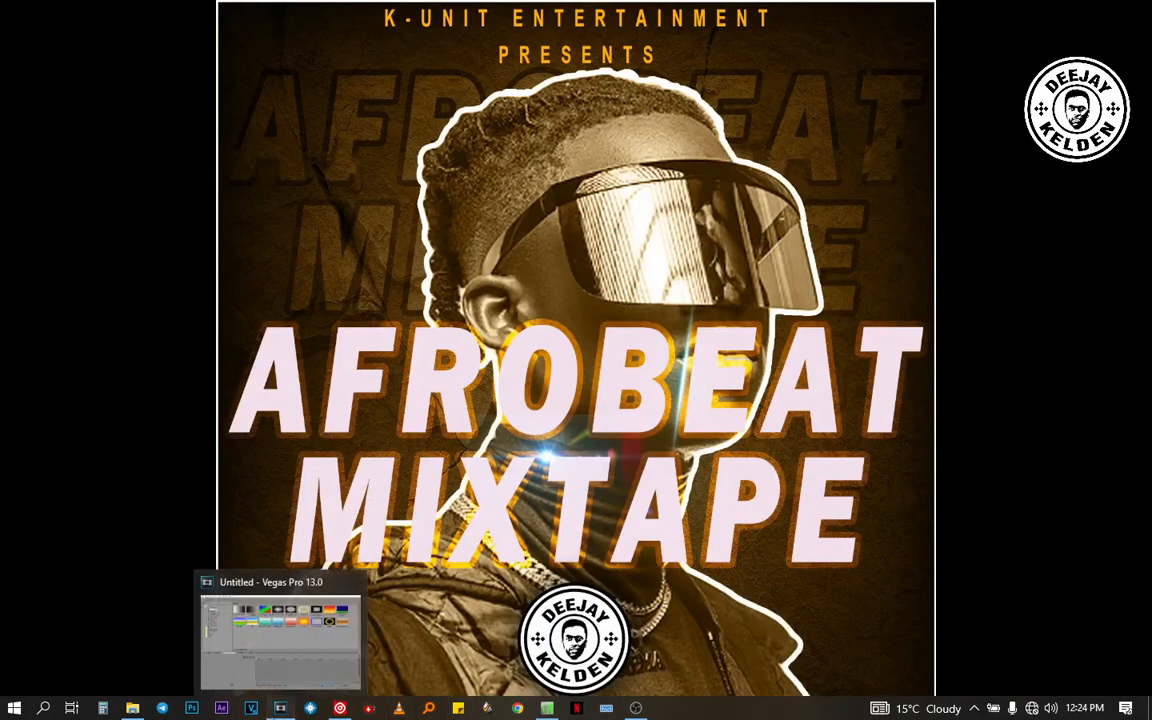